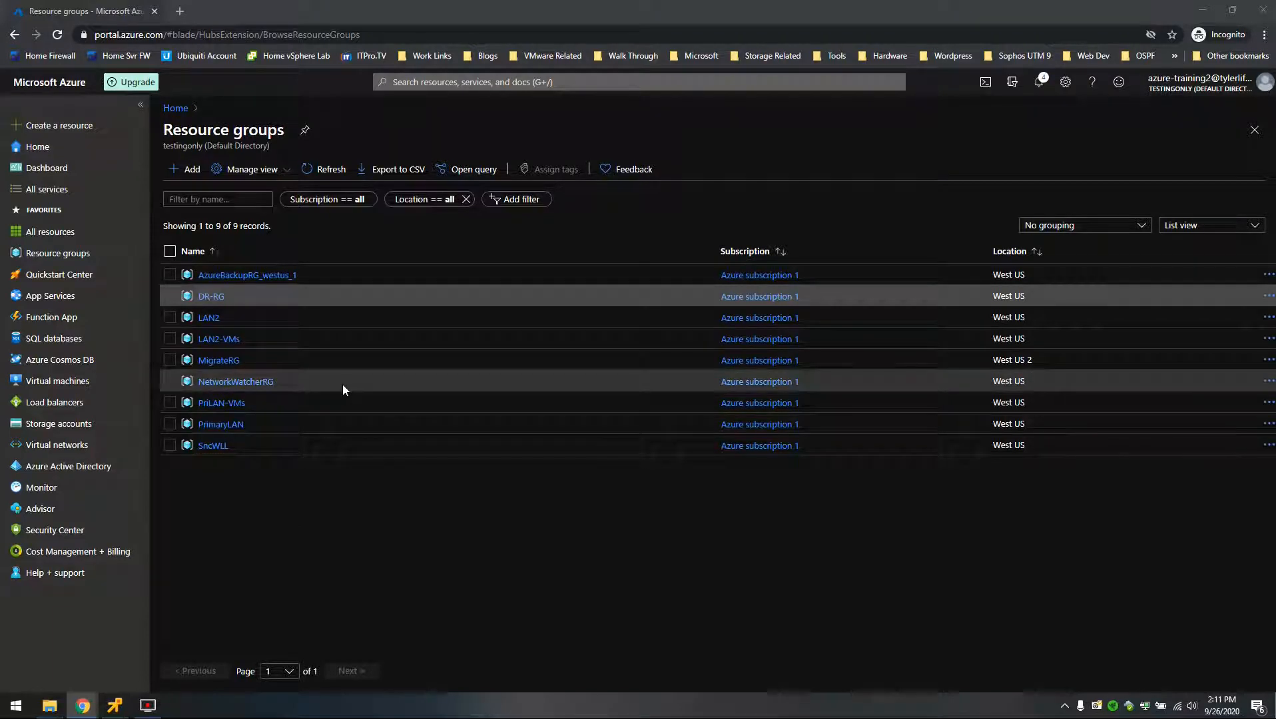
# Open the DR-RG resource group, check the LAN3 virtual network's address space, and return to the group.
pyautogui.click(212, 297)
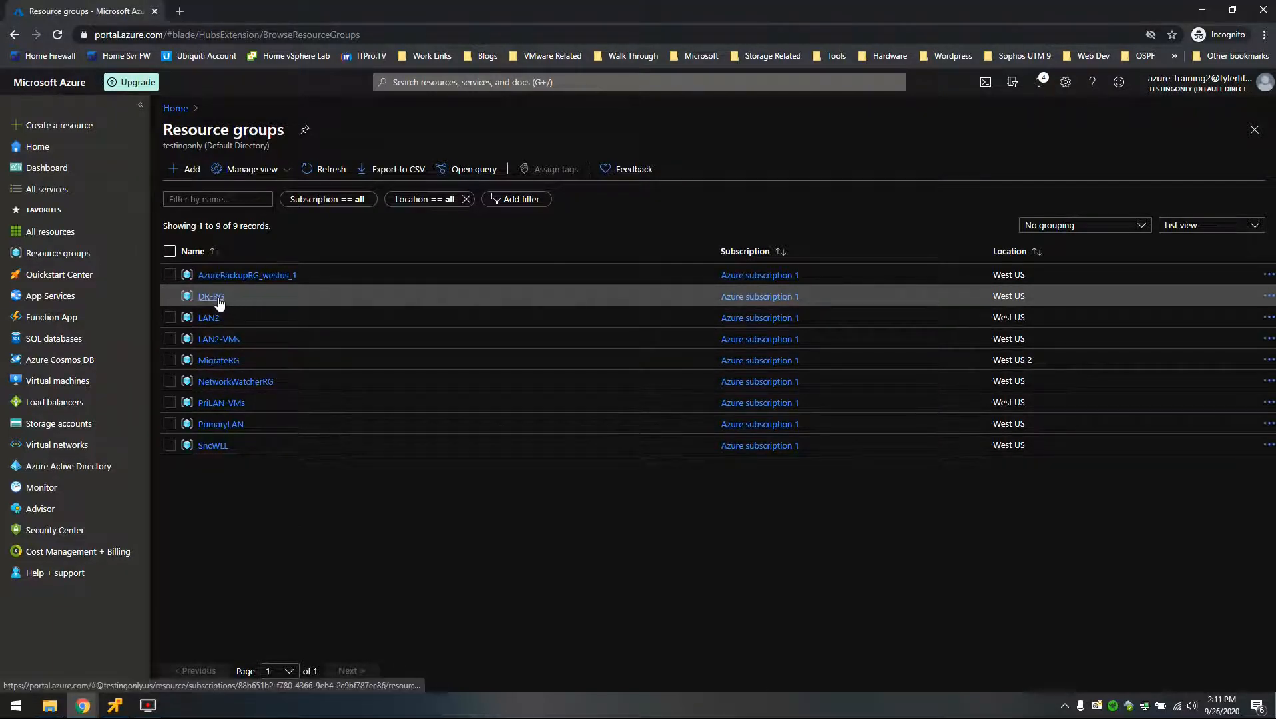
pyautogui.click(336, 126)
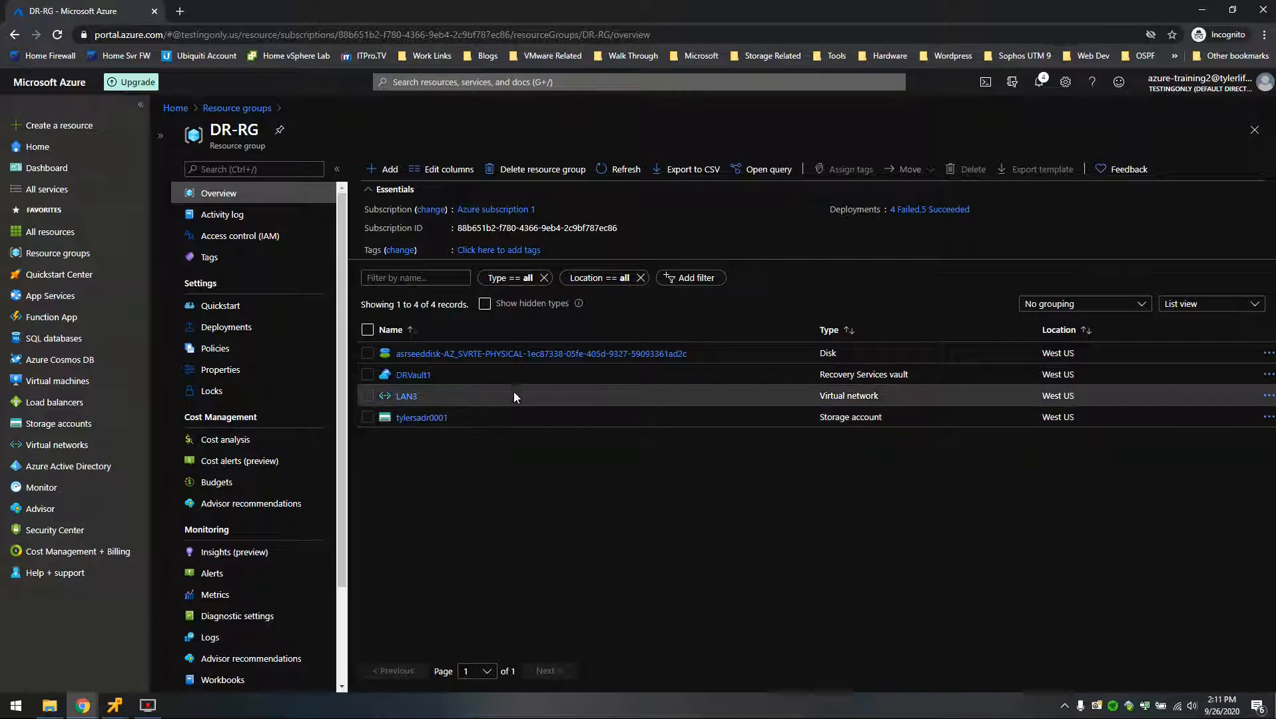
pyautogui.click(419, 398)
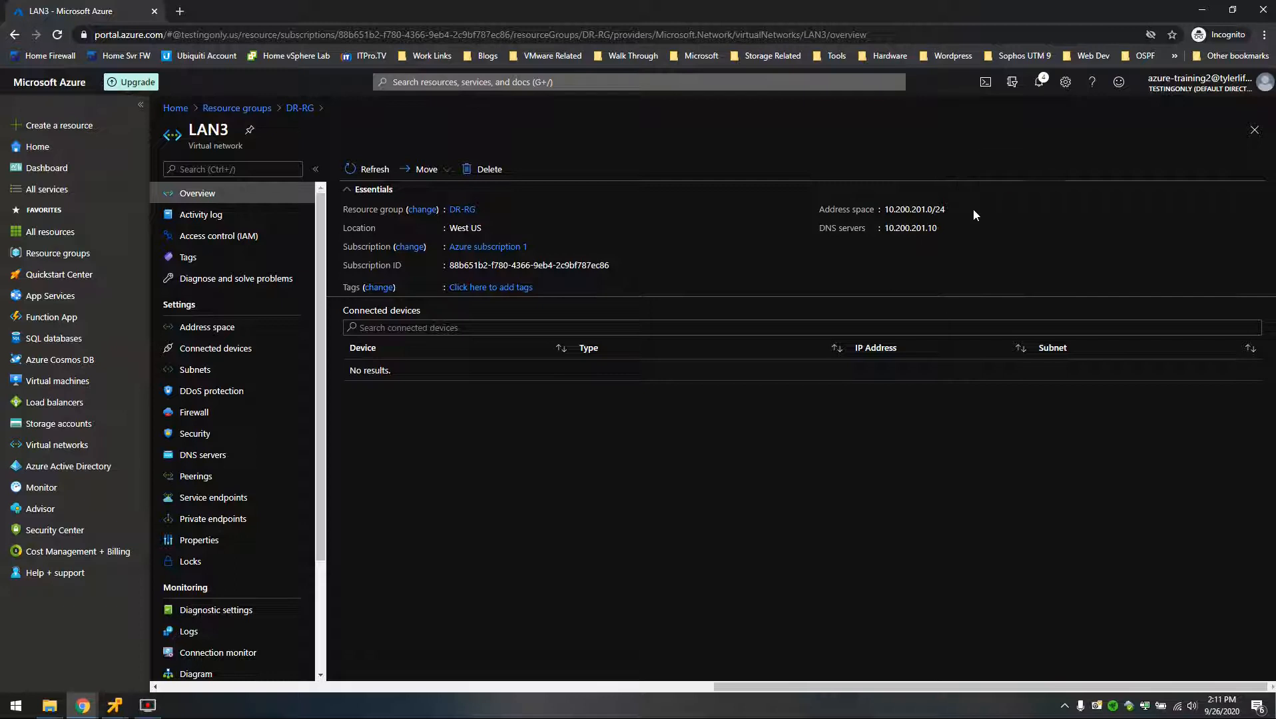
pyautogui.moveTo(885, 213); pyautogui.dragTo(951, 209)
pyautogui.click(299, 109)
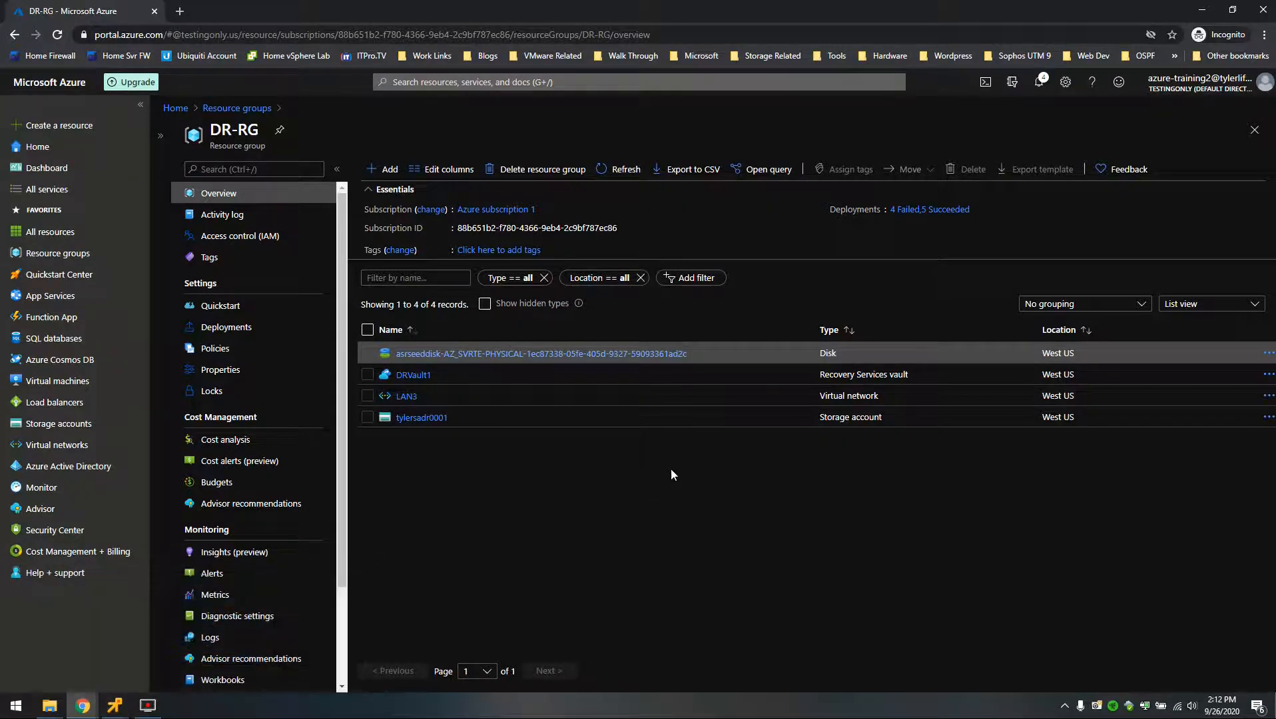
# Switch to the SonicWall administration page and examine the gateway and interface of the 10.200.201.0/24 route policy.
pyautogui.moveTo(82, 705)
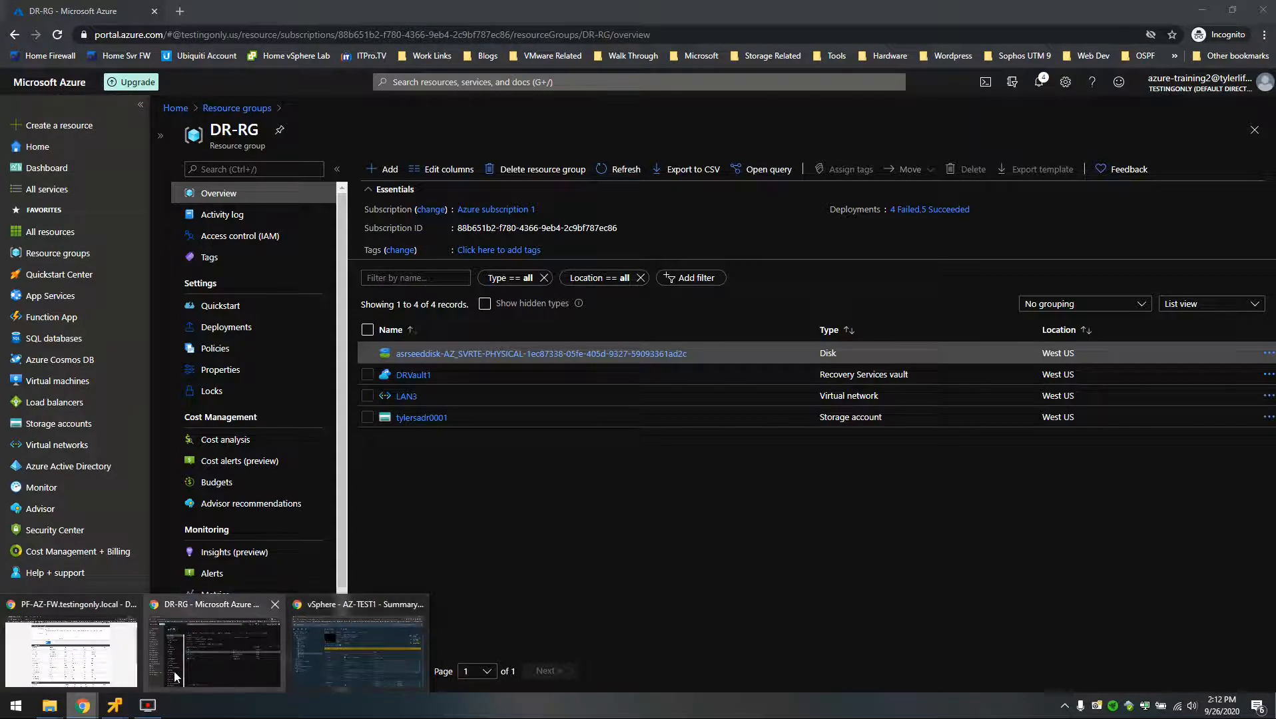
pyautogui.click(67, 674)
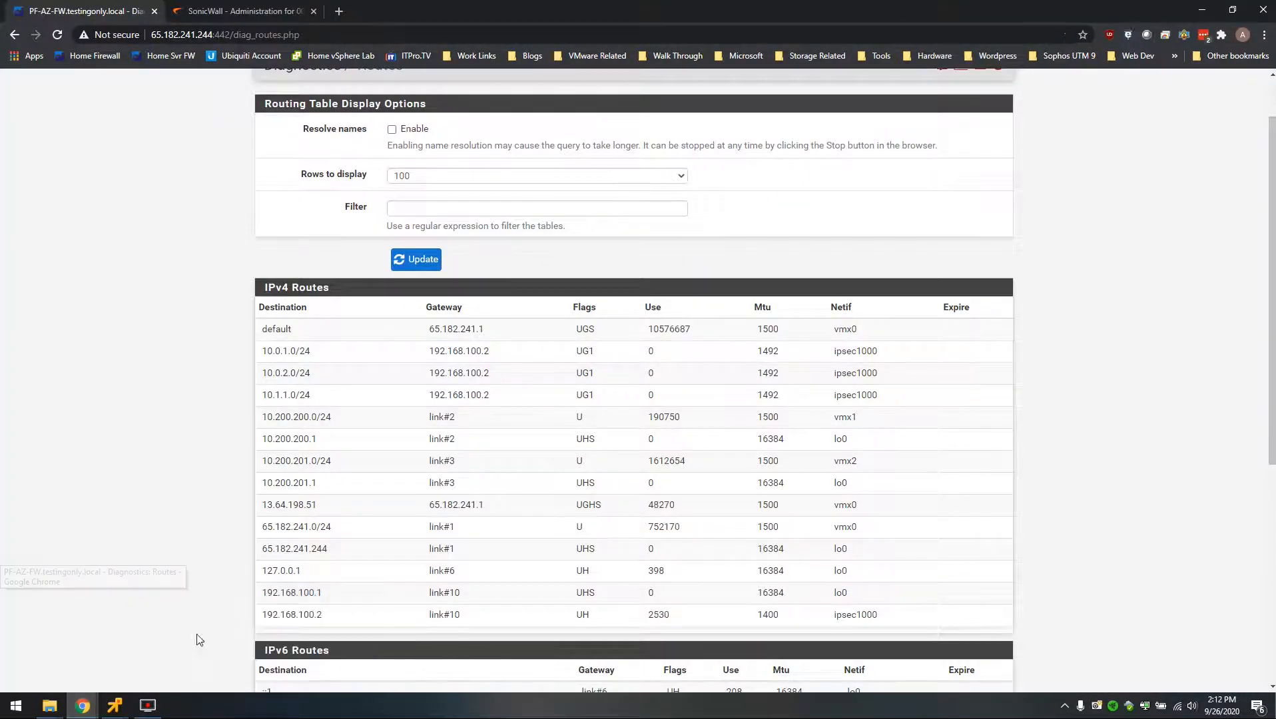
pyautogui.click(246, 10)
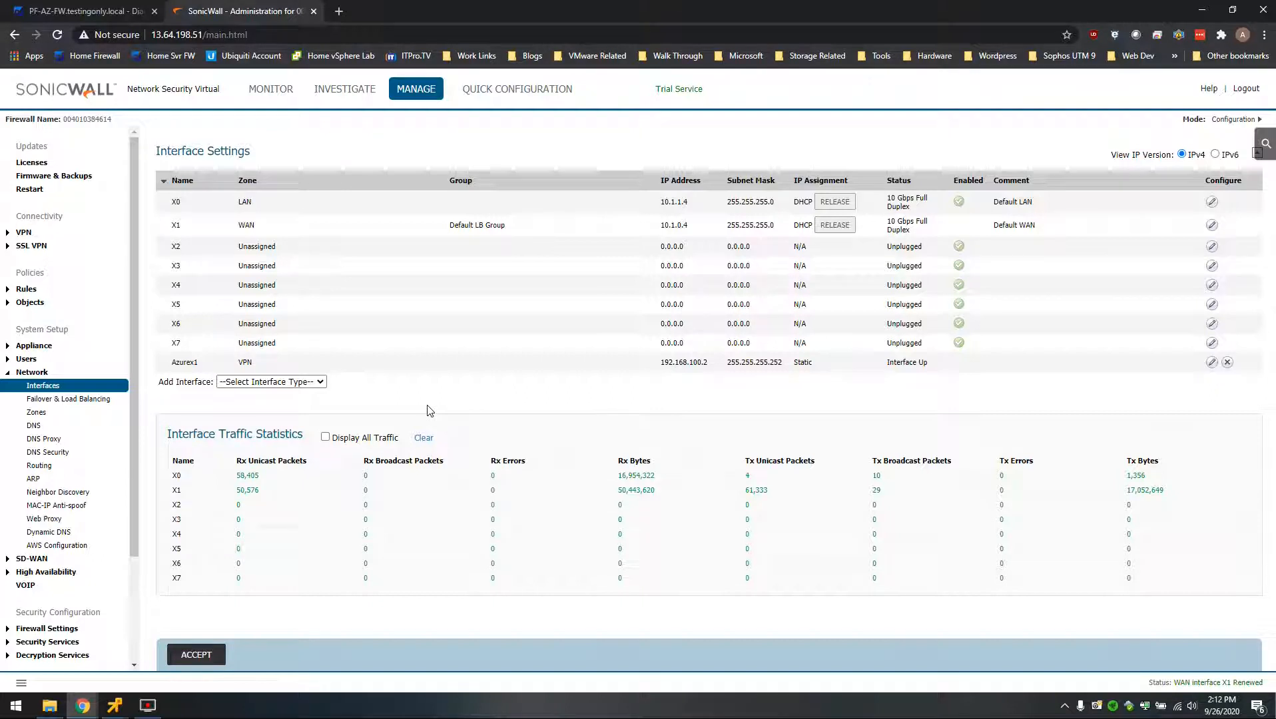
pyautogui.click(66, 466)
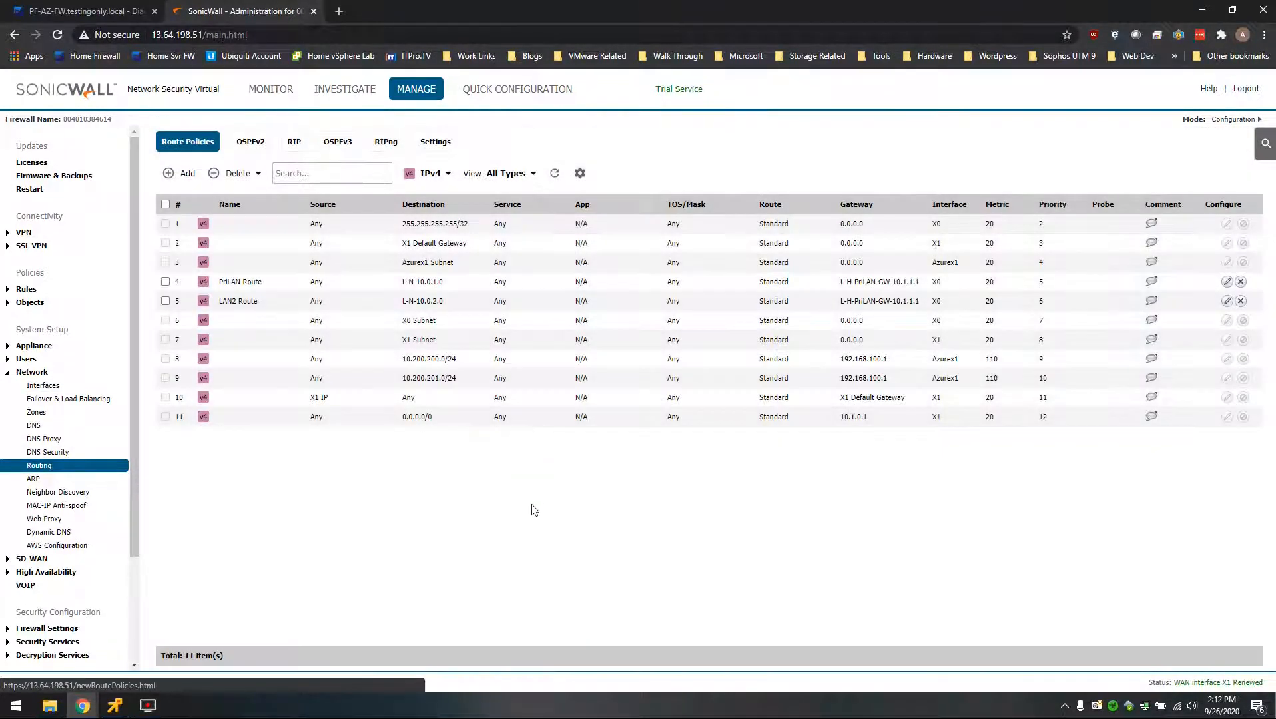
pyautogui.moveTo(384, 385); pyautogui.dragTo(279, 383)
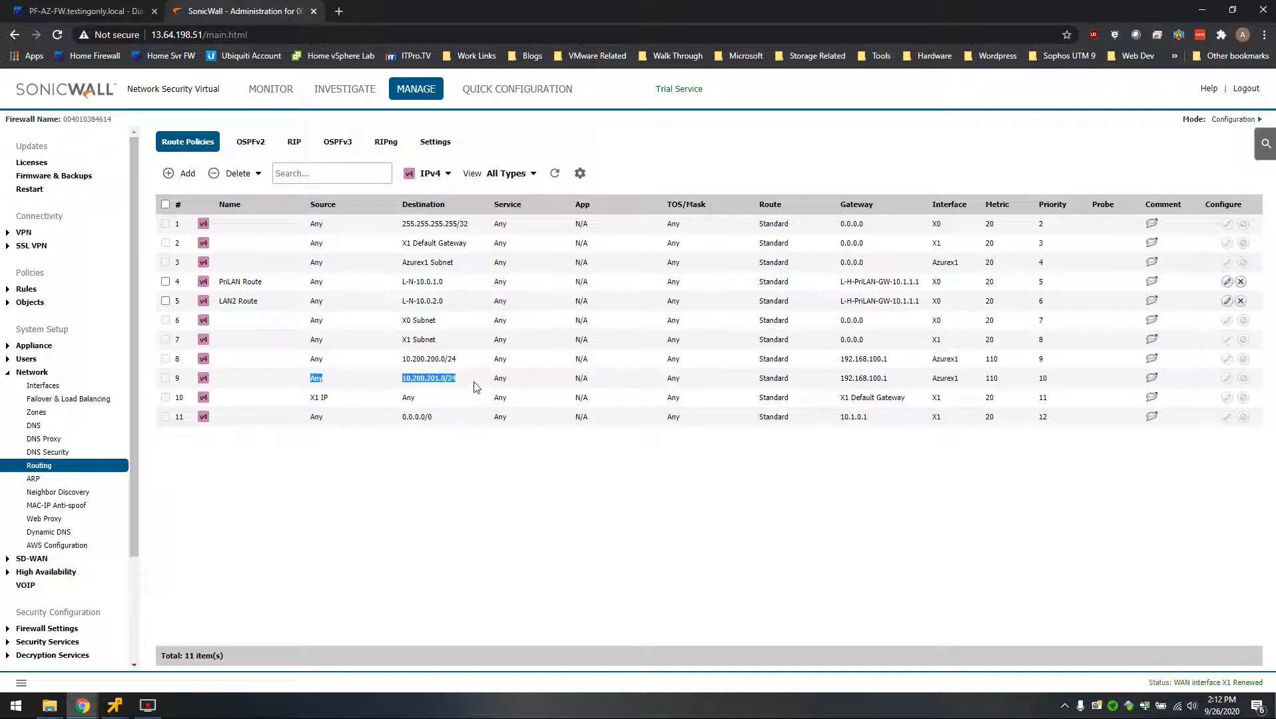
pyautogui.moveTo(962, 380); pyautogui.dragTo(838, 380)
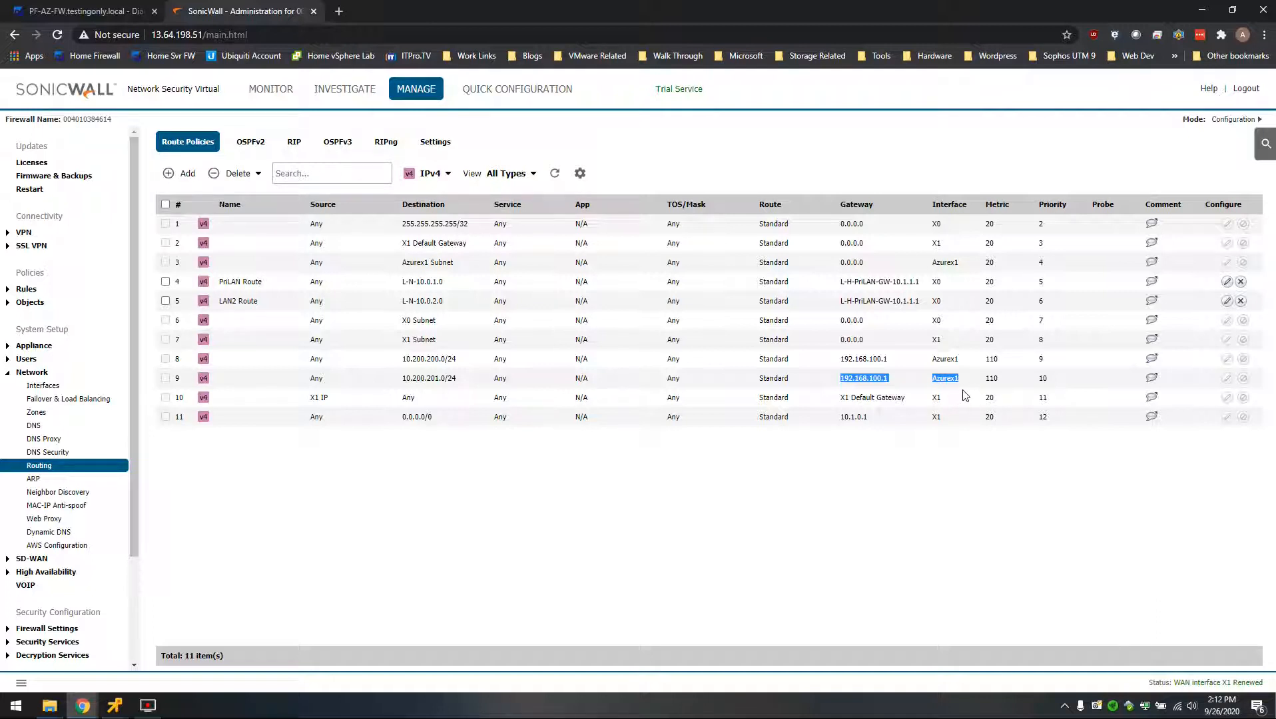
pyautogui.moveTo(464, 379); pyautogui.dragTo(396, 398)
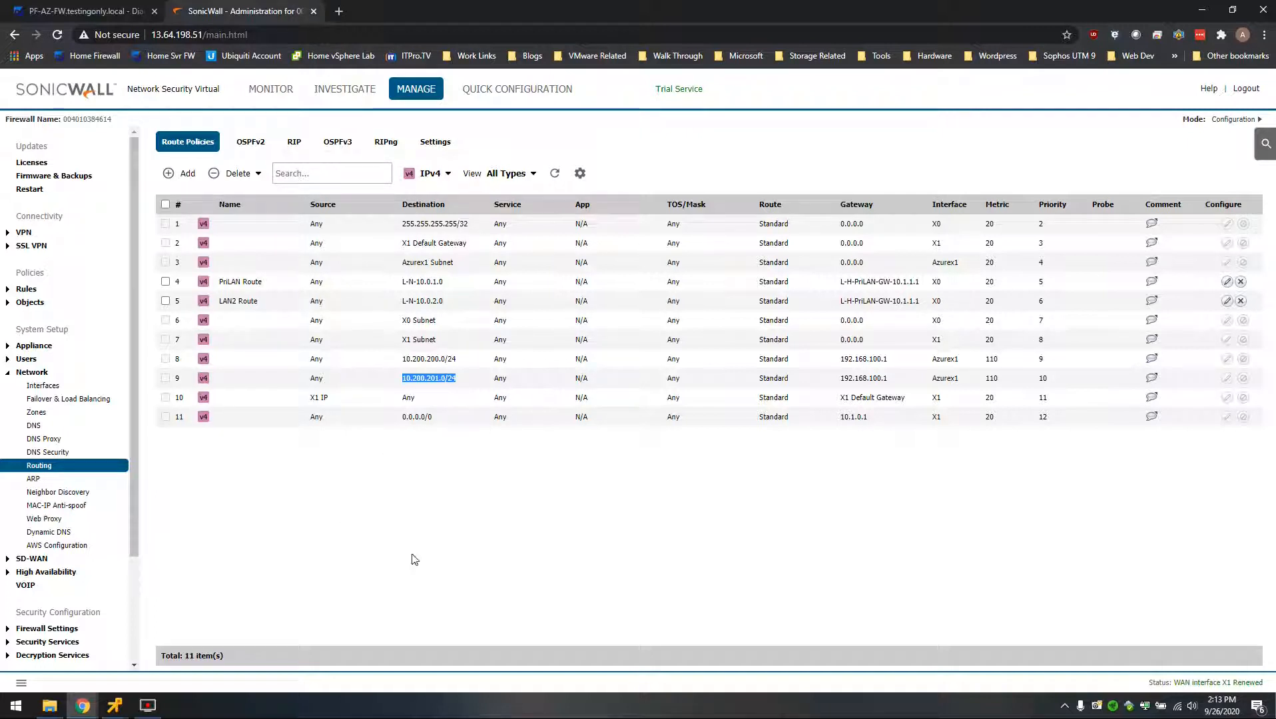
# Switch to pfSense and check the LAN3 interface's static IPv4 address and whether the interface is enabled.
pyautogui.click(95, 10)
pyautogui.scroll(1, 416, 416)
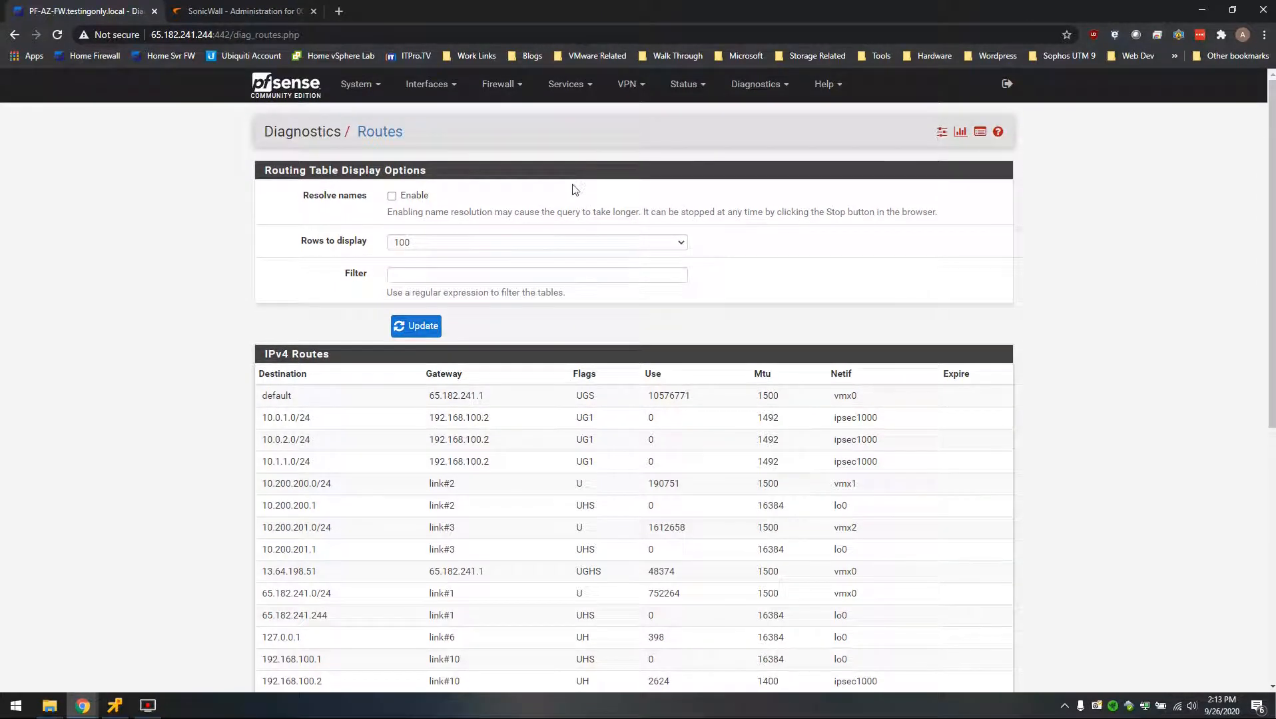
pyautogui.click(426, 84)
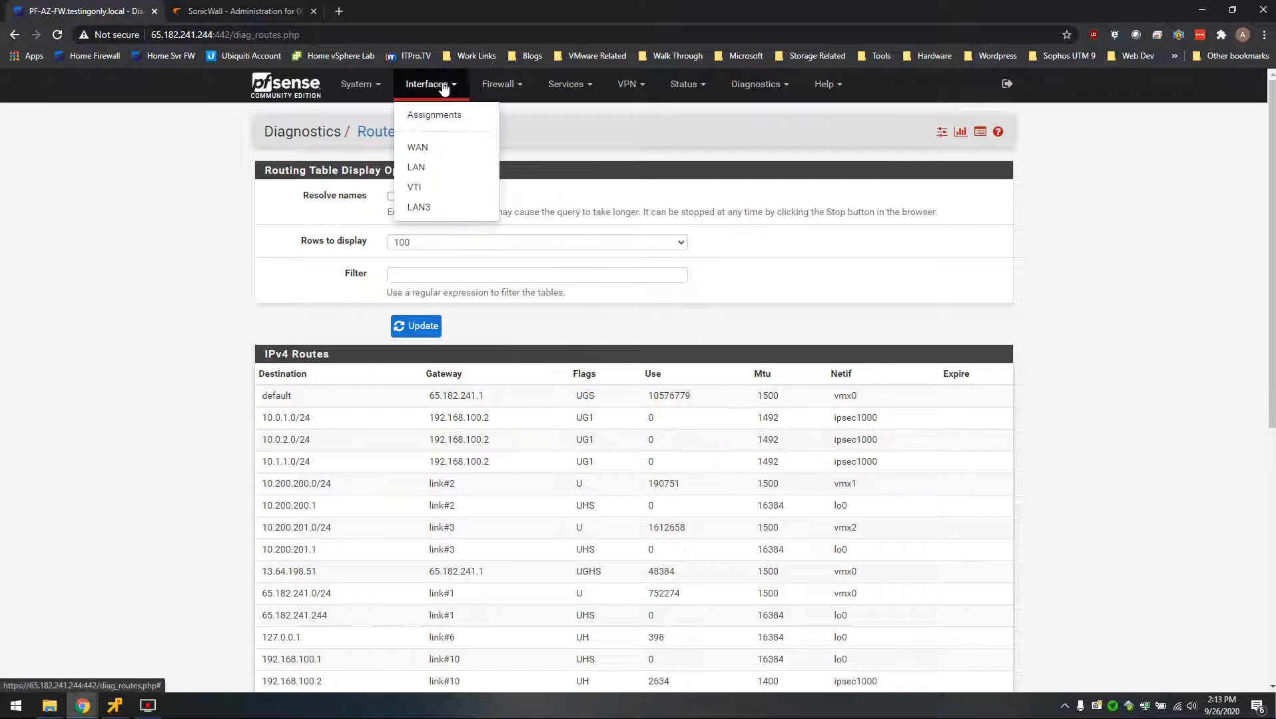
pyautogui.click(434, 212)
pyautogui.scroll(-3, 460, 353)
pyautogui.click(353, 353)
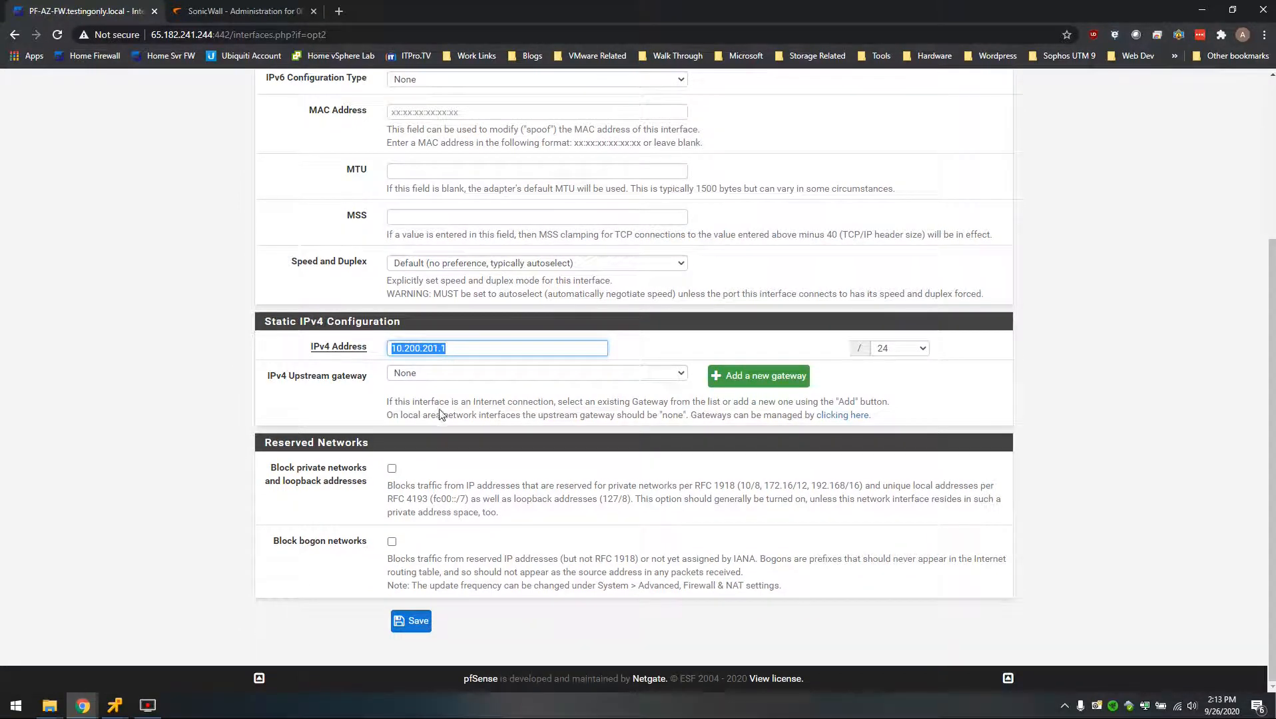
pyautogui.scroll(3, 443, 413)
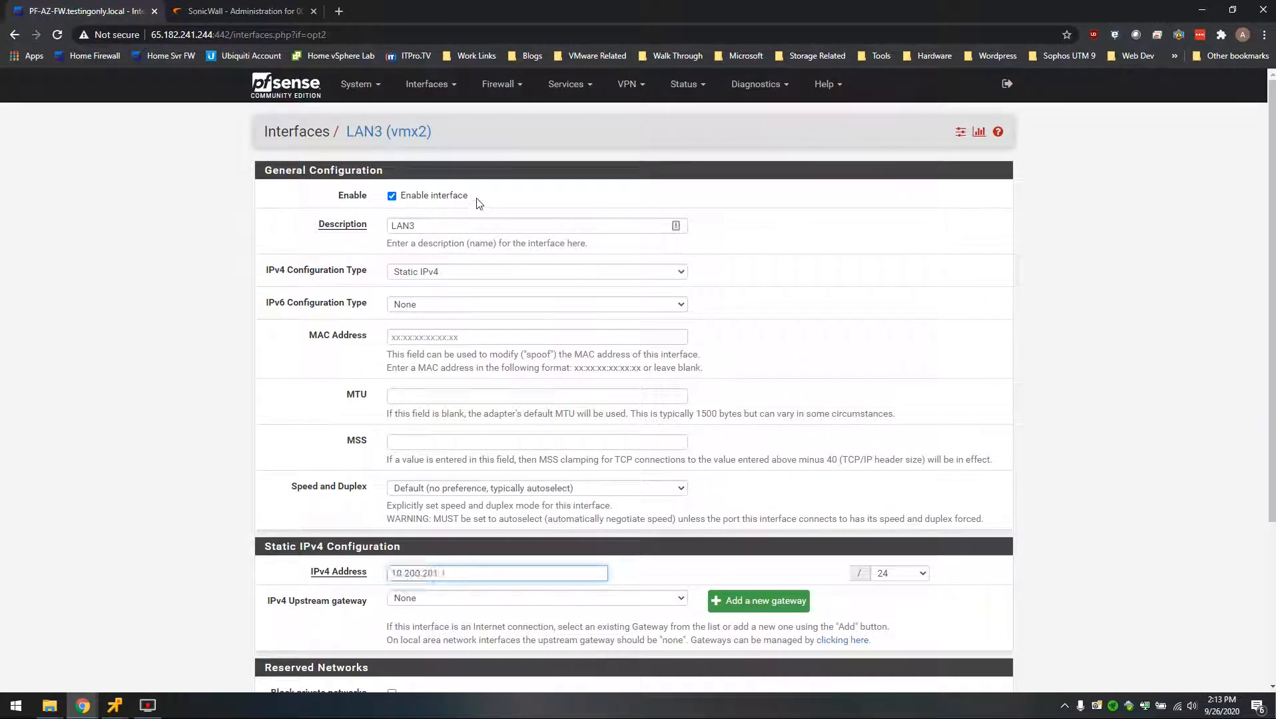
pyautogui.tripleClick(402, 197)
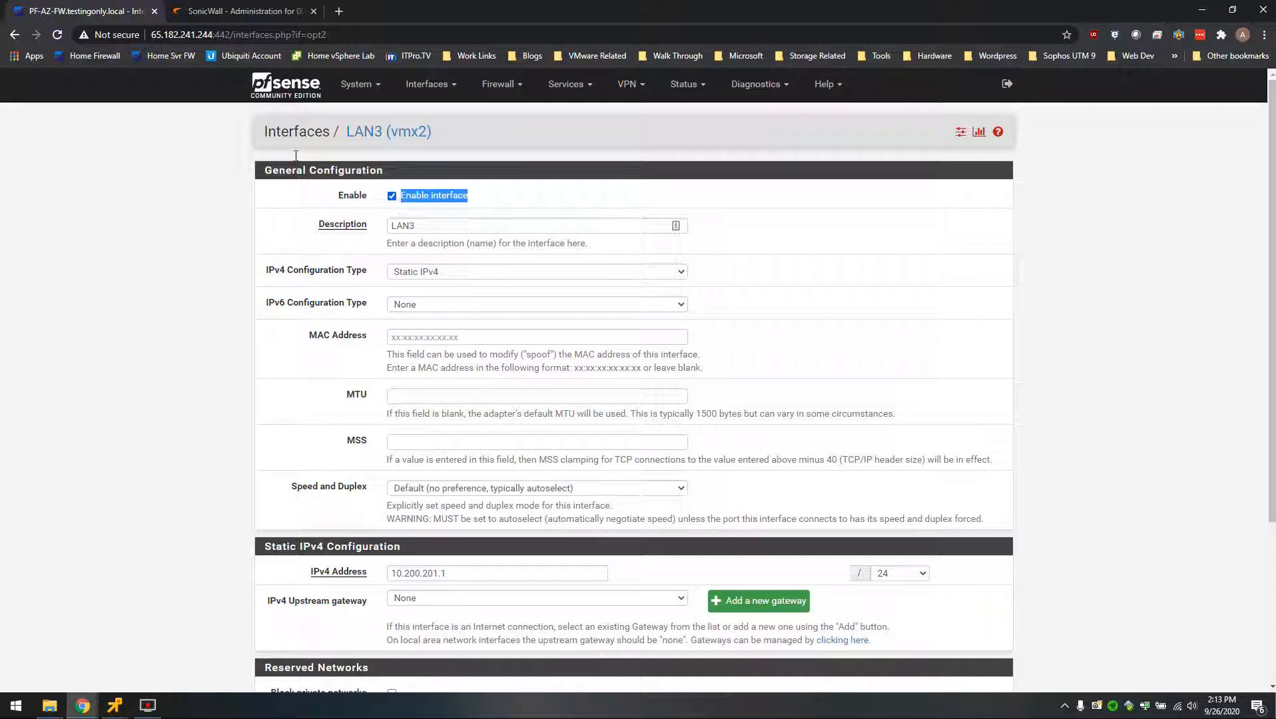
# Return to the SonicWall route policies and review the route to the 10.200.201.0/24 network.
pyautogui.hotkey('ctrl', 'Tab')
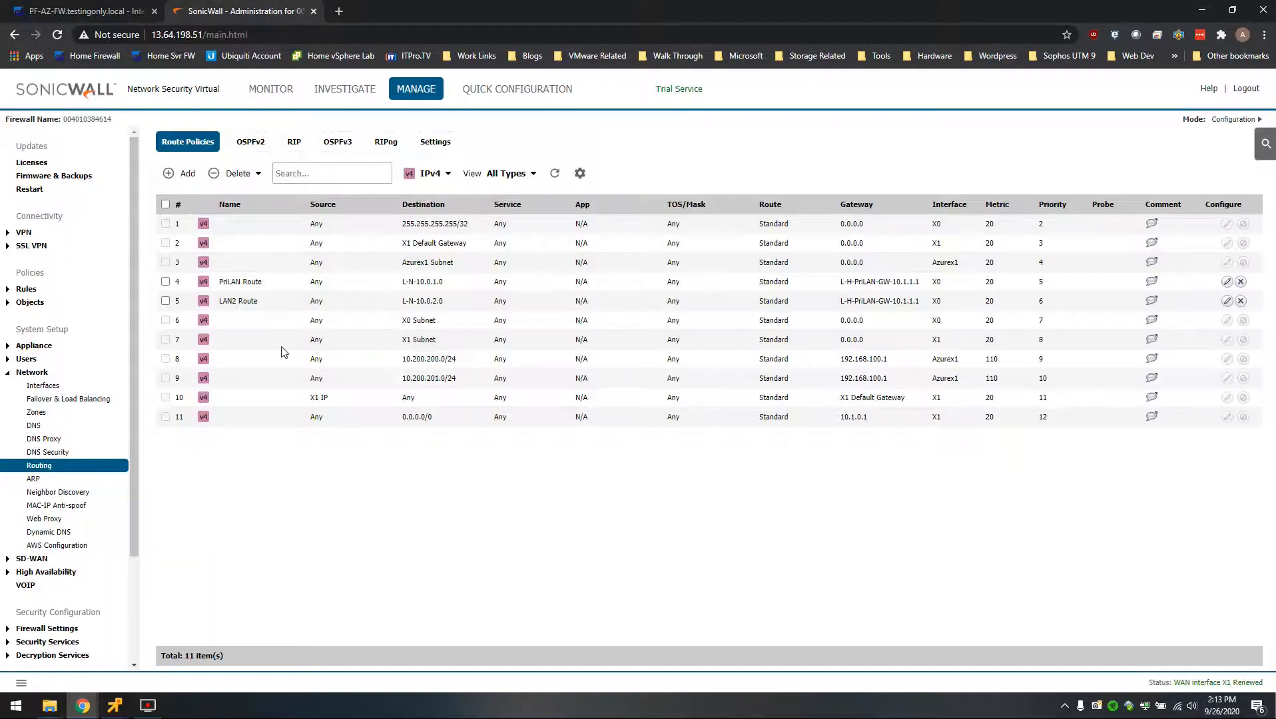
pyautogui.moveTo(662, 381); pyautogui.dragTo(215, 384)
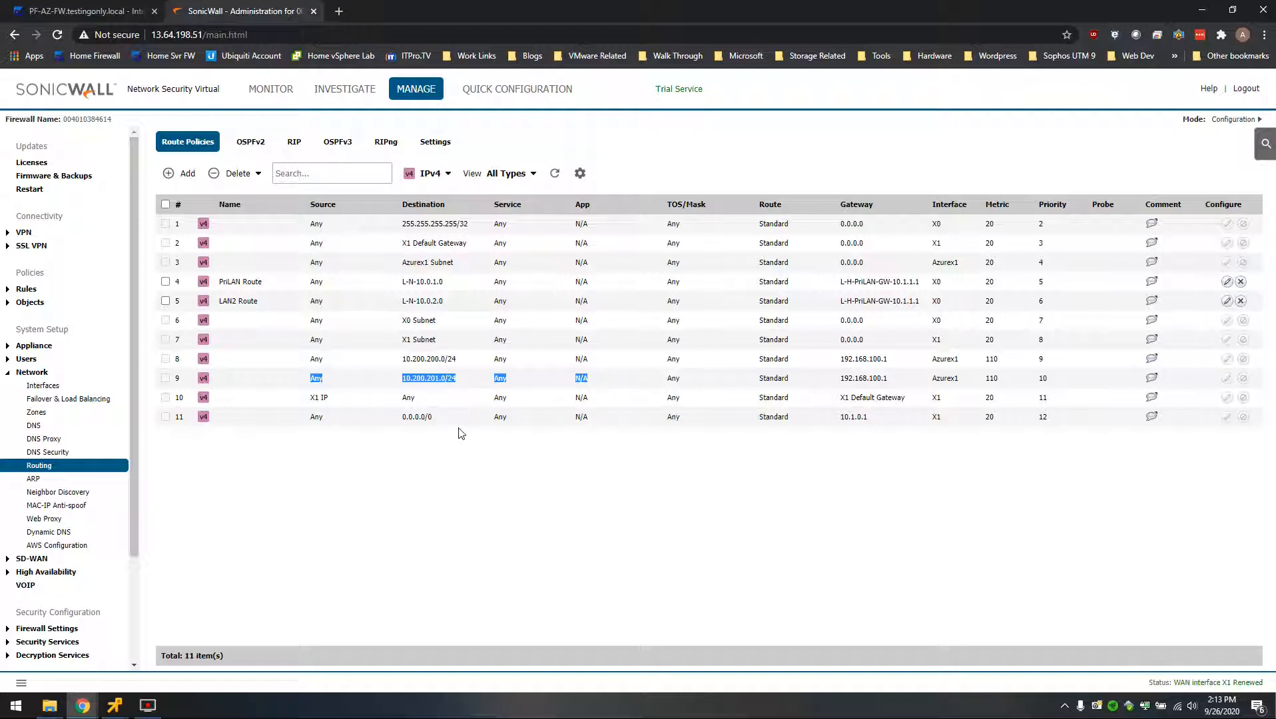
pyautogui.click(289, 217)
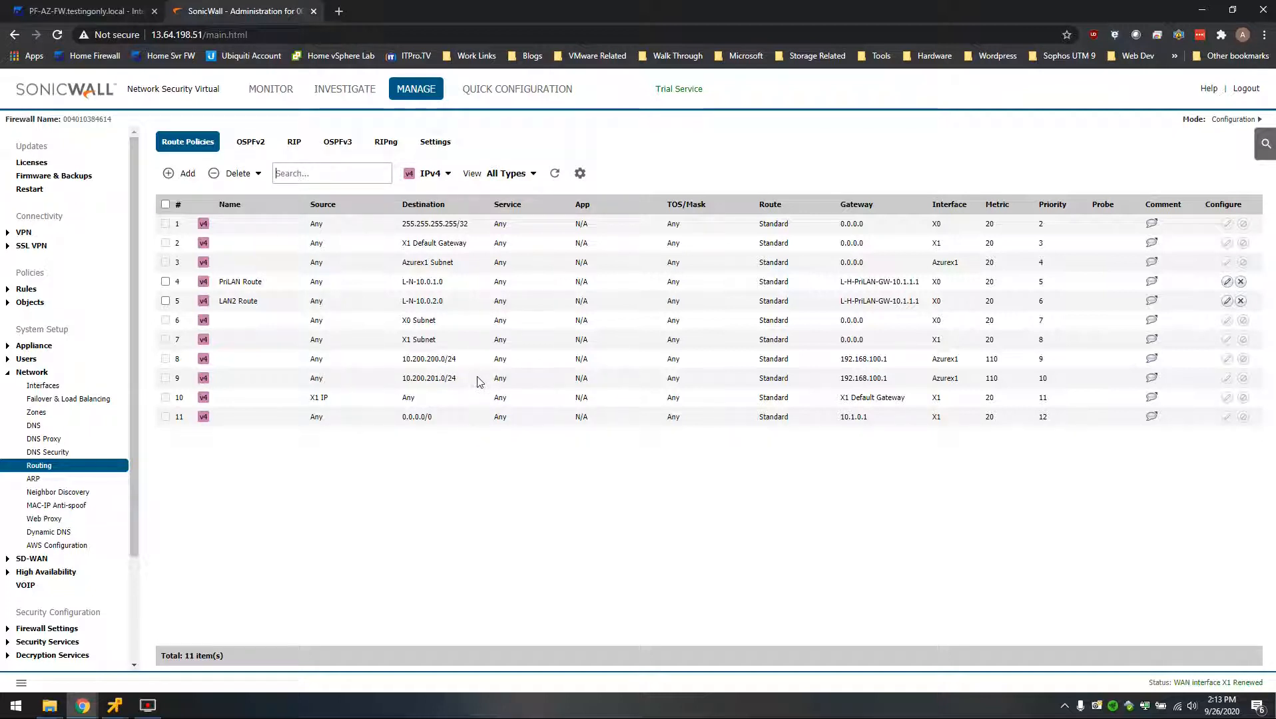
# Review the Redistribute Static Routes option in the SonicWall's OSPFv2 settings and close them without changes.
pyautogui.click(581, 176)
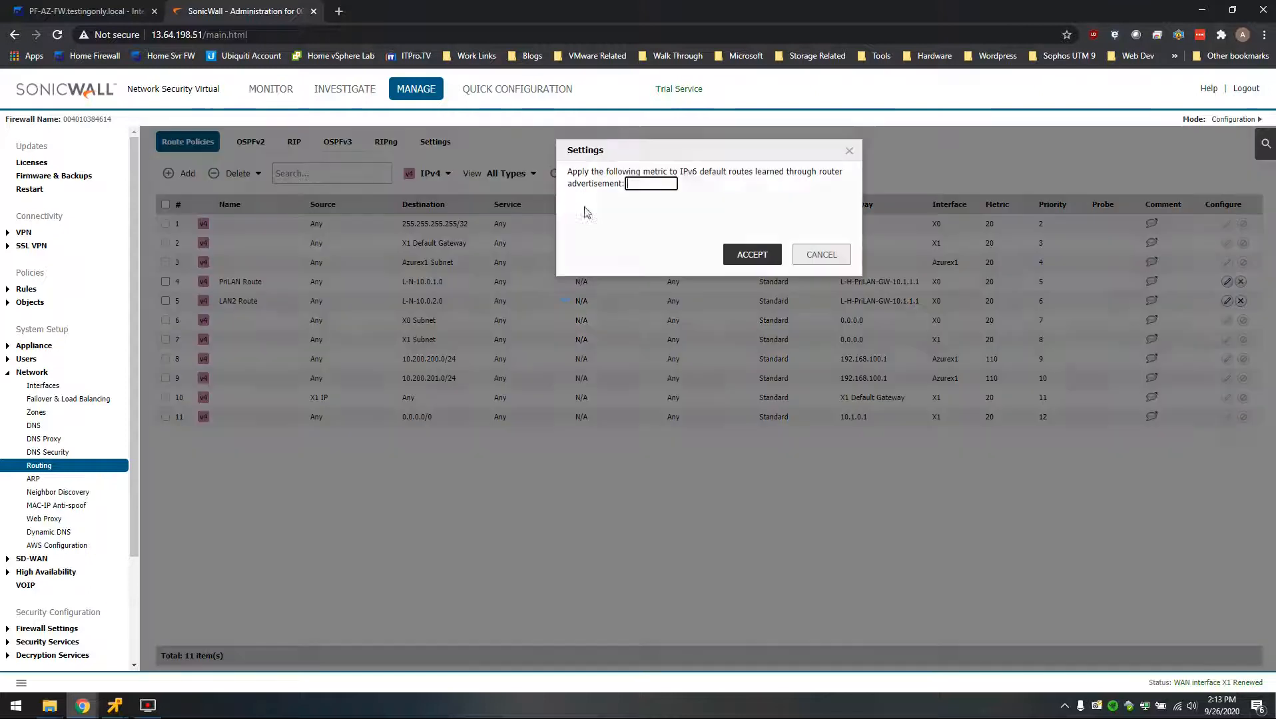
pyautogui.click(822, 254)
pyautogui.click(250, 142)
pyautogui.click(324, 174)
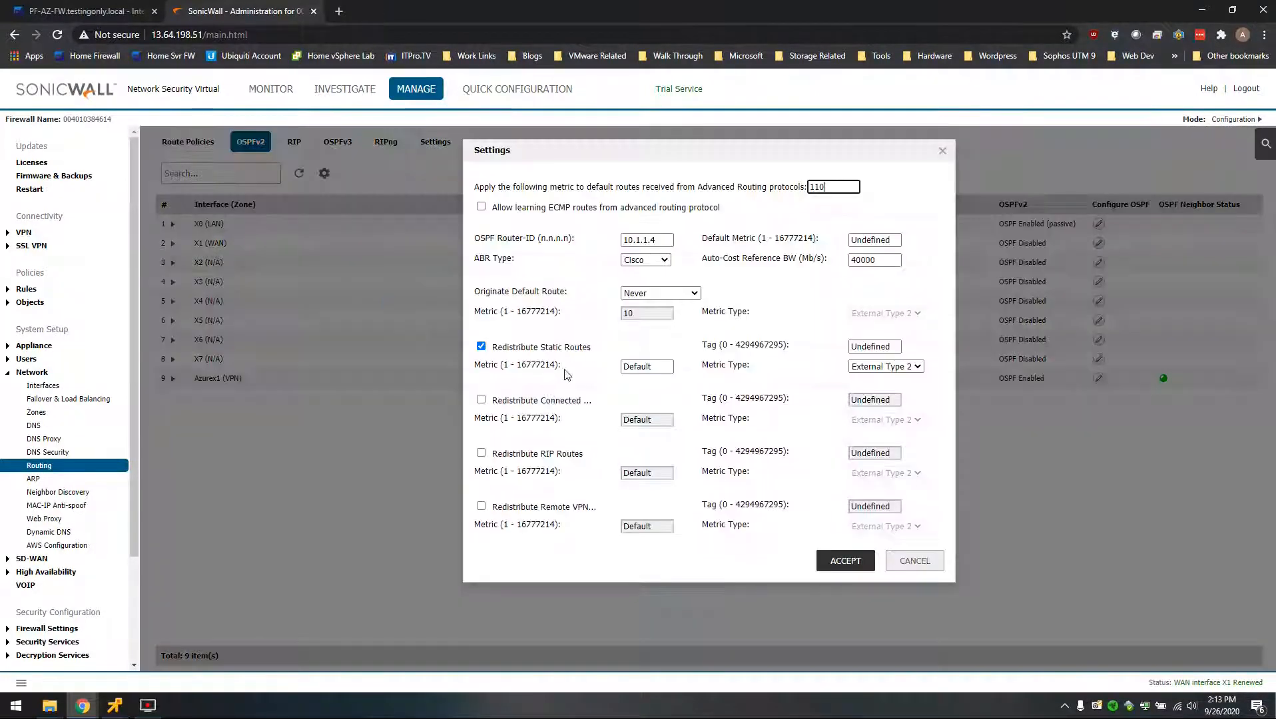
pyautogui.moveTo(591, 349); pyautogui.dragTo(489, 353)
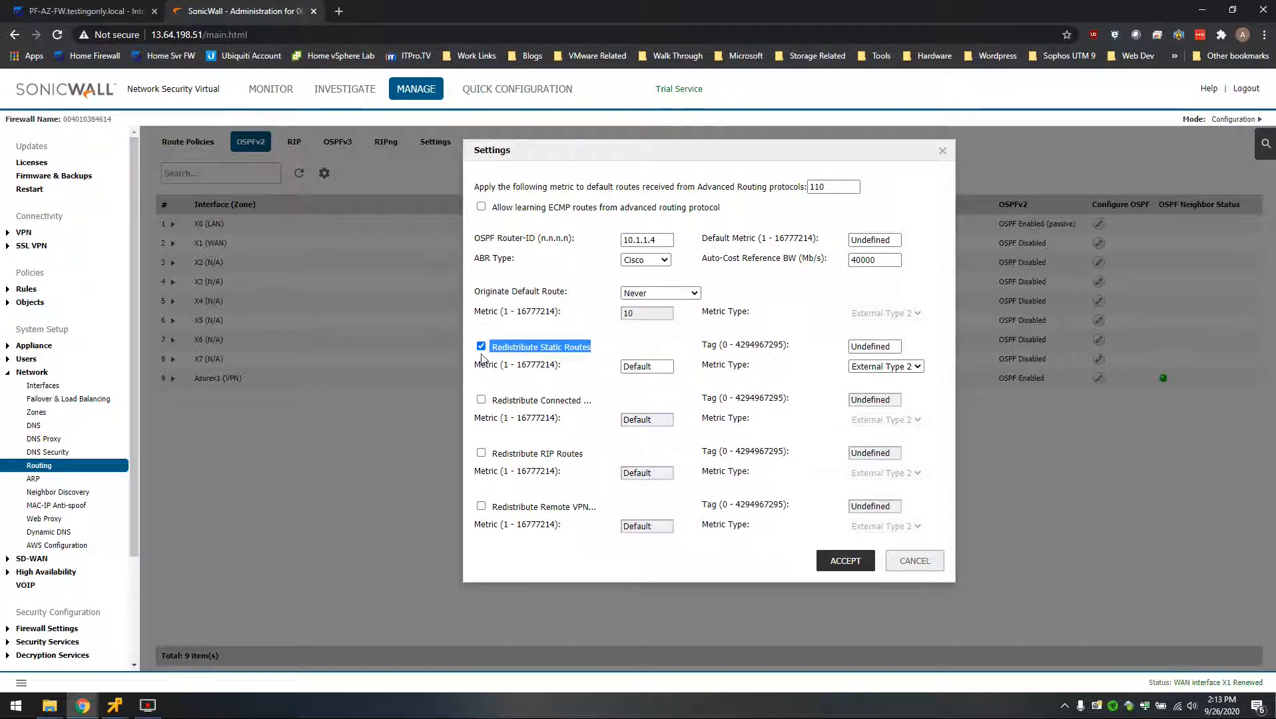
pyautogui.moveTo(591, 349); pyautogui.dragTo(492, 357)
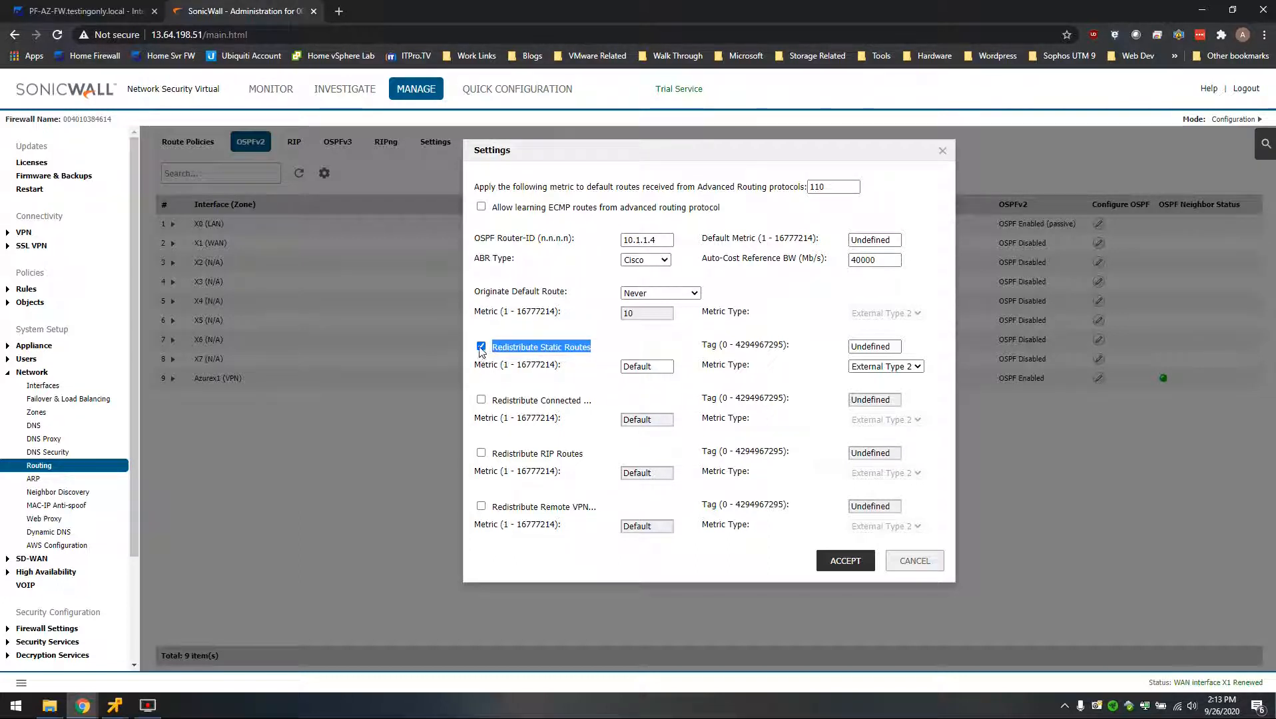
pyautogui.click(912, 561)
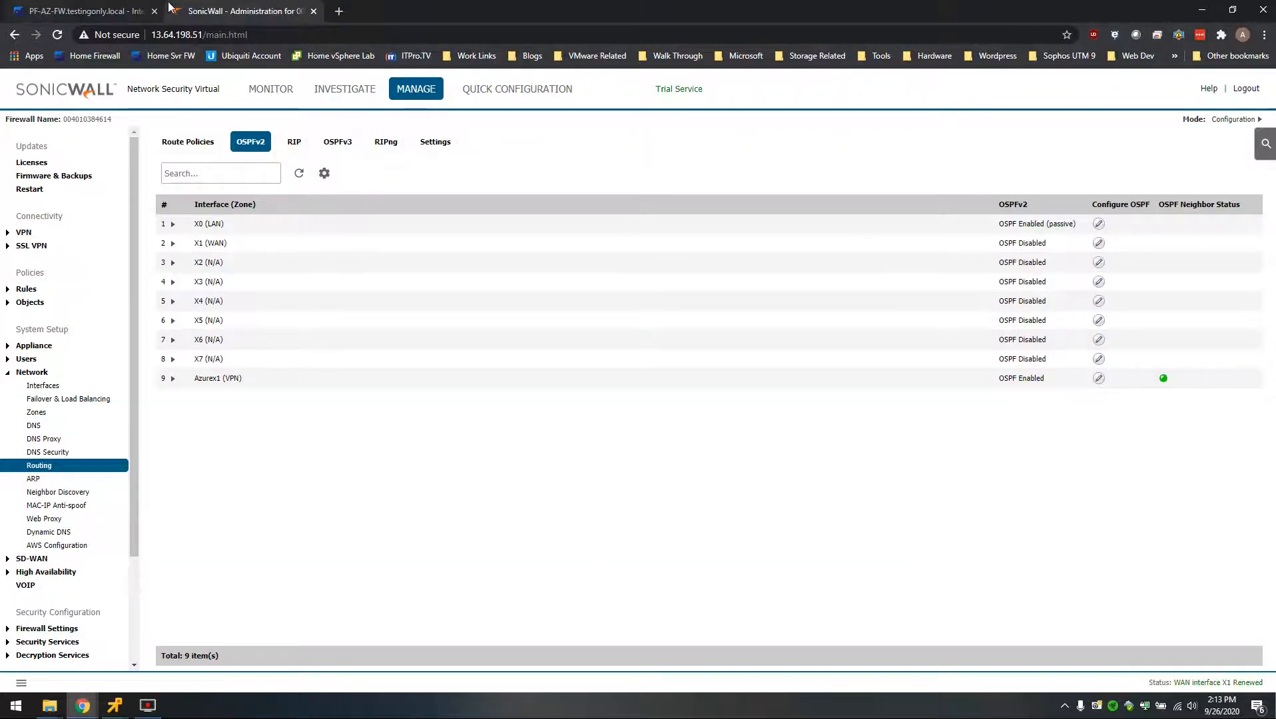
# Switch to pfSense and check the LAN interface's static IPv4 address.
pyautogui.click(67, 11)
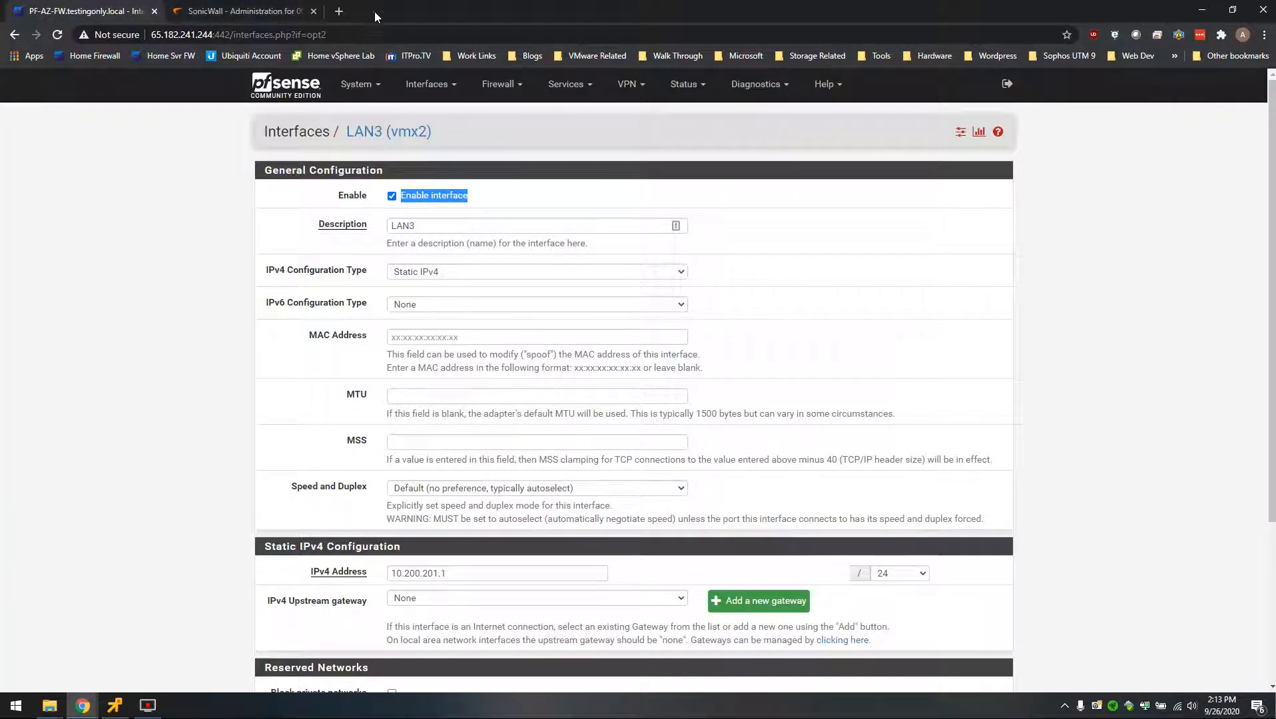
pyautogui.click(443, 85)
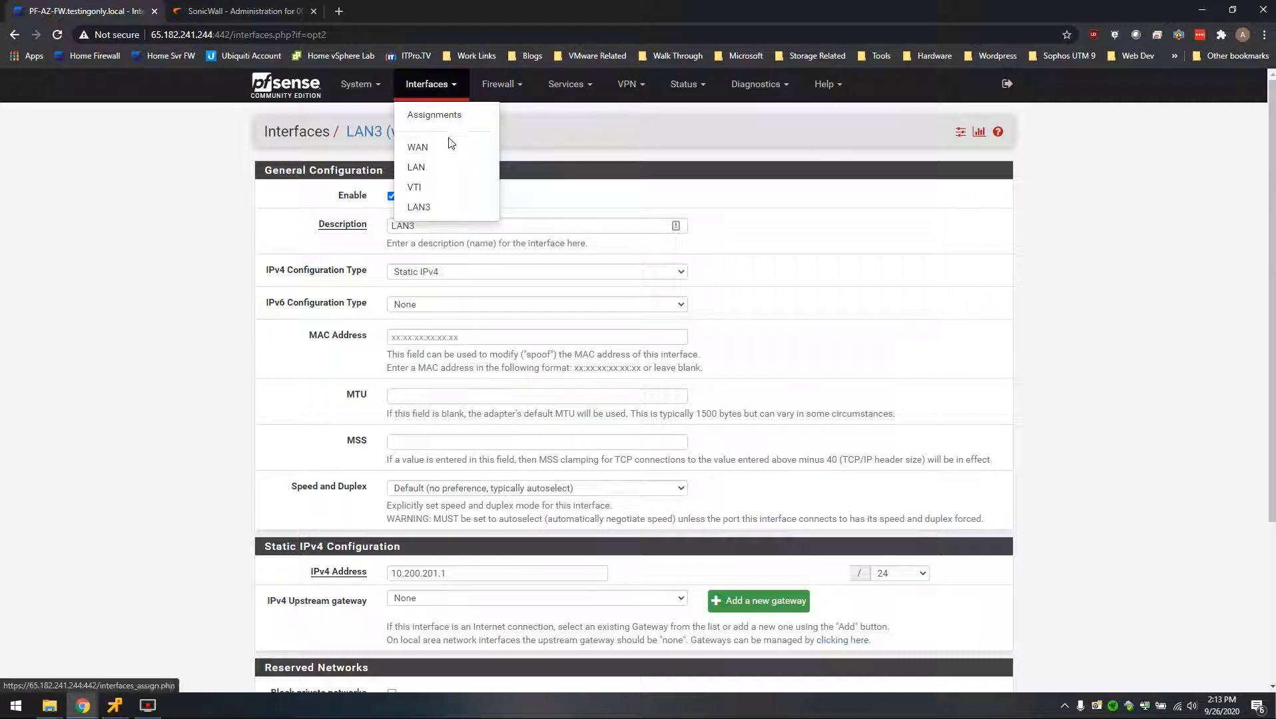
pyautogui.click(426, 167)
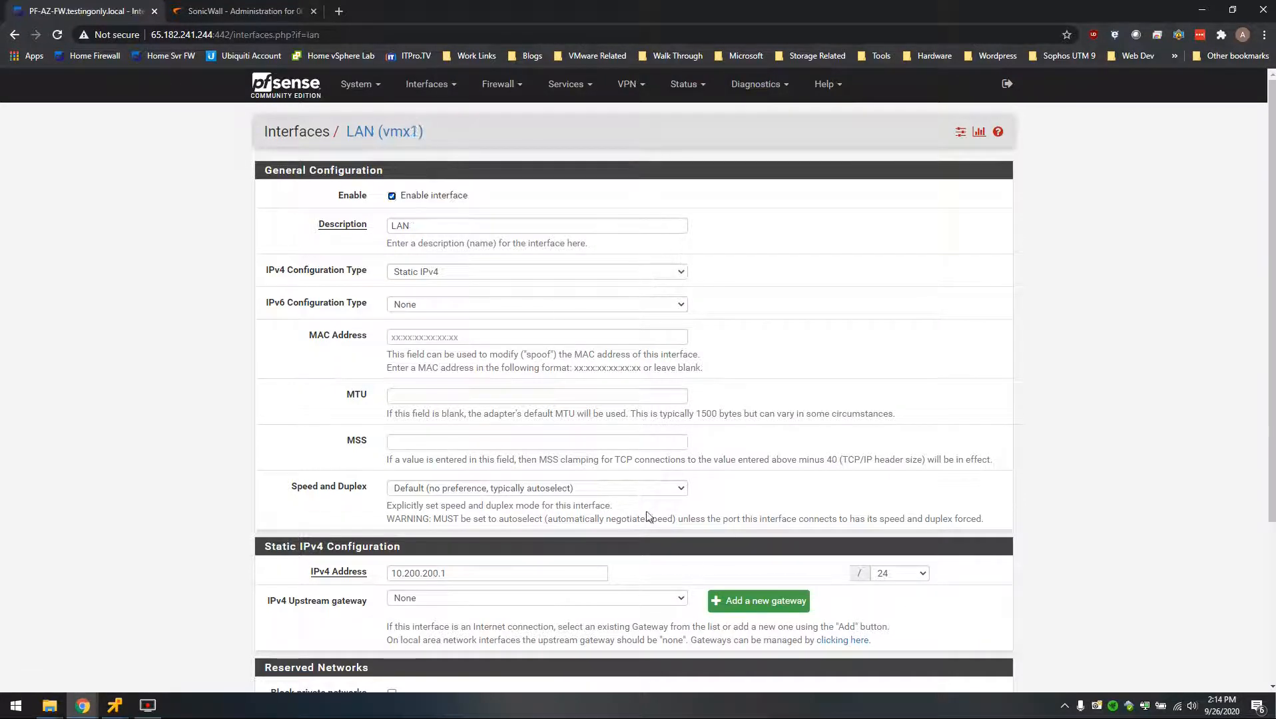
pyautogui.scroll(-1, 650, 517)
pyautogui.hotkey('ctrl', 'a')
# Switch to the AZ-TEST1 VMware Remote Console and ping 10.200.201.10 from its command prompt.
pyautogui.click(129, 712)
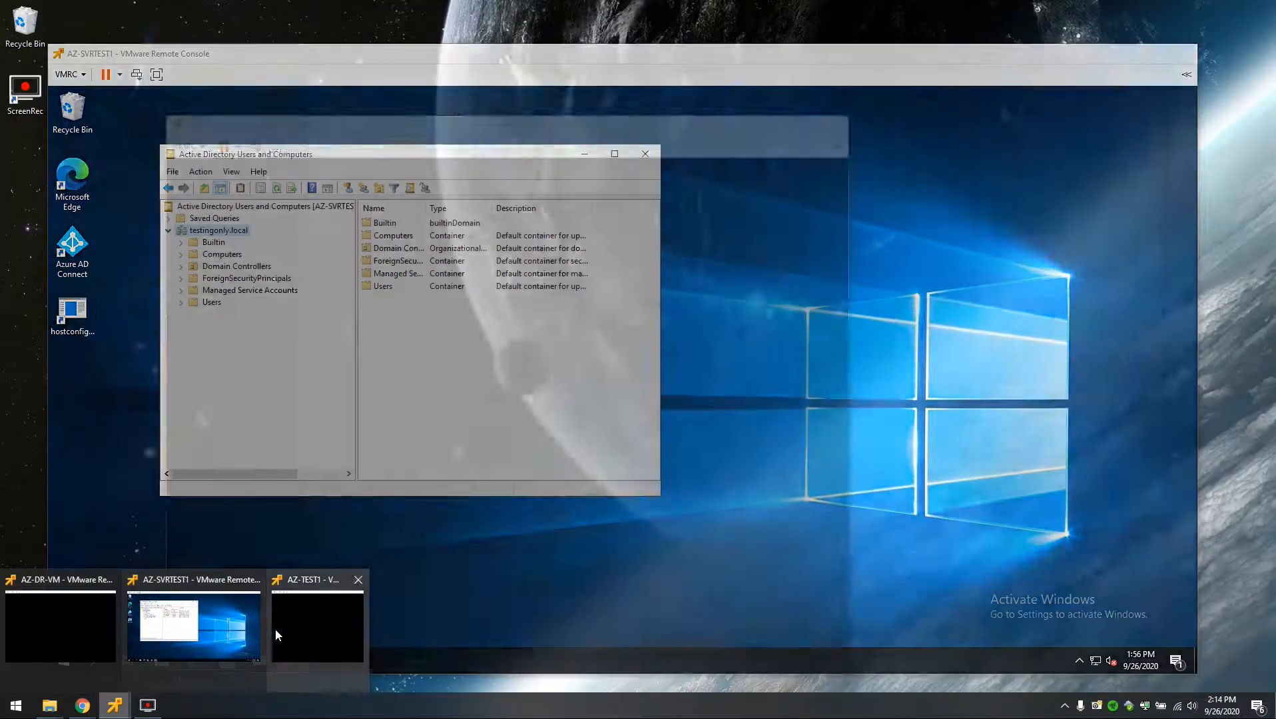
pyautogui.click(275, 630)
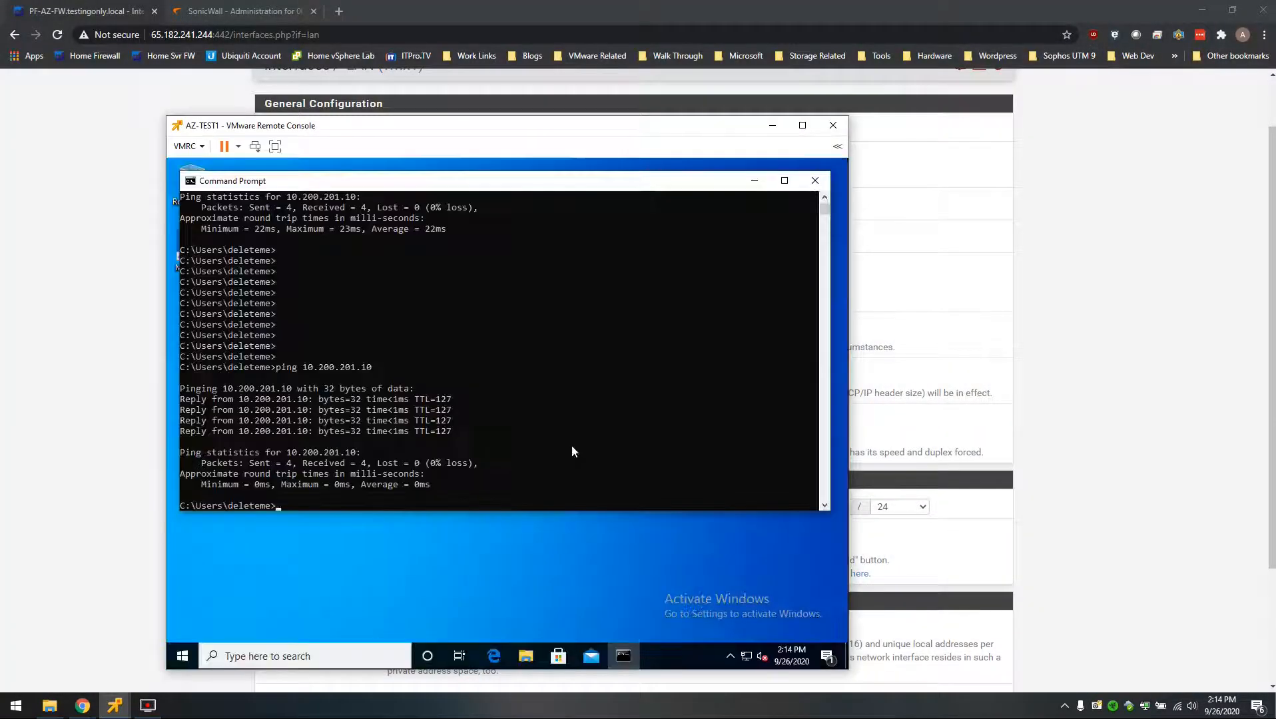
pyautogui.press('Up')
pyautogui.press('Return')
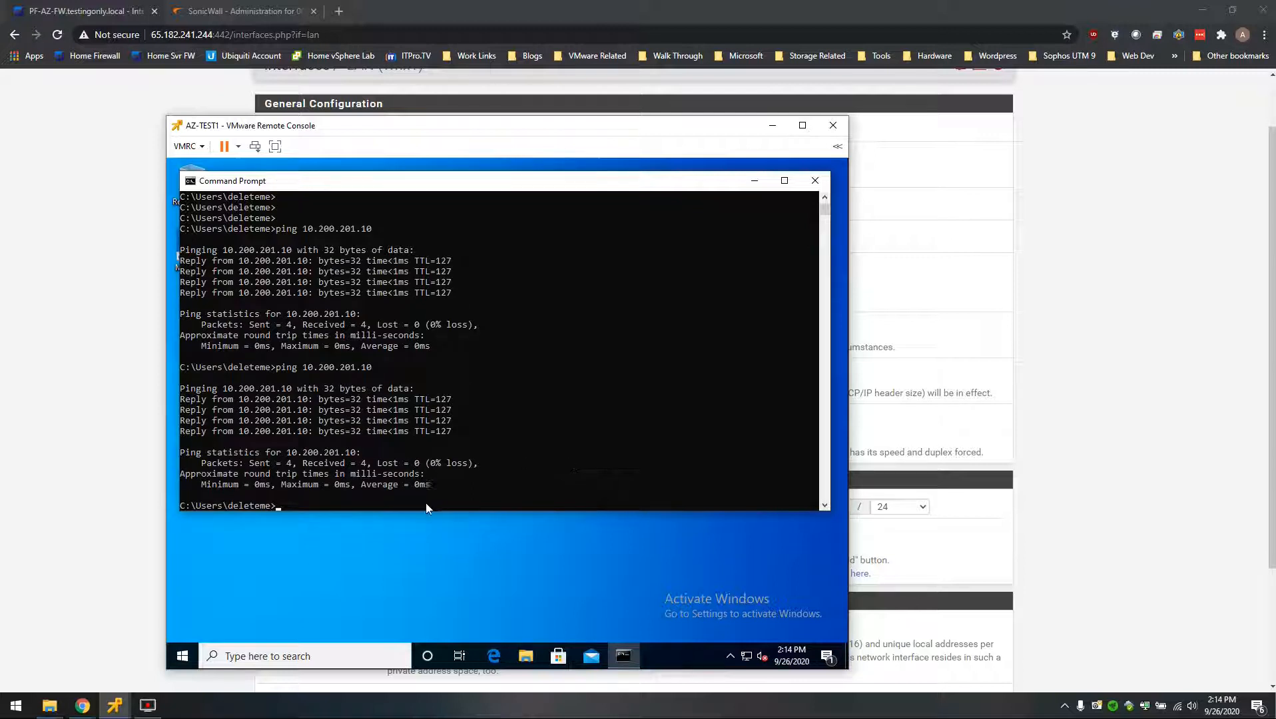
pyautogui.click(63, 5)
pyautogui.scroll(1, 371, 200)
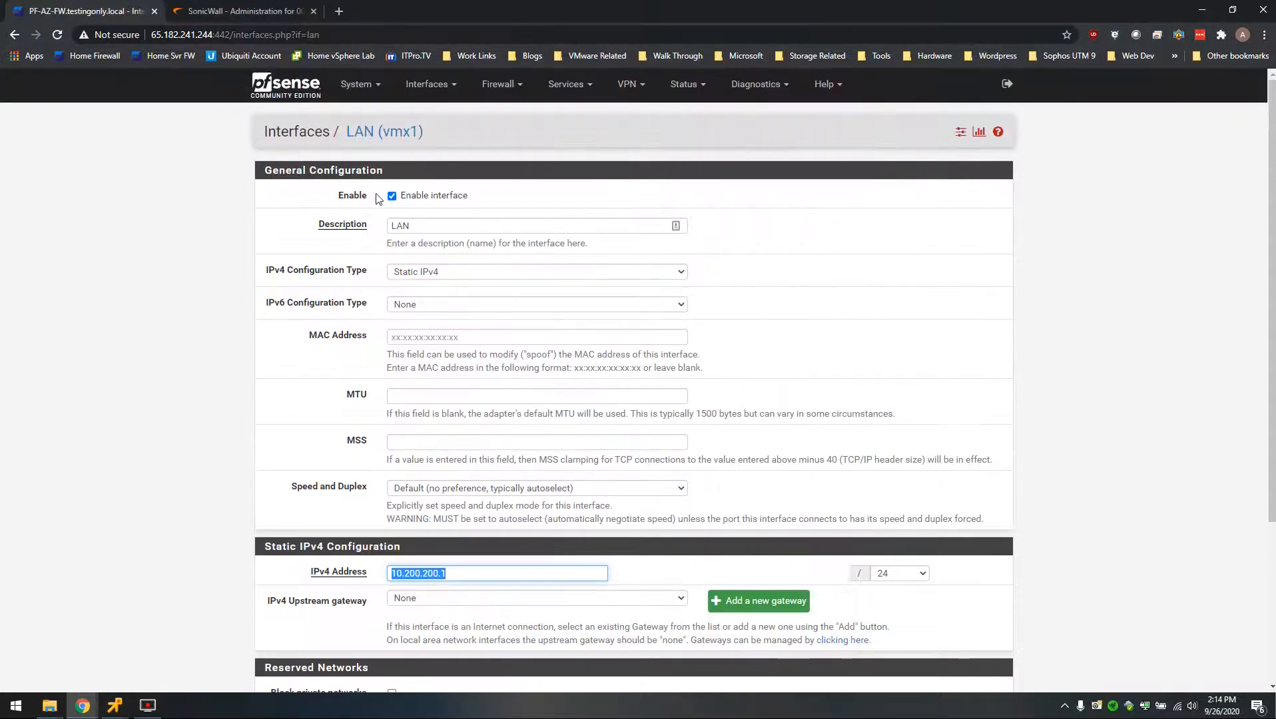
pyautogui.click(433, 82)
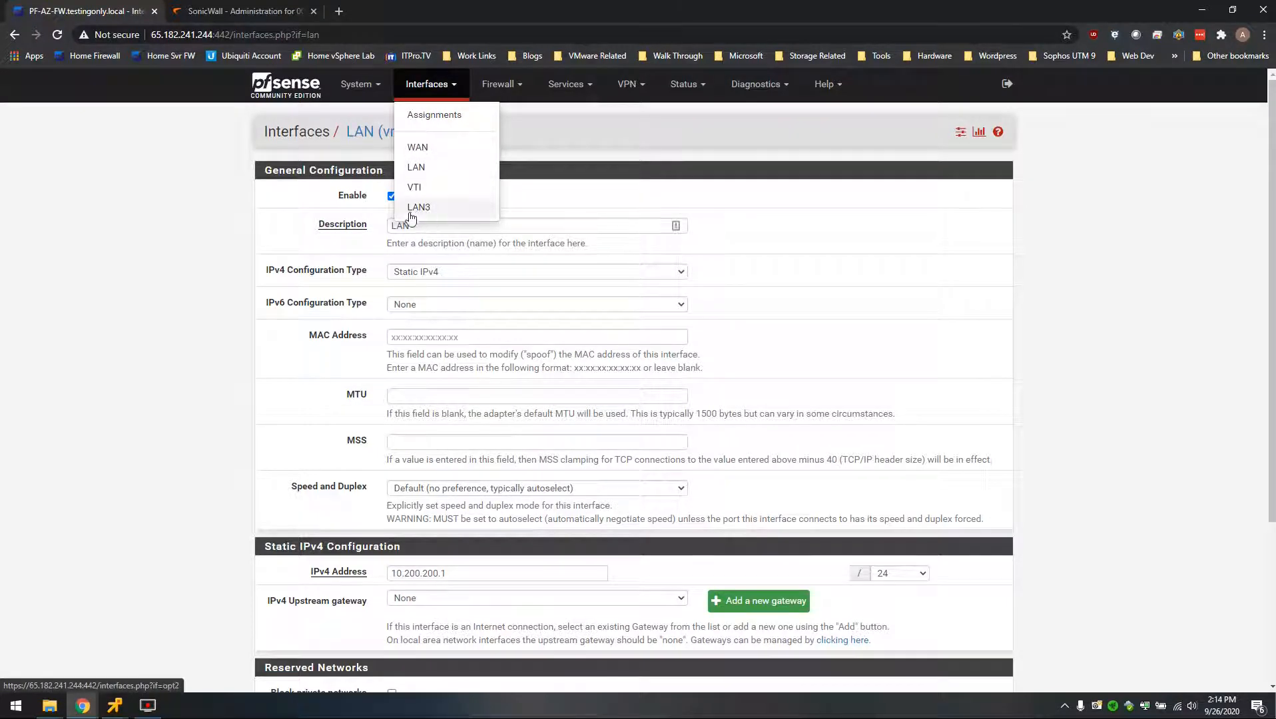
pyautogui.click(165, 326)
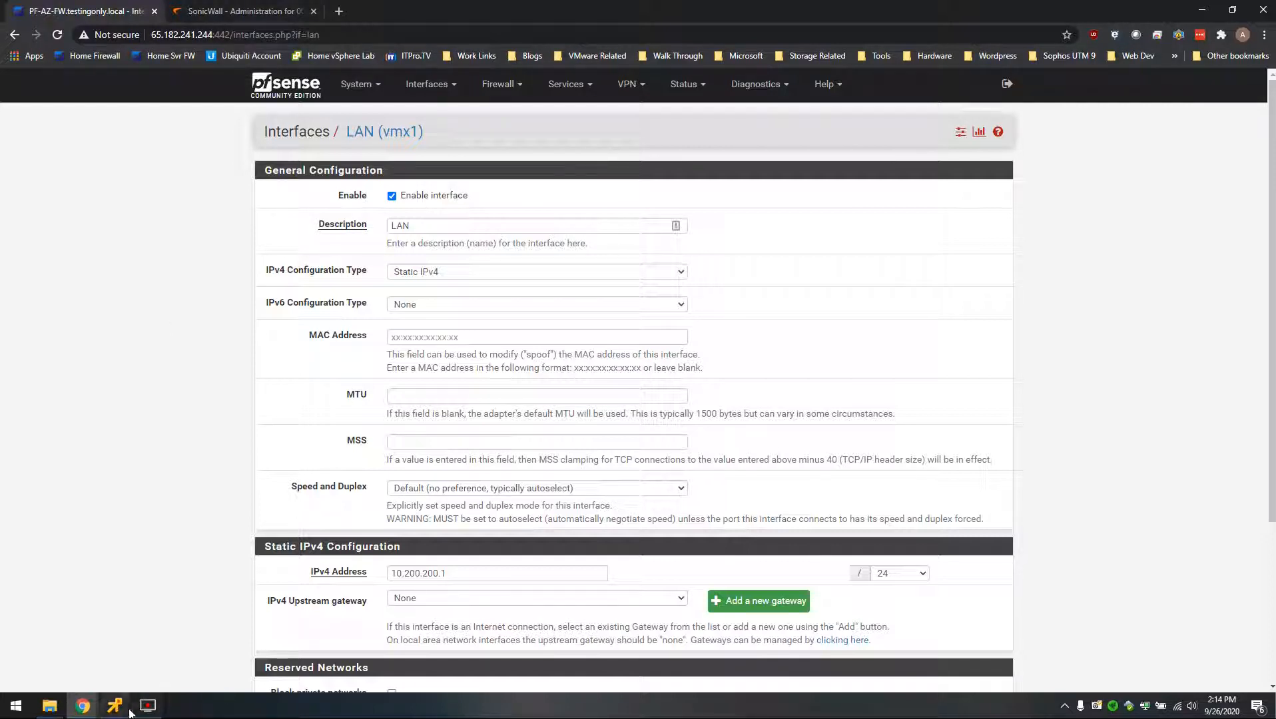
# Switch to the AZ-SVRTEST1 VMware Remote Console and unlock the server with the administrator account's password.
pyautogui.moveTo(115, 704)
pyautogui.click(254, 635)
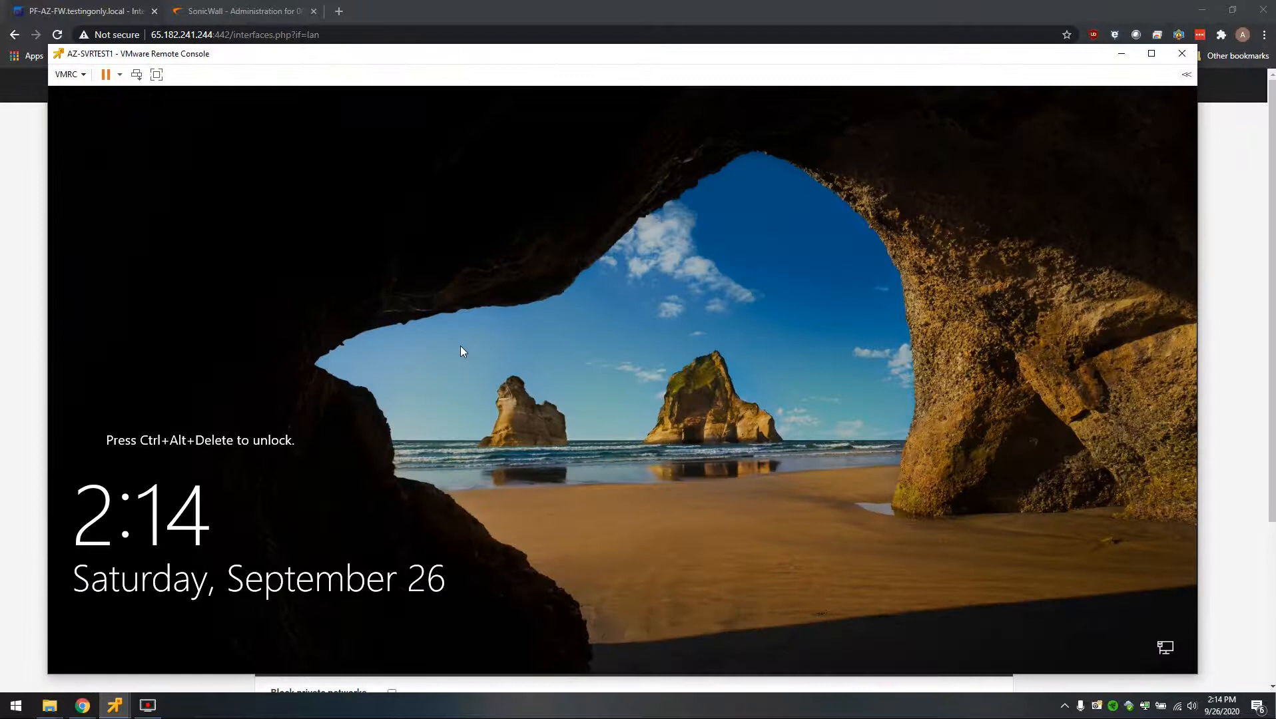
pyautogui.press('ctrl+alt+Insert')
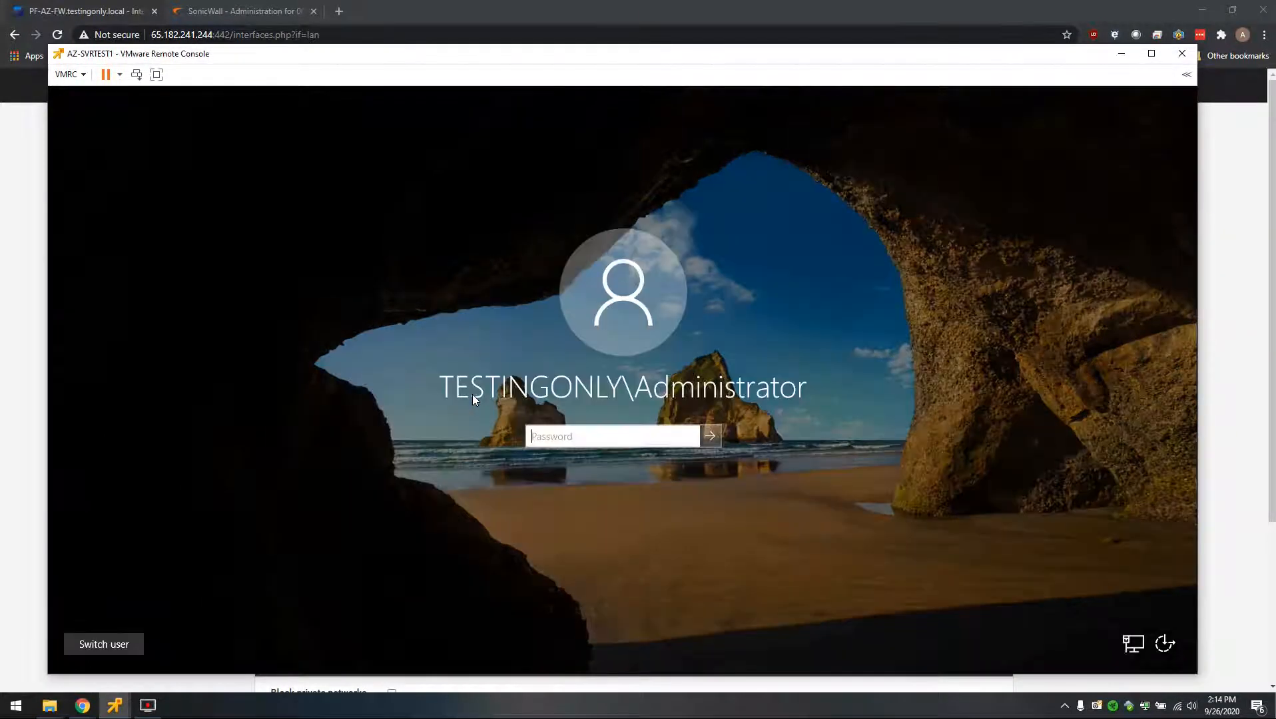
pyautogui.write('•••••••••••')
pyautogui.press('Return')
# View the server's local drives in File Explorer and bring the Active Directory Users and Computers window to the front.
pyautogui.moveTo(386, 153); pyautogui.dragTo(636, 141)
pyautogui.click(162, 661)
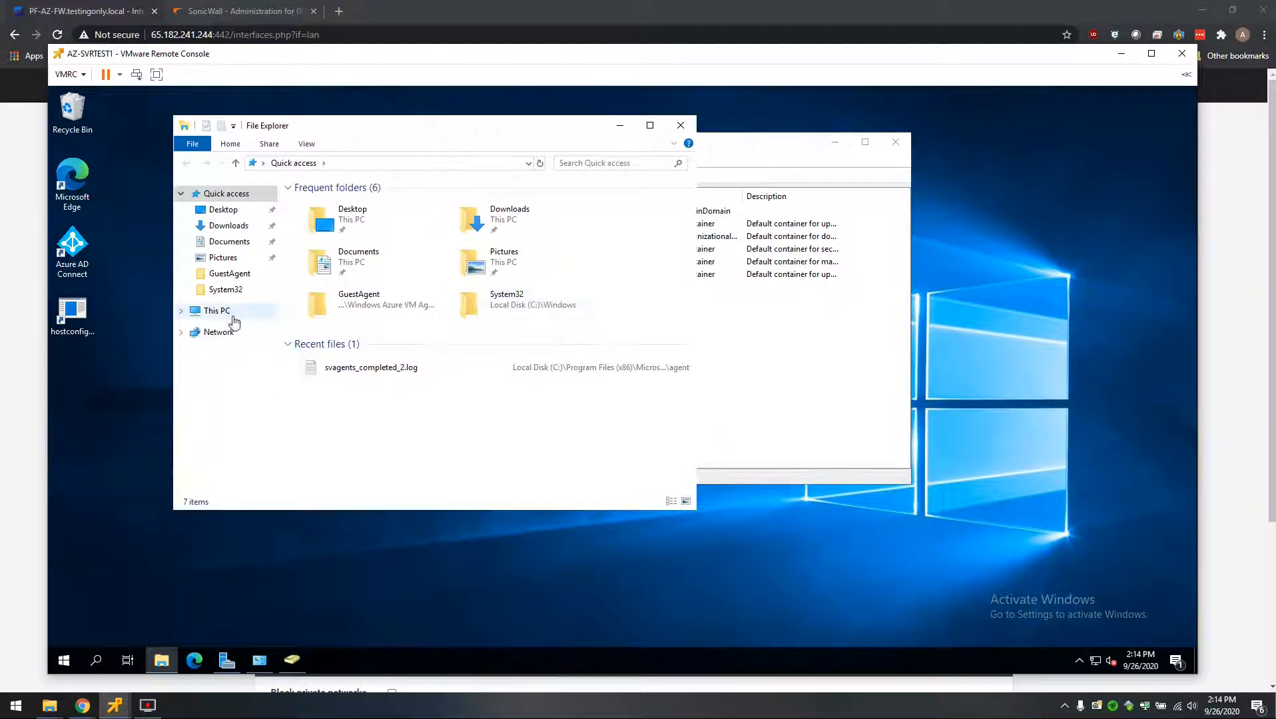
pyautogui.click(217, 311)
pyautogui.click(349, 397)
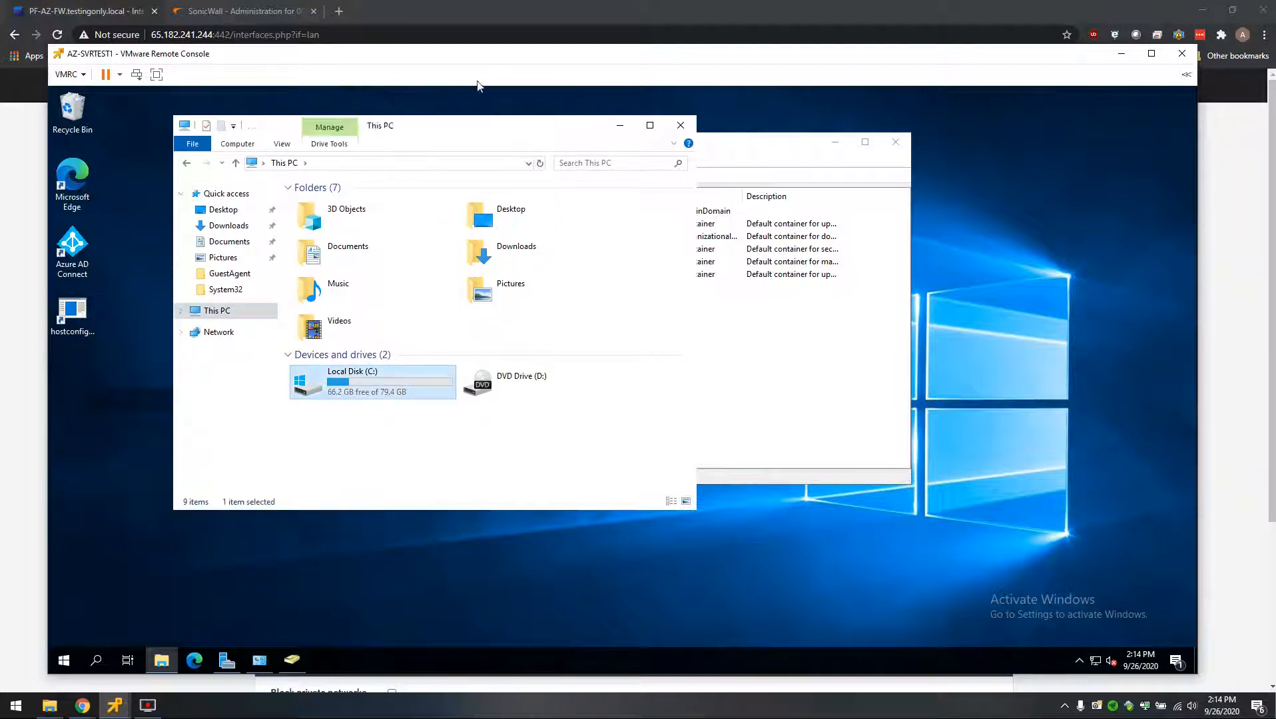
pyautogui.moveTo(482, 133); pyautogui.dragTo(414, 230)
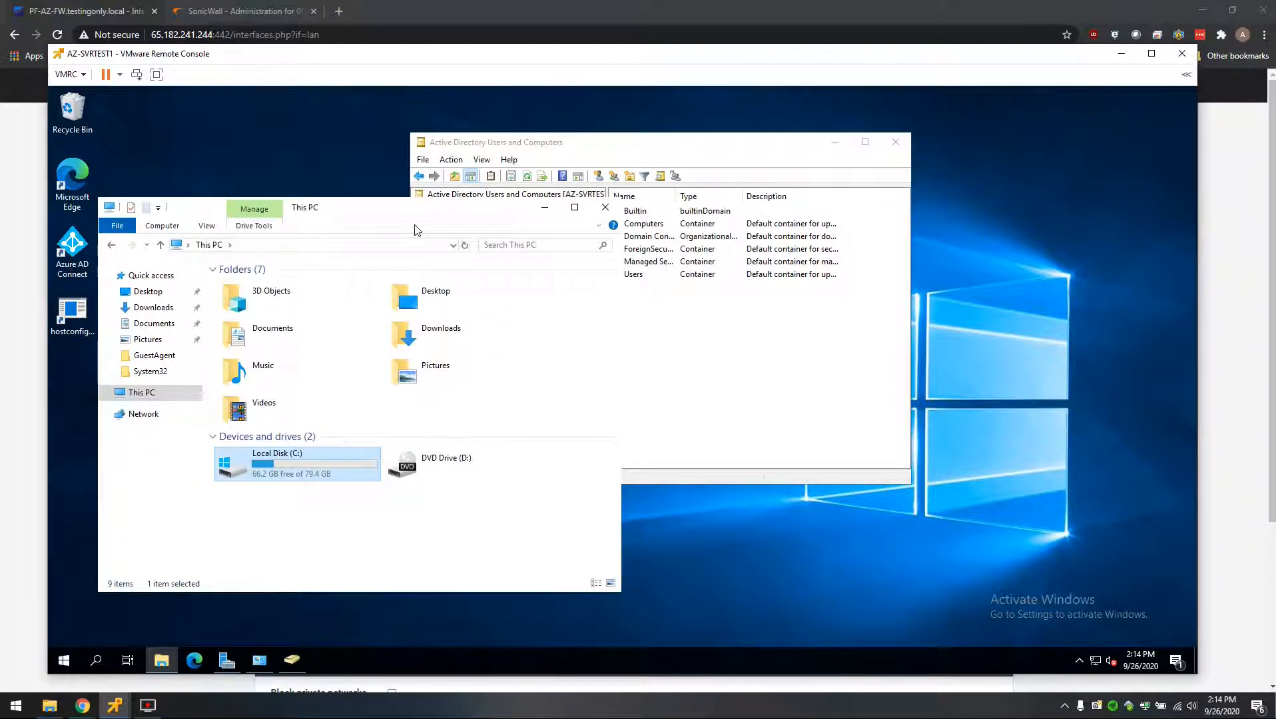
pyautogui.click(537, 144)
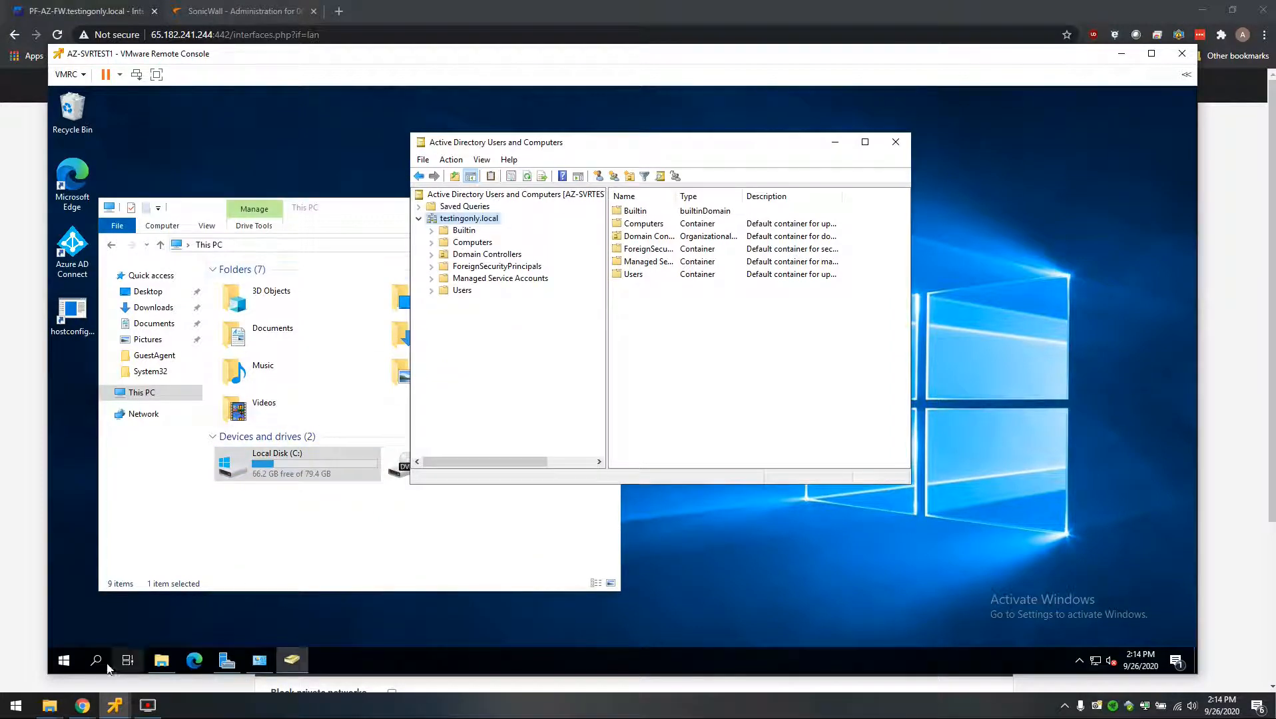
# Check AZ-SVRTEST1's IP configuration by running ipconfig in a command prompt.
pyautogui.click(62, 668)
pyautogui.write('cmd')
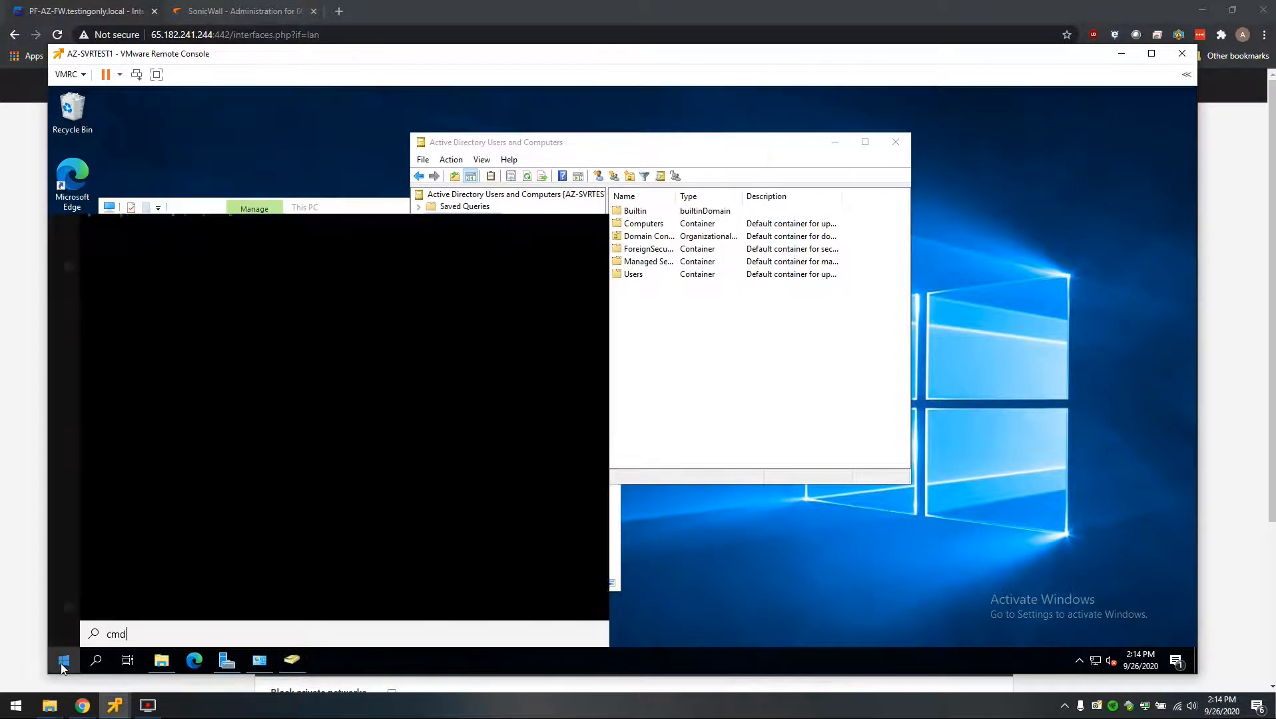
pyautogui.press('Return')
pyautogui.write('ipconfig')
pyautogui.press('Return')
pyautogui.write('ipconfig')
pyautogui.press('Return')
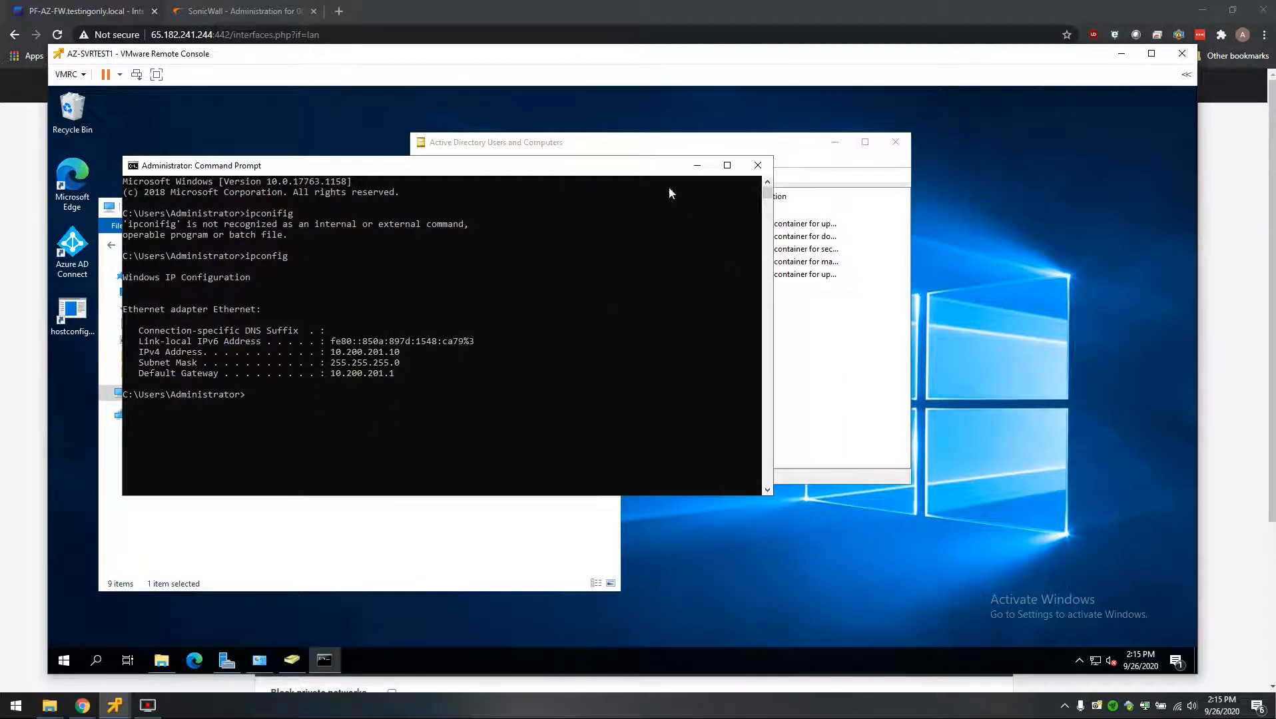
pyautogui.moveTo(662, 172); pyautogui.dragTo(742, 194)
# Switch to the DR-RG resource group in the Azure portal and open AZ-SVRTEST1 from DRVault1's replicated items.
pyautogui.click(1122, 54)
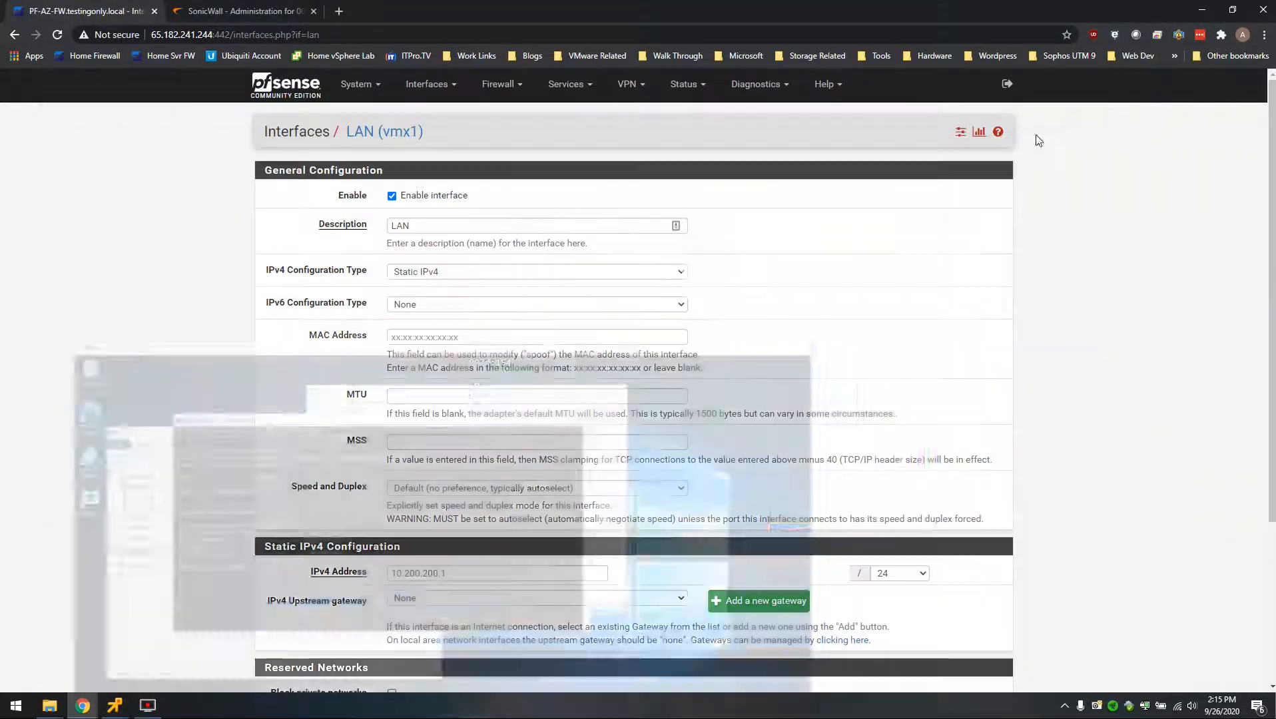
pyautogui.moveTo(92, 710)
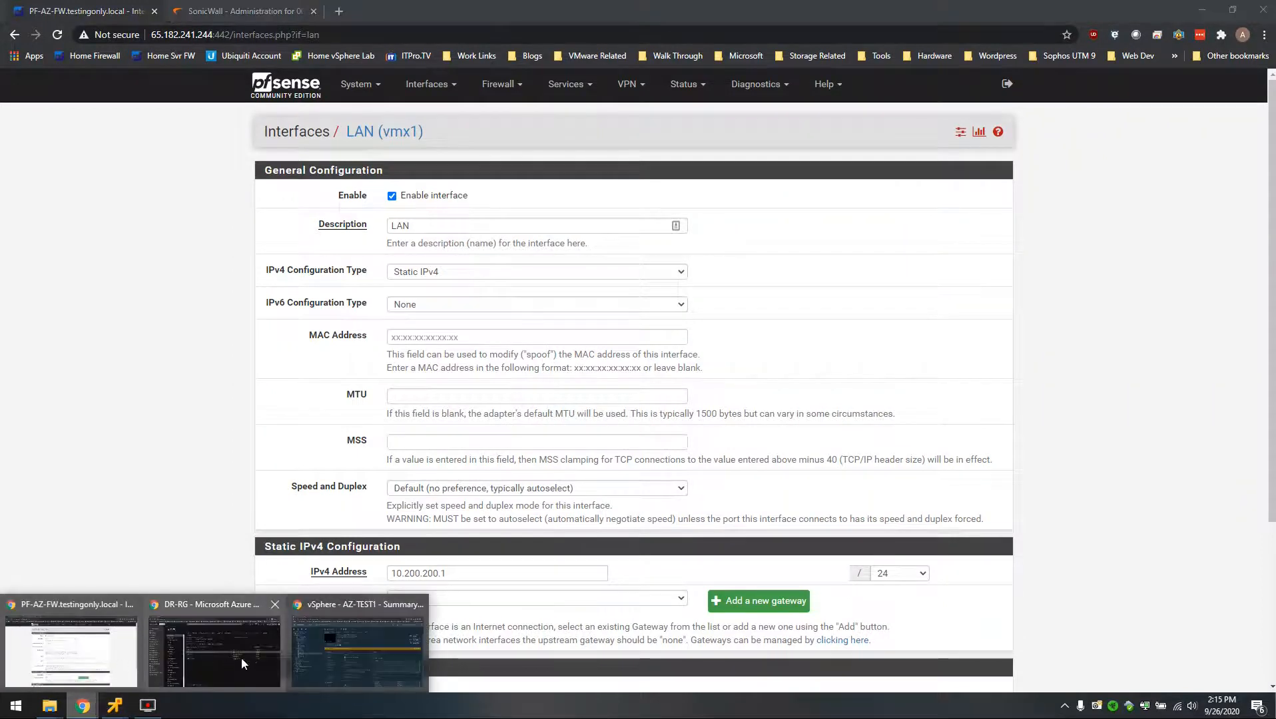
pyautogui.click(243, 663)
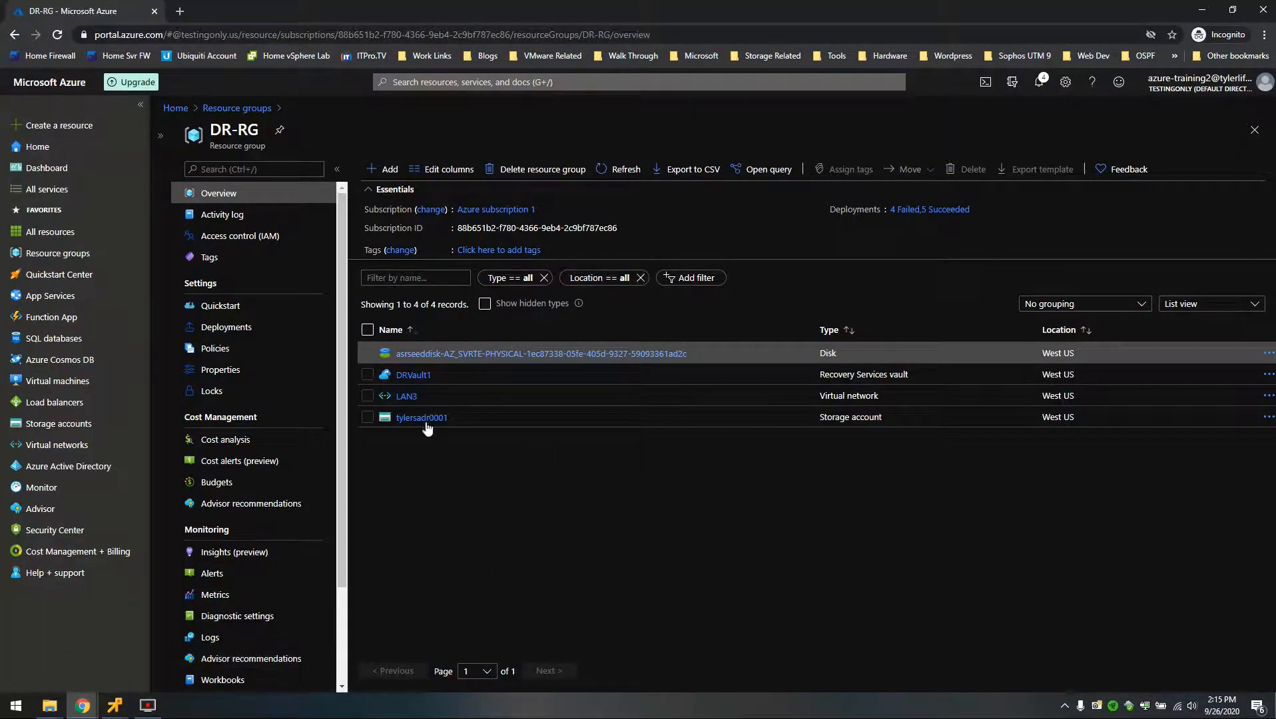
pyautogui.click(420, 376)
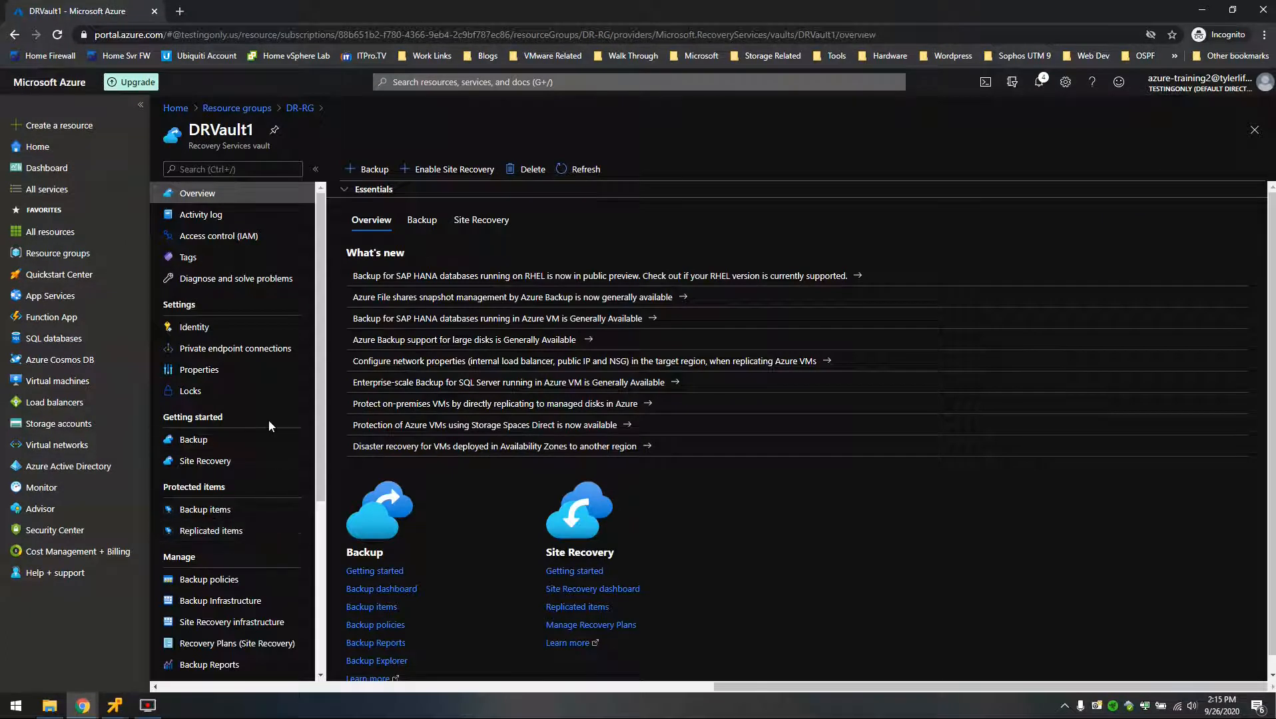
pyautogui.scroll(-1, 269, 421)
pyautogui.scroll(1, 275, 356)
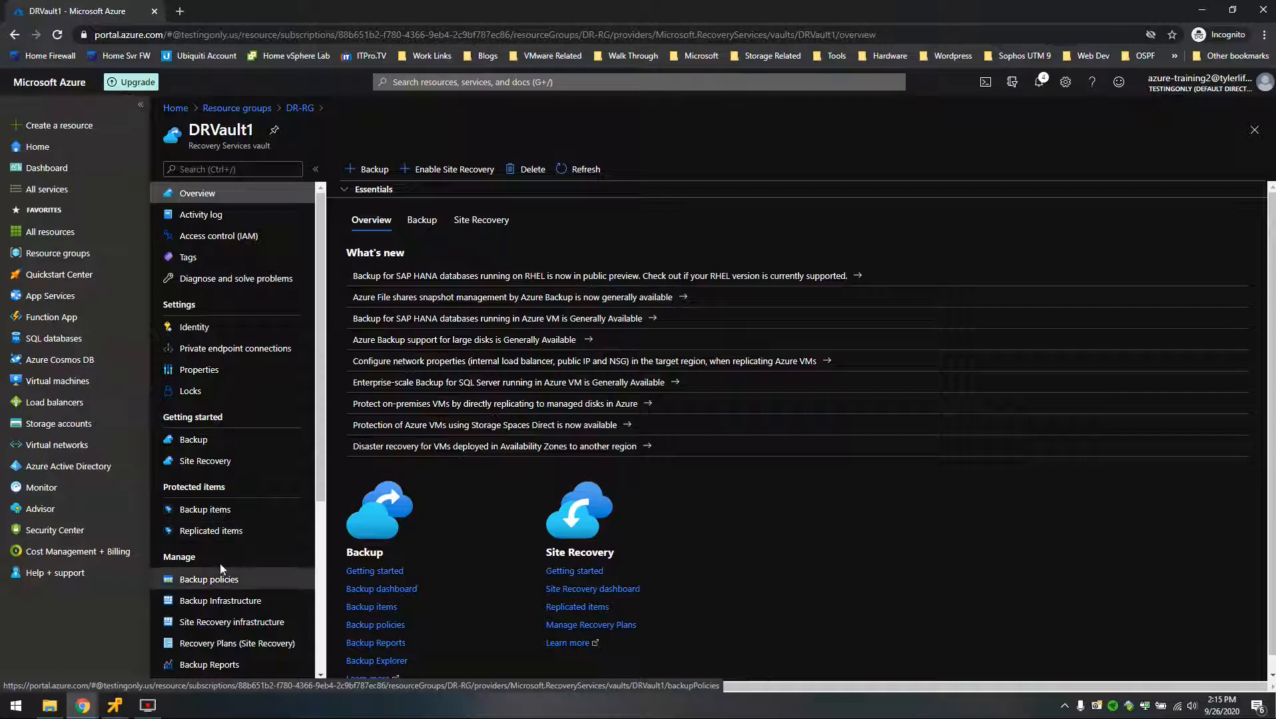
pyautogui.click(218, 533)
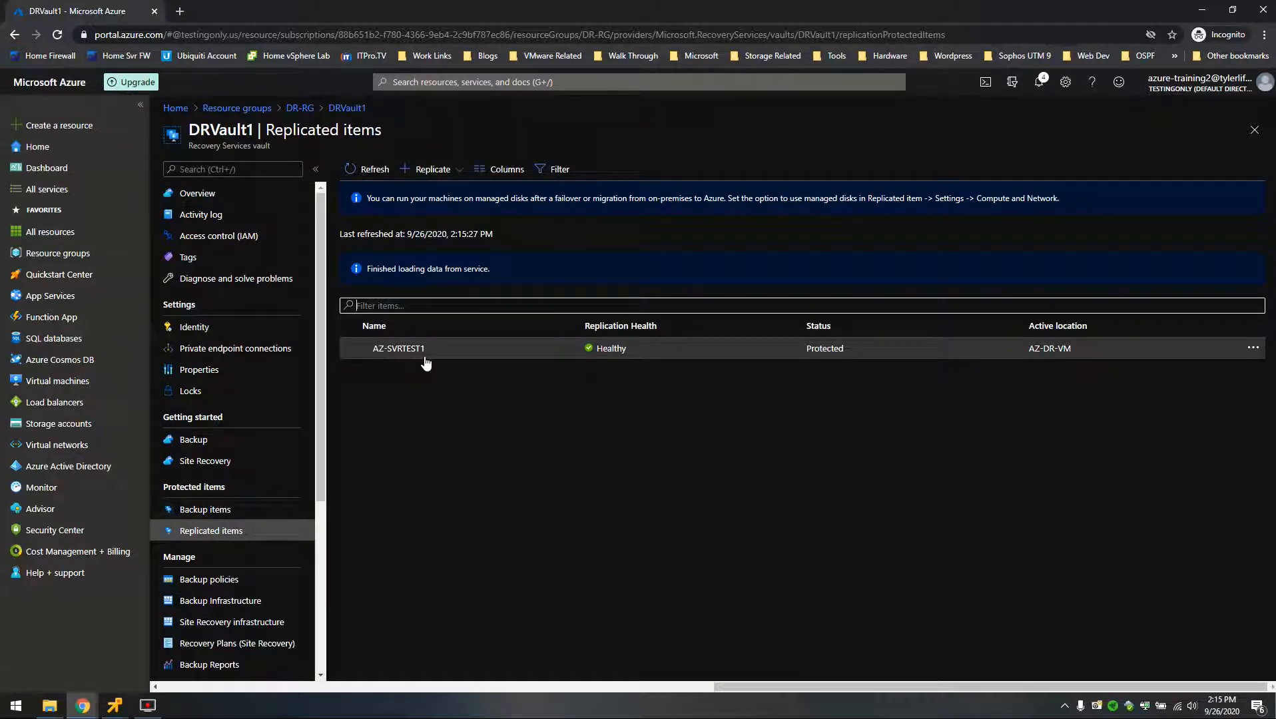
pyautogui.click(446, 360)
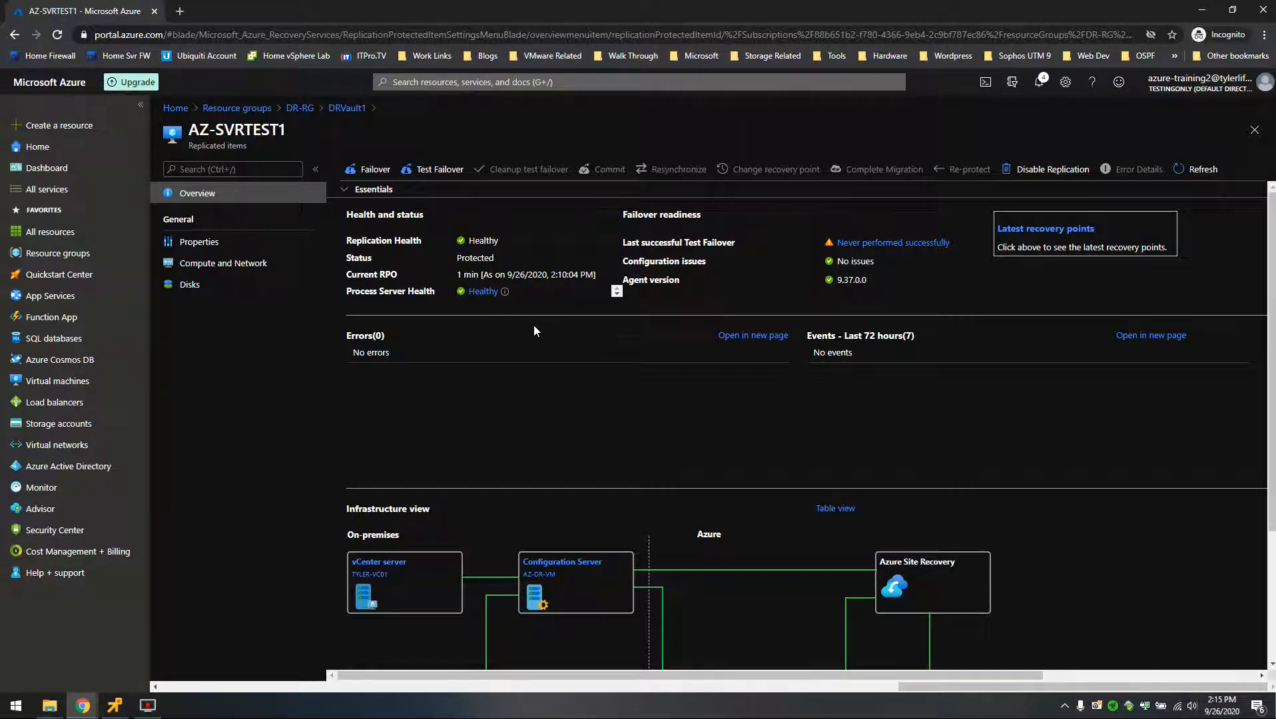
# Review AZ-SVRTEST1's last successful test failover status and the infrastructure view on its overview page.
pyautogui.moveTo(971, 240); pyautogui.dragTo(838, 250)
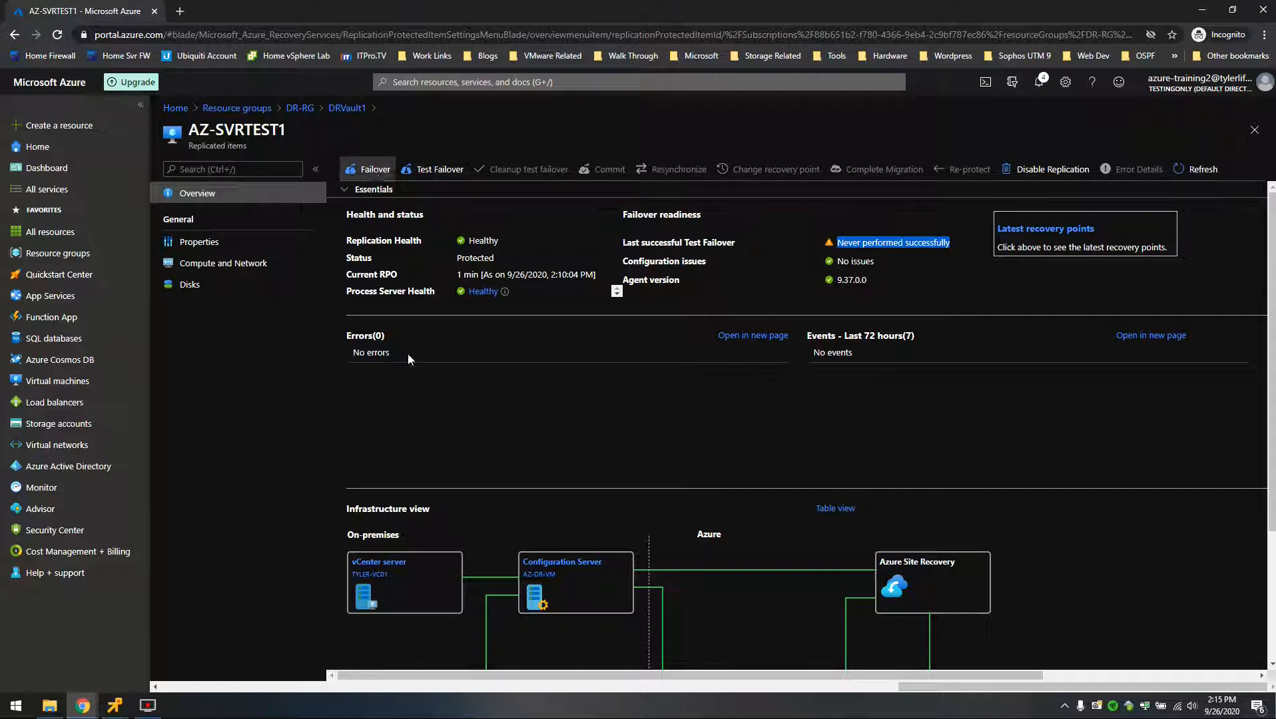
pyautogui.scroll(-3, 534, 550)
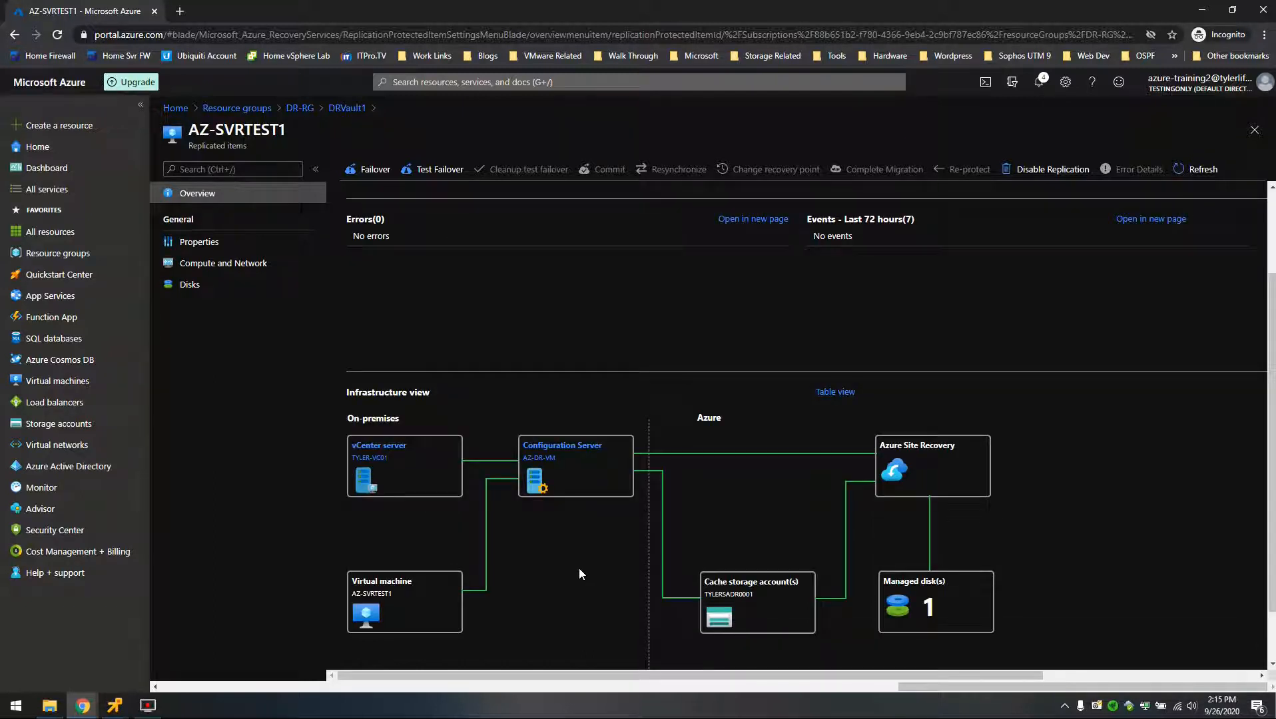
pyautogui.scroll(1, 579, 568)
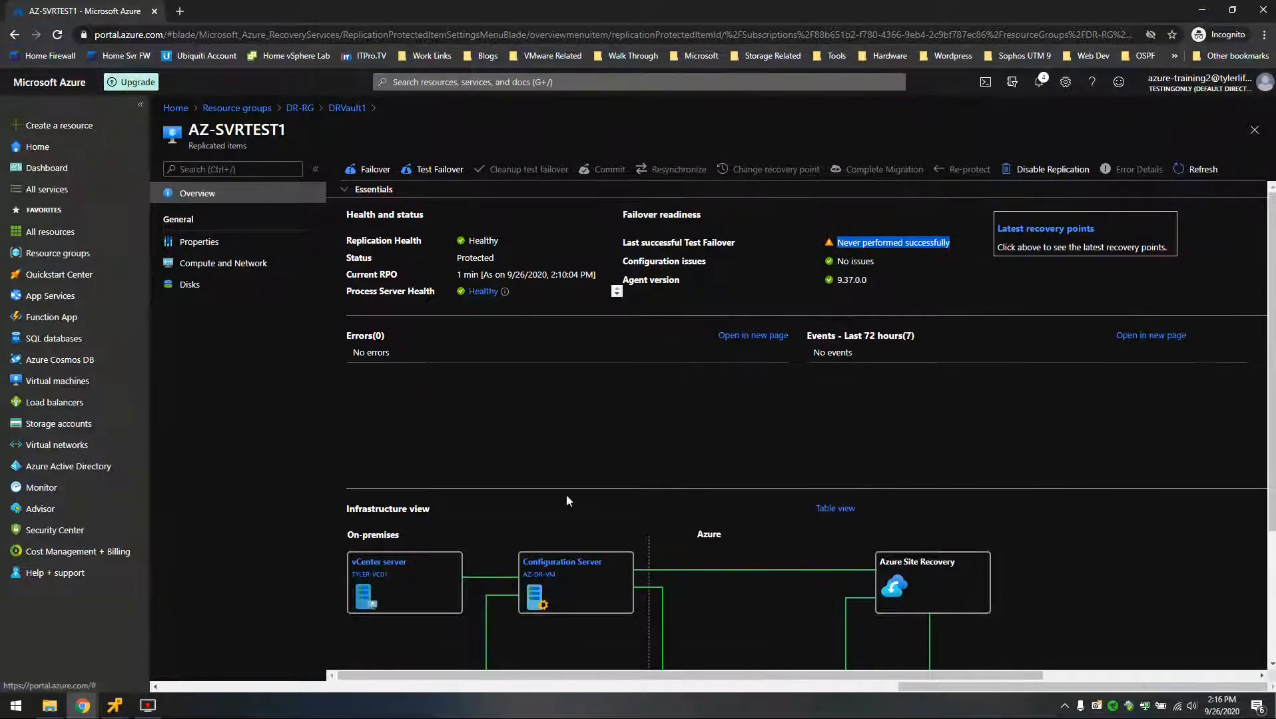
pyautogui.click(903, 405)
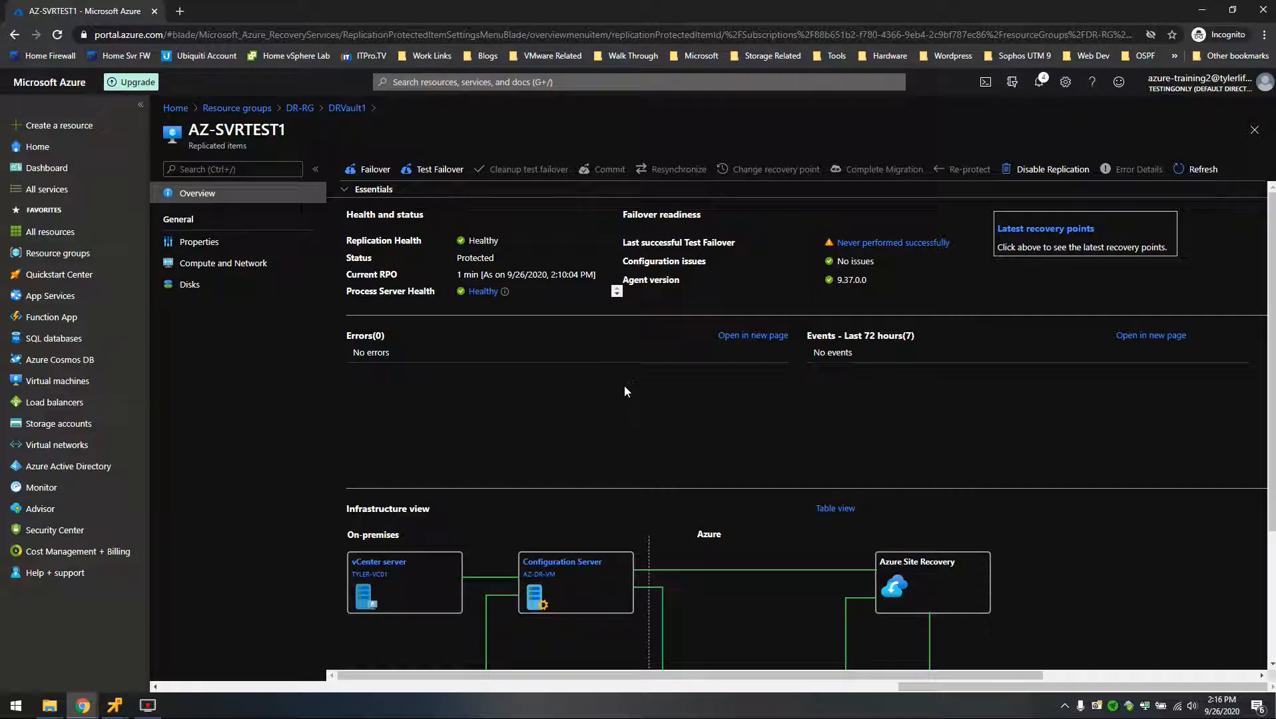
pyautogui.scroll(-2, 622, 394)
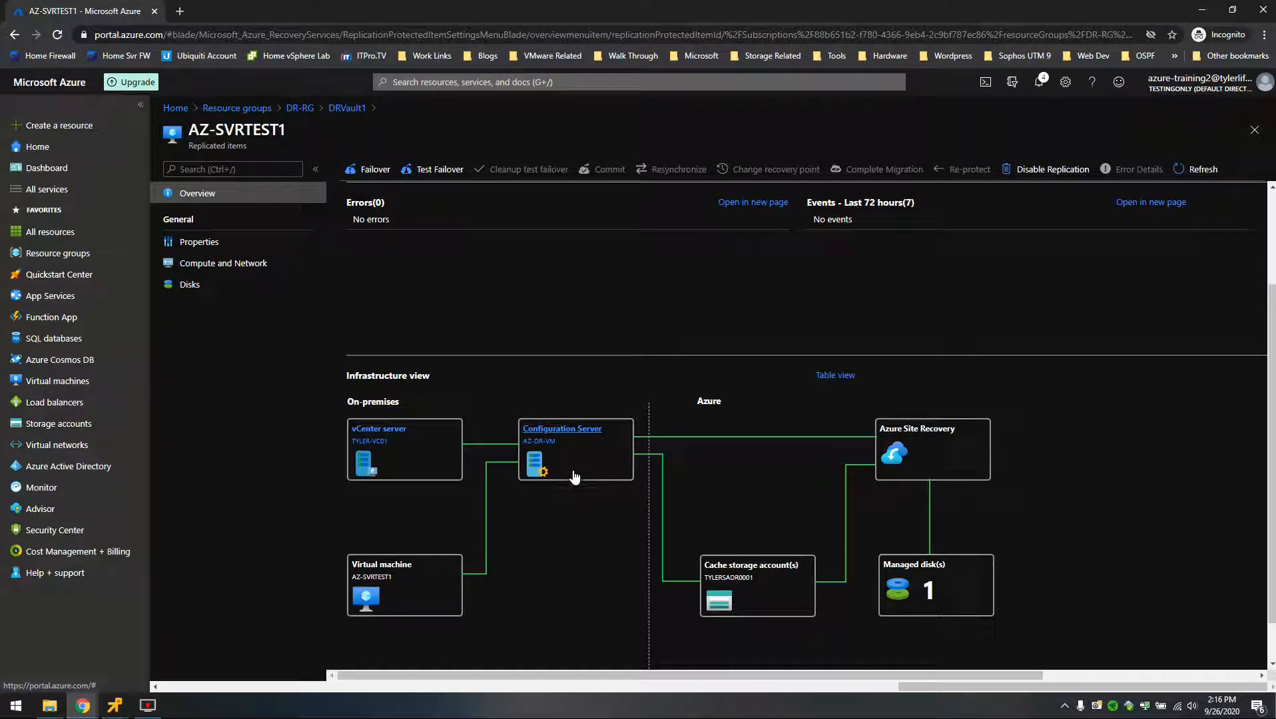
# Review the Azure Site Recovery configuration page in the AZ-DR-VM remote console and minimize the console.
pyautogui.click(115, 706)
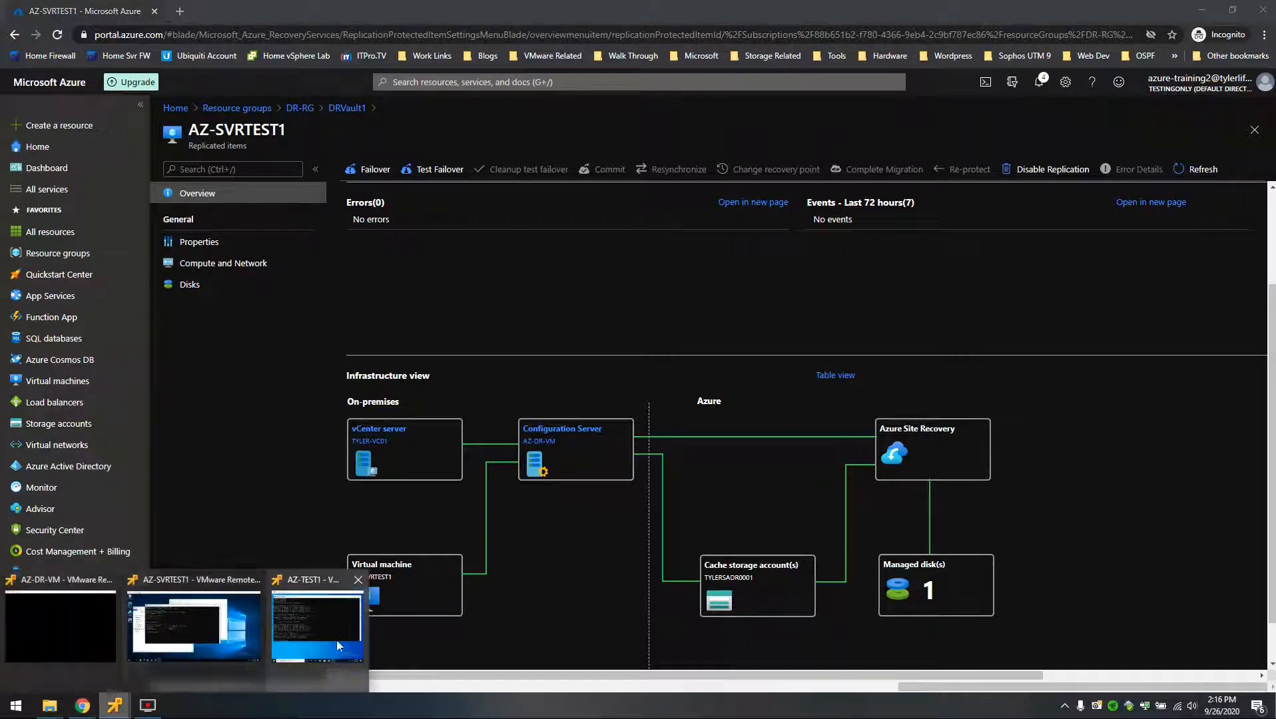
pyautogui.click(93, 646)
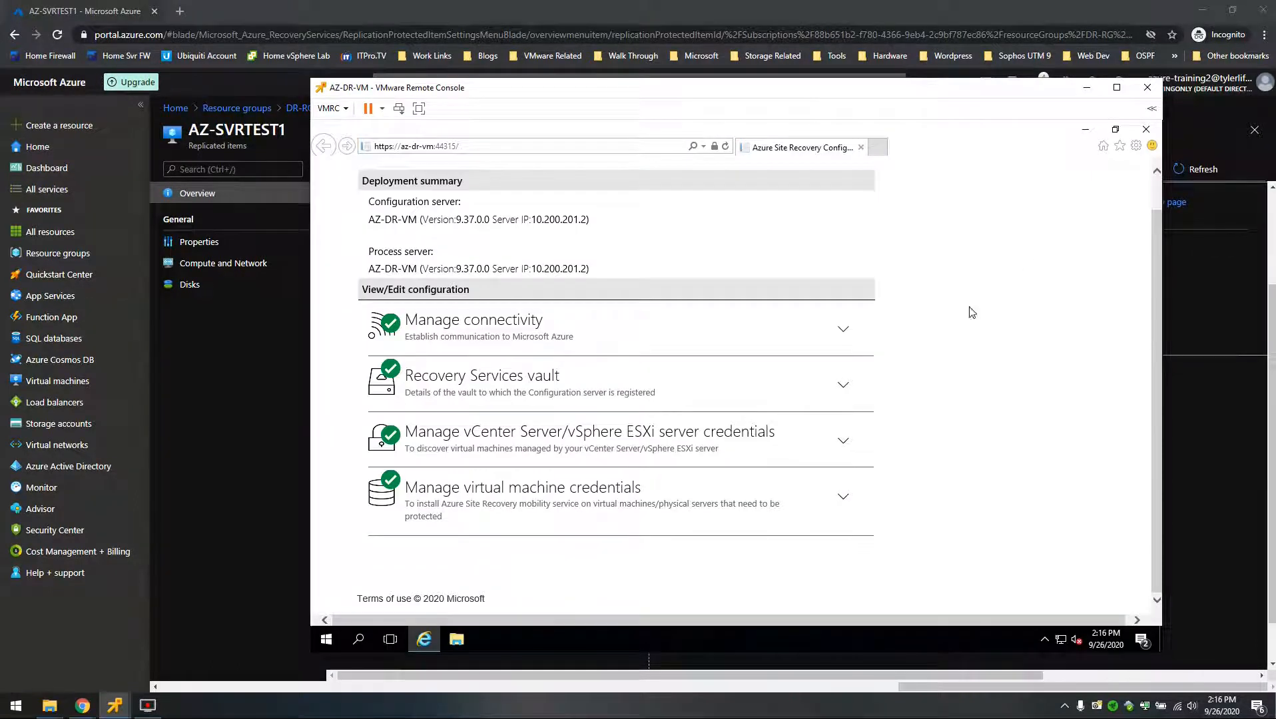
pyautogui.moveTo(1156, 276); pyautogui.dragTo(1156, 304)
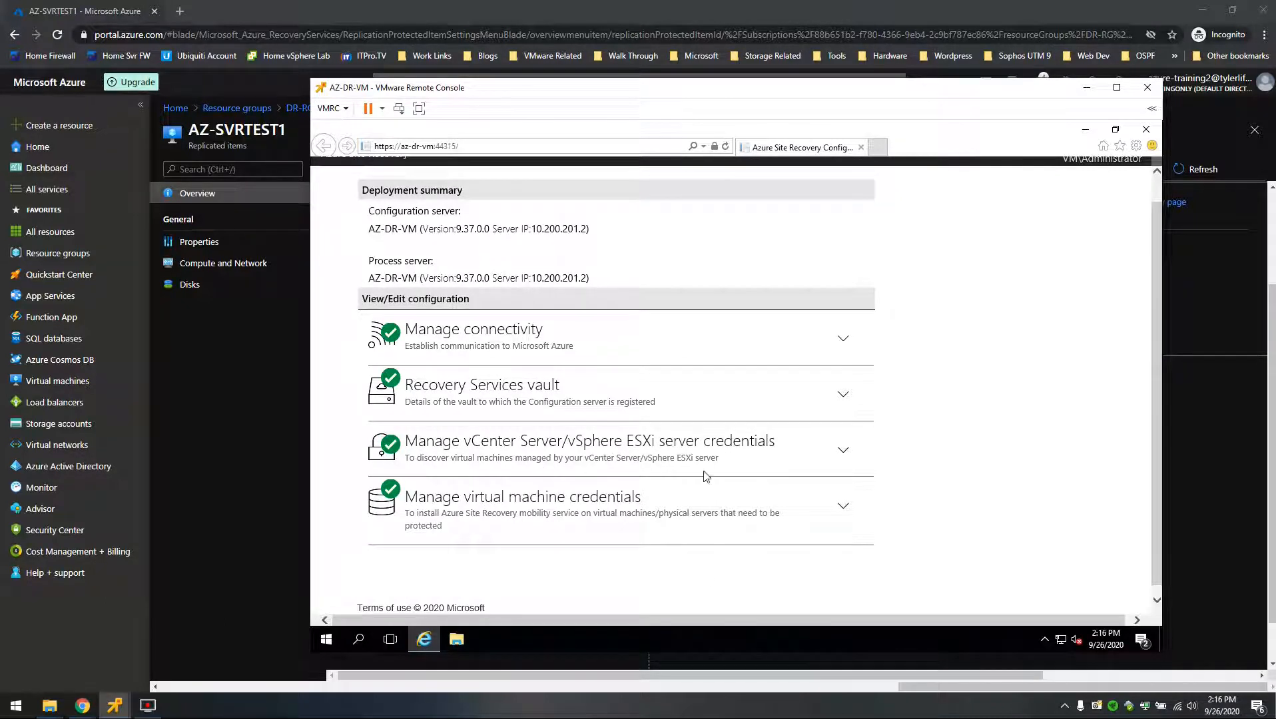
pyautogui.moveTo(1084, 88); pyautogui.dragTo(1030, 102)
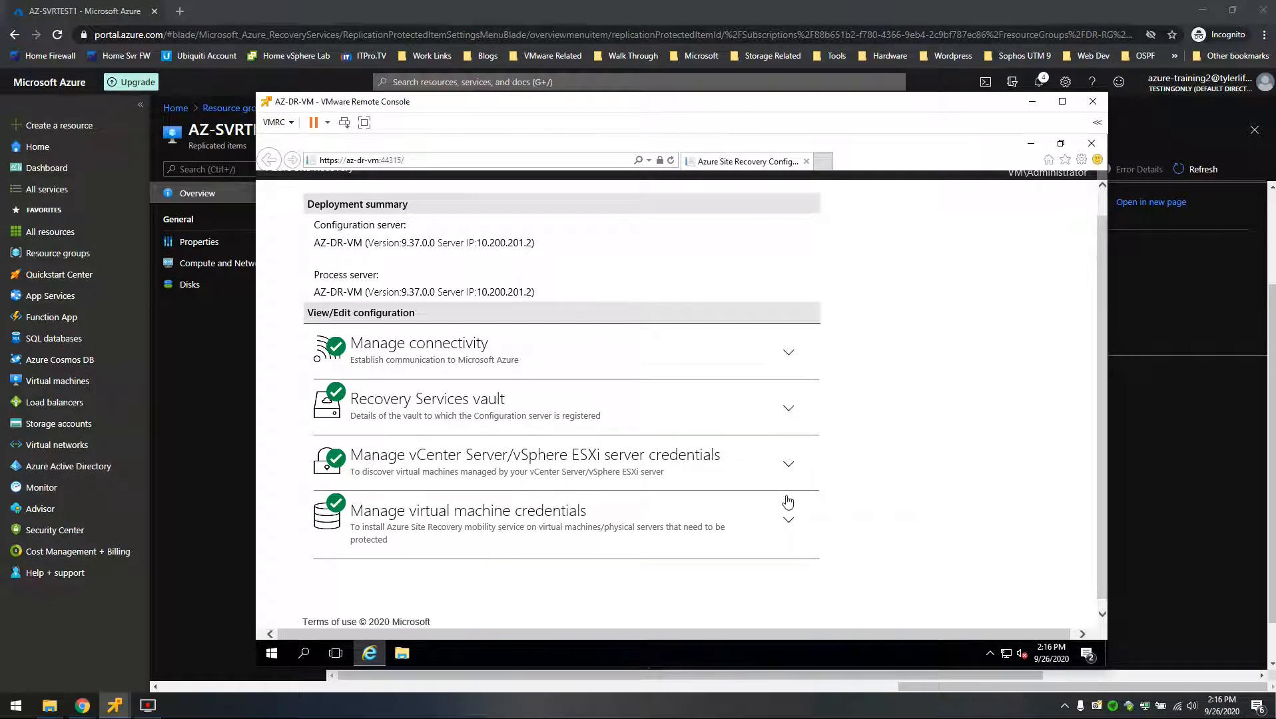
pyautogui.click(1031, 106)
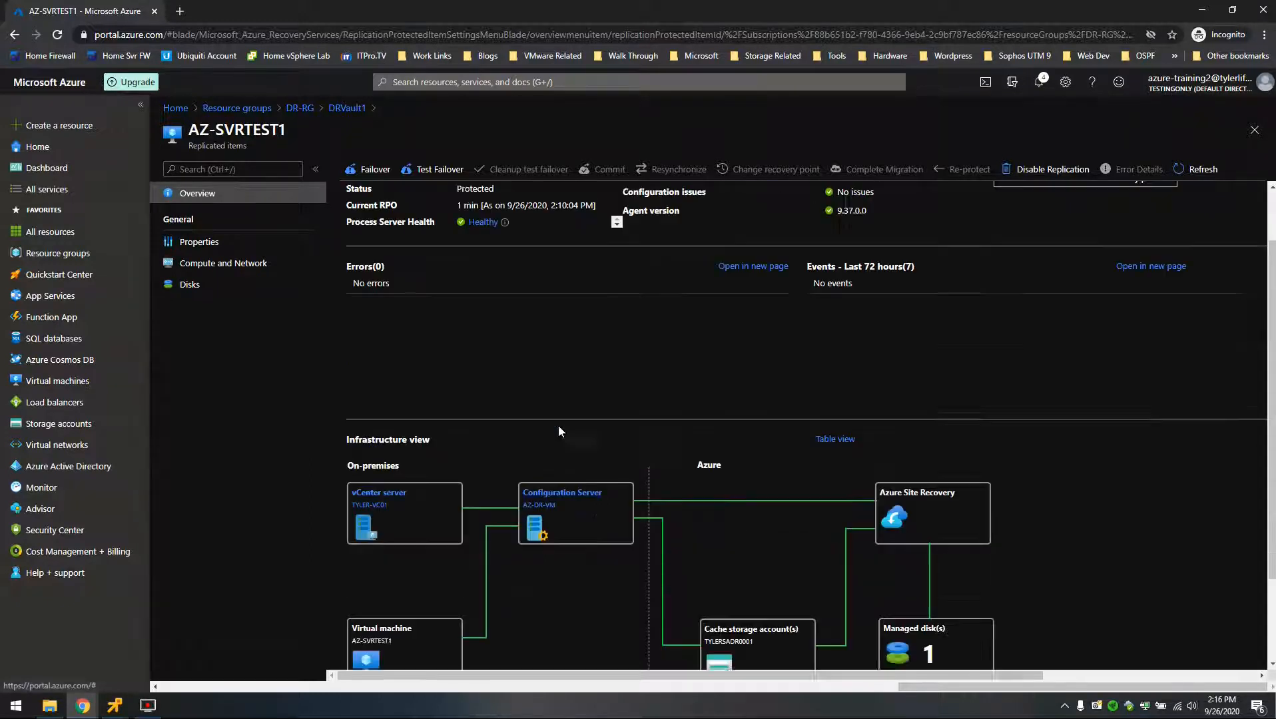
# Examine the replication path in AZ-SVRTEST1's infrastructure view, from the on-premises servers to the Azure cache storage account and managed disk.
pyautogui.scroll(-1, 564, 523)
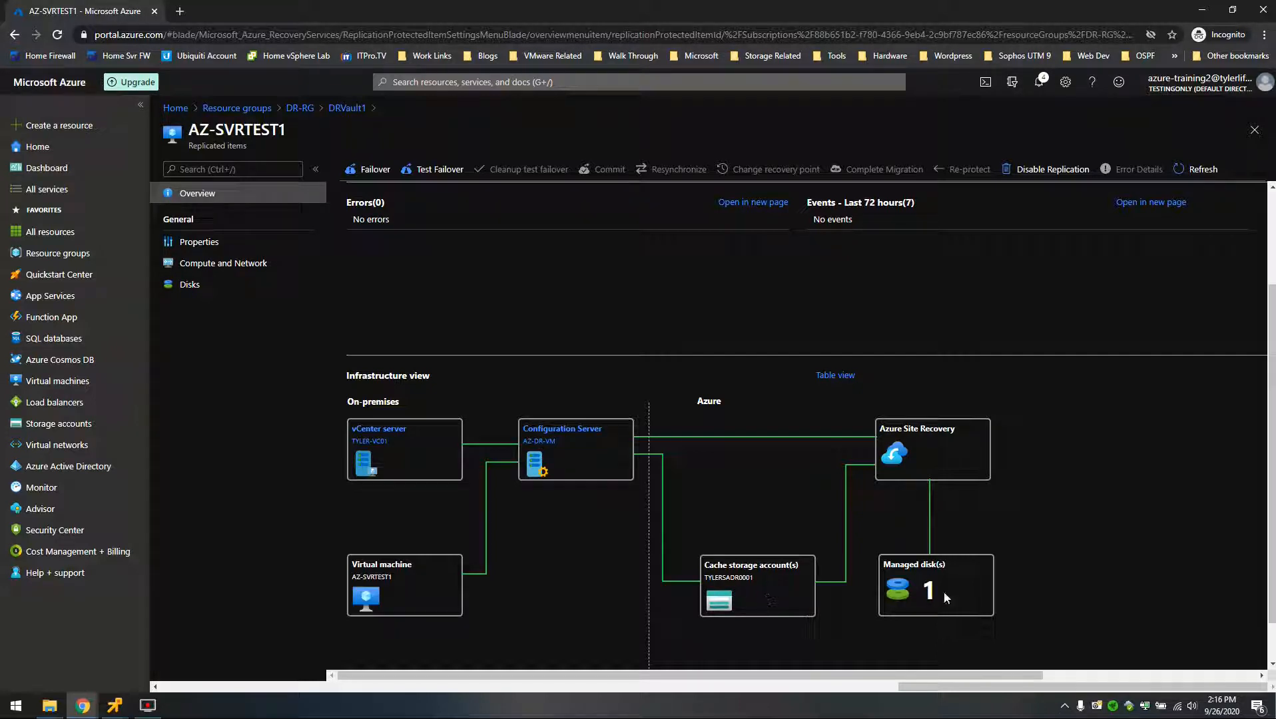
pyautogui.scroll(1, 961, 590)
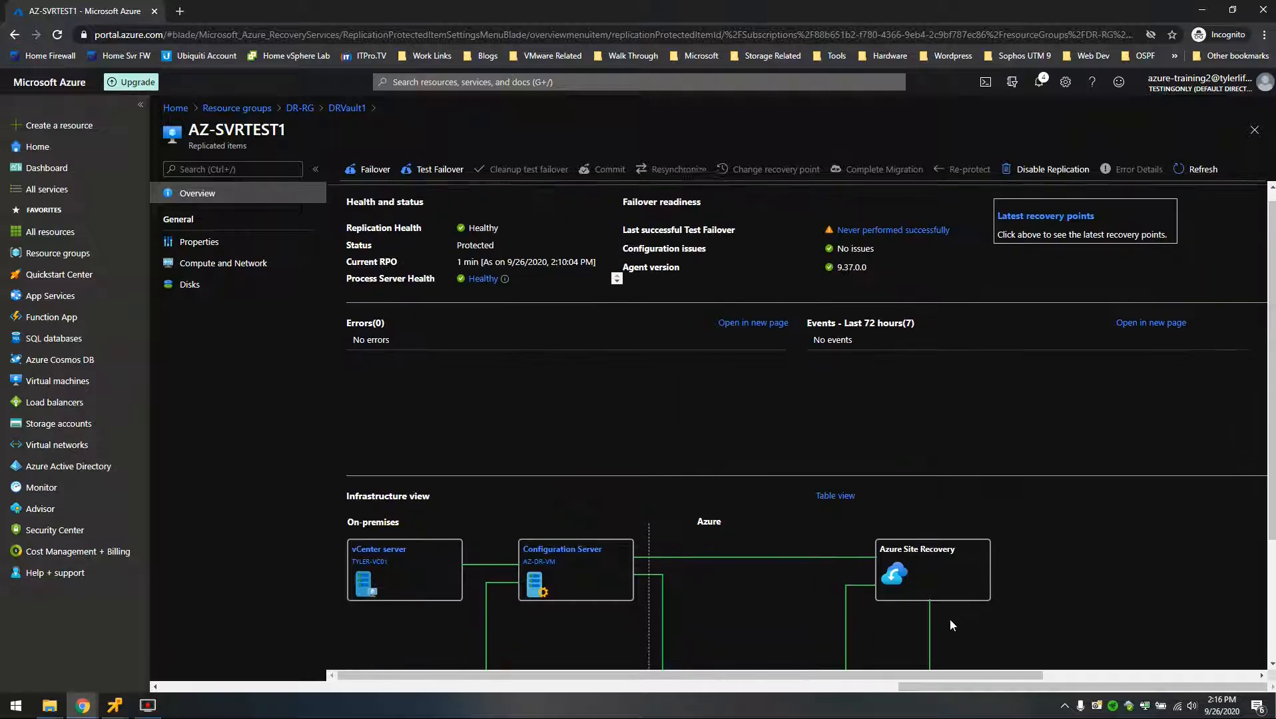
pyautogui.moveTo(906, 499); pyautogui.dragTo(877, 500)
pyautogui.click(909, 522)
pyautogui.scroll(1, 804, 532)
pyautogui.scroll(-3, 806, 533)
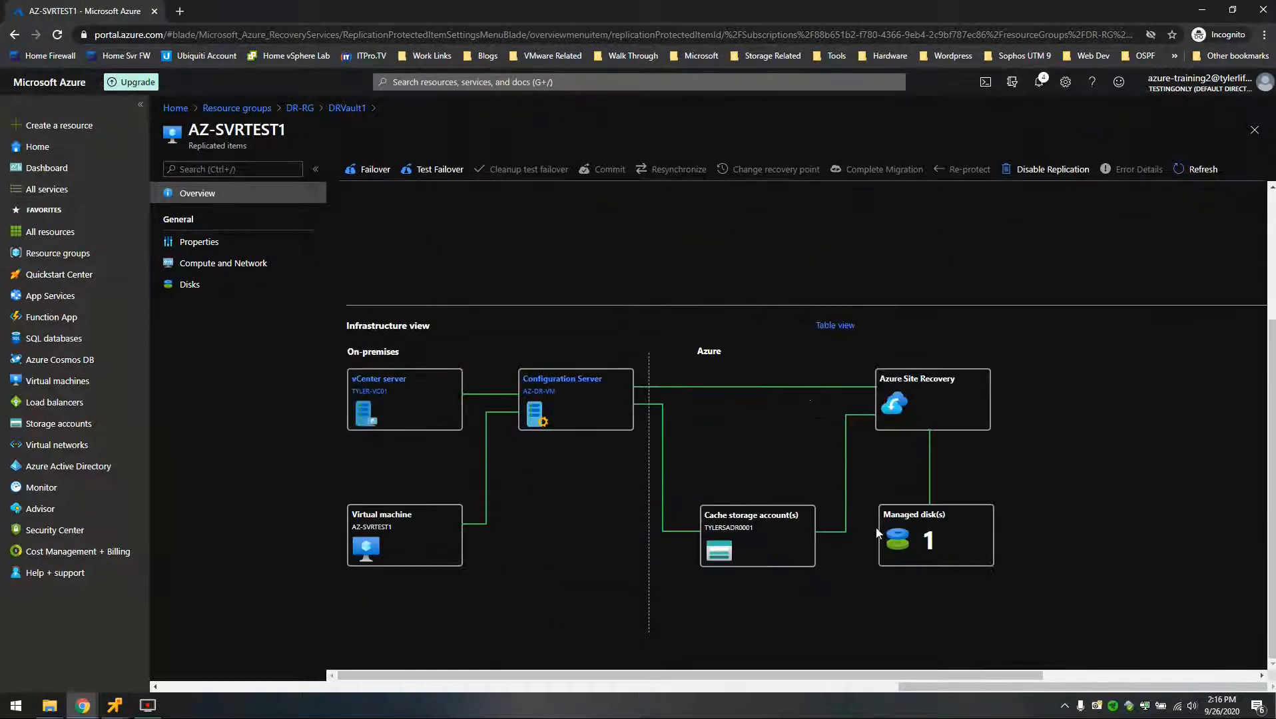
pyautogui.scroll(3, 794, 526)
pyautogui.scroll(-1, 792, 533)
pyautogui.scroll(1, 793, 541)
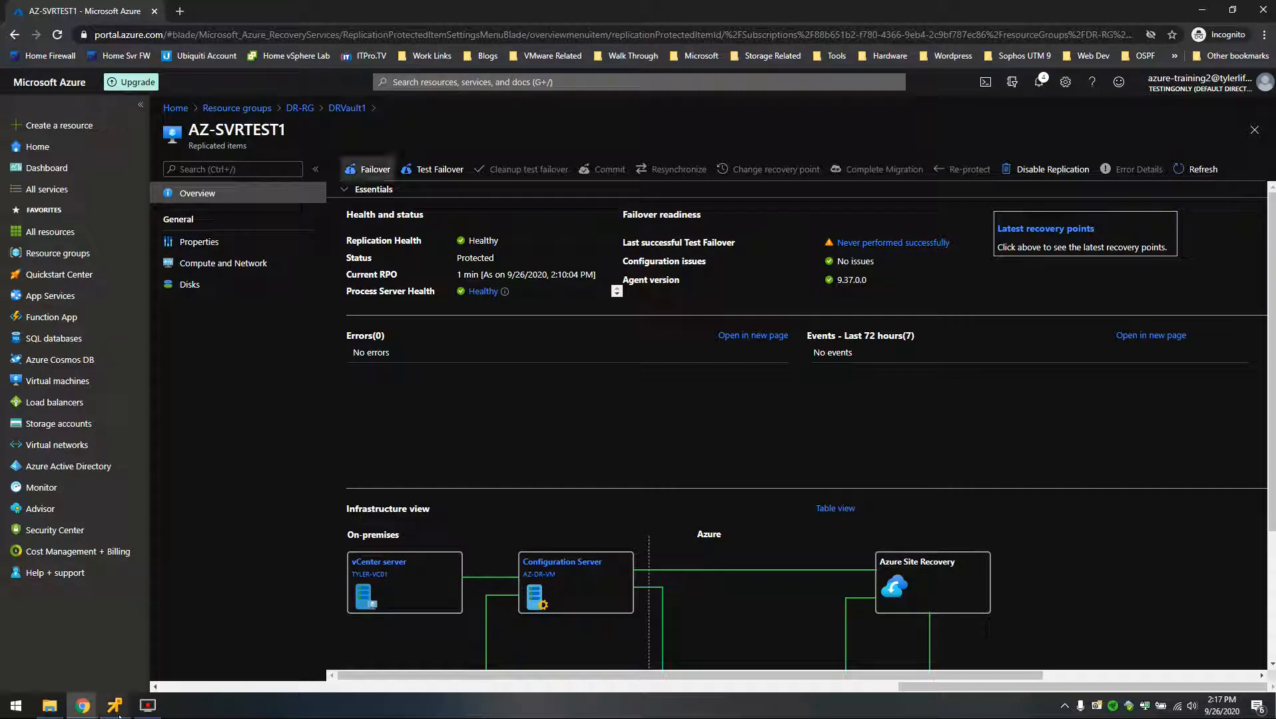
# Switch to the AZ-SVRTEST1 remote console and enter shutdown /s /t /0 /f in the Run dialog without executing it.
pyautogui.moveTo(114, 707)
pyautogui.moveTo(221, 633)
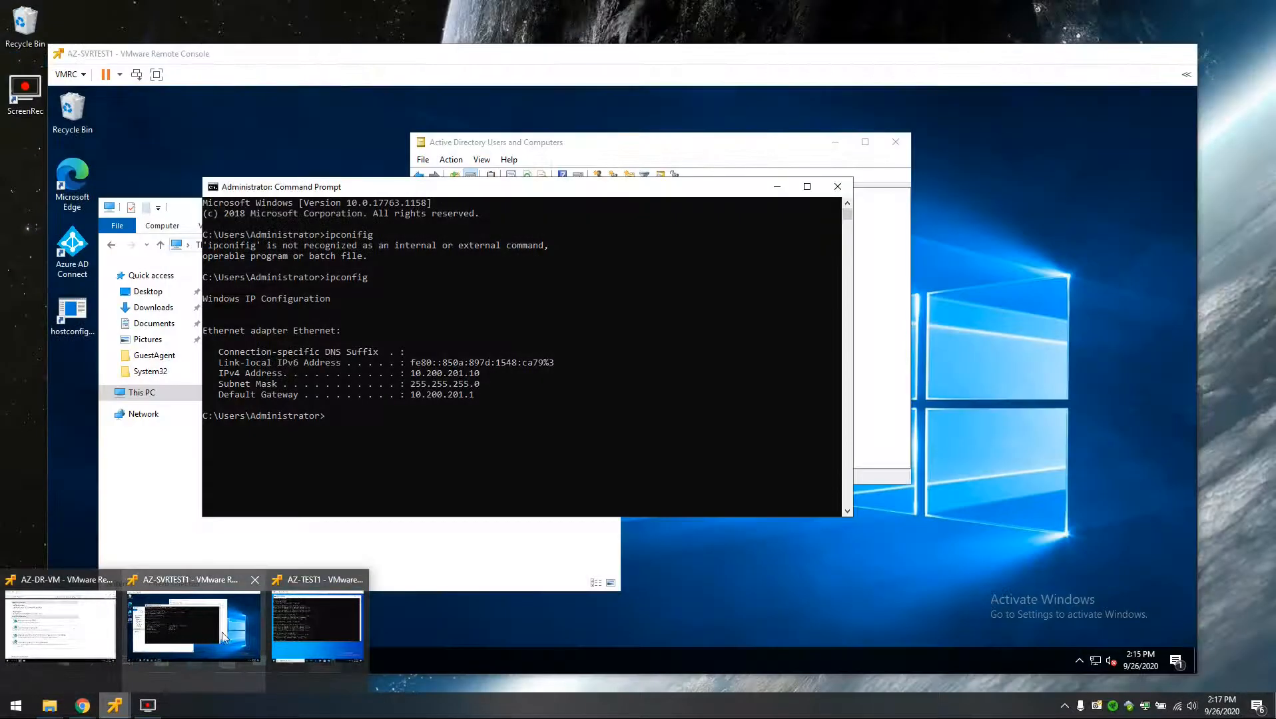
pyautogui.click(218, 631)
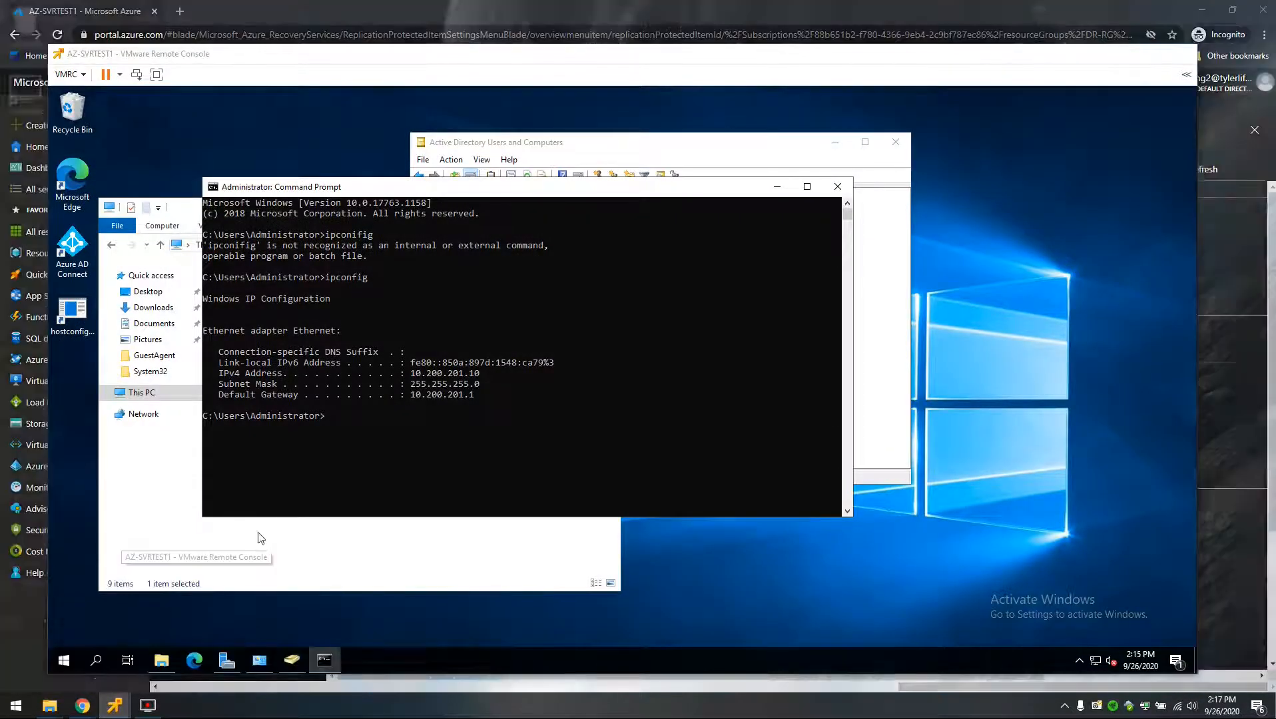
pyautogui.rightClick(64, 663)
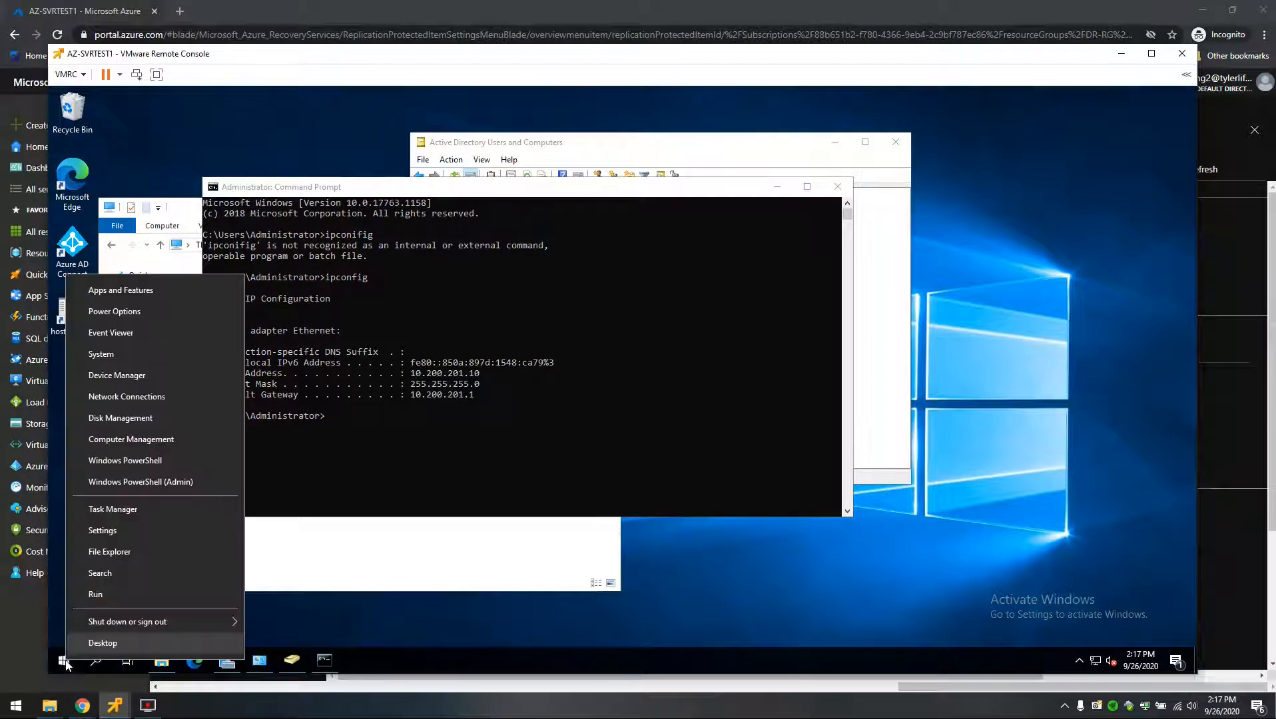
pyautogui.click(97, 595)
pyautogui.write('sh')
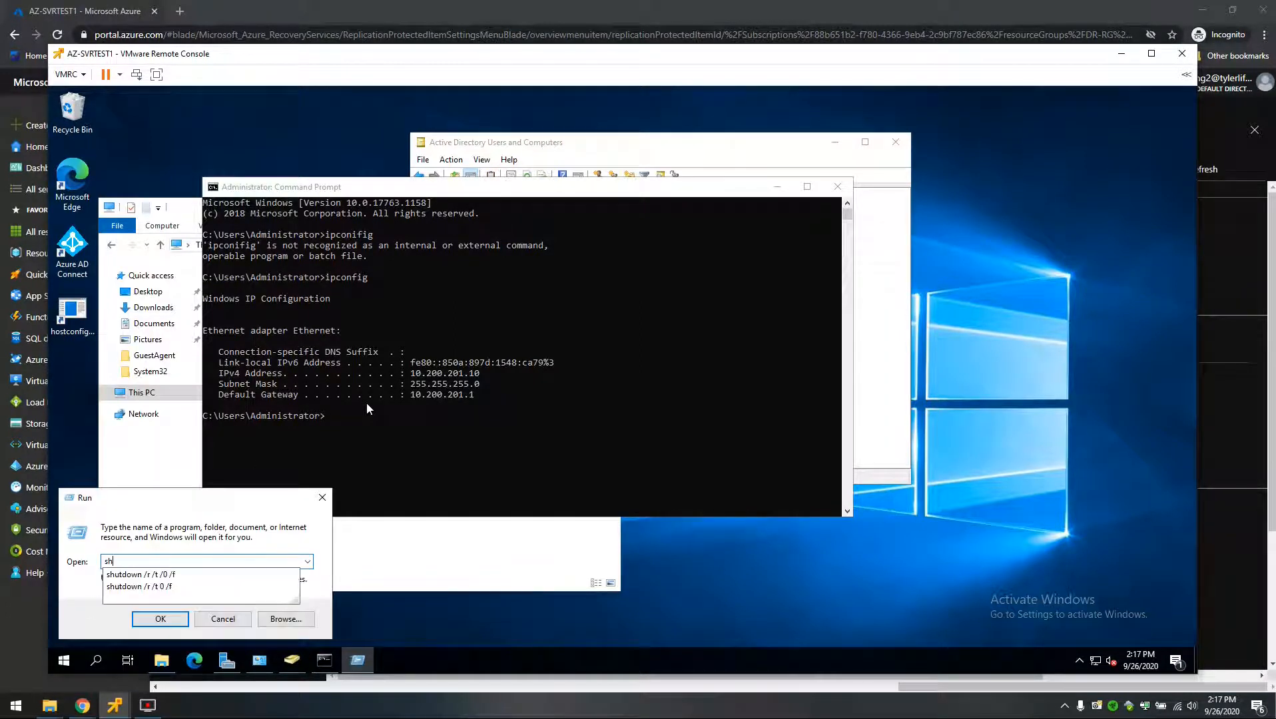
pyautogui.press('Down')
pyautogui.press('Left')
pyautogui.press('Left')
pyautogui.press('Left')
pyautogui.press('Left')
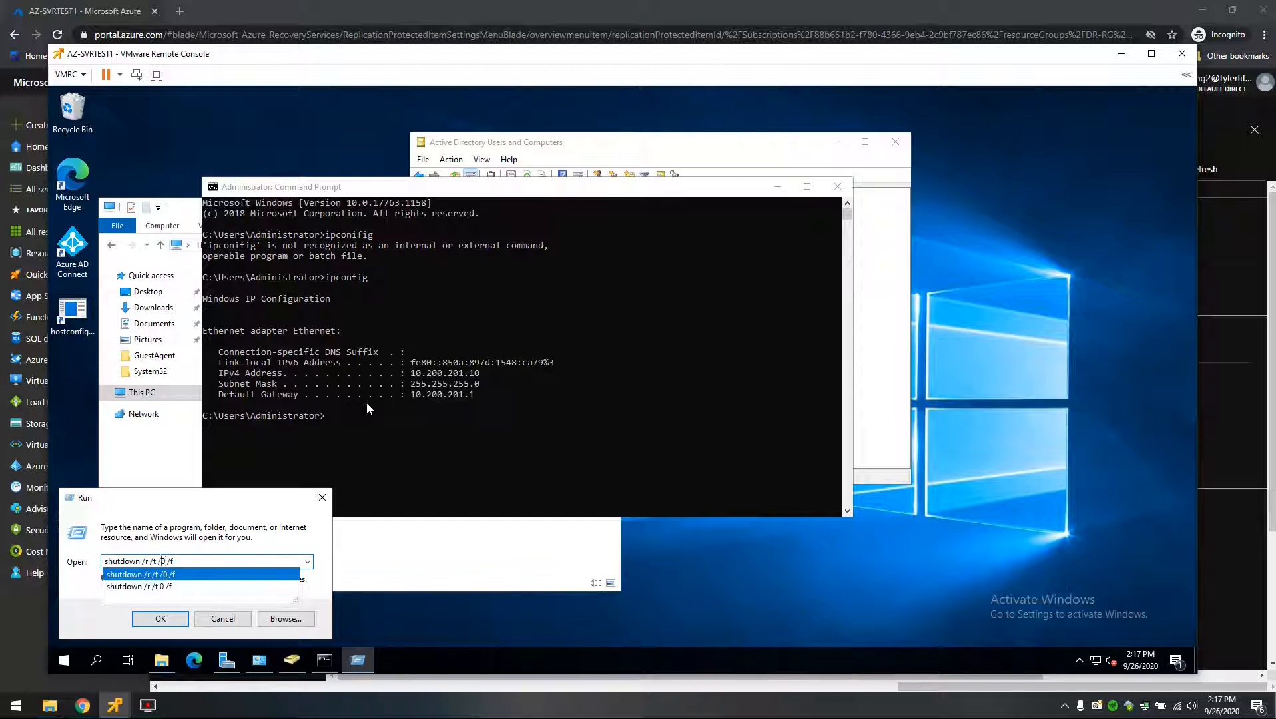
pyautogui.press('BackSpace')
pyautogui.write('s')
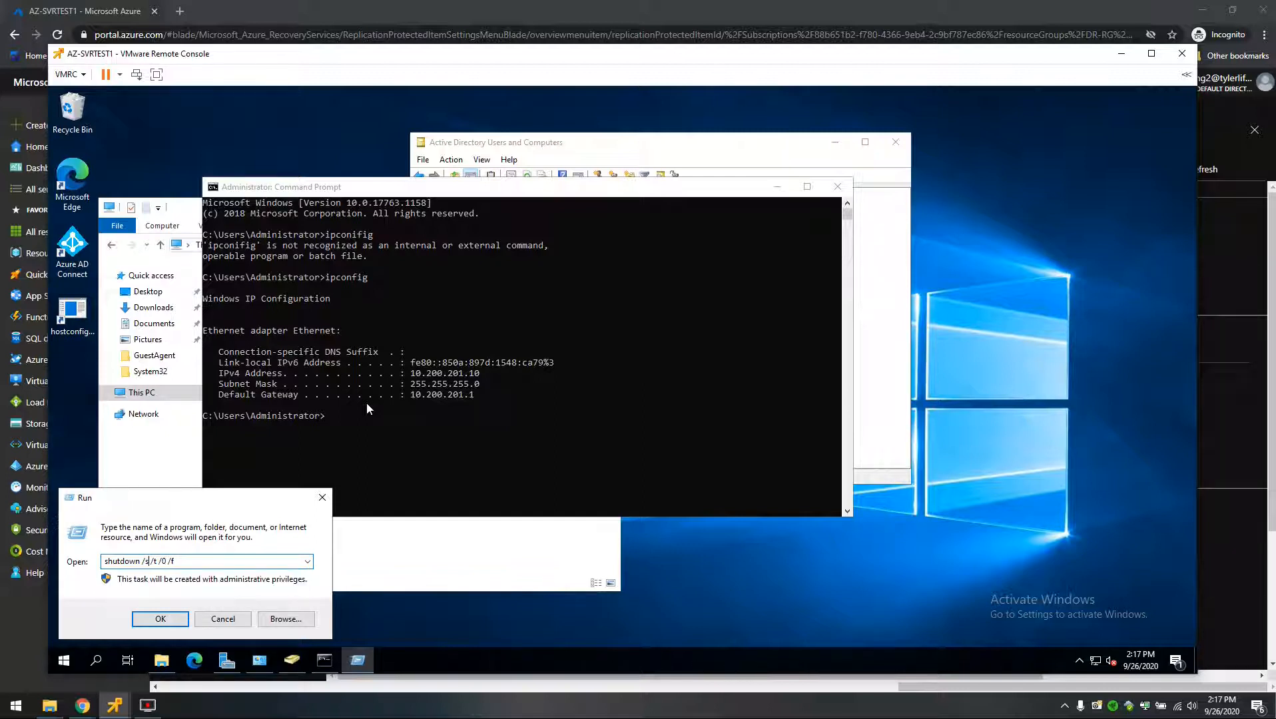
pyautogui.click(208, 563)
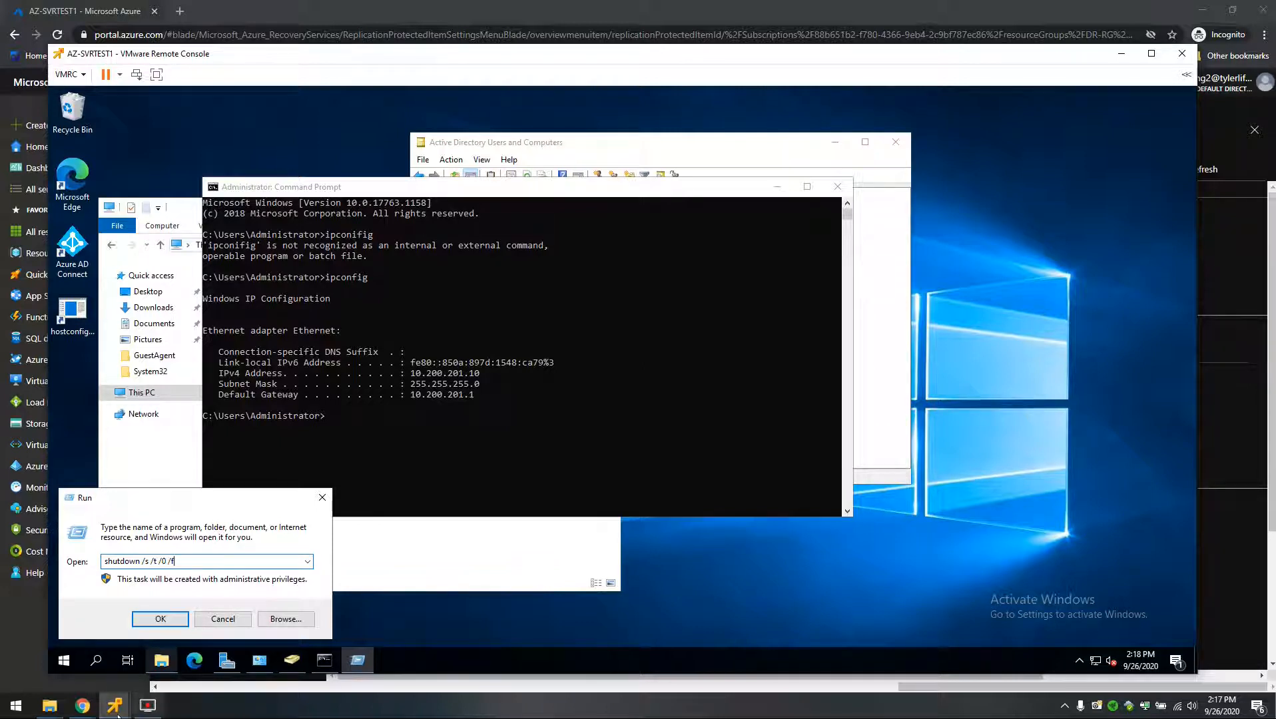
# Switch to the AZ-TEST1 console, start a continuous ping to 10.200.201.10 with -t, and reposition the console window.
pyautogui.moveTo(115, 705)
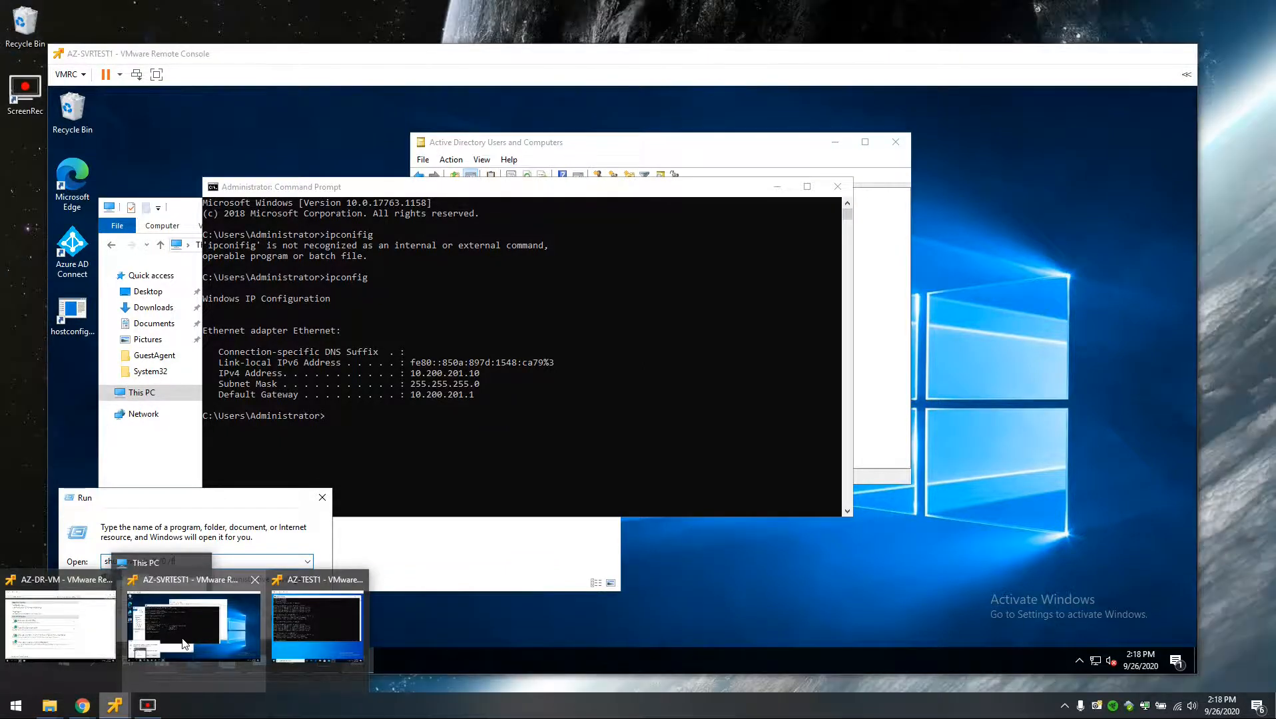
pyautogui.click(342, 628)
pyautogui.write('-t')
pyautogui.press('Return')
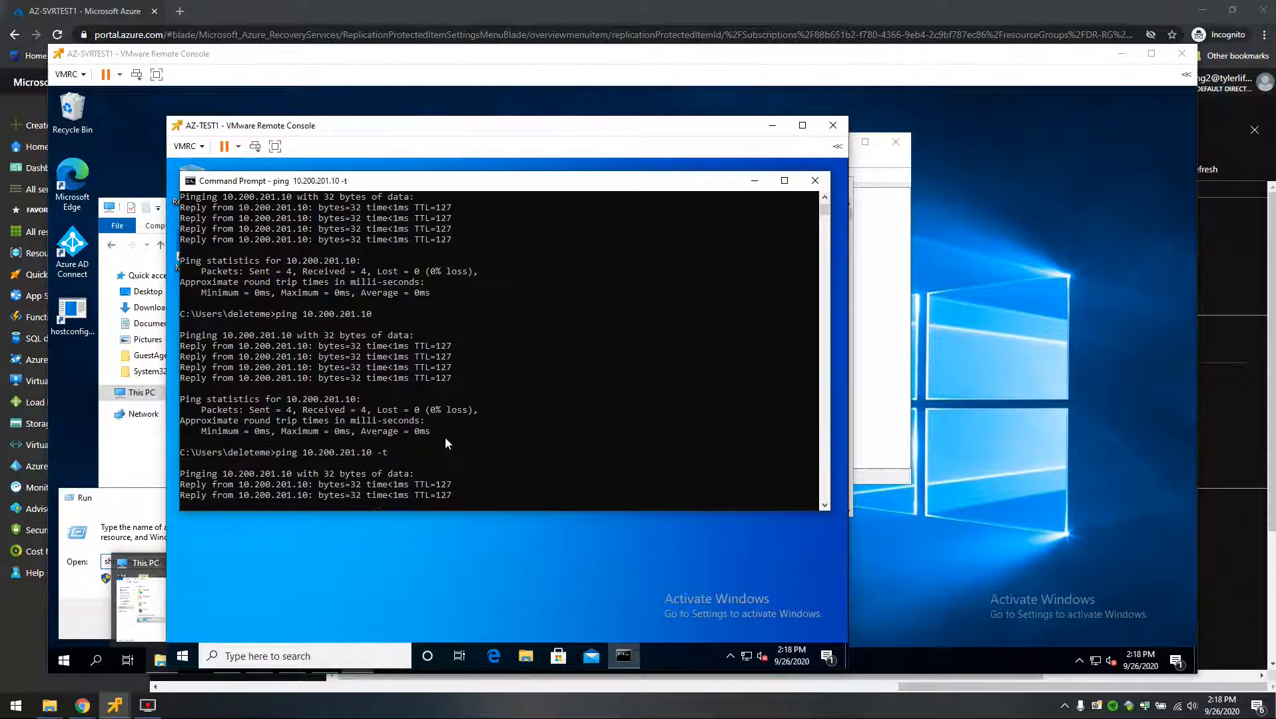
pyautogui.moveTo(339, 130); pyautogui.dragTo(424, 97)
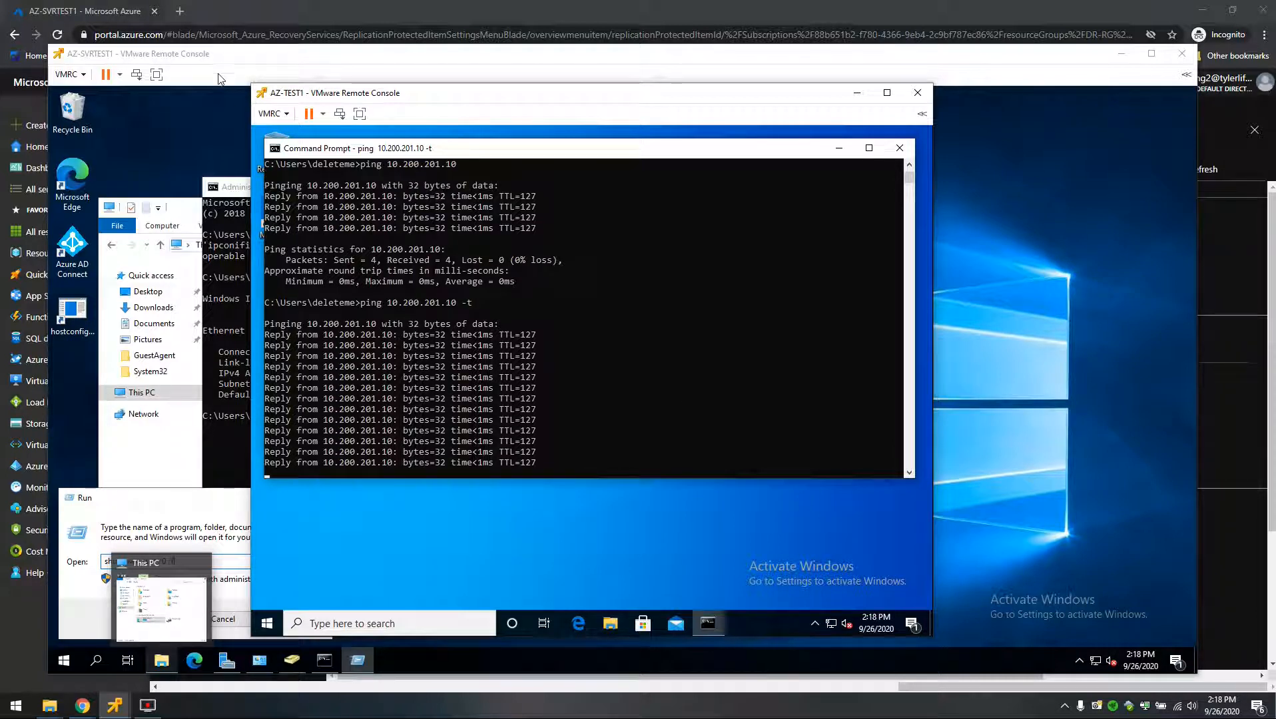
# Return to the AZ-SVRTEST1 console and try to execute the prepared shutdown /s /t /0 /f command.
pyautogui.click(220, 55)
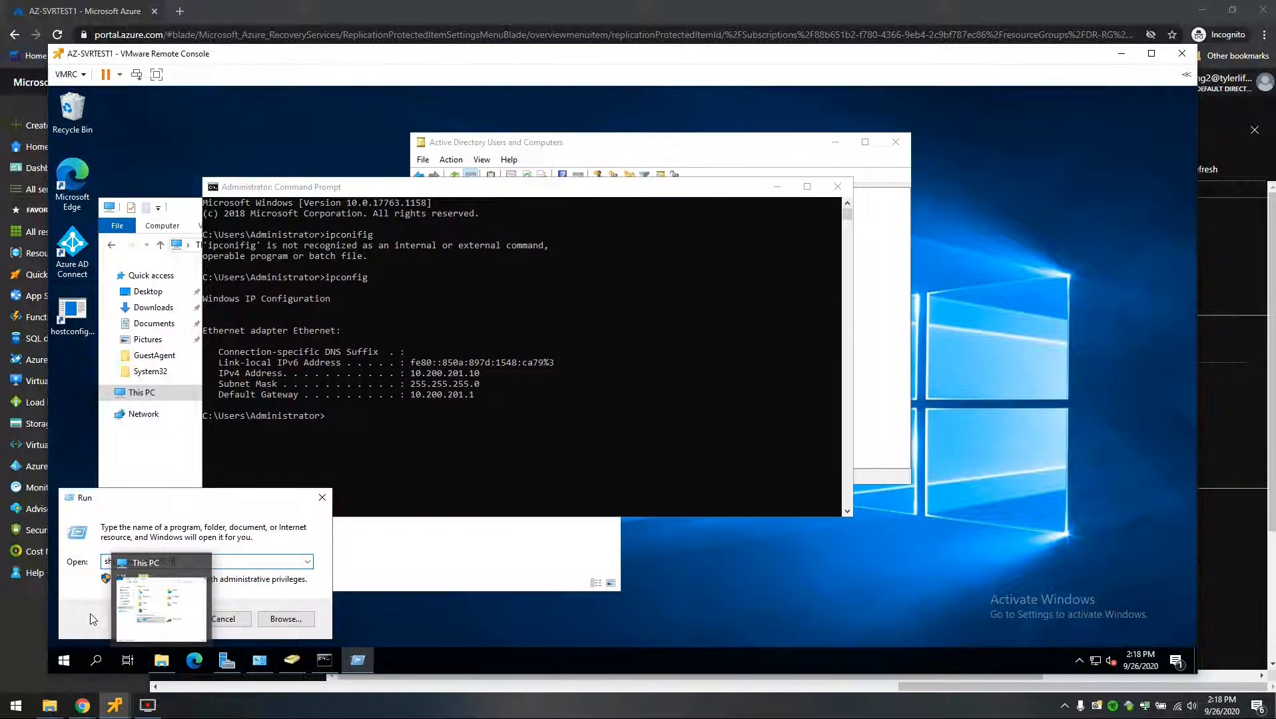
pyautogui.moveTo(259, 495); pyautogui.dragTo(332, 325)
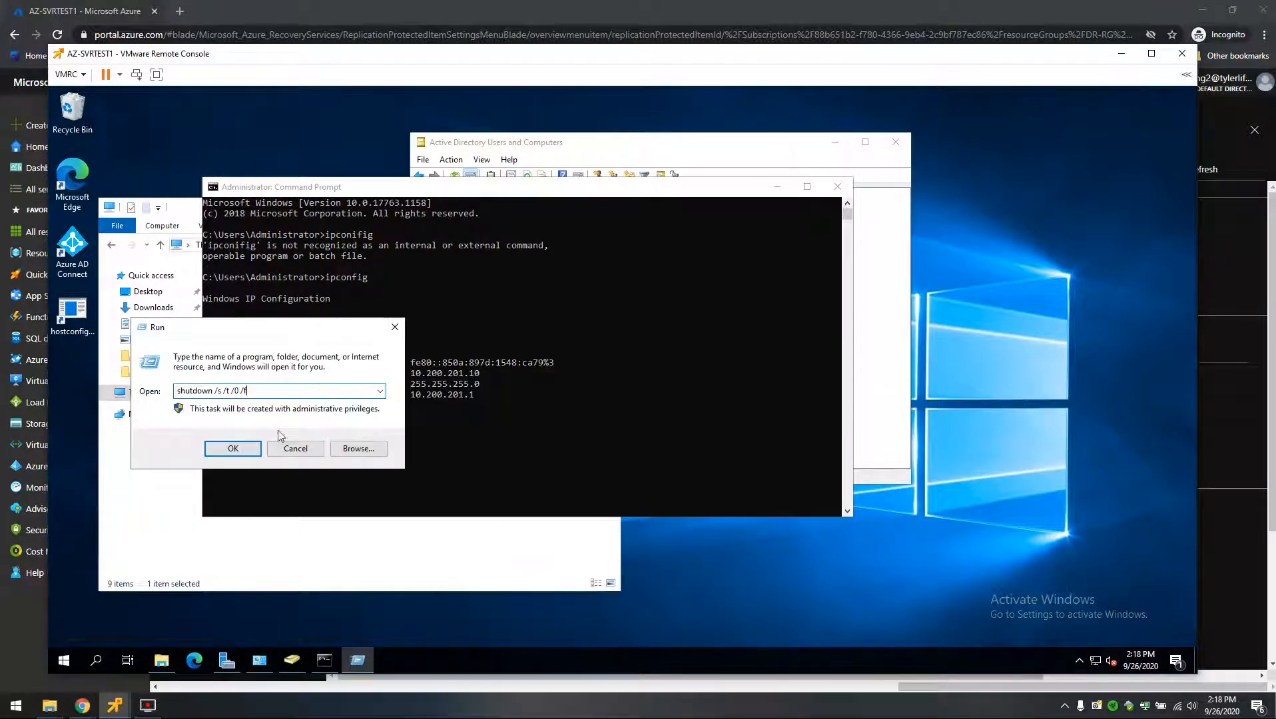
pyautogui.click(232, 449)
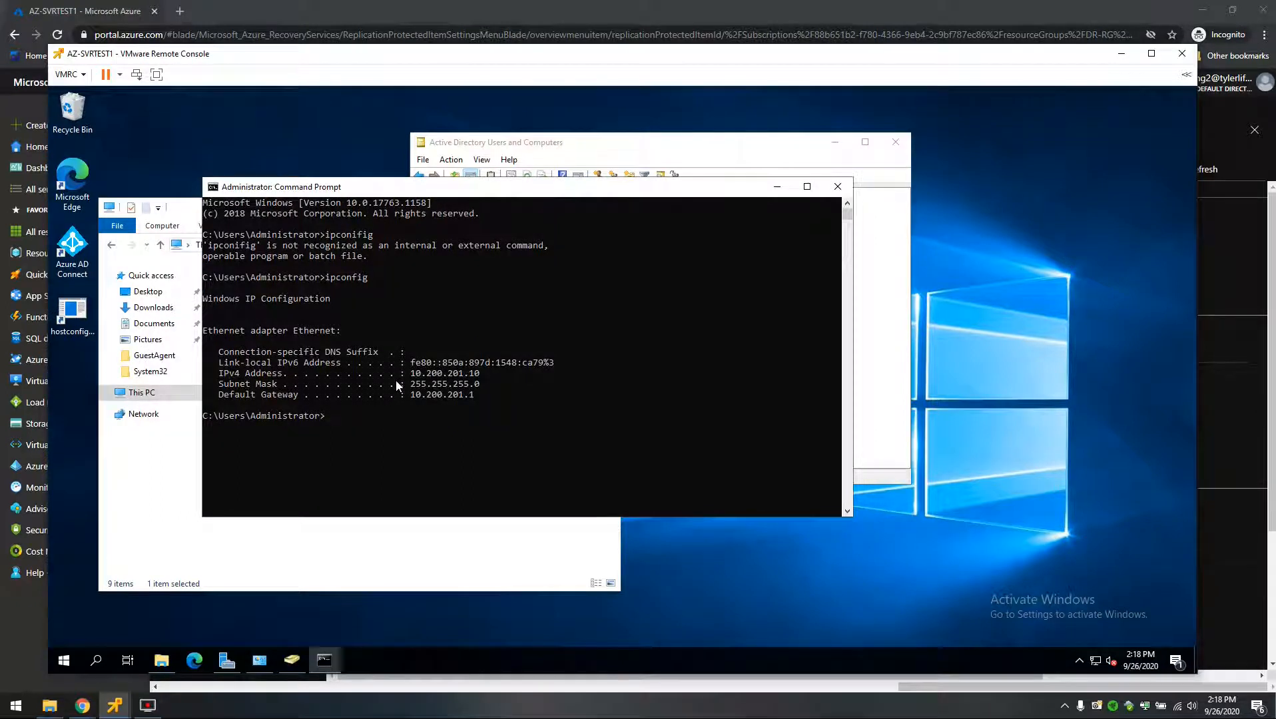
# Reopen the Run dialog on AZ-SVRTEST1, remove the stray slash before the 0 in the shutdown command, and execute it.
pyautogui.click(60, 668)
pyautogui.rightClick(60, 669)
pyautogui.click(89, 601)
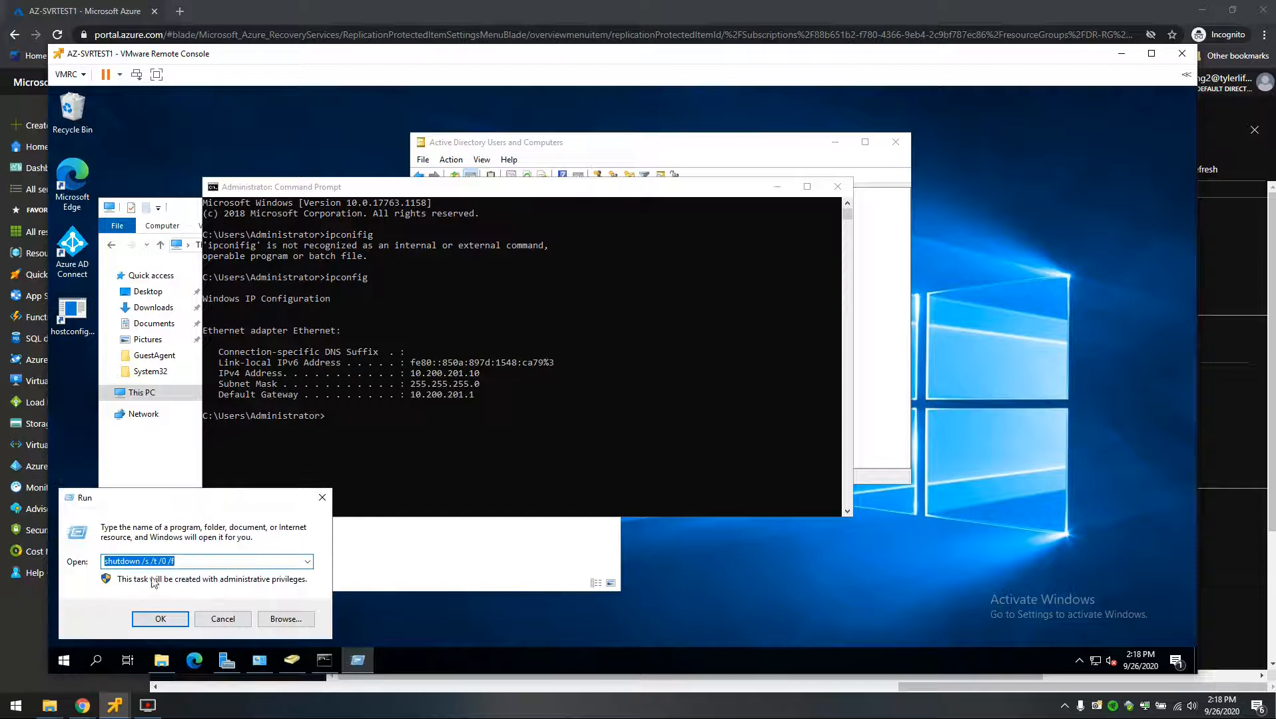
pyautogui.click(167, 562)
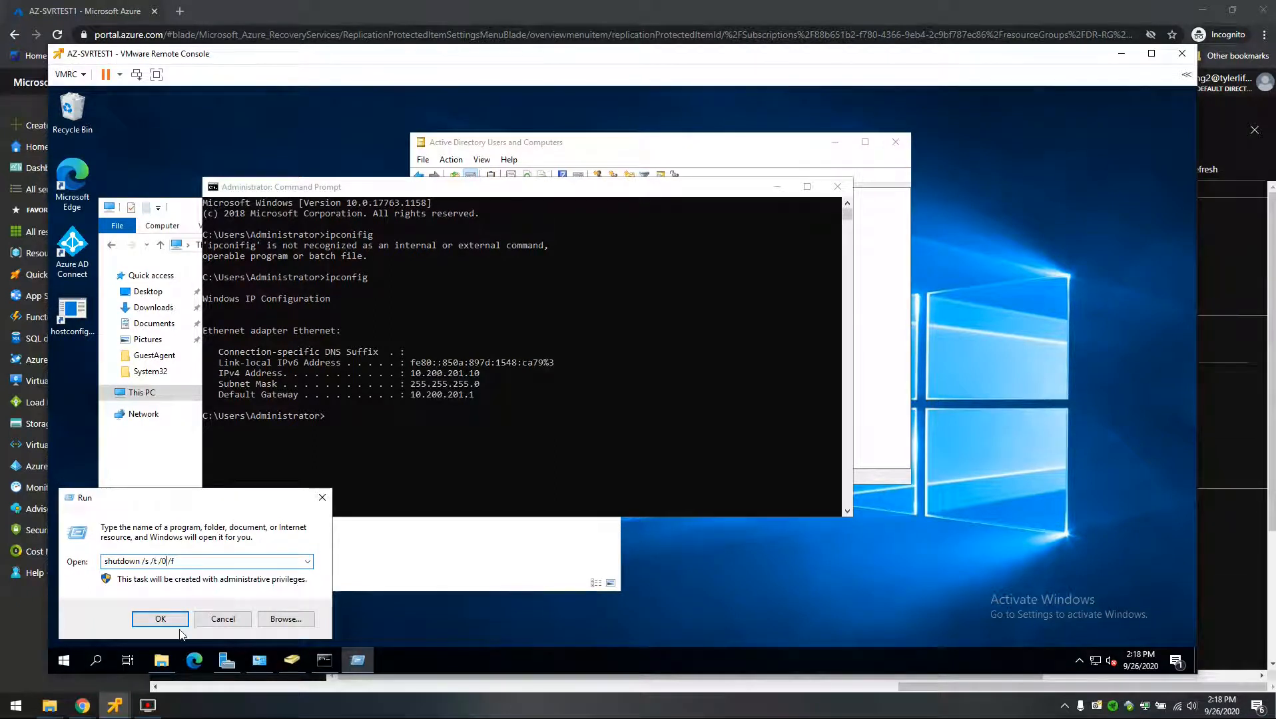
pyautogui.press('BackSpace')
pyautogui.click(177, 625)
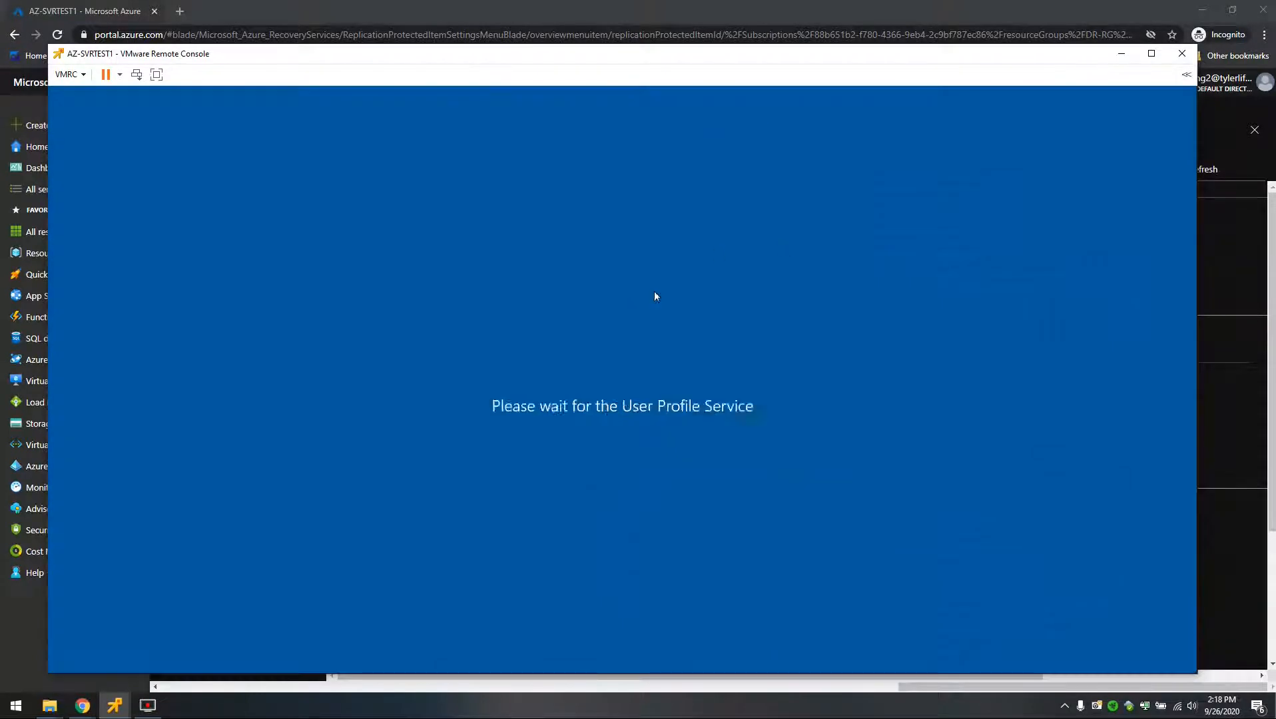
# Bring the AZ-TEST1 console forward, move it aside, and monitor the continuous ping to 10.200.201.10 during the shutdown.
pyautogui.moveTo(115, 706)
pyautogui.click(308, 646)
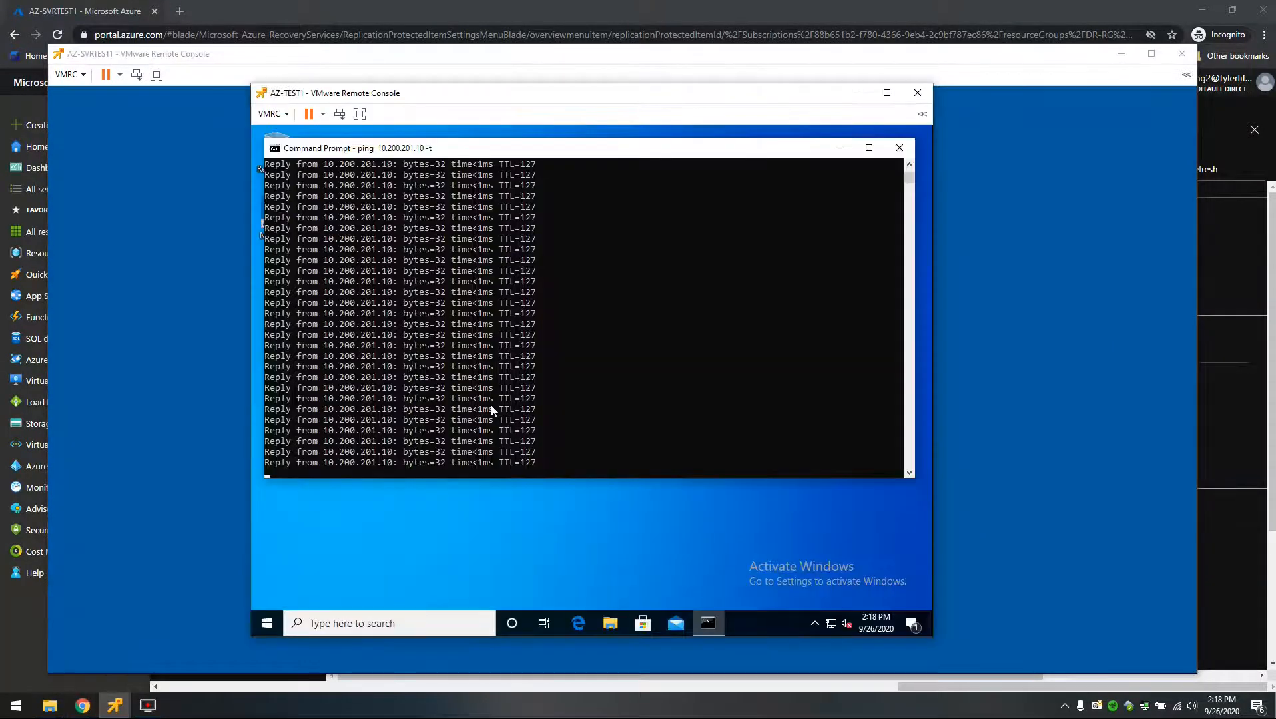
pyautogui.moveTo(537, 96); pyautogui.dragTo(321, 107)
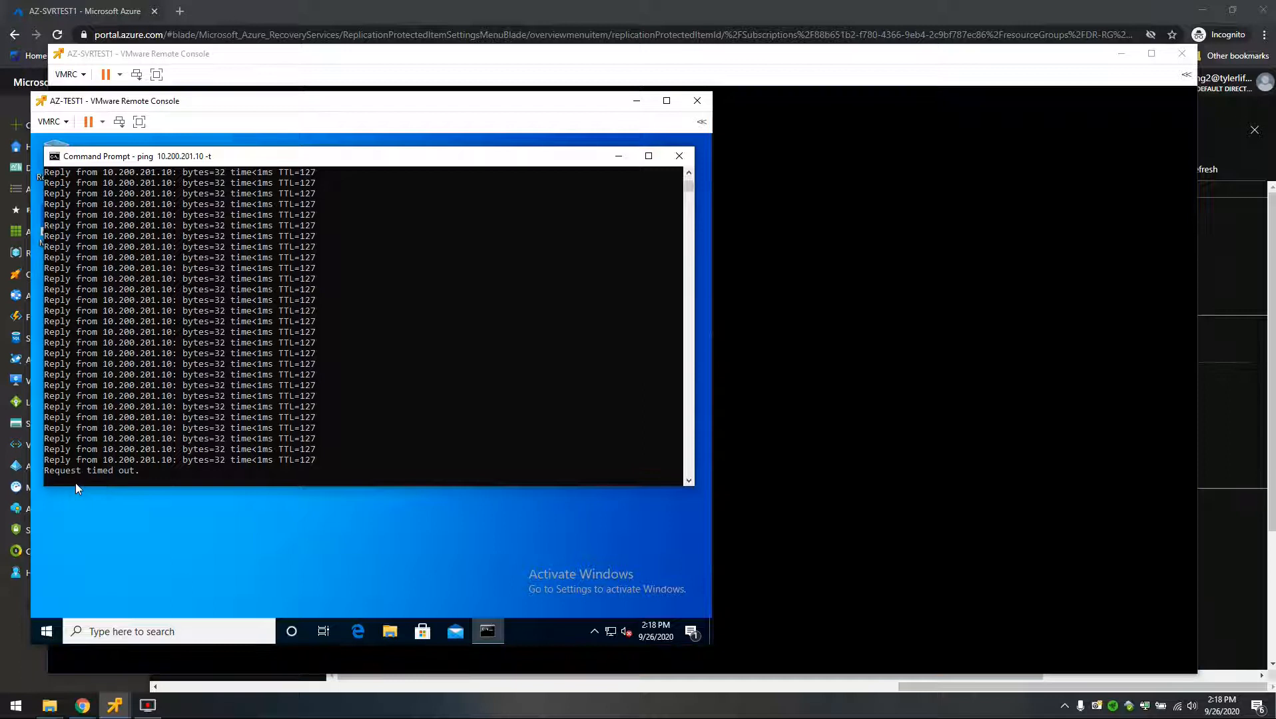
# Open a test failover for AZ-SVRTEST1 in the Azure portal and choose the custom recovery point 9/26/2020, 2:12:43 PM.
pyautogui.click(361, 6)
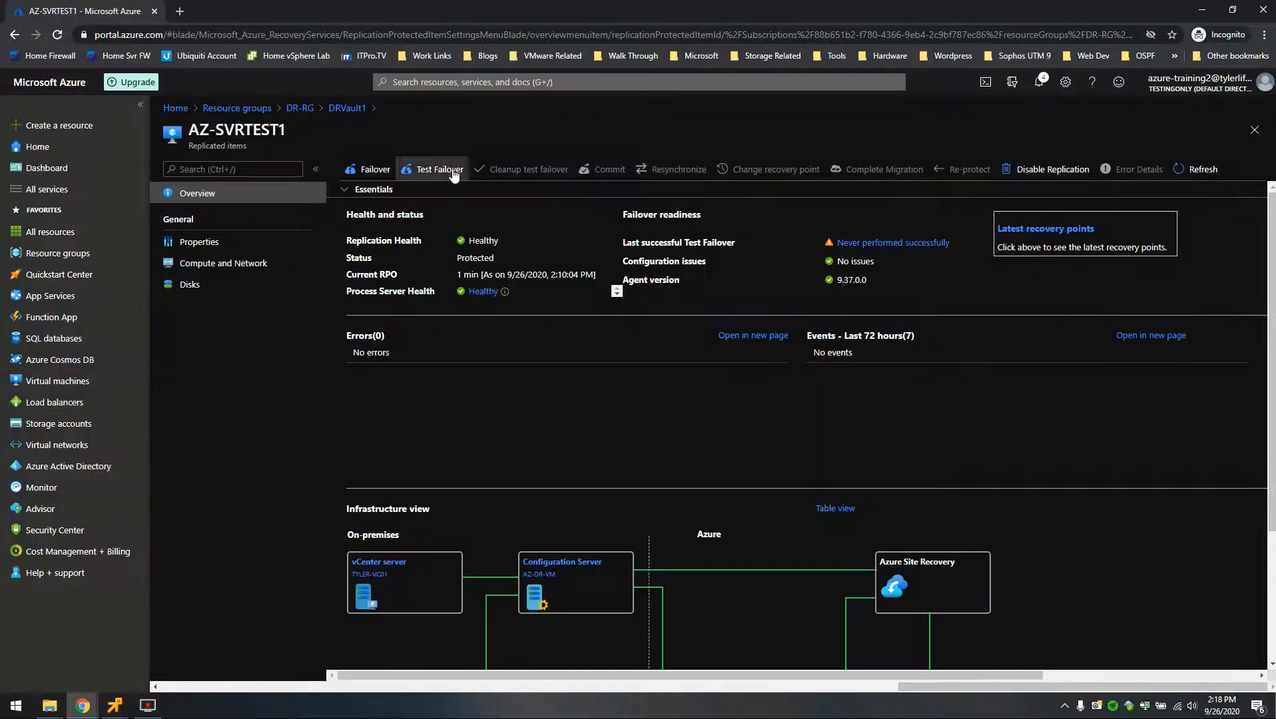
pyautogui.click(453, 171)
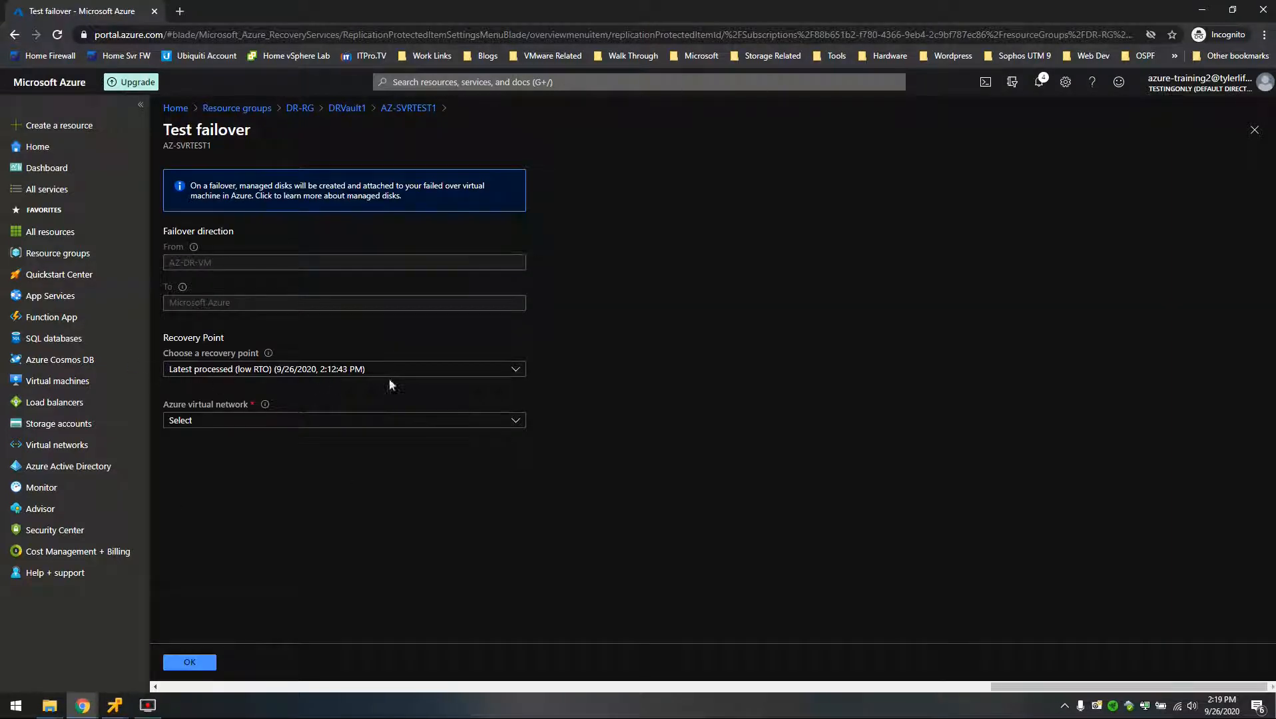
pyautogui.click(409, 371)
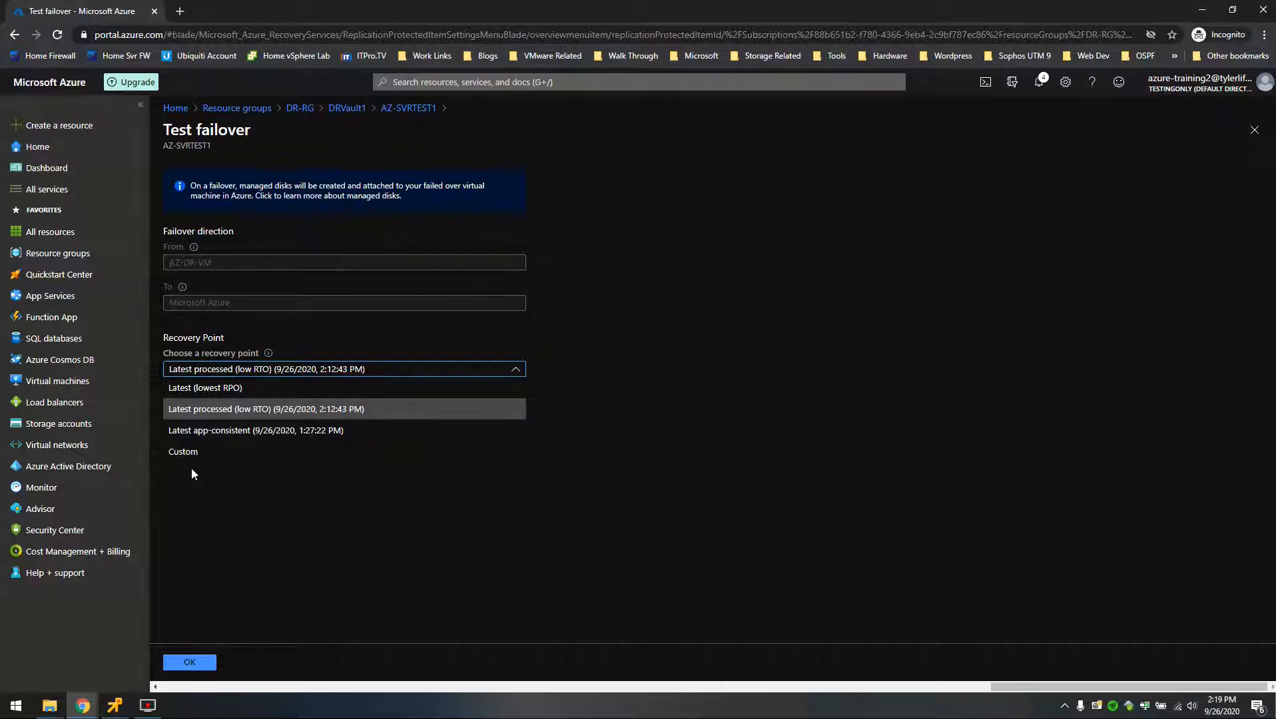
pyautogui.click(192, 450)
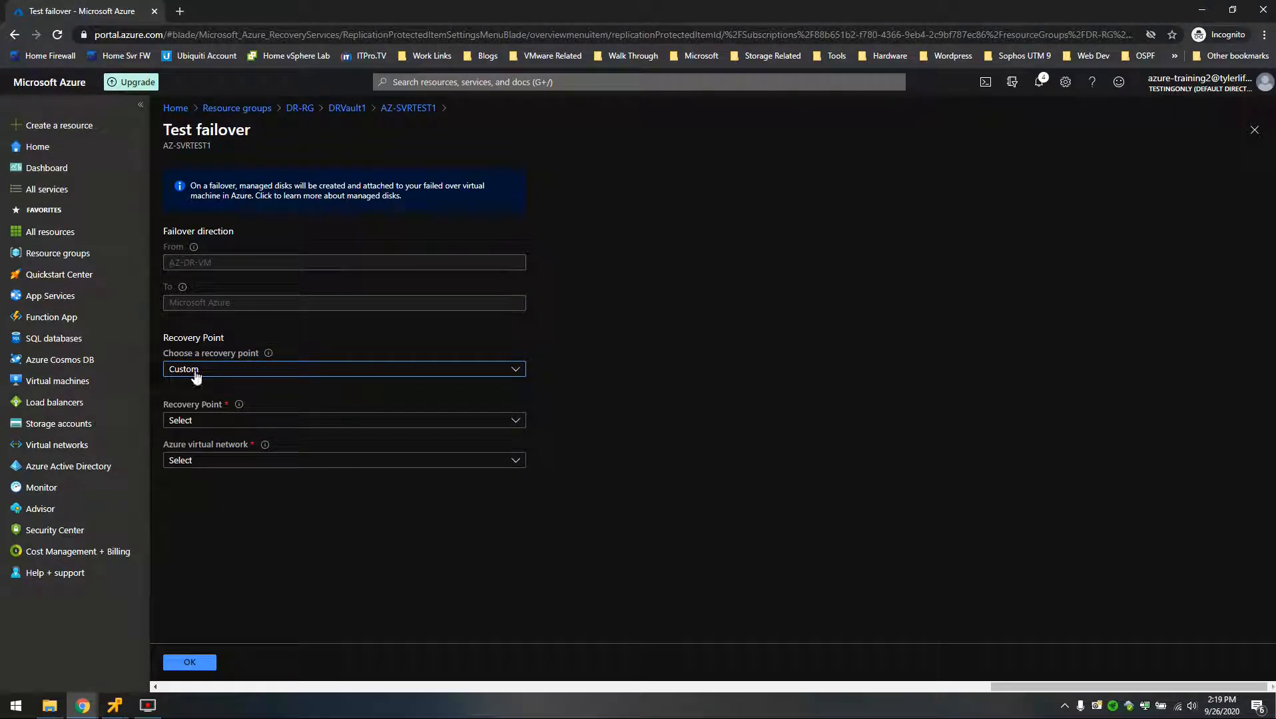
pyautogui.click(227, 423)
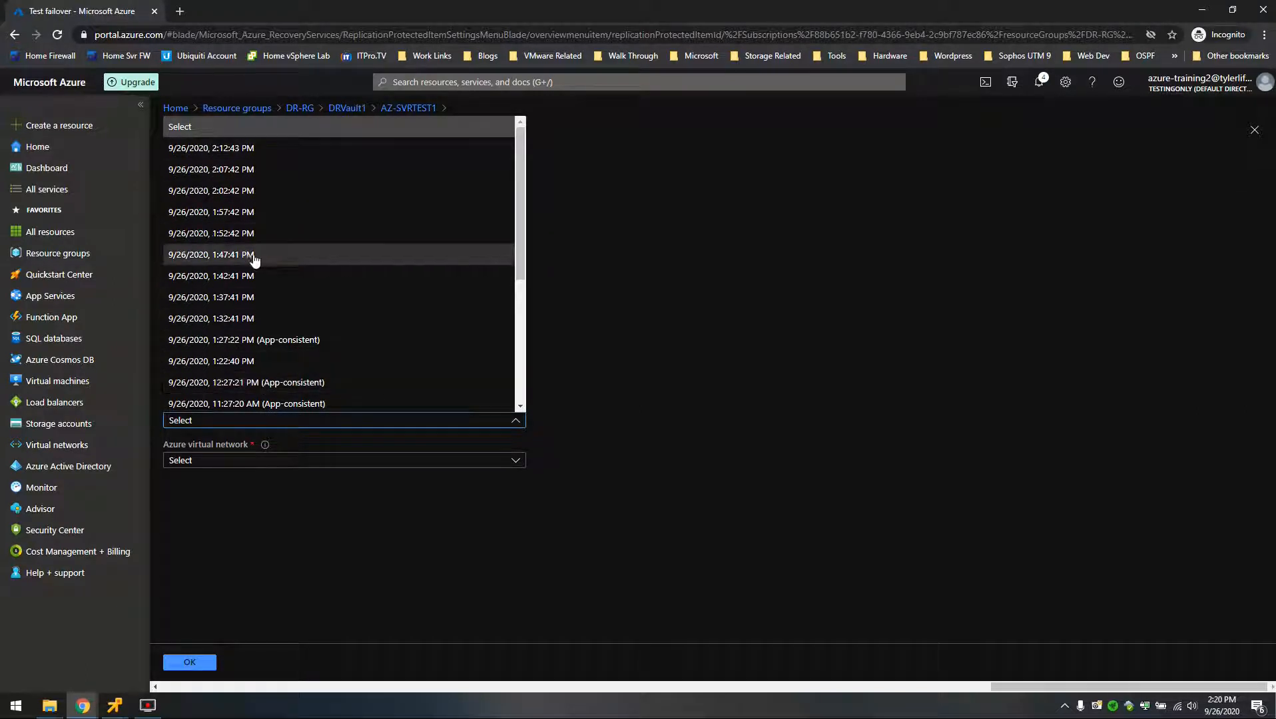
pyautogui.click(241, 150)
# Start the test failover on the LAN3 Azure virtual network and check its progress notification.
pyautogui.click(313, 459)
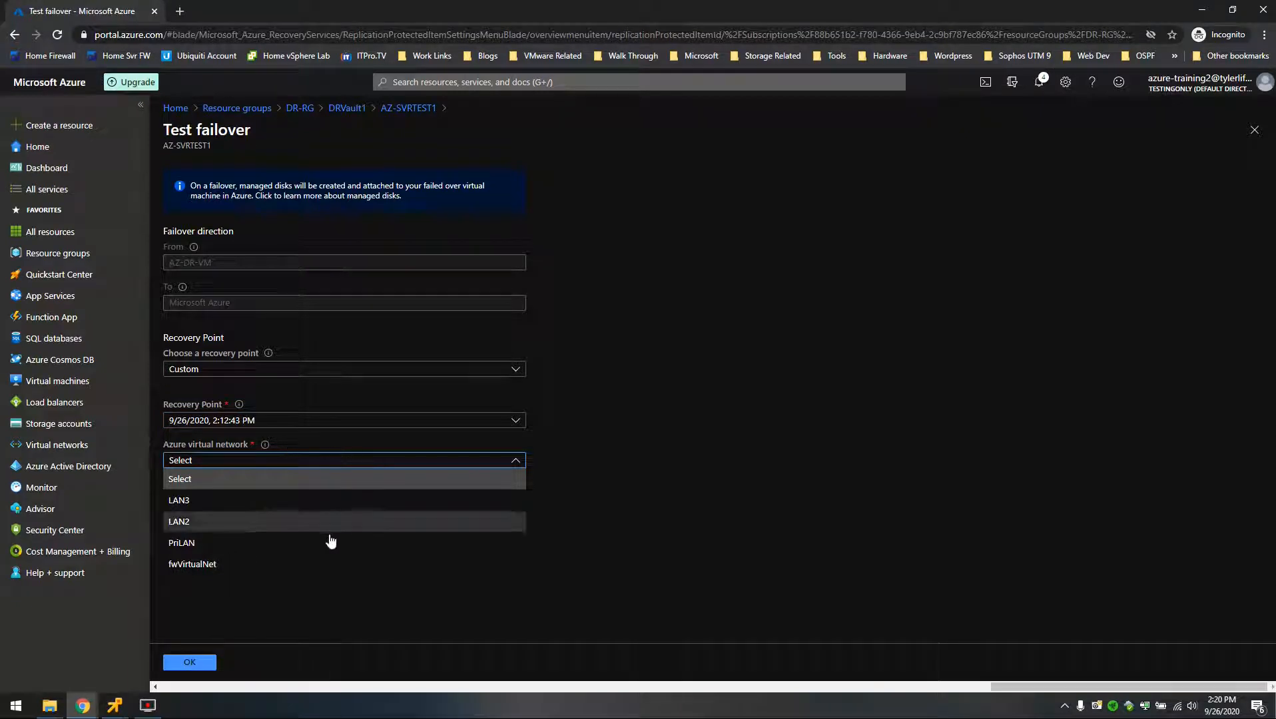
pyautogui.click(189, 507)
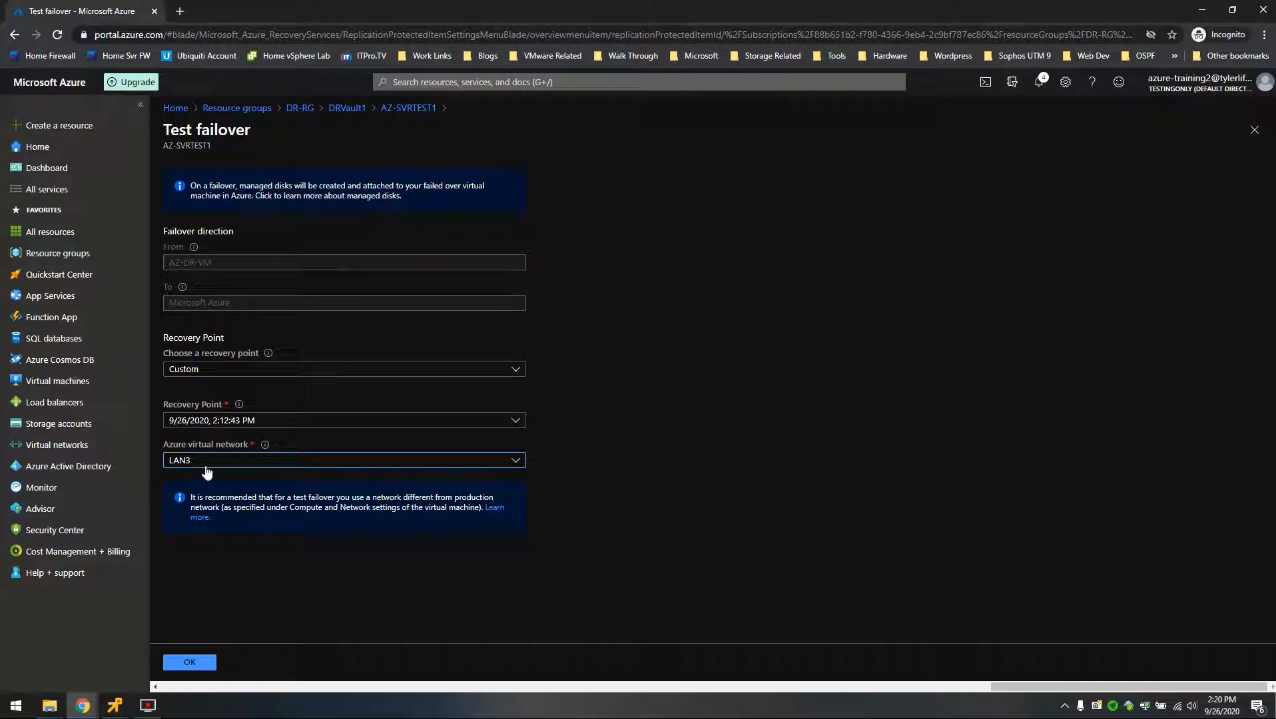
pyautogui.click(189, 662)
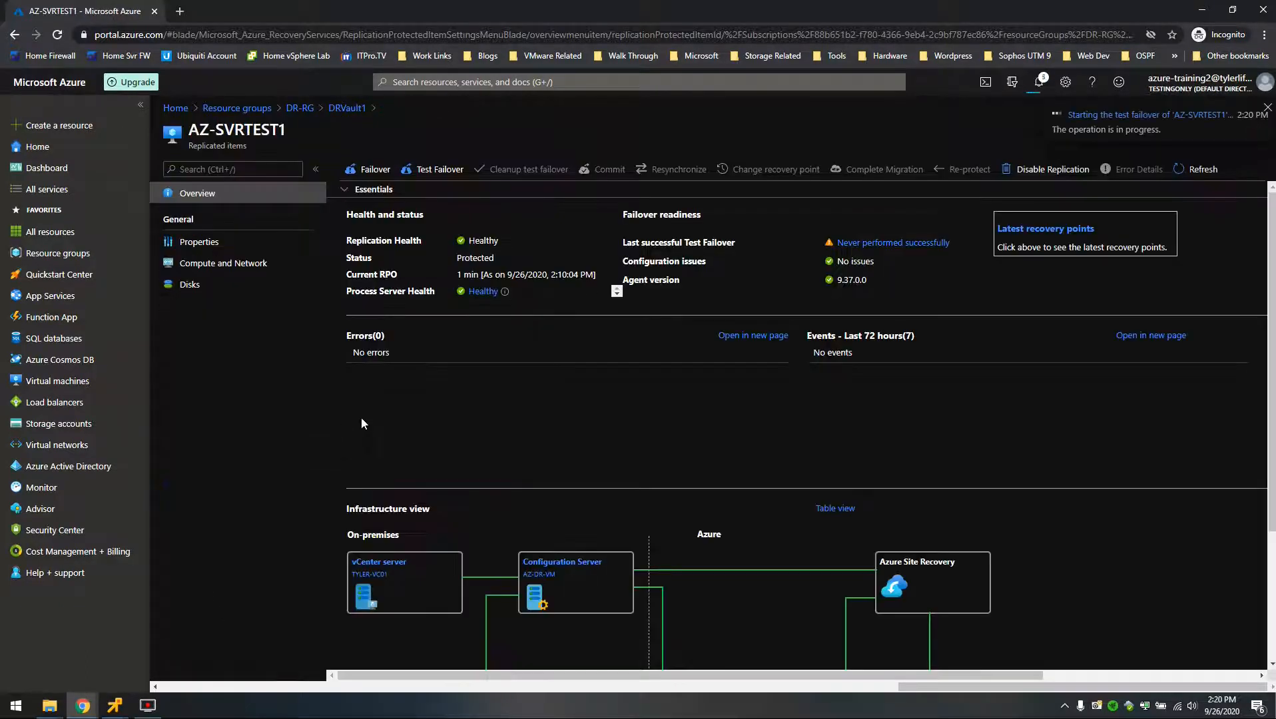
pyautogui.click(1039, 82)
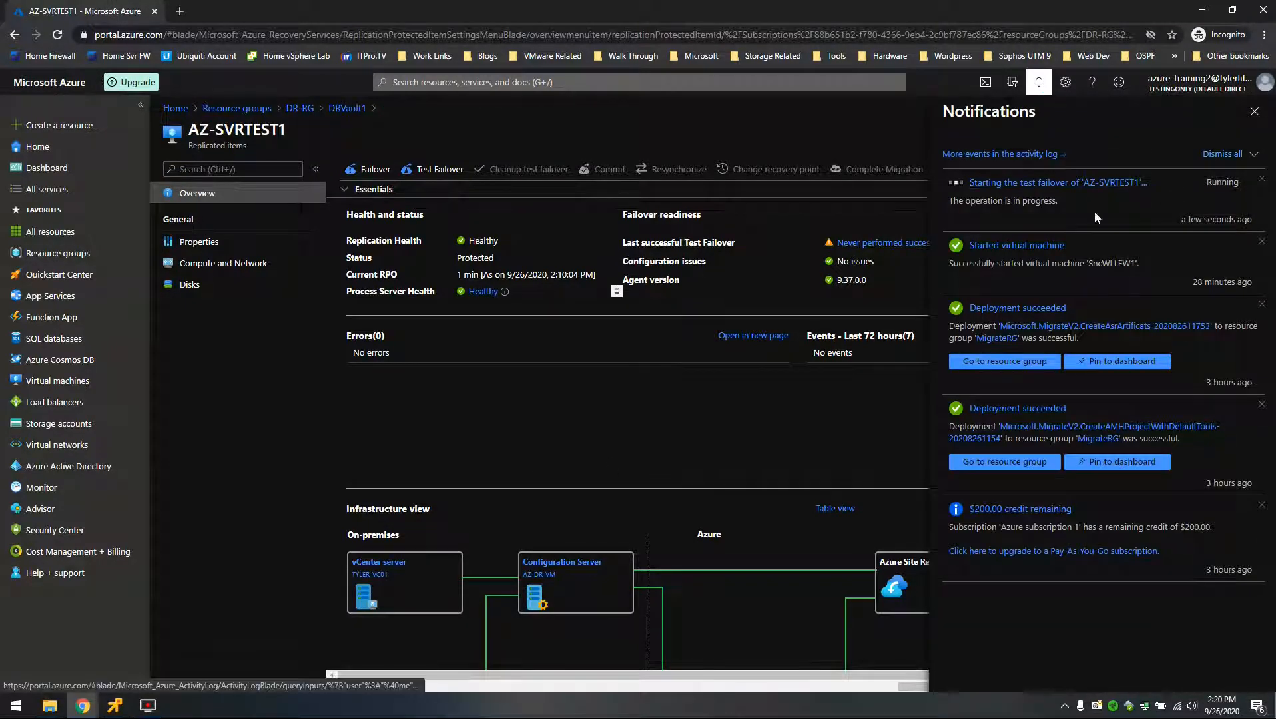
pyautogui.click(1040, 84)
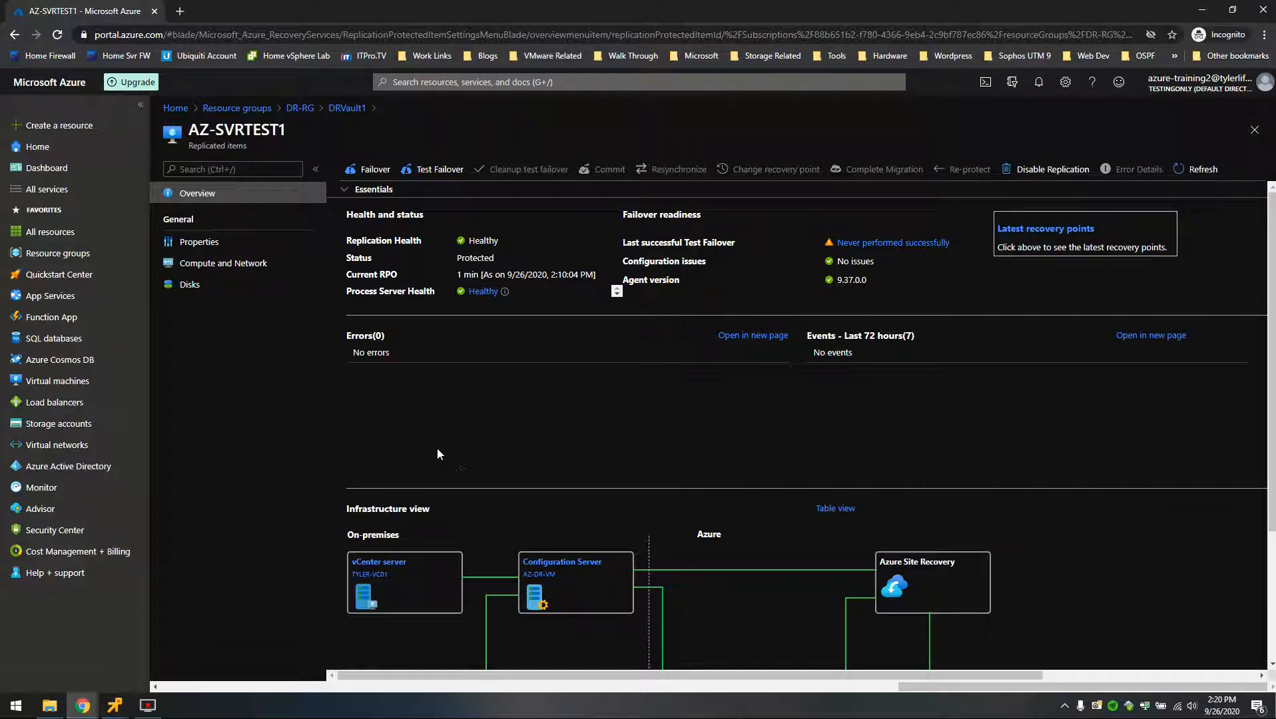
# Switch to the pfSense firewall browser window and review the Quagga OSPFd interface settings, including the opt2 interface's entry.
pyautogui.moveTo(83, 705)
pyautogui.click(71, 668)
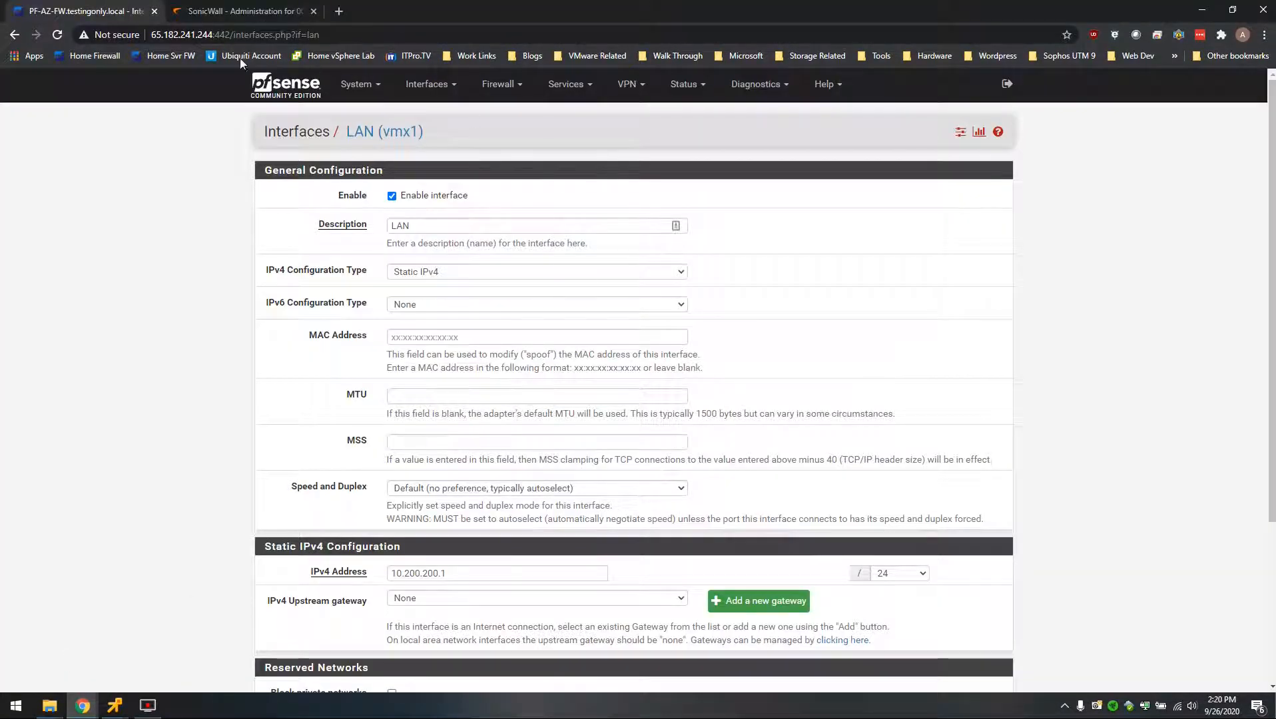
pyautogui.click(566, 83)
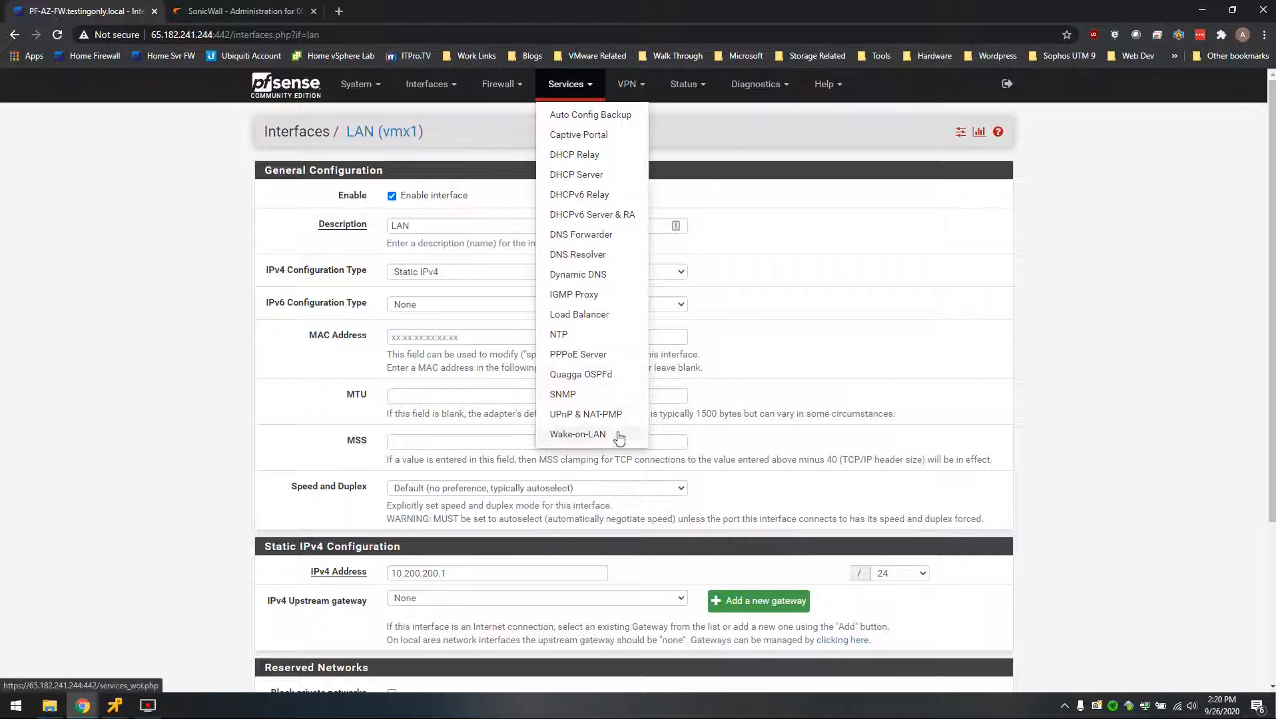
pyautogui.click(612, 381)
pyautogui.scroll(-1, 687, 450)
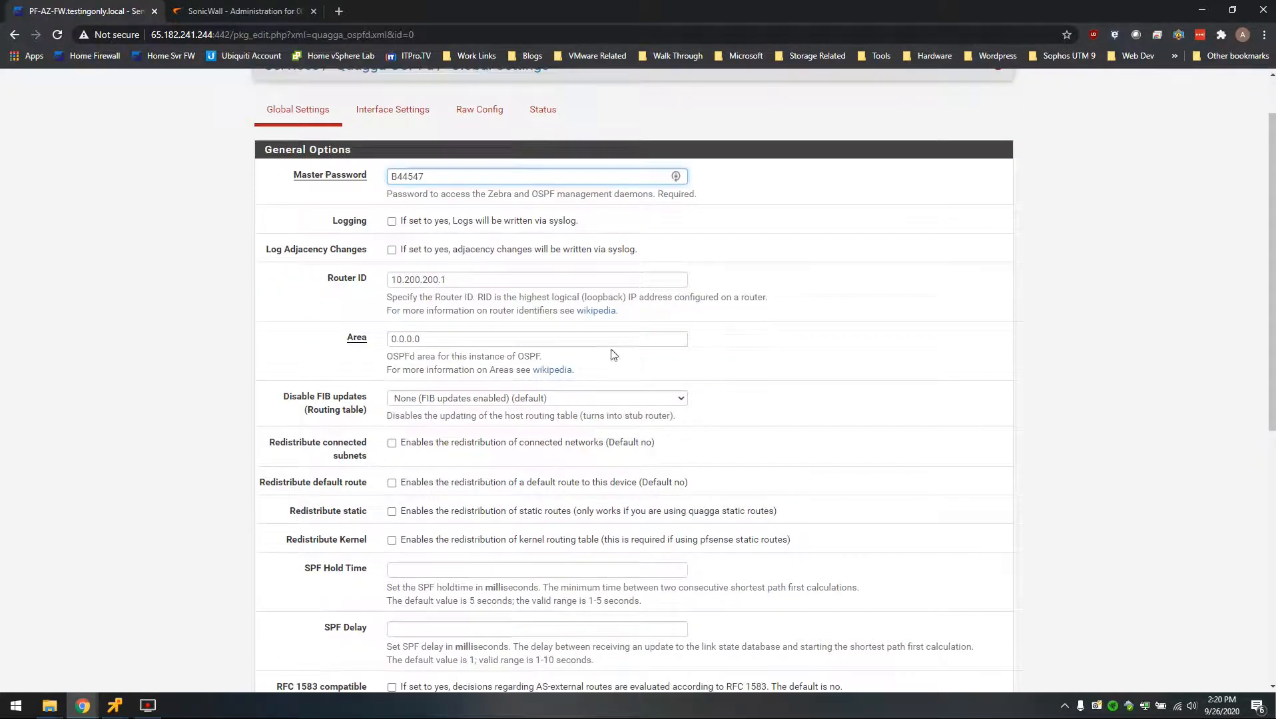
pyautogui.click(414, 113)
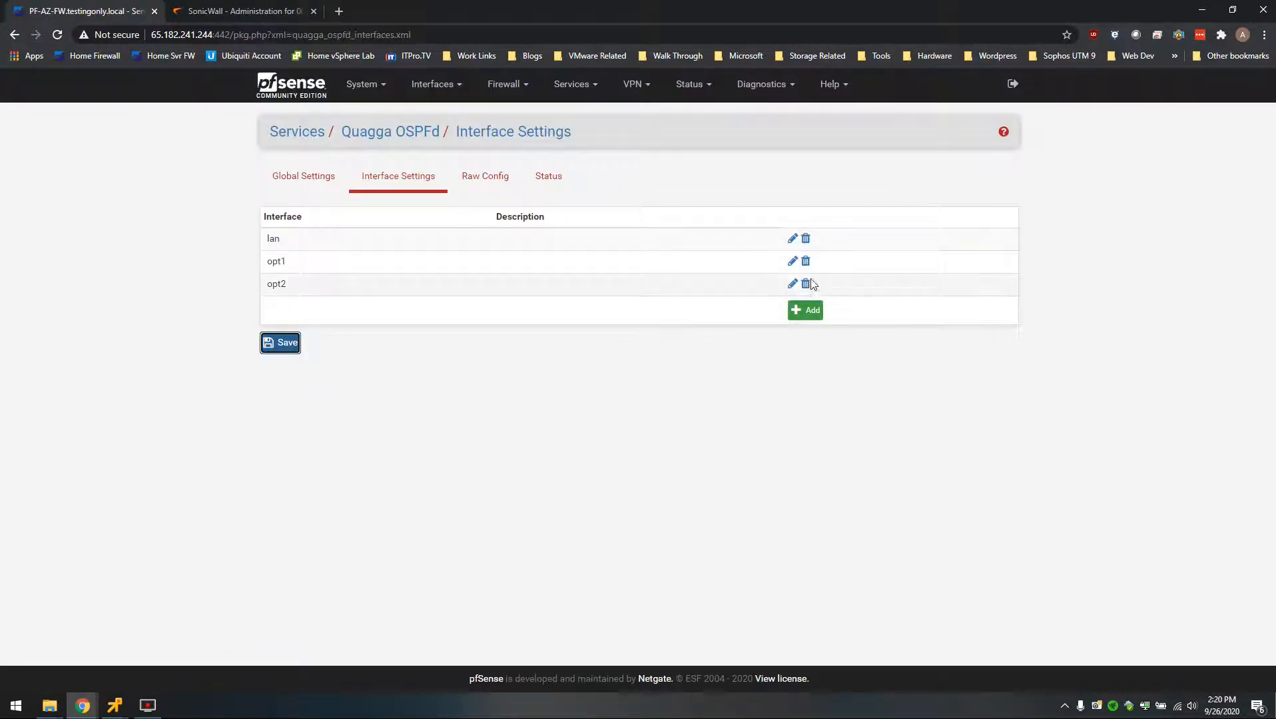
pyautogui.moveTo(305, 291); pyautogui.dragTo(273, 296)
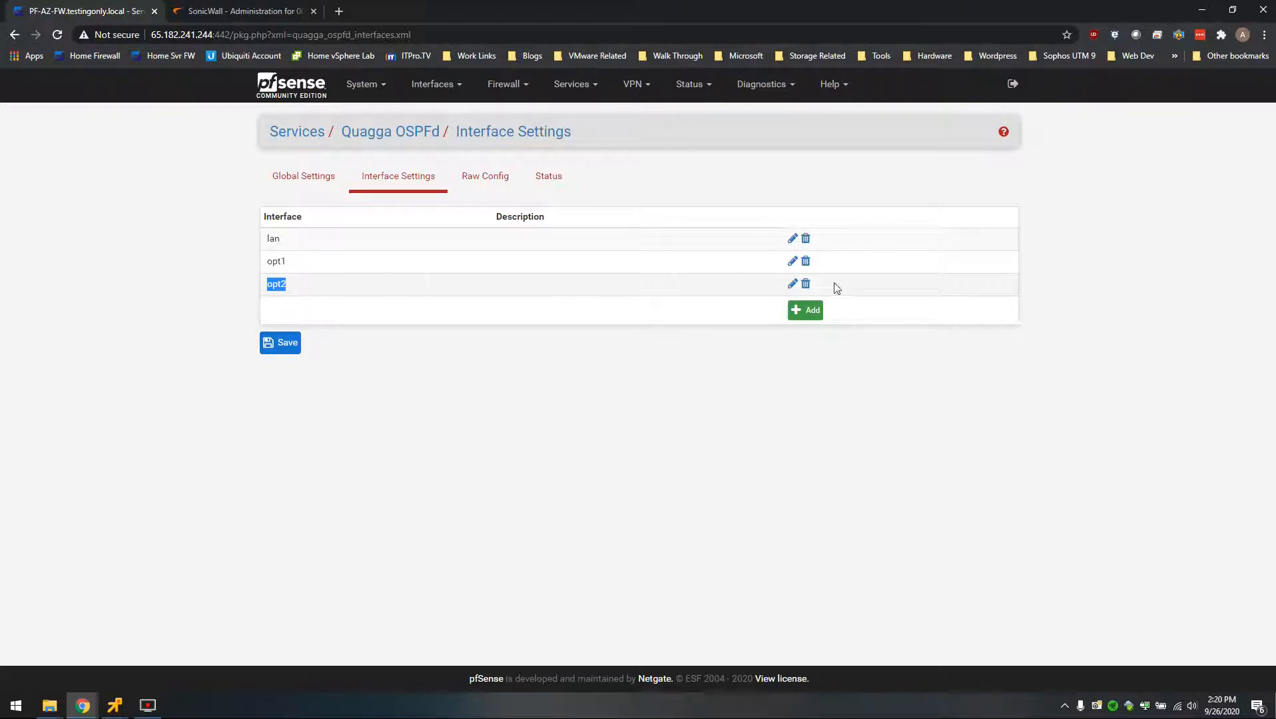
pyautogui.click(792, 286)
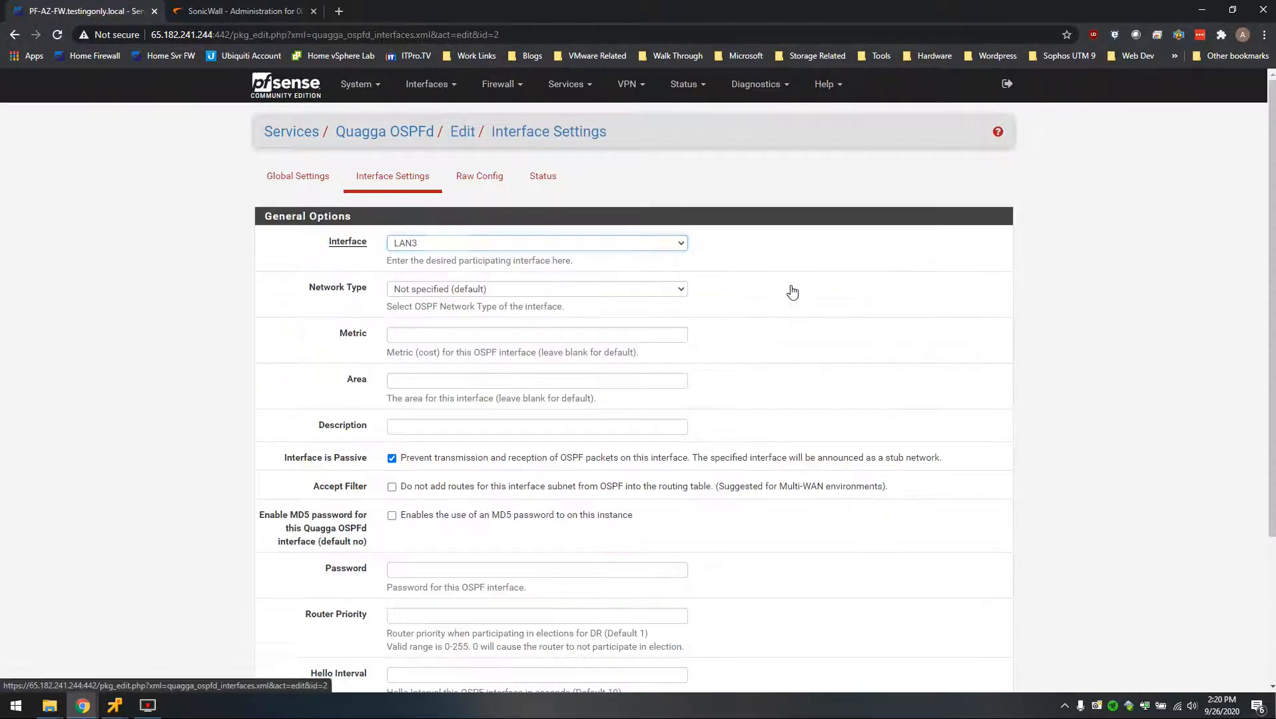
pyautogui.click(402, 180)
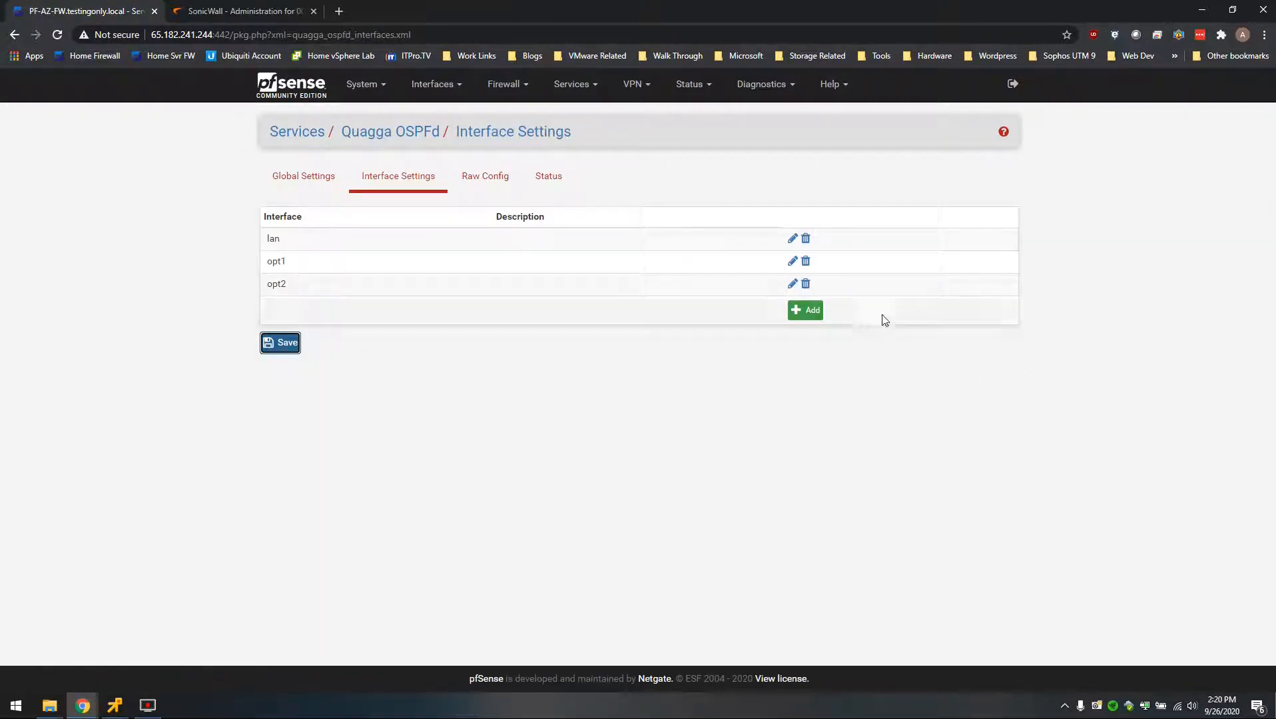
# Delete the opt2 interface from the Quagga OSPFd interface settings and confirm the removal.
pyautogui.click(806, 284)
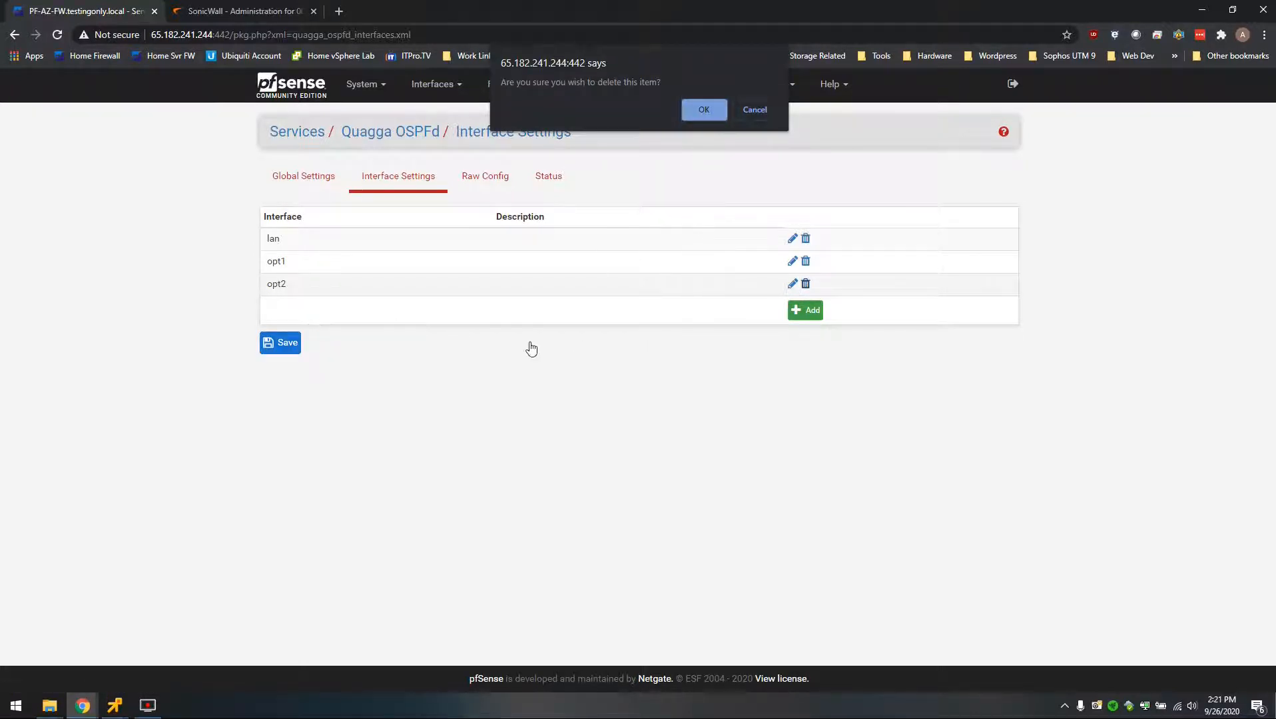
pyautogui.click(710, 110)
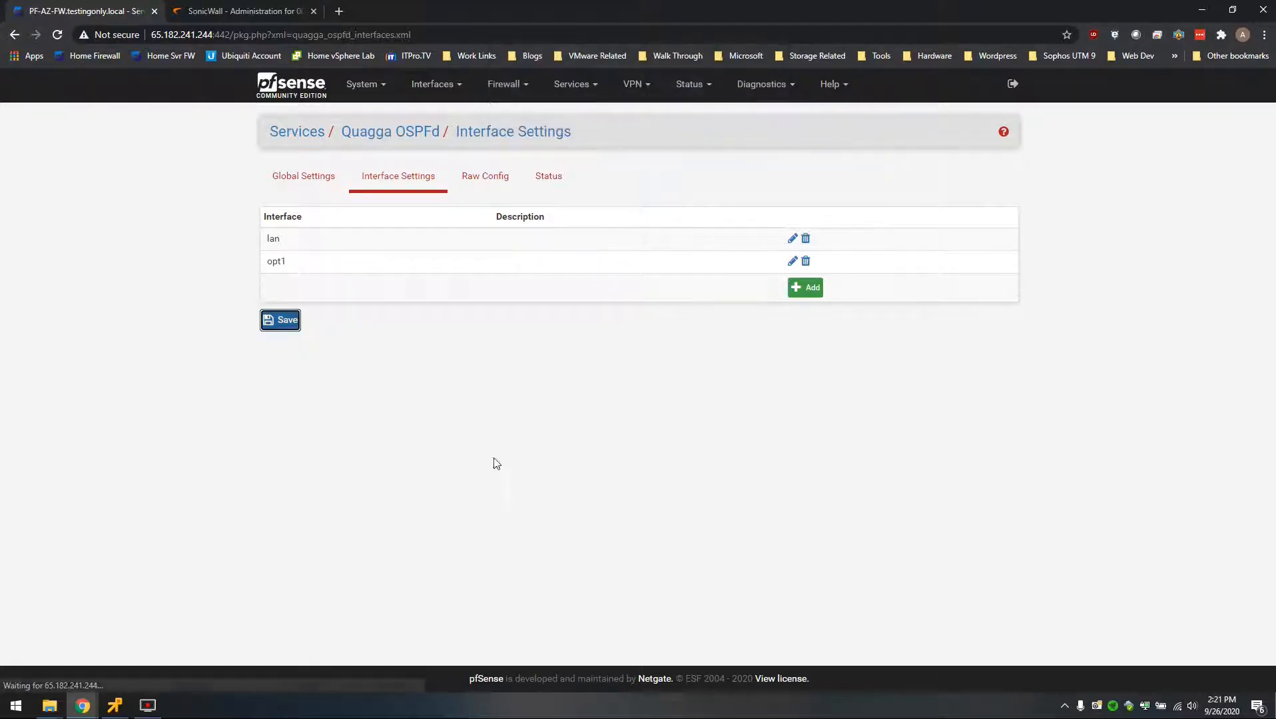
# Disable the LAN3 interface on the pfSense firewall, save its configuration and apply the changes.
pyautogui.click(446, 91)
pyautogui.click(436, 209)
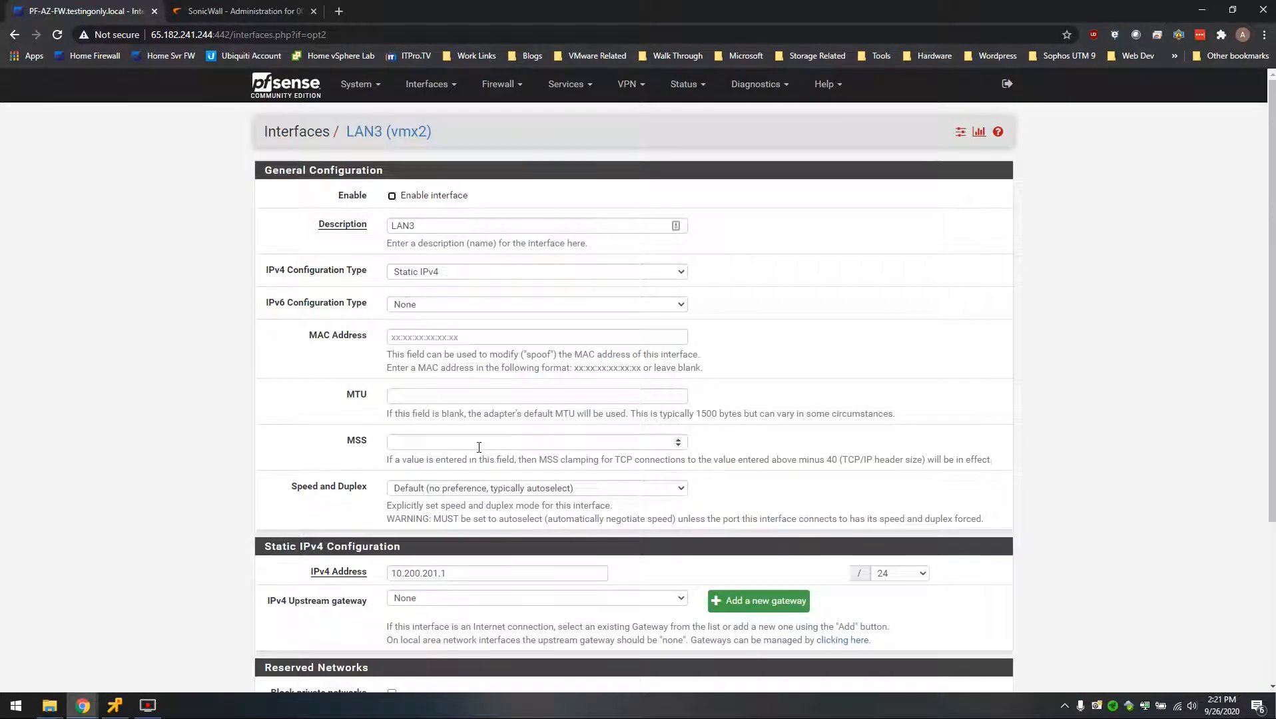
pyautogui.scroll(-3, 479, 448)
pyautogui.scroll(3, 482, 474)
pyautogui.scroll(-3, 461, 391)
pyautogui.click(408, 647)
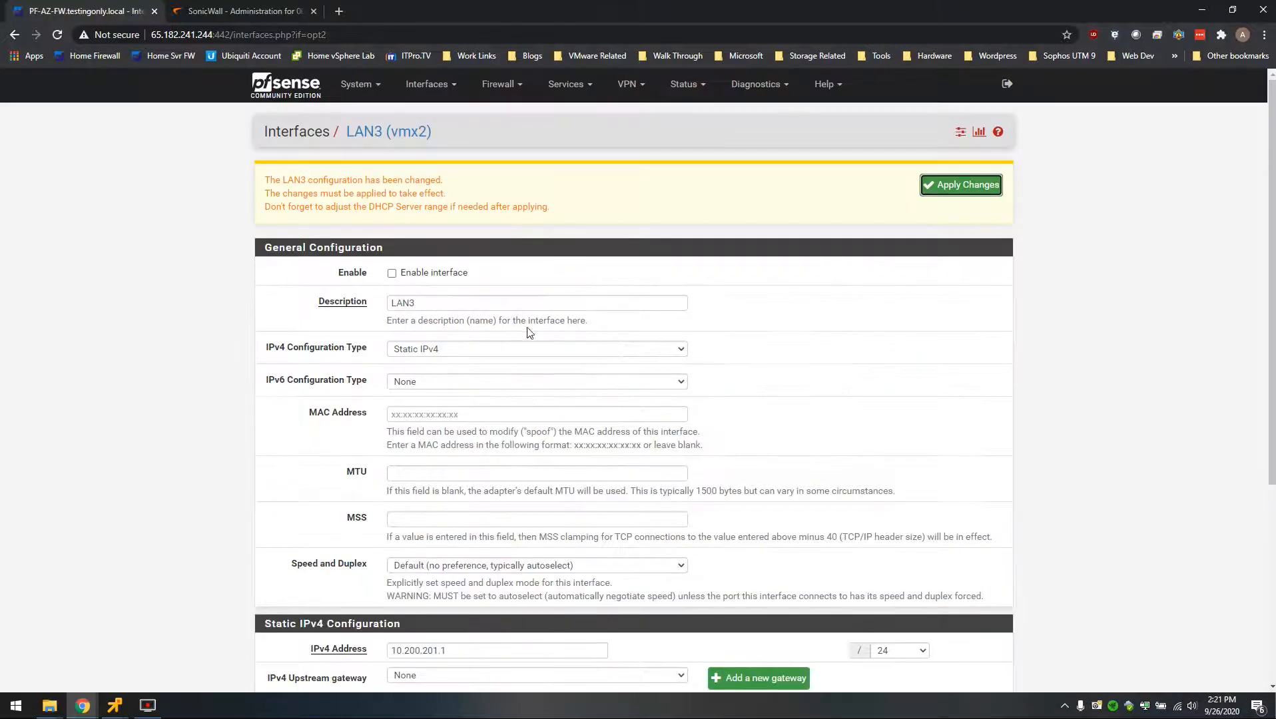
pyautogui.click(961, 184)
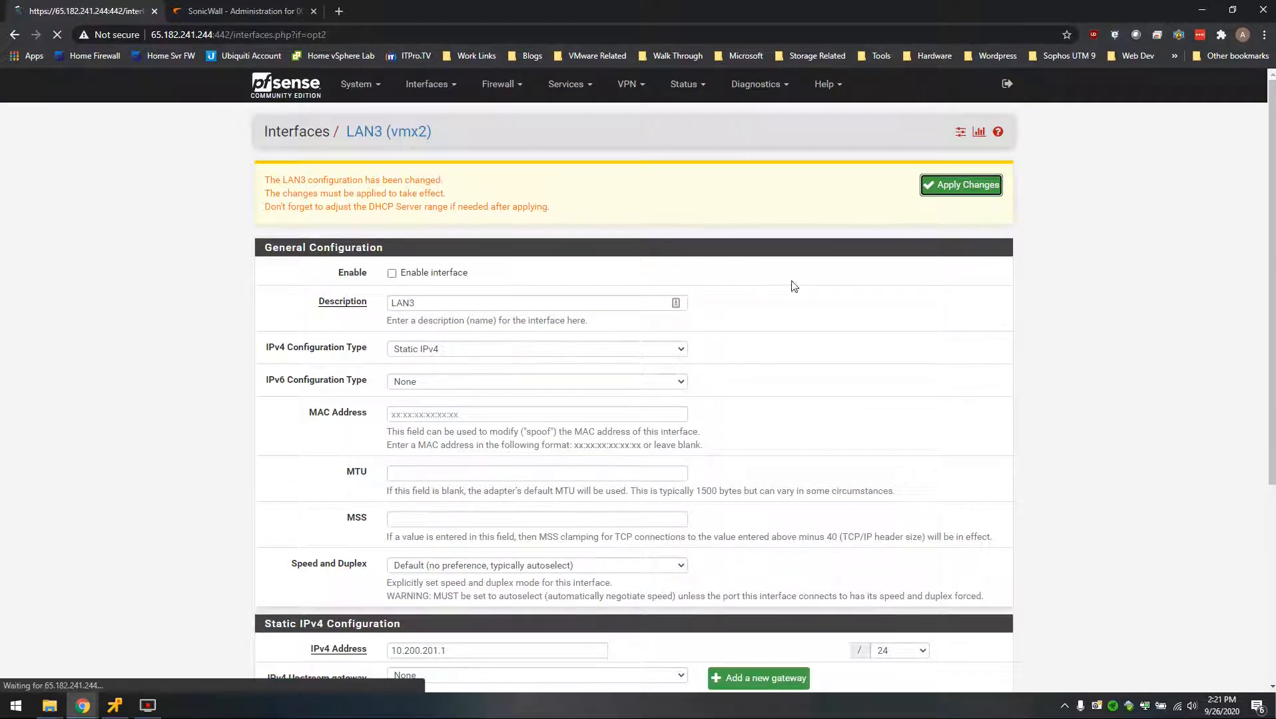
# Reload the LAN3 interface page, open the pfSense diagnostic routing table and examine the IPv4 routes for the 10.200.x.x networks.
pyautogui.click(757, 84)
pyautogui.click(589, 195)
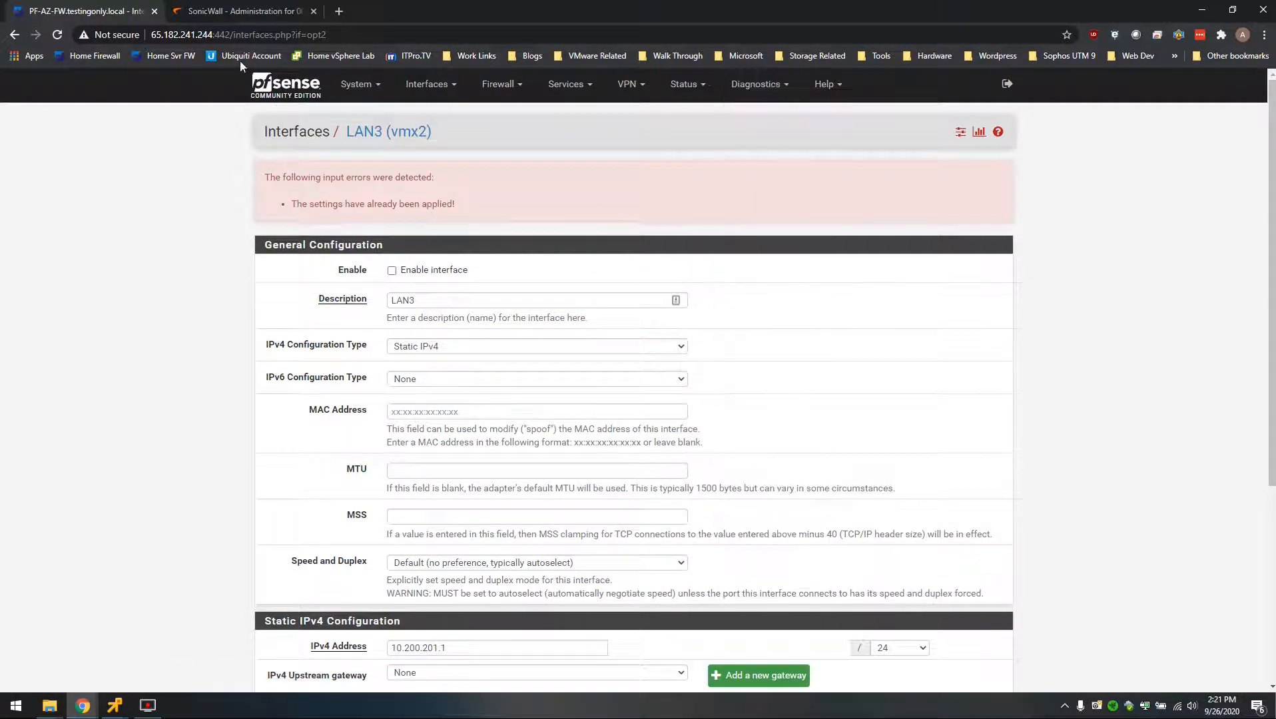
pyautogui.click(57, 35)
pyautogui.press('Escape')
pyautogui.moveTo(452, 204); pyautogui.dragTo(307, 204)
pyautogui.click(529, 267)
pyautogui.click(756, 84)
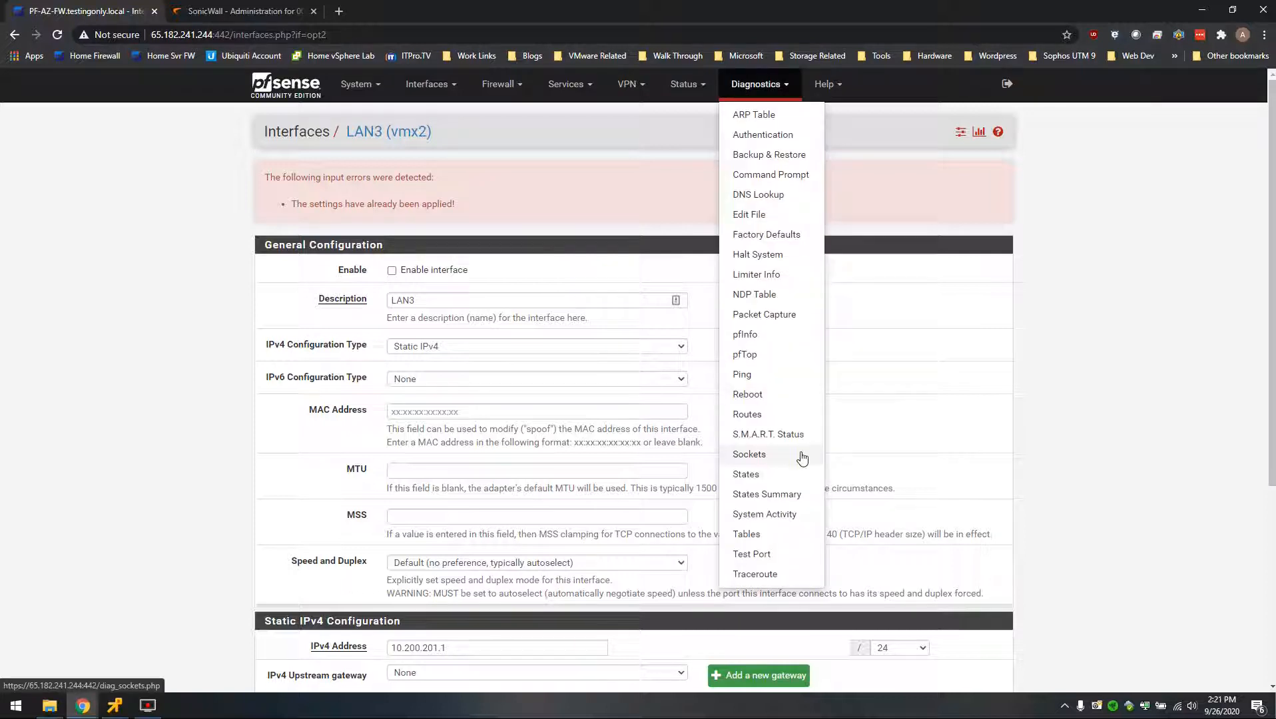
pyautogui.click(751, 416)
pyautogui.scroll(-2, 467, 459)
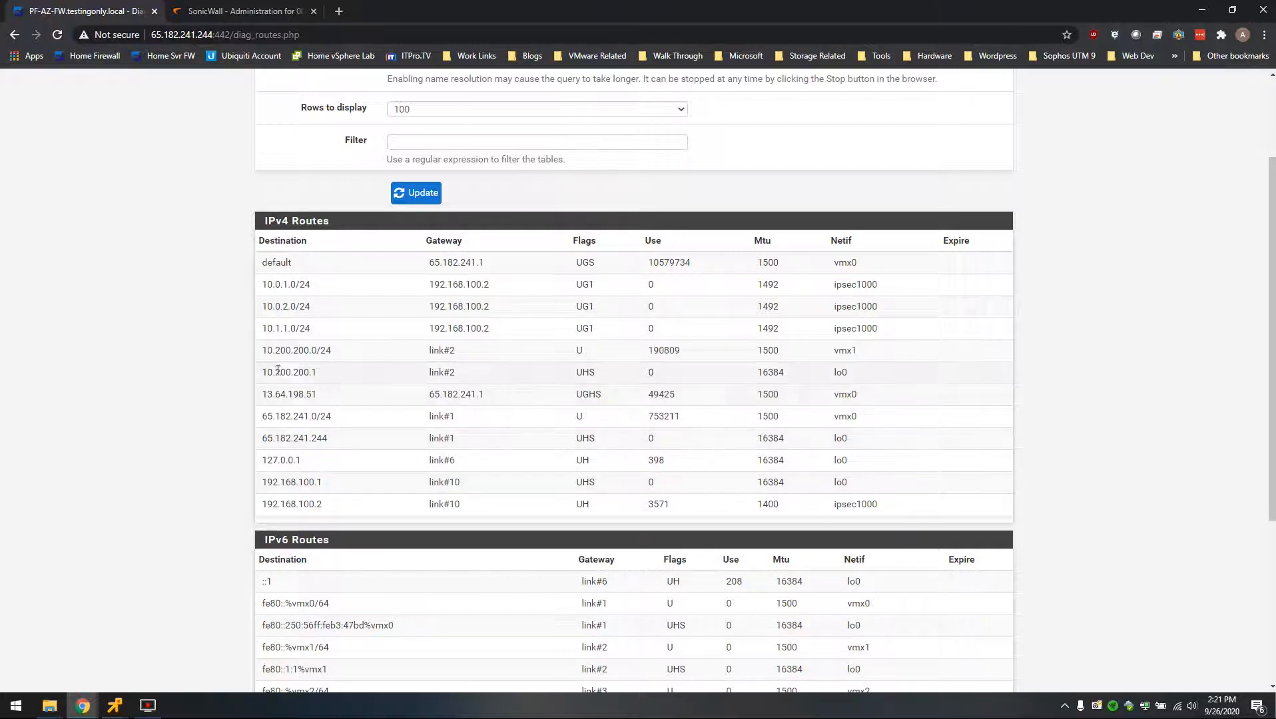
pyautogui.moveTo(261, 351); pyautogui.dragTo(344, 354)
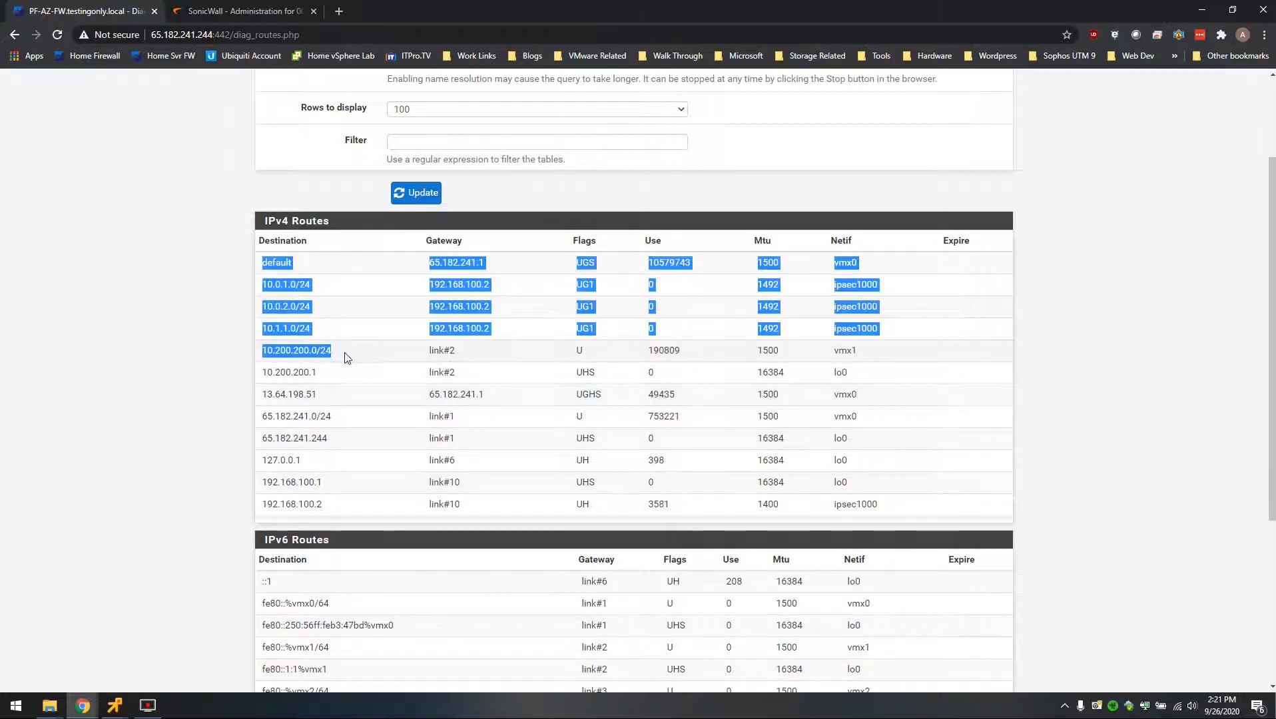
pyautogui.click(336, 355)
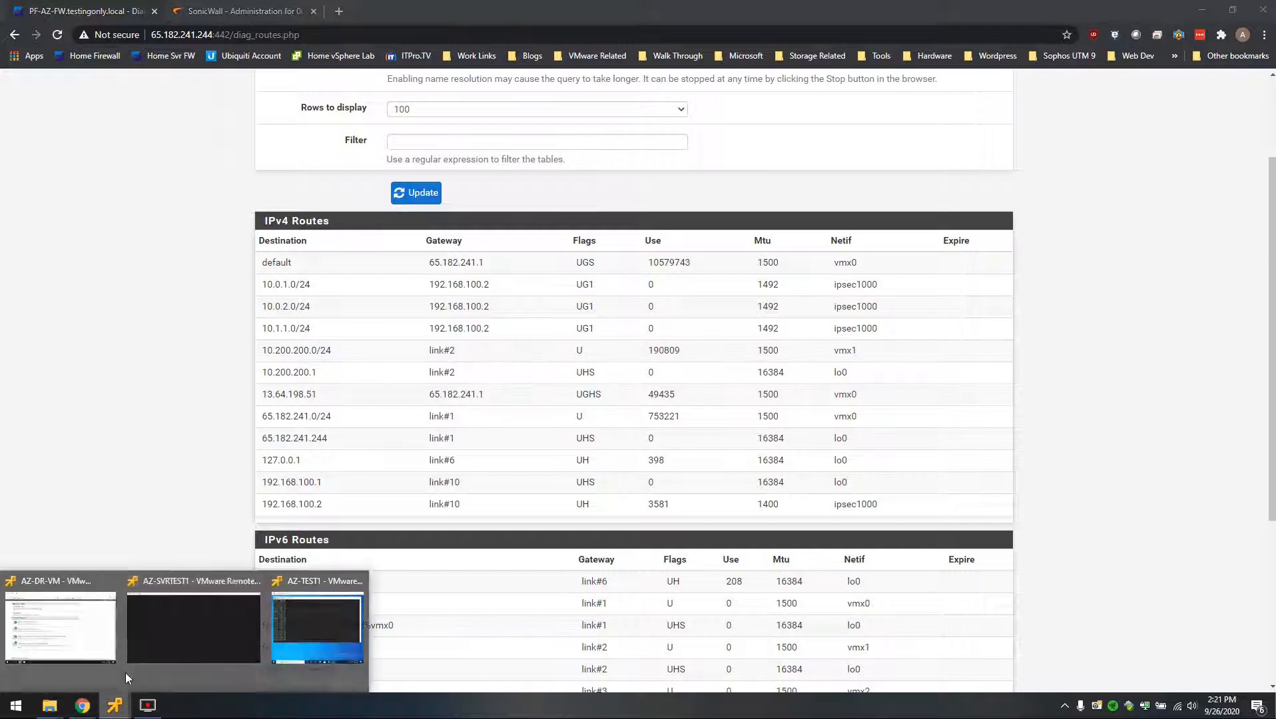
# Check the continuous ping to 10.200.201.10 in the AZ-TEST1 console, then return to the firewall browser window.
pyautogui.click(346, 614)
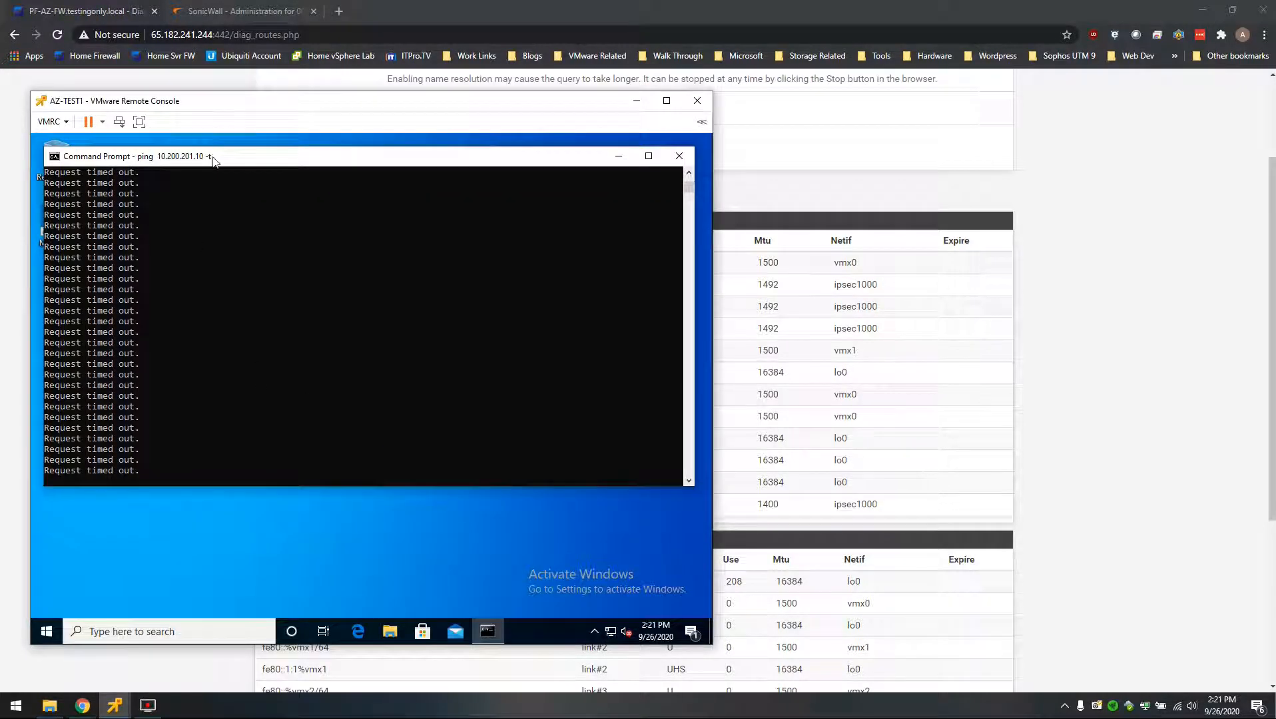
pyautogui.moveTo(213, 160); pyautogui.dragTo(204, 205)
pyautogui.click(482, 6)
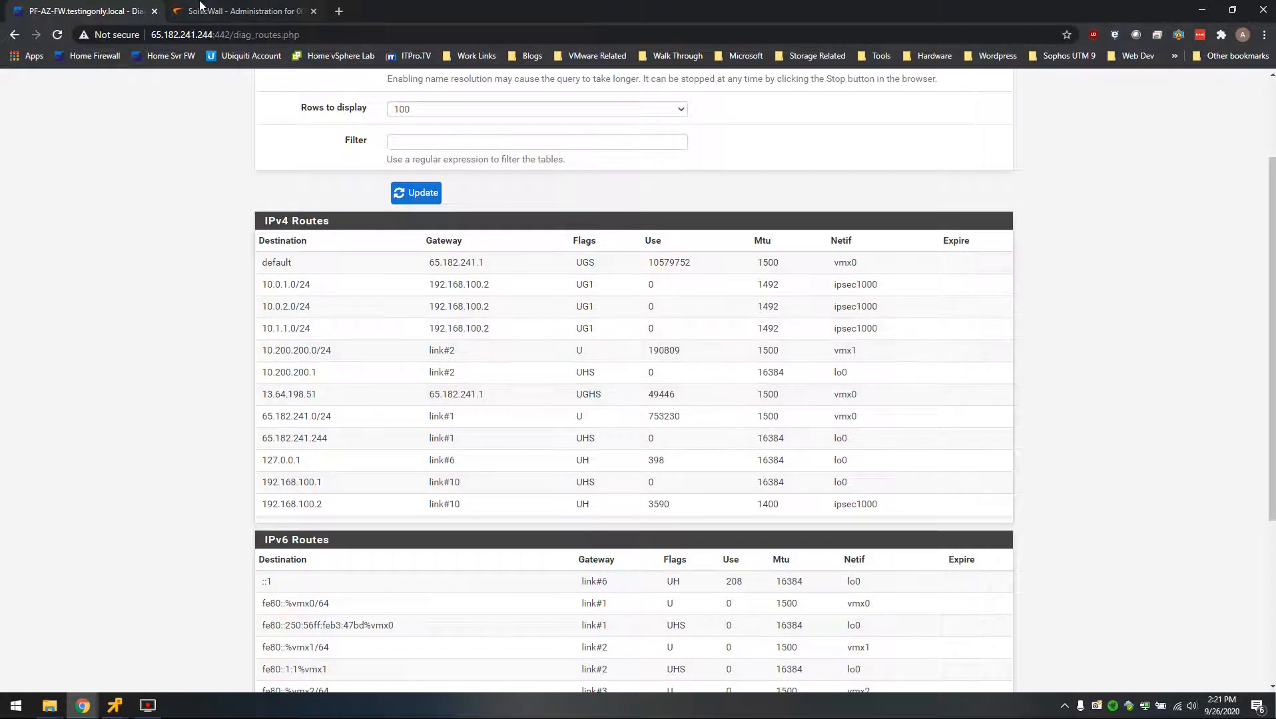
# Switch to the SonicWall administration page and review the route policies, including the 10.200.200.0/24 destination.
pyautogui.click(270, 9)
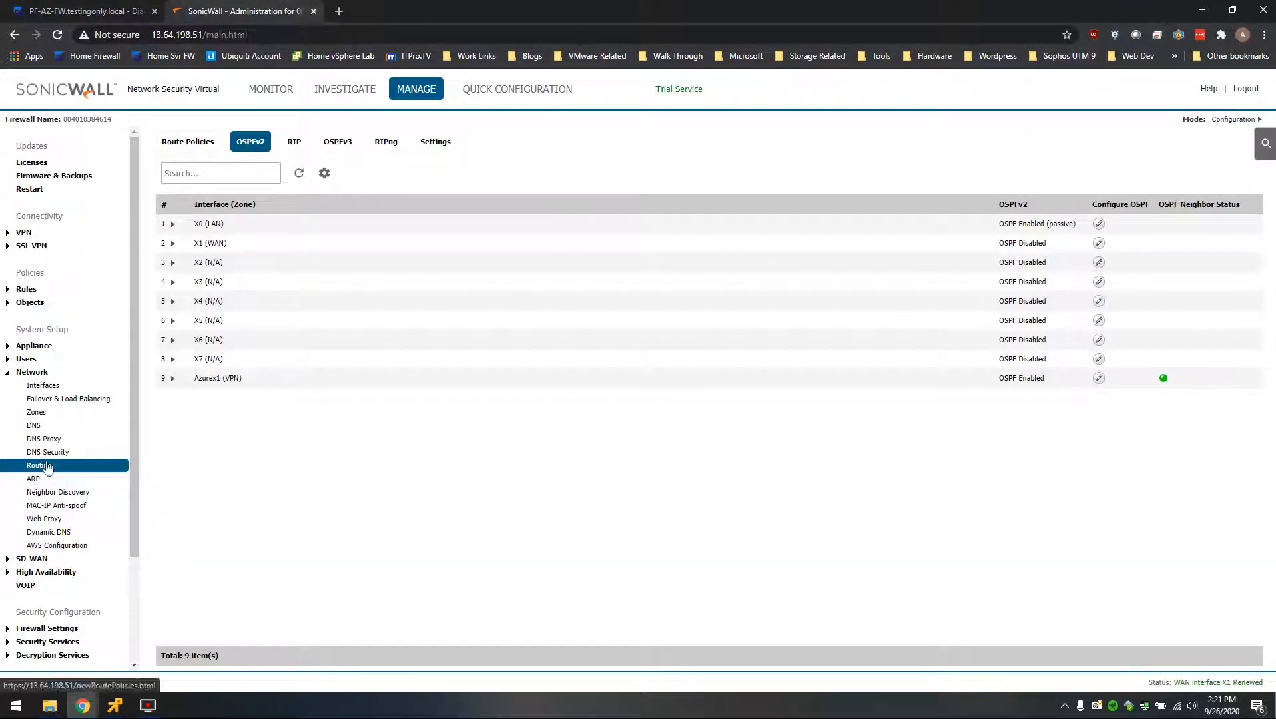
pyautogui.click(187, 142)
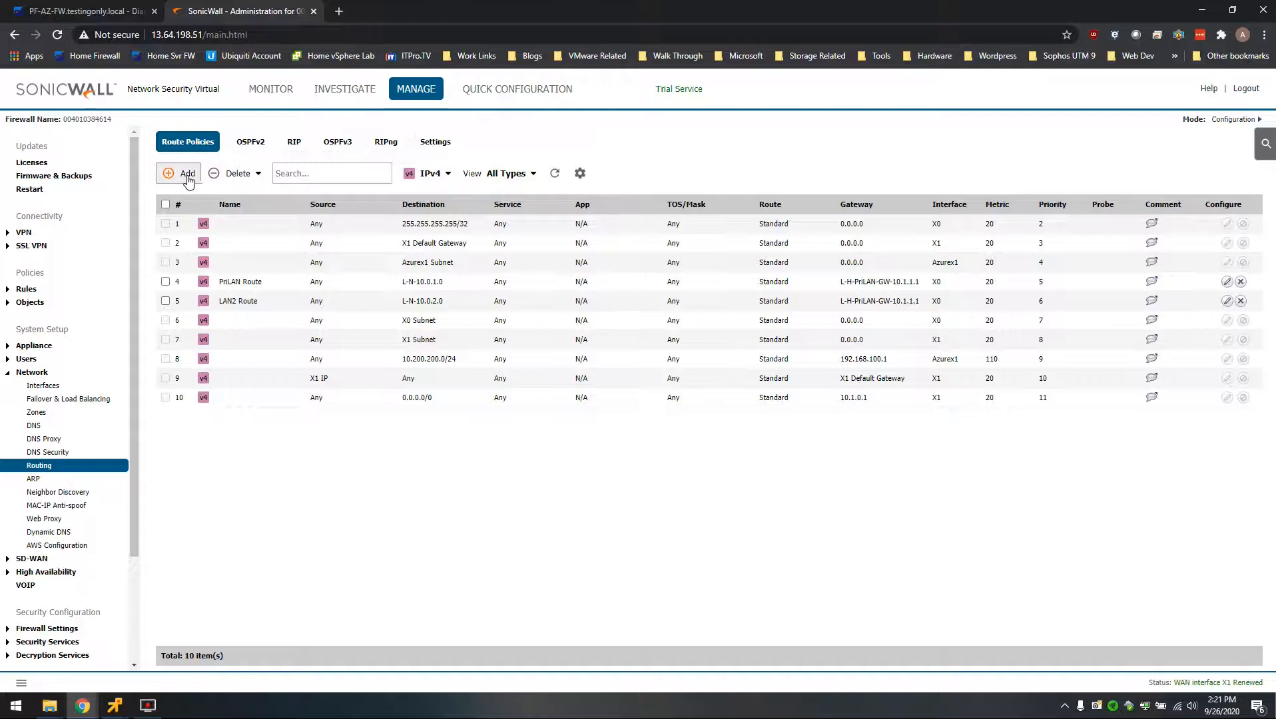
pyautogui.click(177, 173)
pyautogui.click(795, 23)
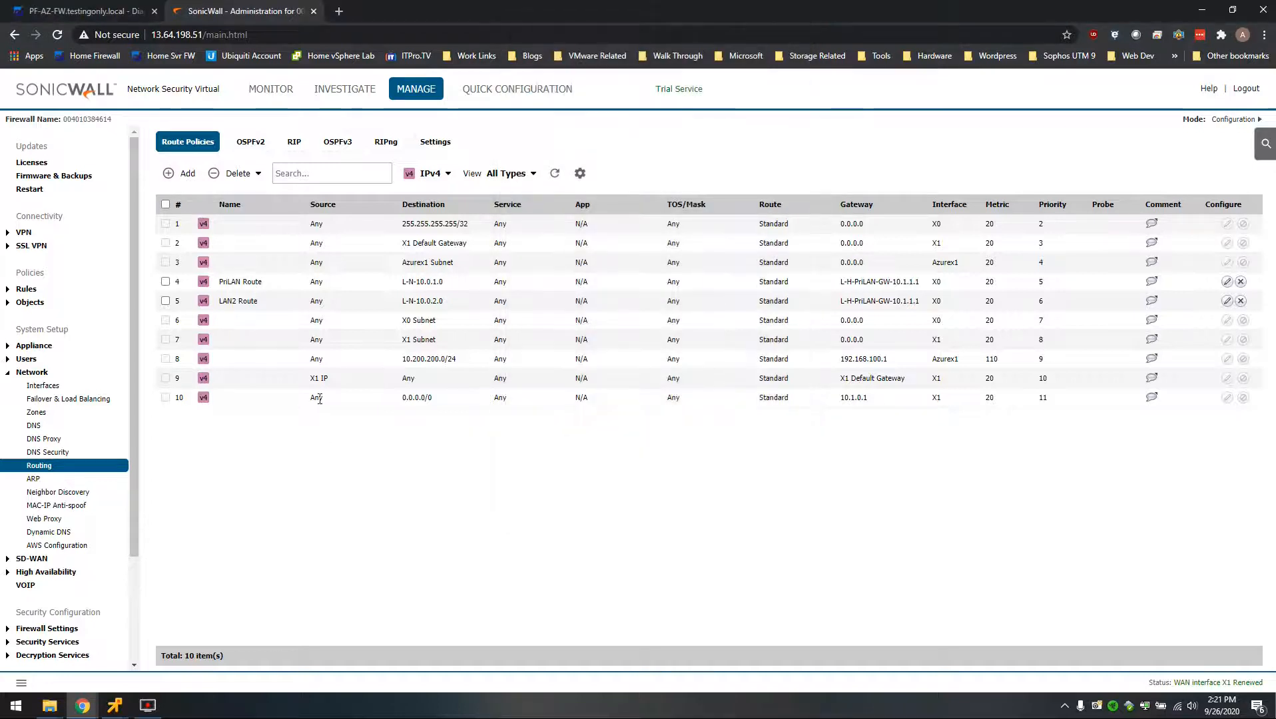
pyautogui.moveTo(402, 359); pyautogui.dragTo(501, 361)
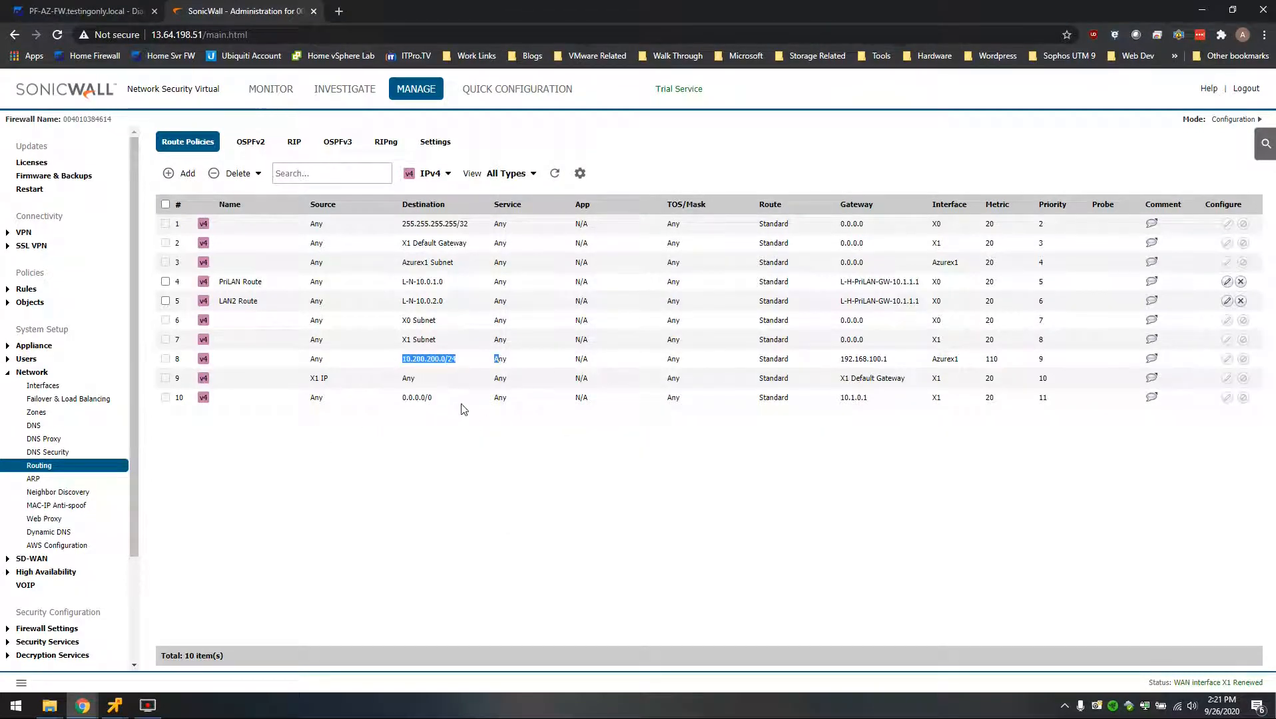
# Start a new SonicWall route policy with the address object L-N-10.200.201.0 as its destination.
pyautogui.click(182, 173)
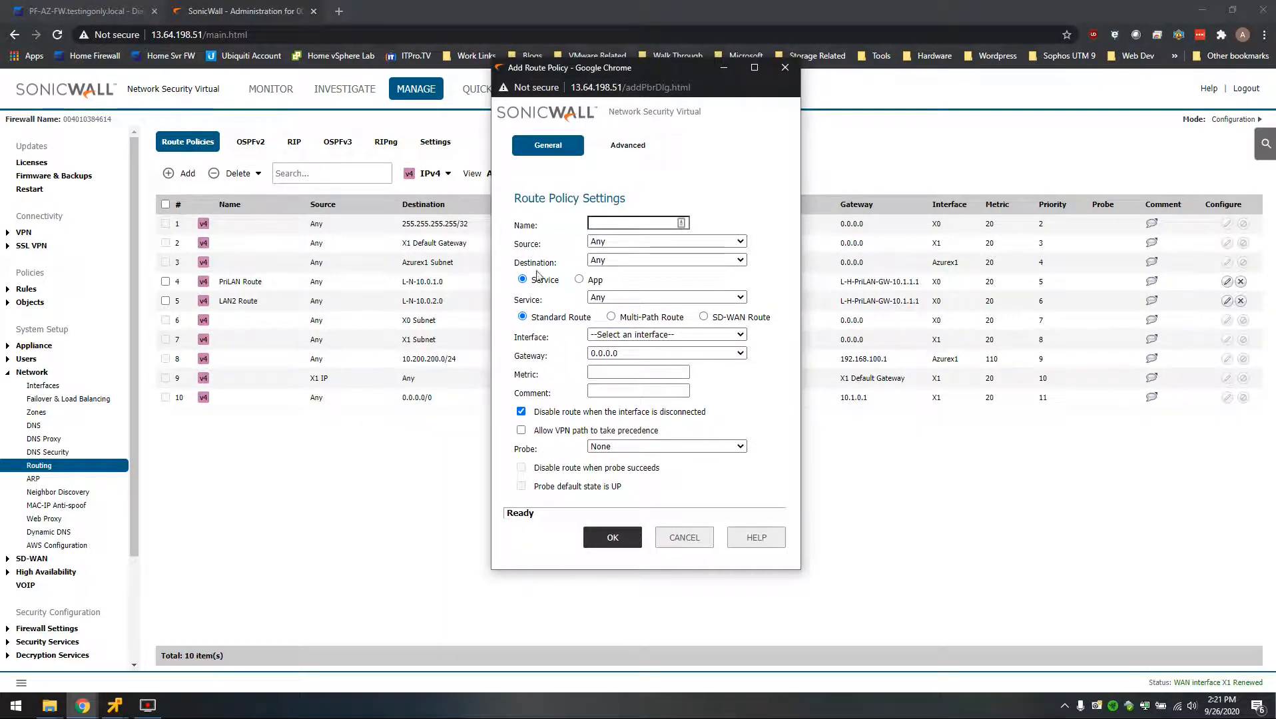
pyautogui.click(639, 260)
pyautogui.scroll(-8, 641, 381)
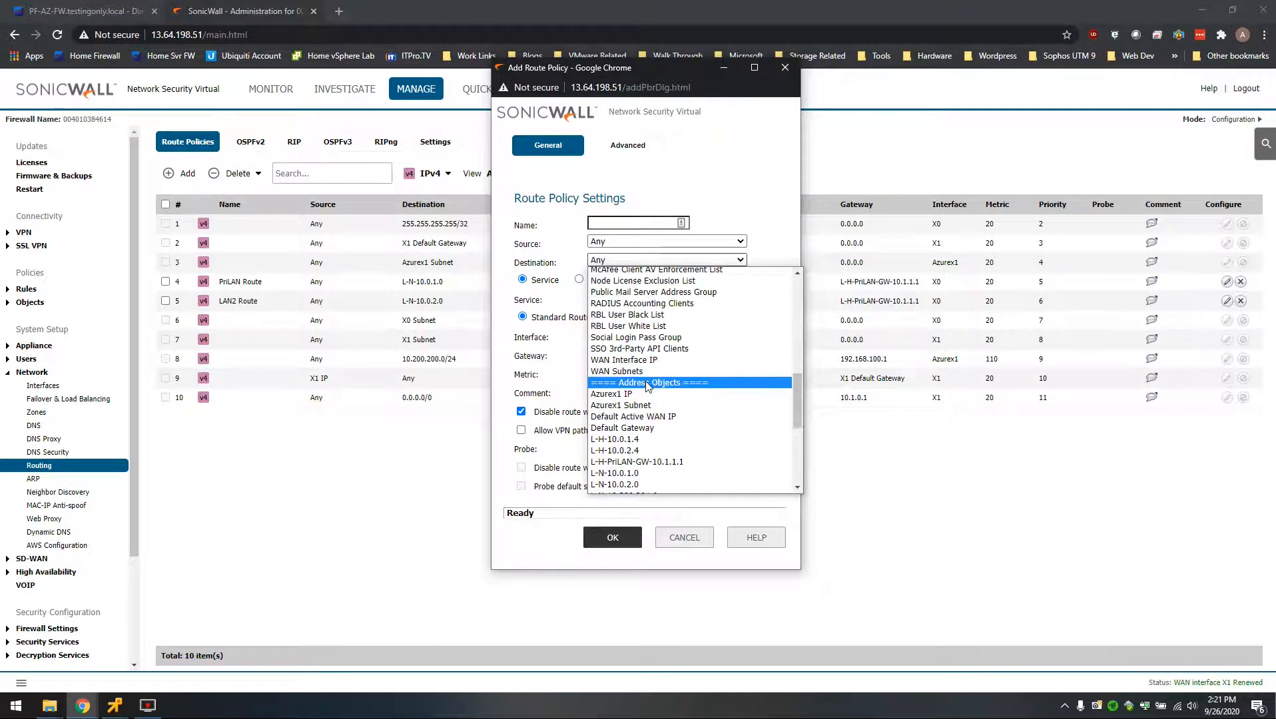
pyautogui.scroll(-7, 650, 403)
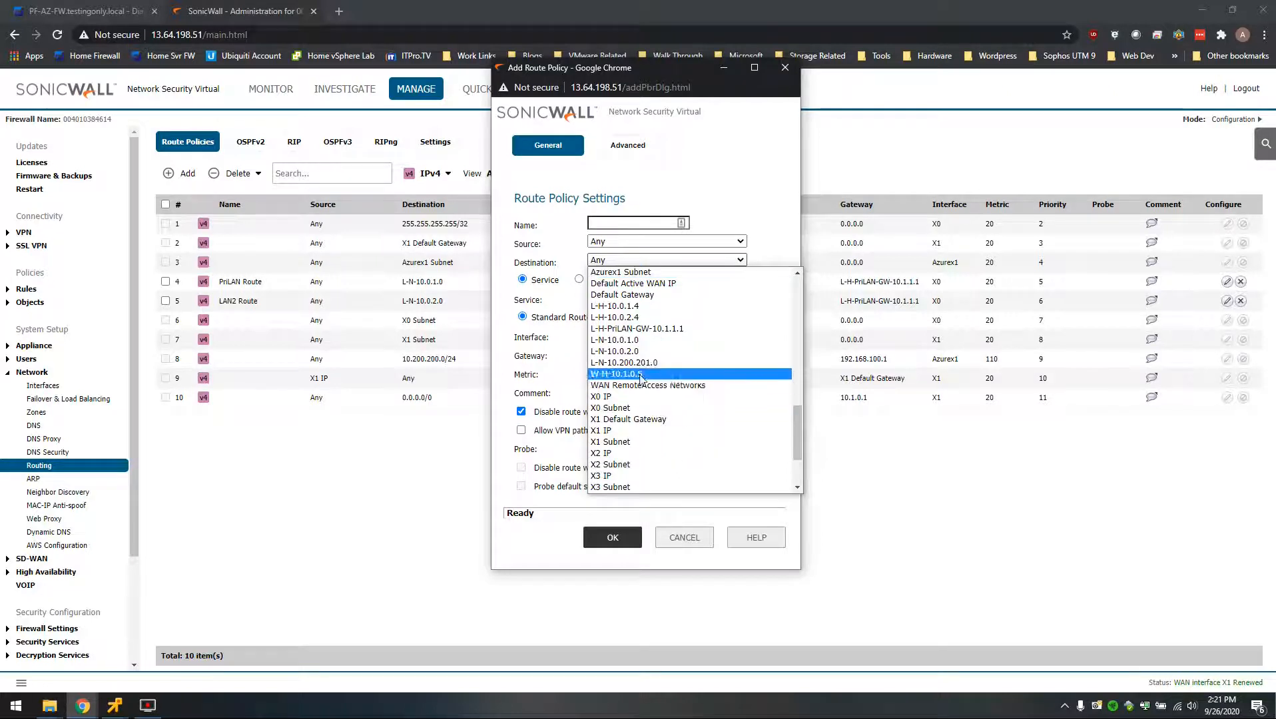
pyautogui.click(656, 363)
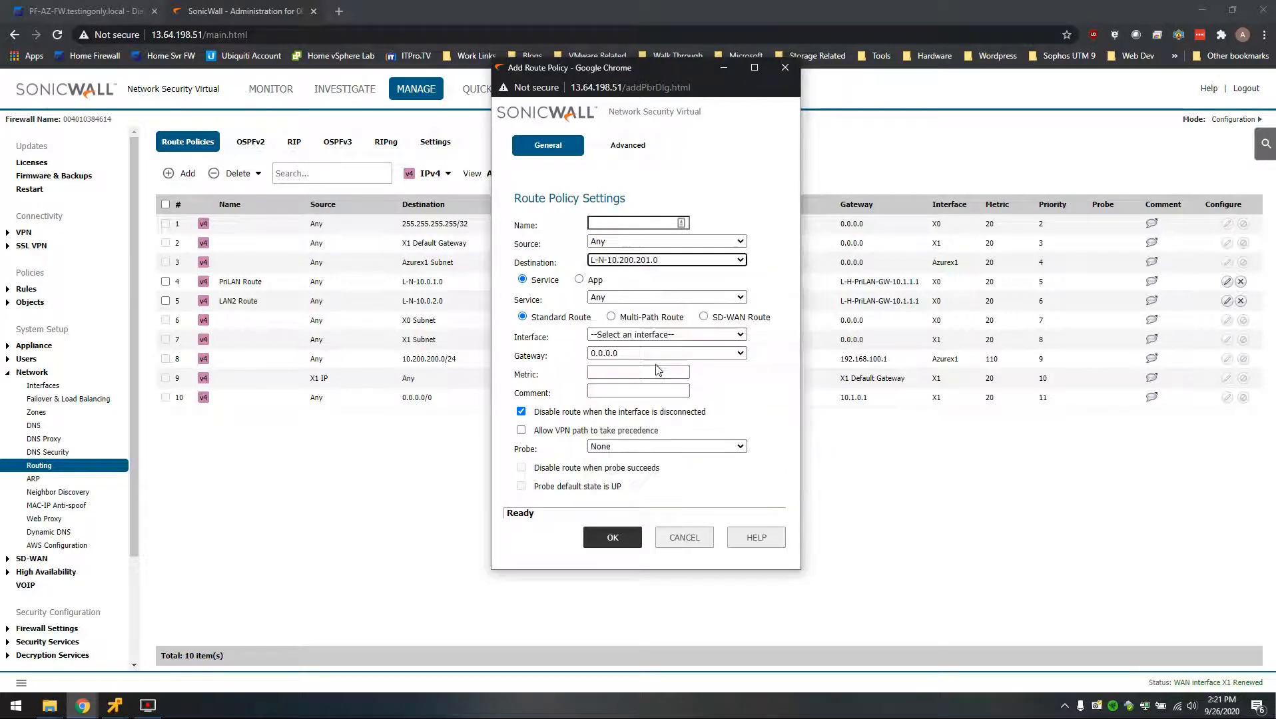
# Set the route policy's interface to X0 and its gateway to L-H-PriLAN-GW-10.1.1.1.
pyautogui.click(627, 335)
pyautogui.click(606, 371)
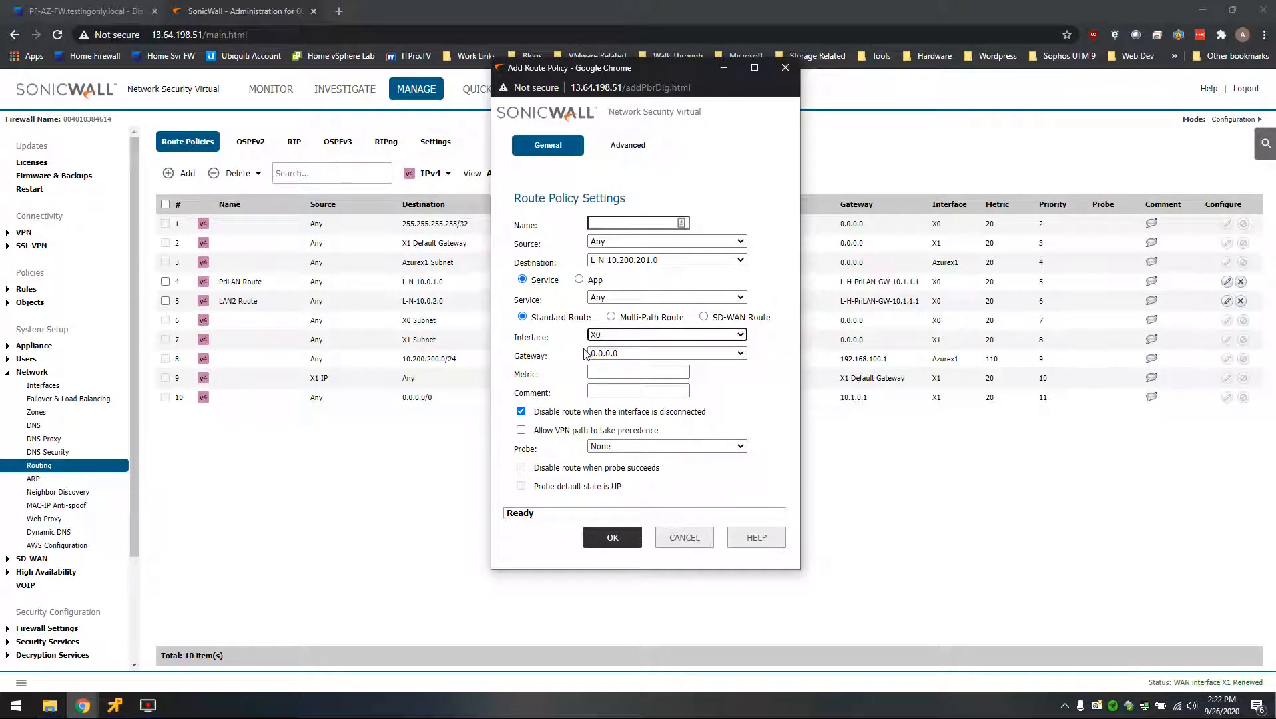
pyautogui.click(619, 353)
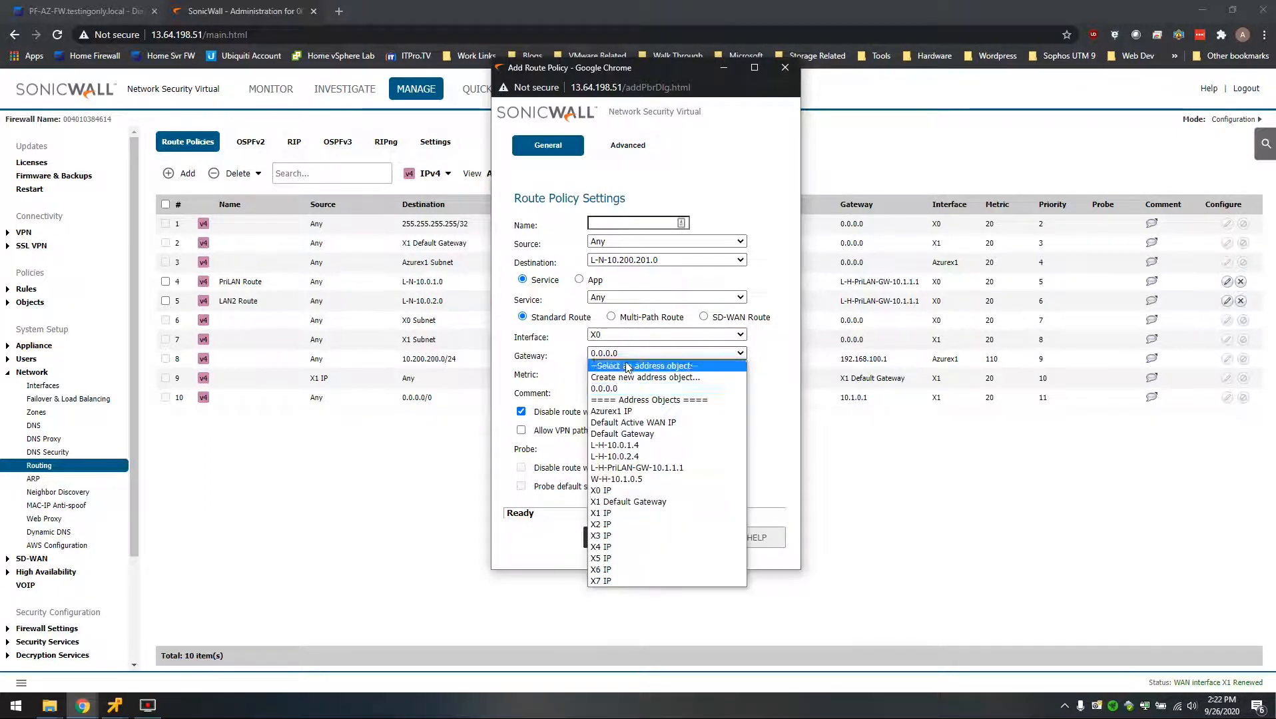
pyautogui.click(692, 469)
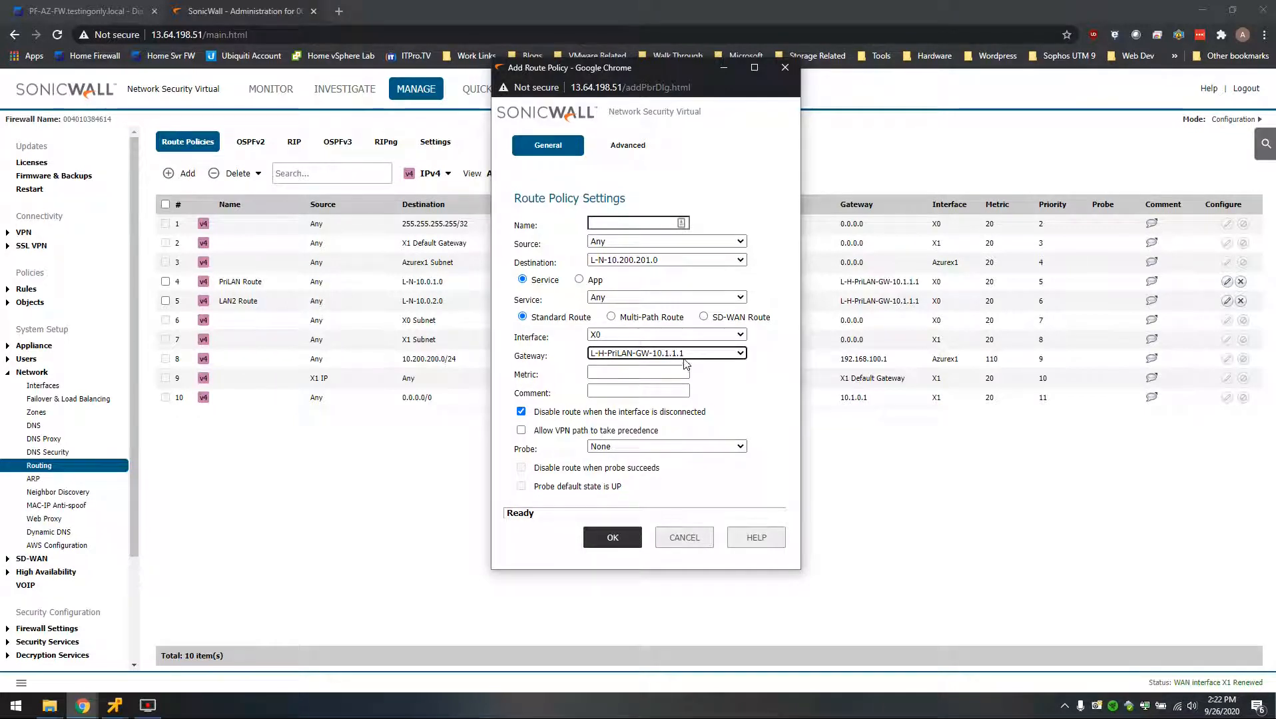
# Set the route policy's metric to 20, name it DR Route and save it.
pyautogui.click(614, 372)
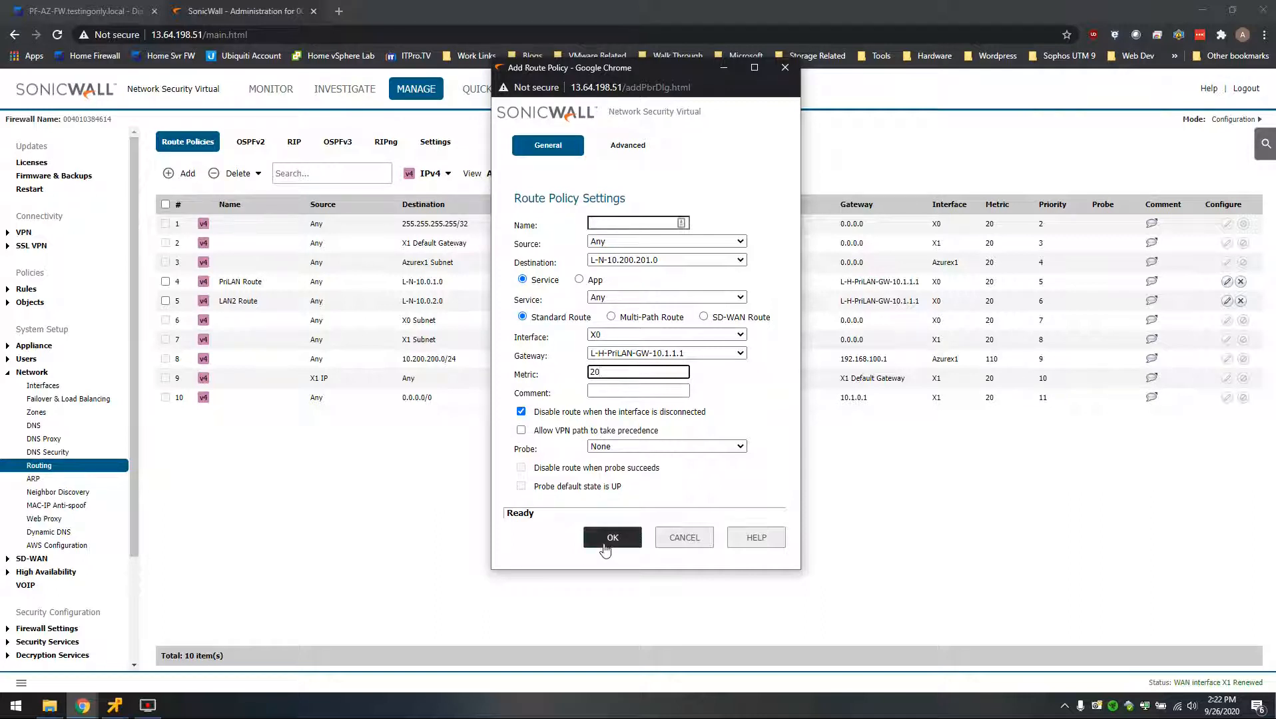
pyautogui.click(620, 223)
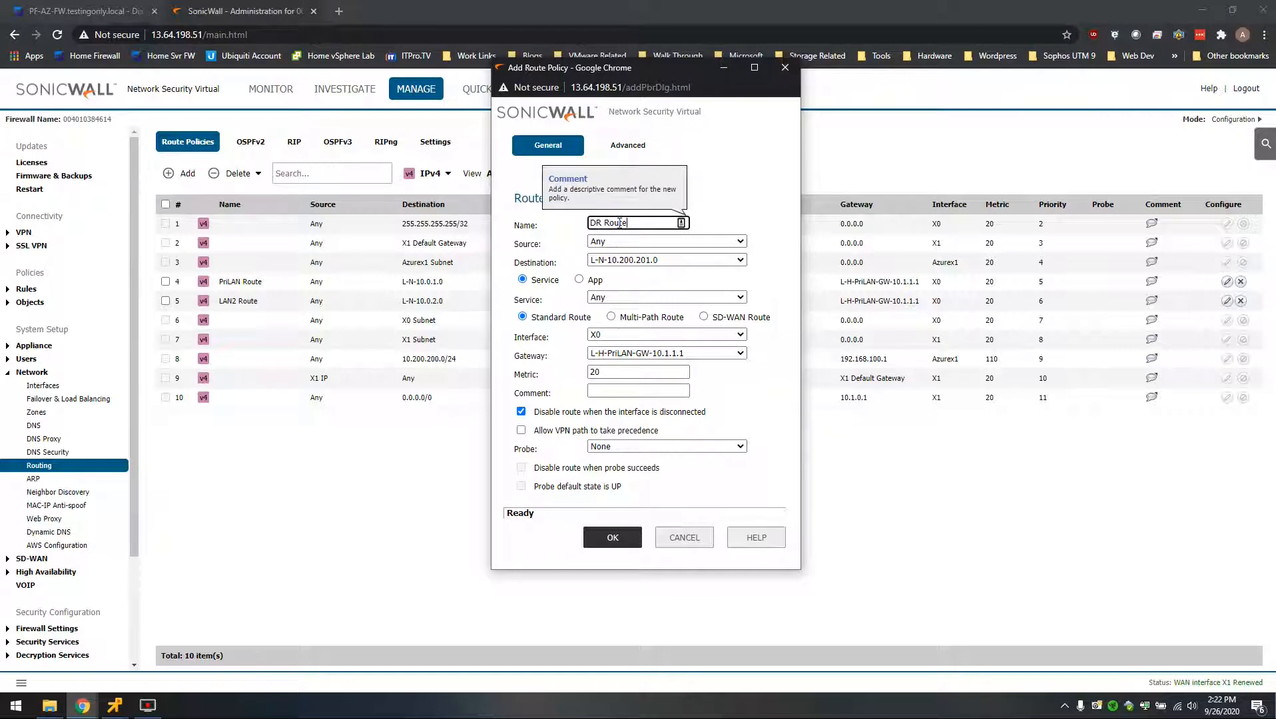
pyautogui.click(616, 540)
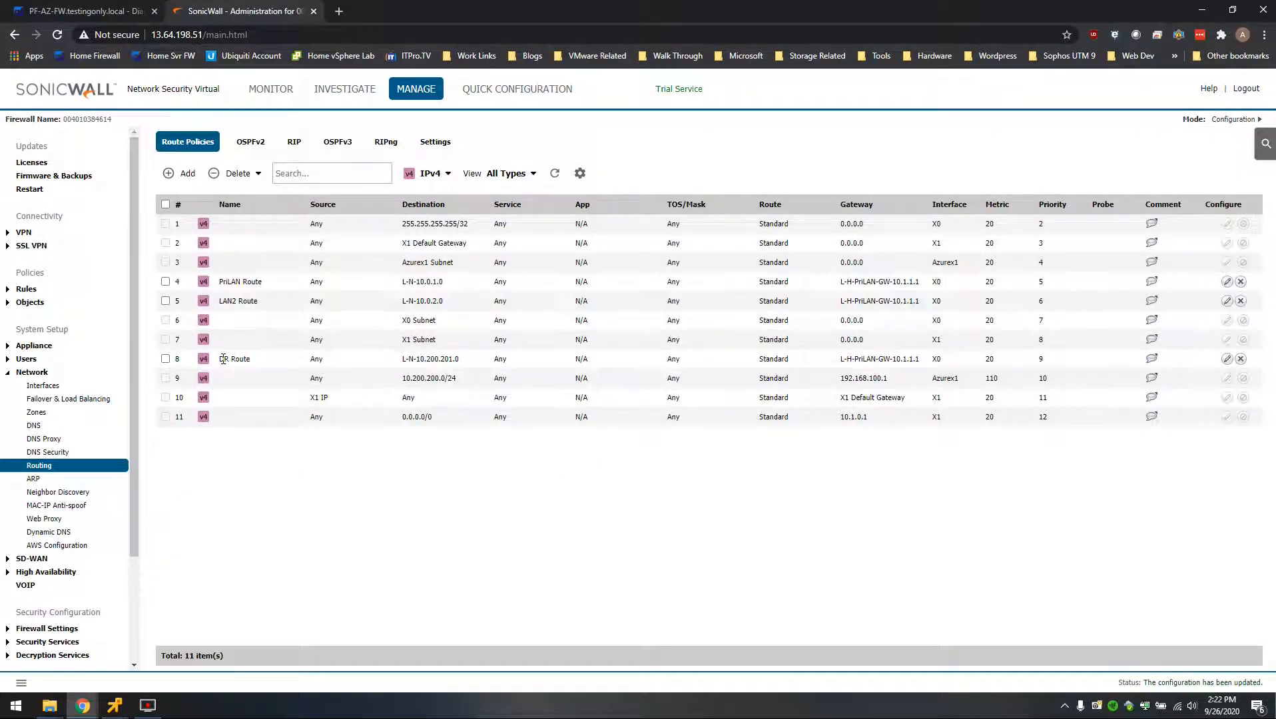
# Review the DR Route entry's name, destination and gateway in the route policies list.
pyautogui.moveTo(220, 360); pyautogui.dragTo(294, 362)
pyautogui.moveTo(402, 363); pyautogui.dragTo(472, 374)
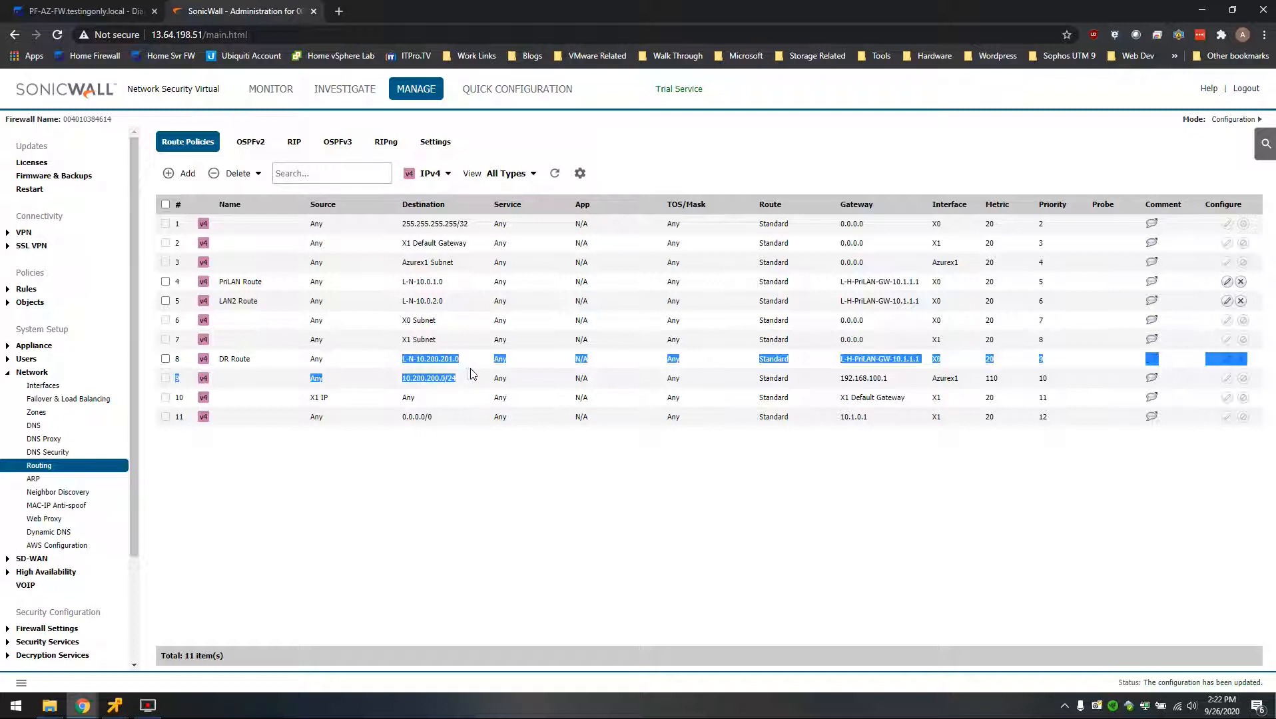
pyautogui.click(468, 368)
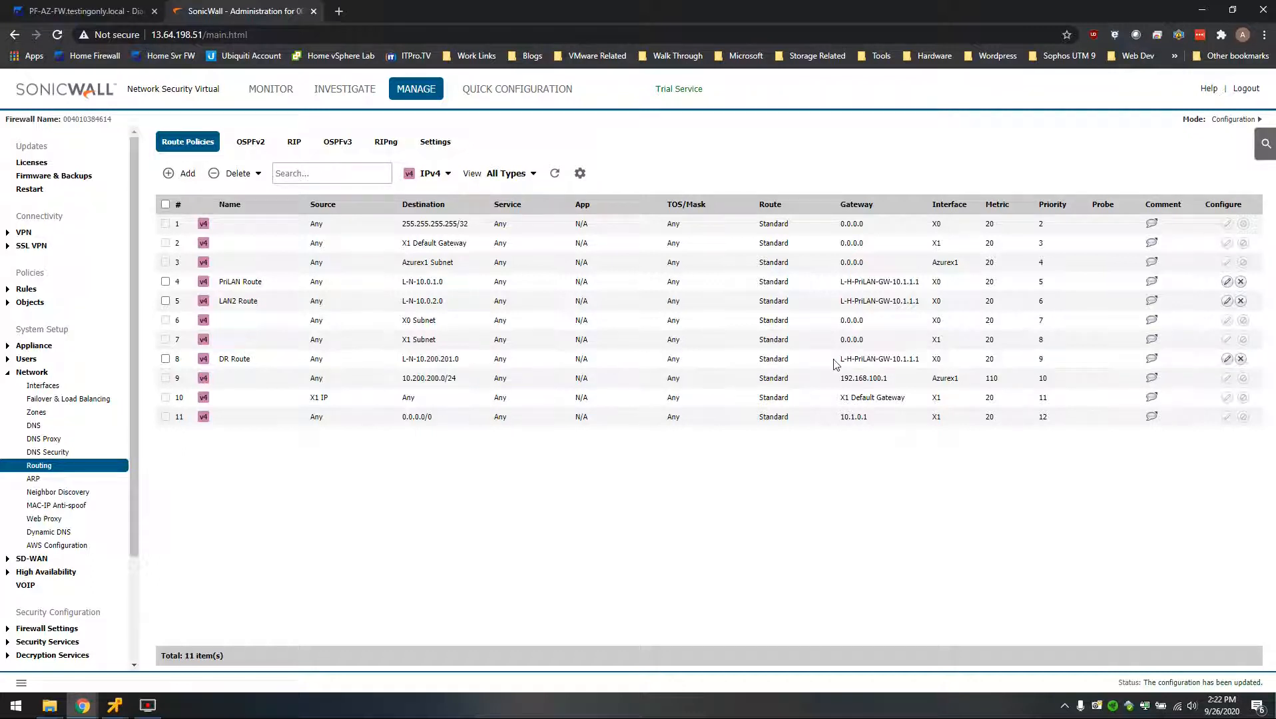
pyautogui.moveTo(835, 363); pyautogui.dragTo(925, 371)
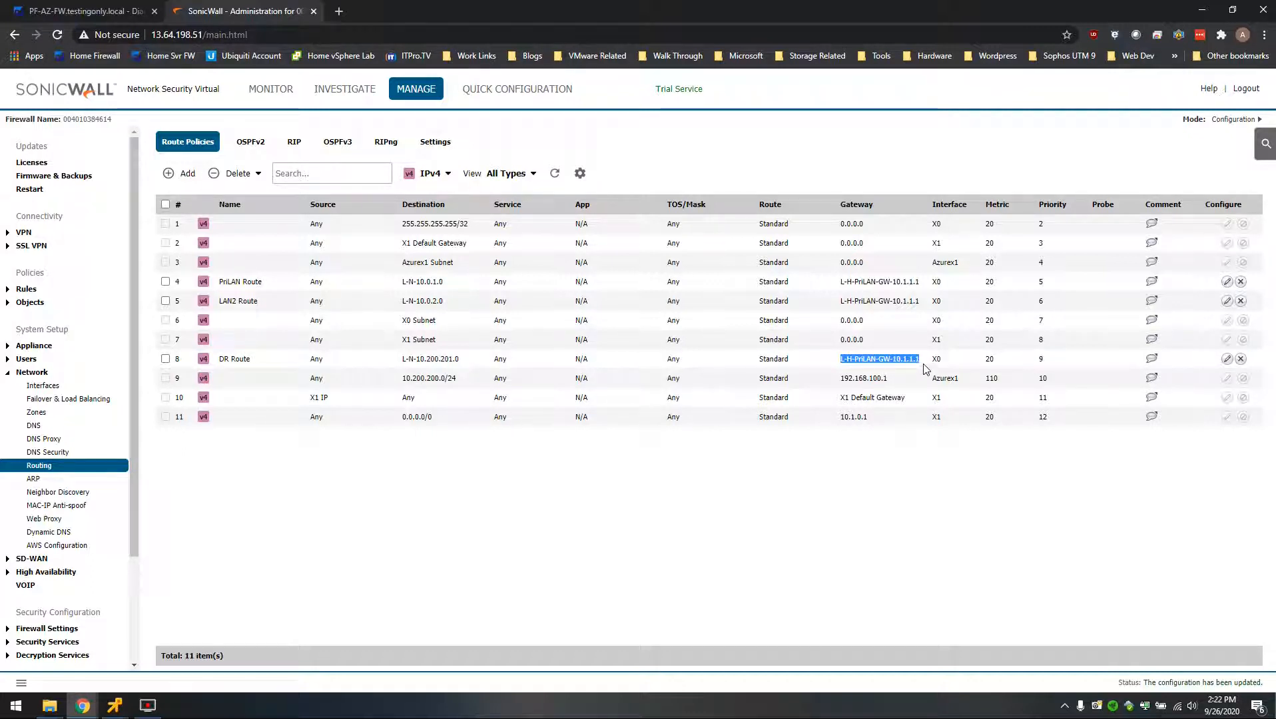
pyautogui.moveTo(926, 364); pyautogui.dragTo(854, 360)
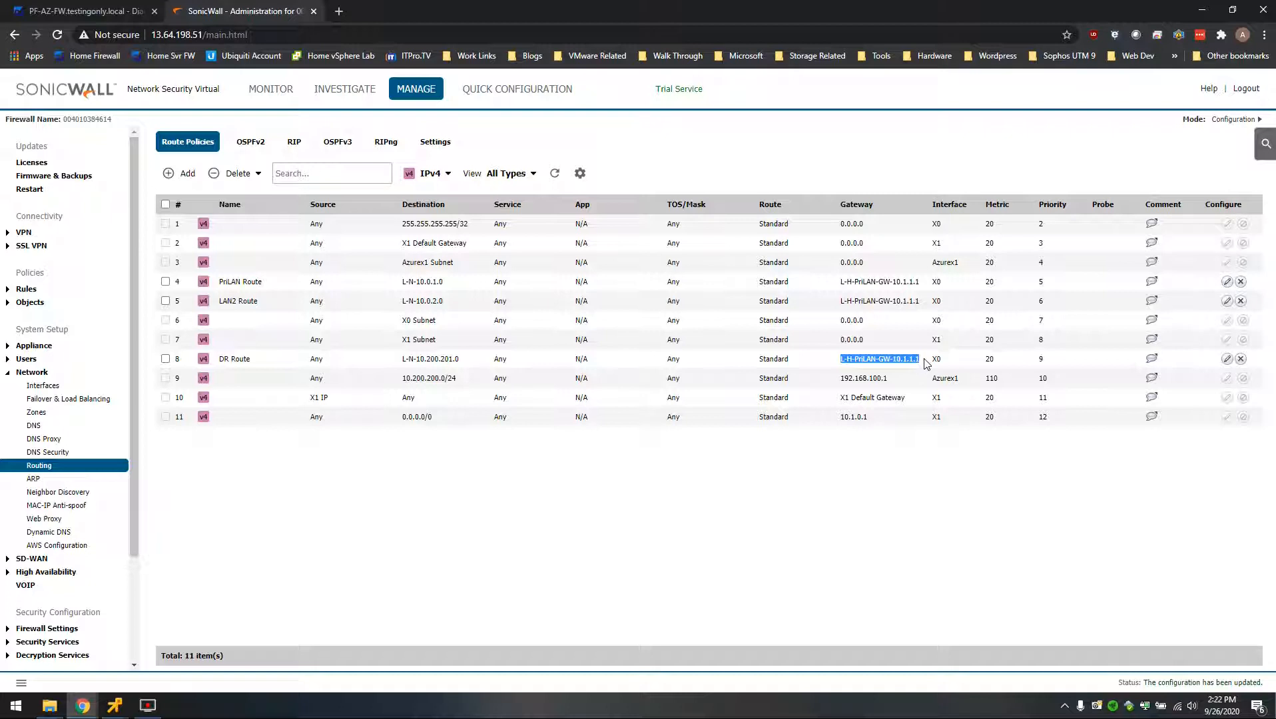
pyautogui.moveTo(924, 364); pyautogui.dragTo(842, 362)
pyautogui.moveTo(925, 364); pyautogui.dragTo(839, 363)
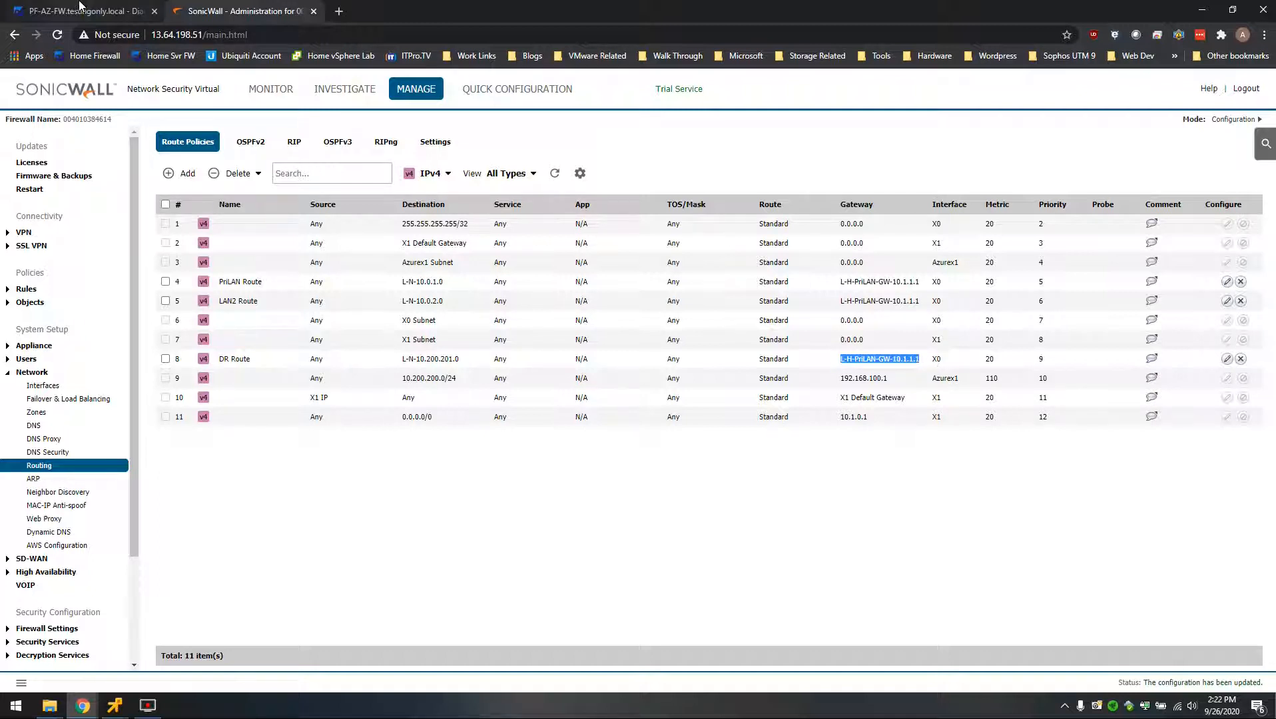
# Return to the pfSense routing table, refresh it and check the gateway and network interface of the 10.200.201.0/24 route.
pyautogui.click(80, 11)
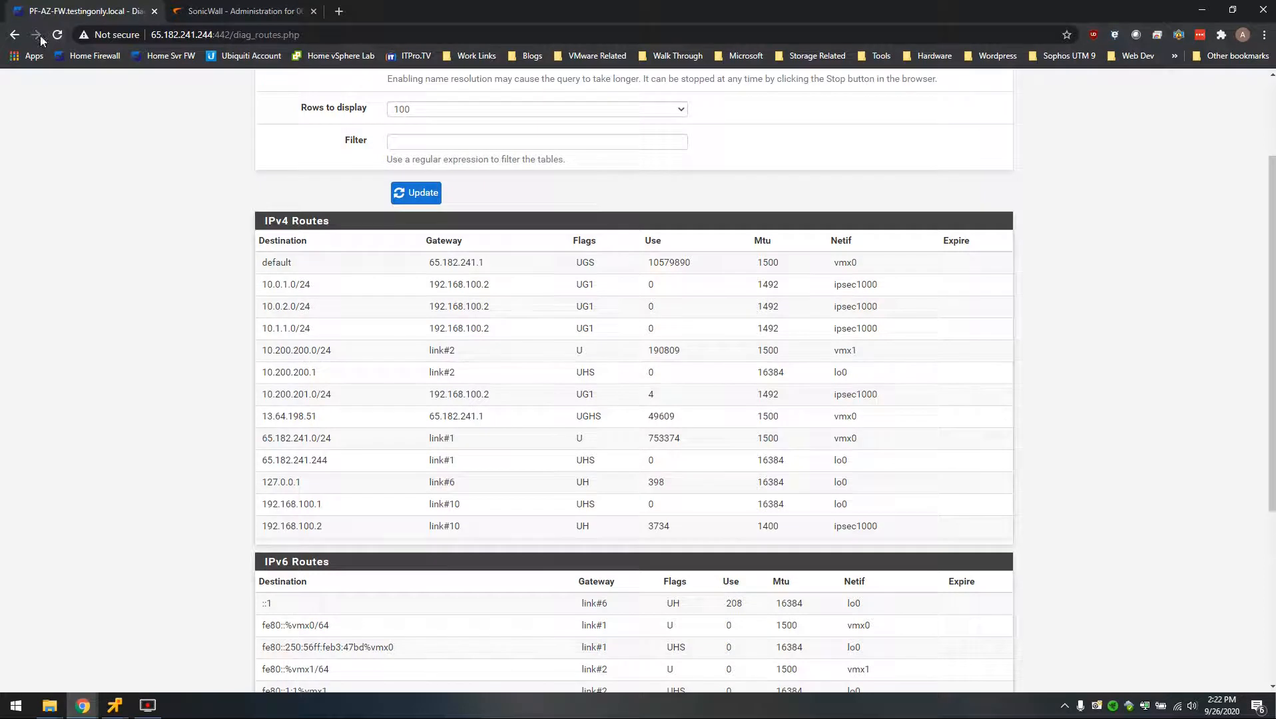
pyautogui.click(58, 34)
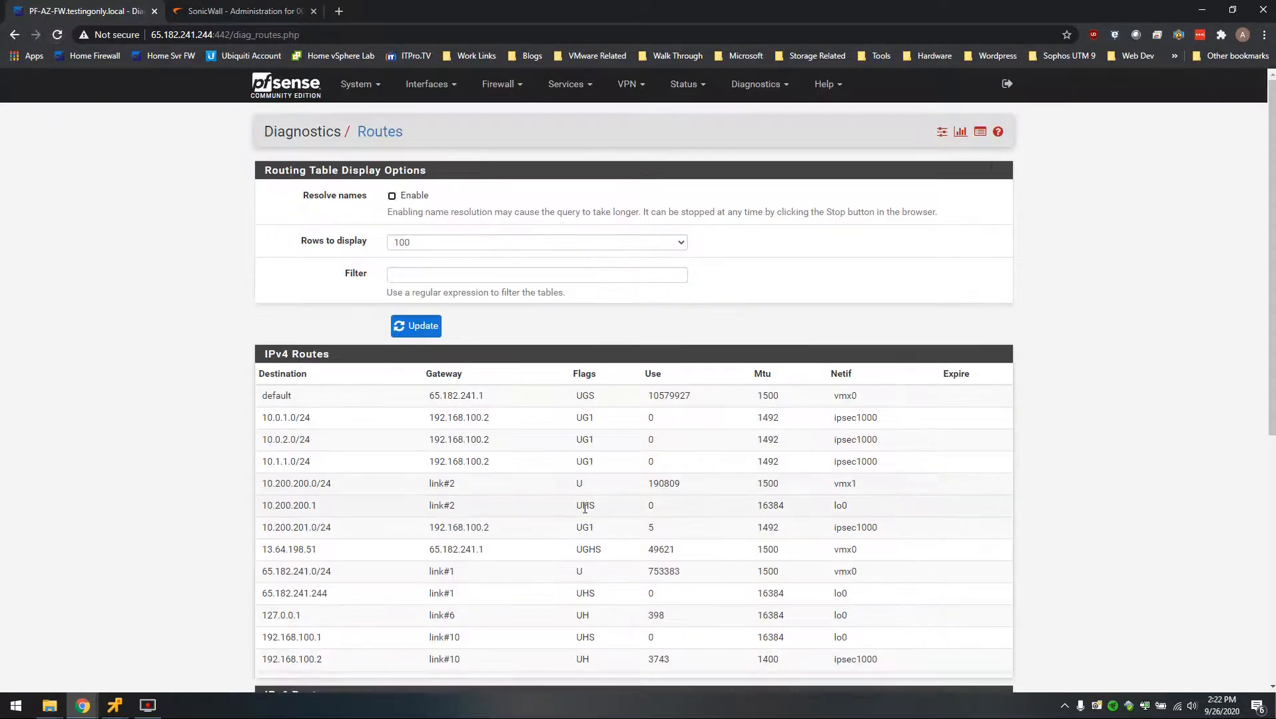
pyautogui.moveTo(260, 394); pyautogui.dragTo(371, 402)
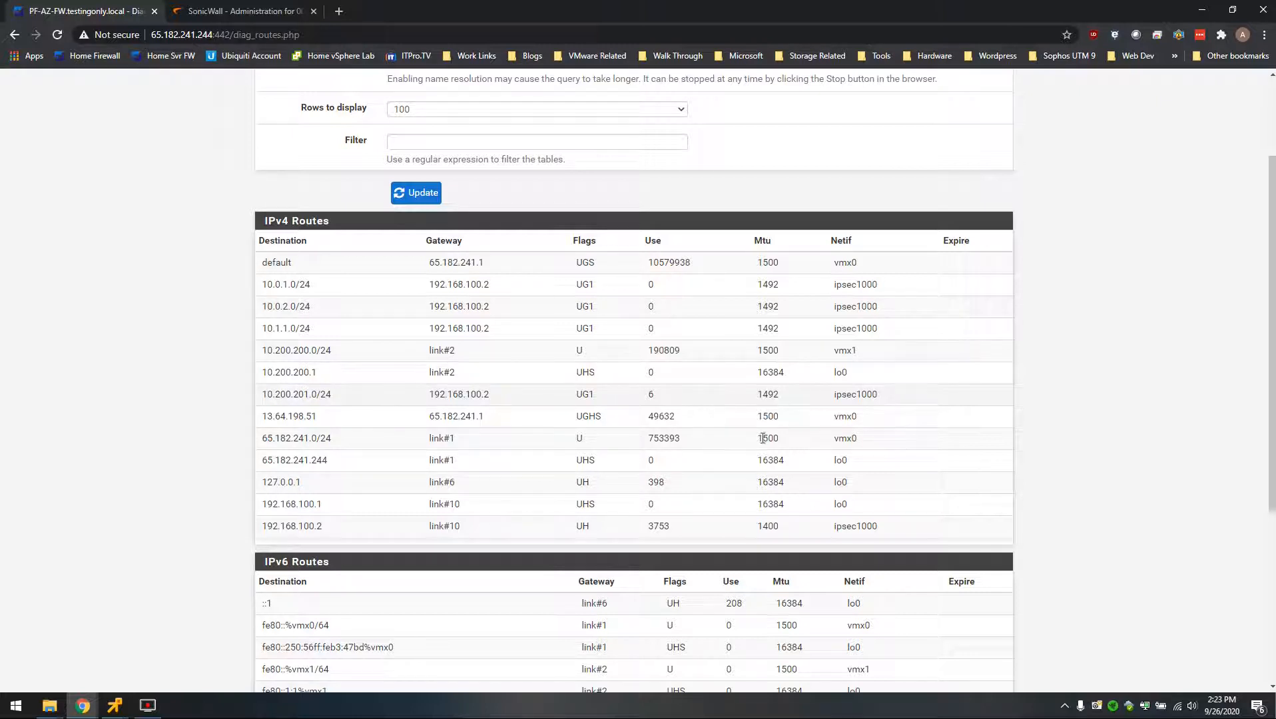
pyautogui.moveTo(834, 395); pyautogui.dragTo(880, 401)
pyautogui.moveTo(422, 402); pyautogui.dragTo(507, 402)
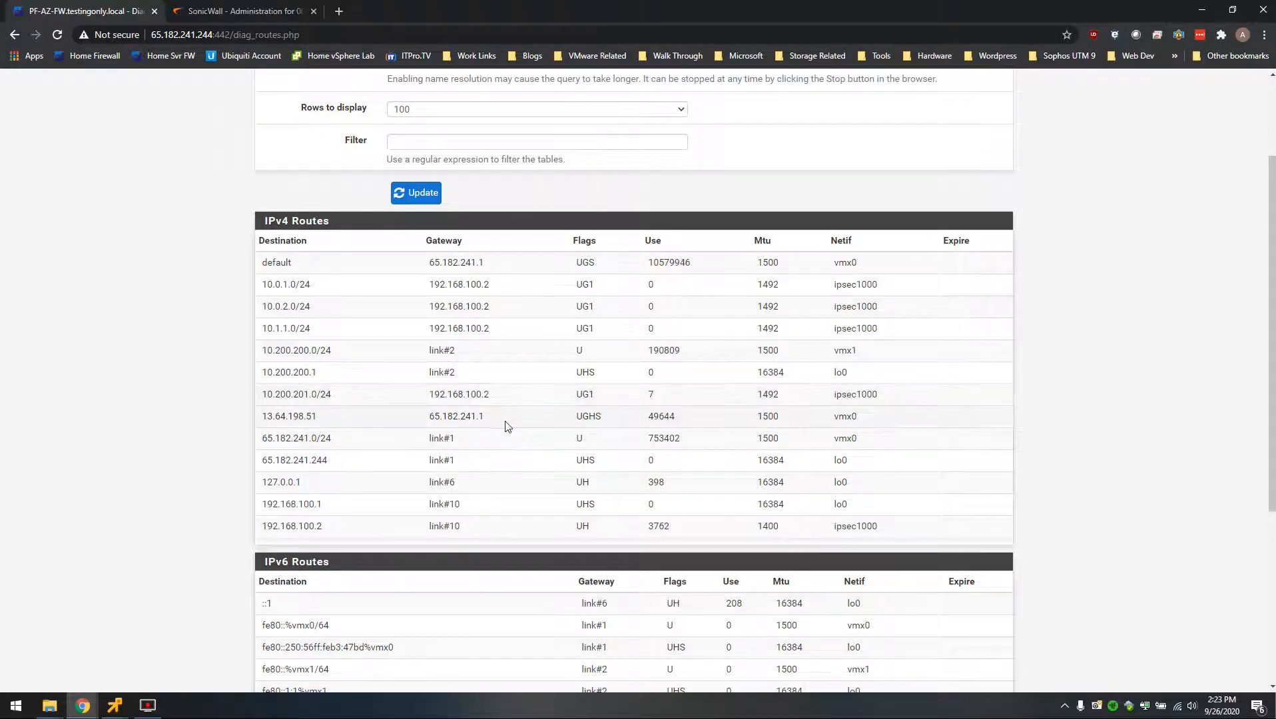
# Switch from the pfSense routes to SonicWall and review the Azurex1 VPN policy's general, proposal and advanced settings without changing them.
pyautogui.doubleClick(446, 395)
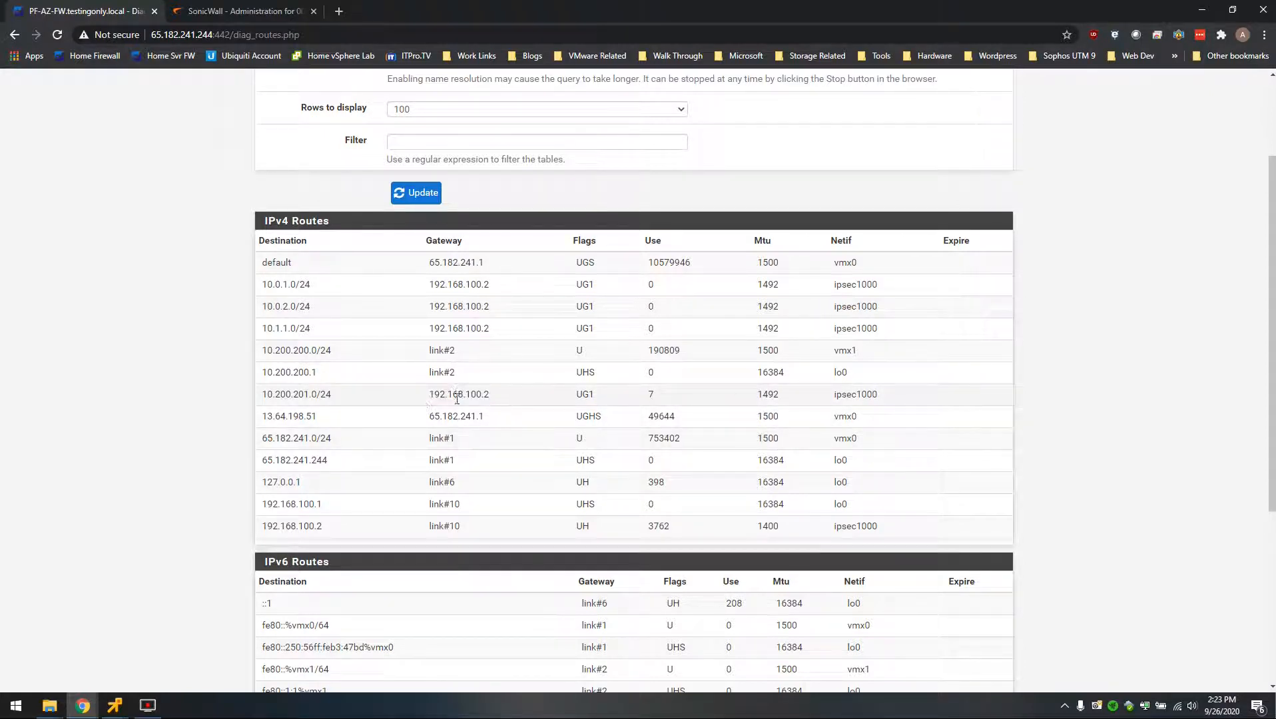
pyautogui.moveTo(503, 396)
pyautogui.mouseDown()
pyautogui.moveTo(430, 399)
pyautogui.moveTo(497, 398)
pyautogui.mouseUp()
pyautogui.click(240, 11)
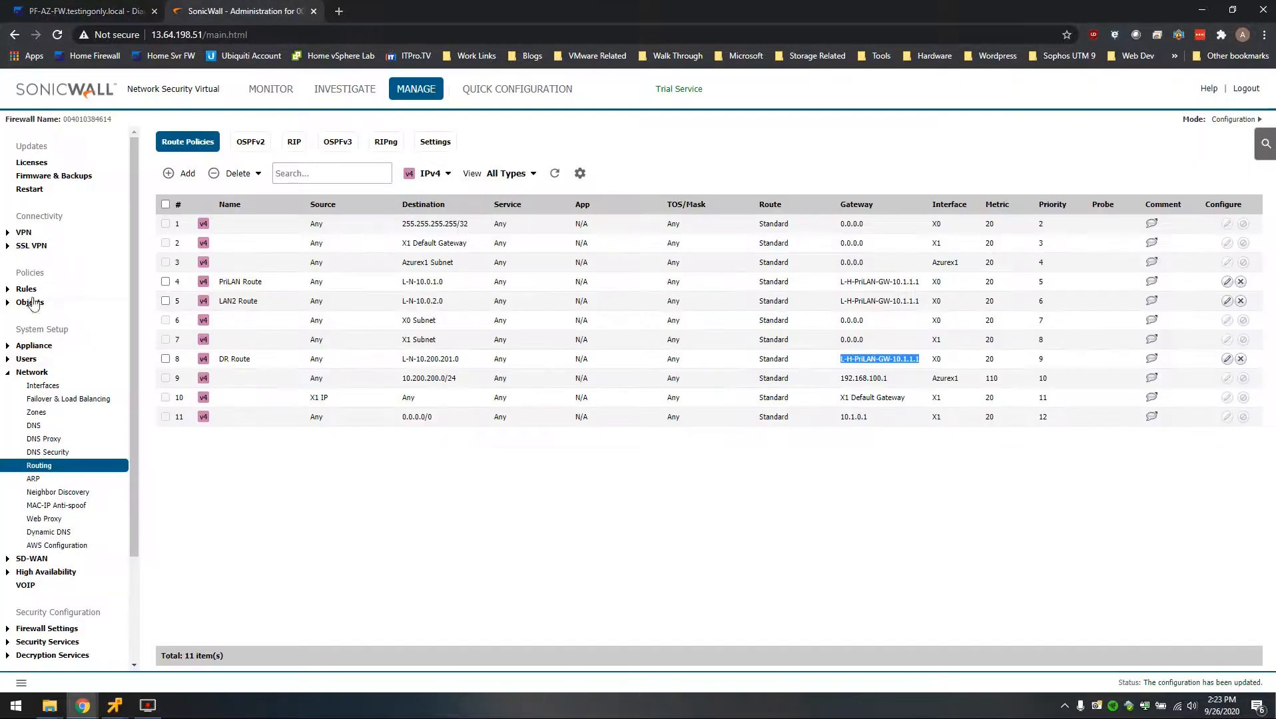
pyautogui.click(73, 233)
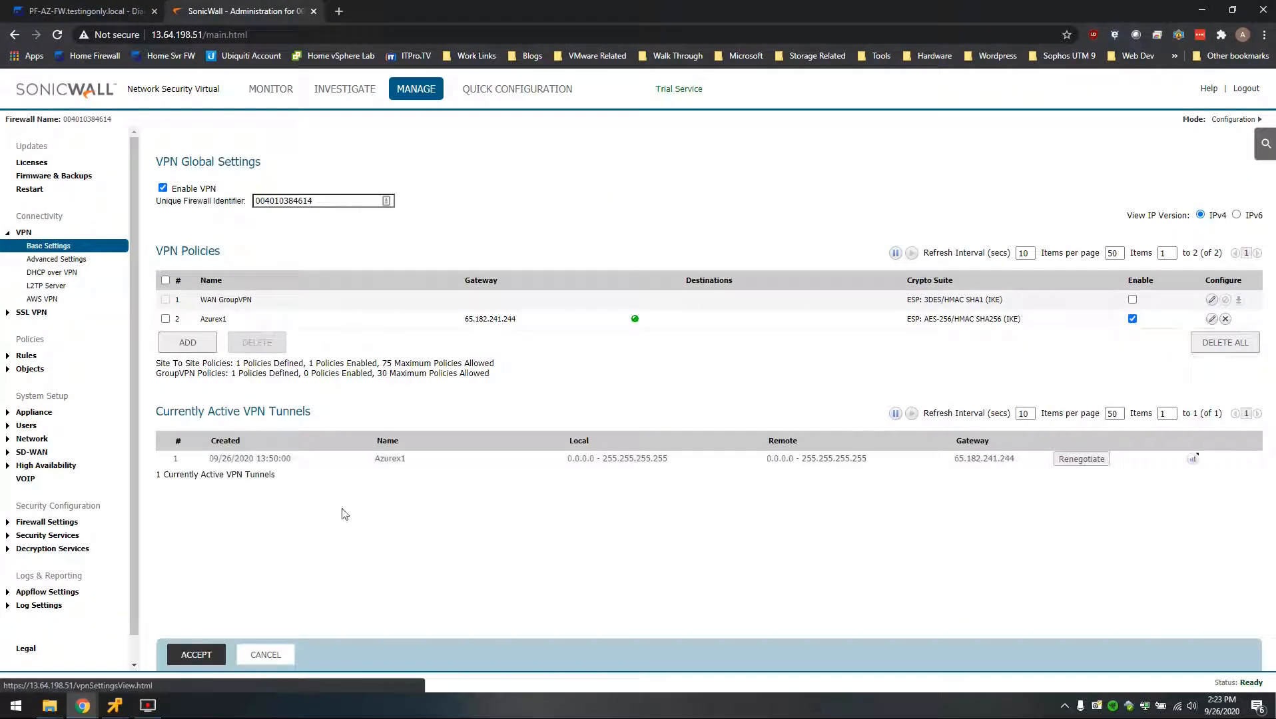
pyautogui.click(1211, 320)
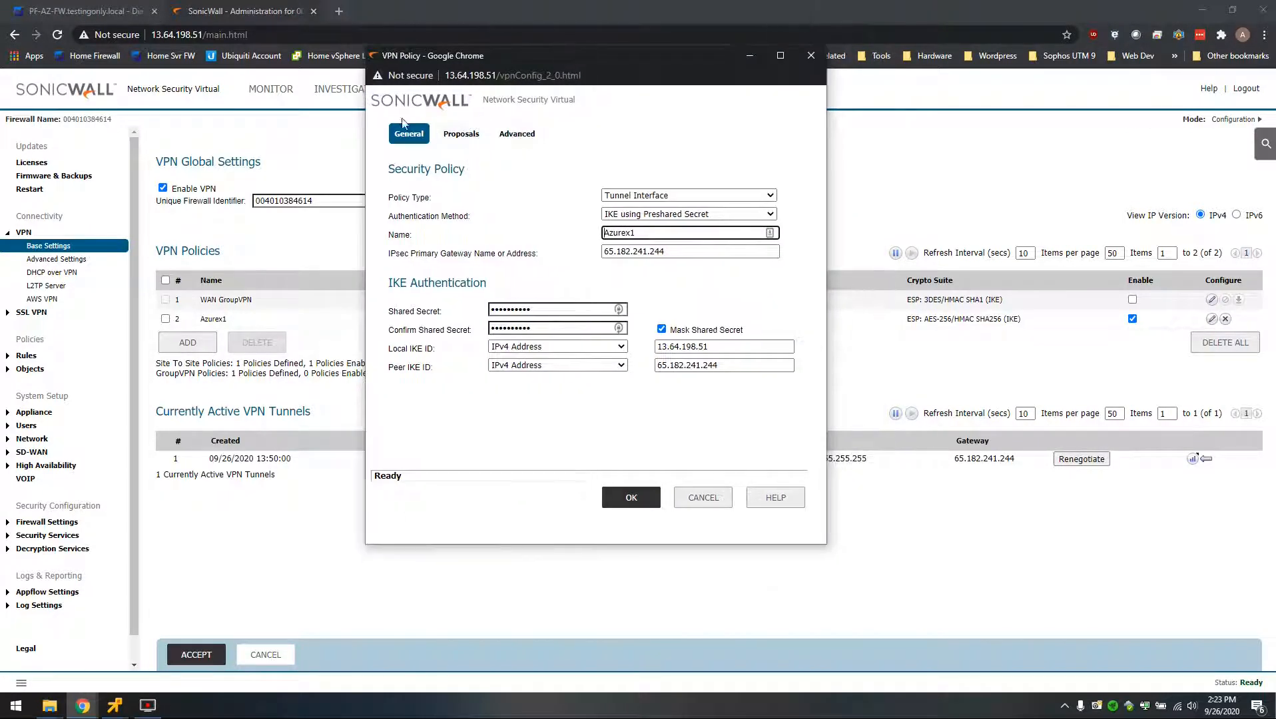
pyautogui.click(466, 135)
pyautogui.click(517, 134)
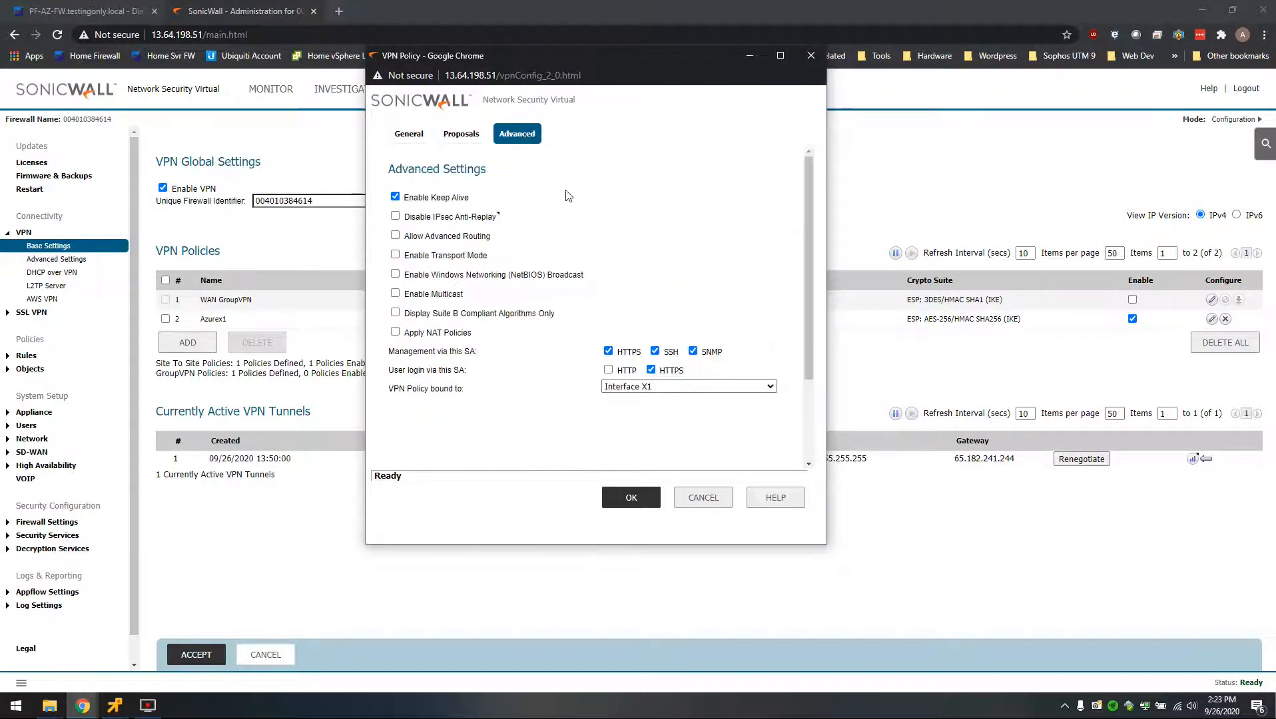
pyautogui.click(409, 134)
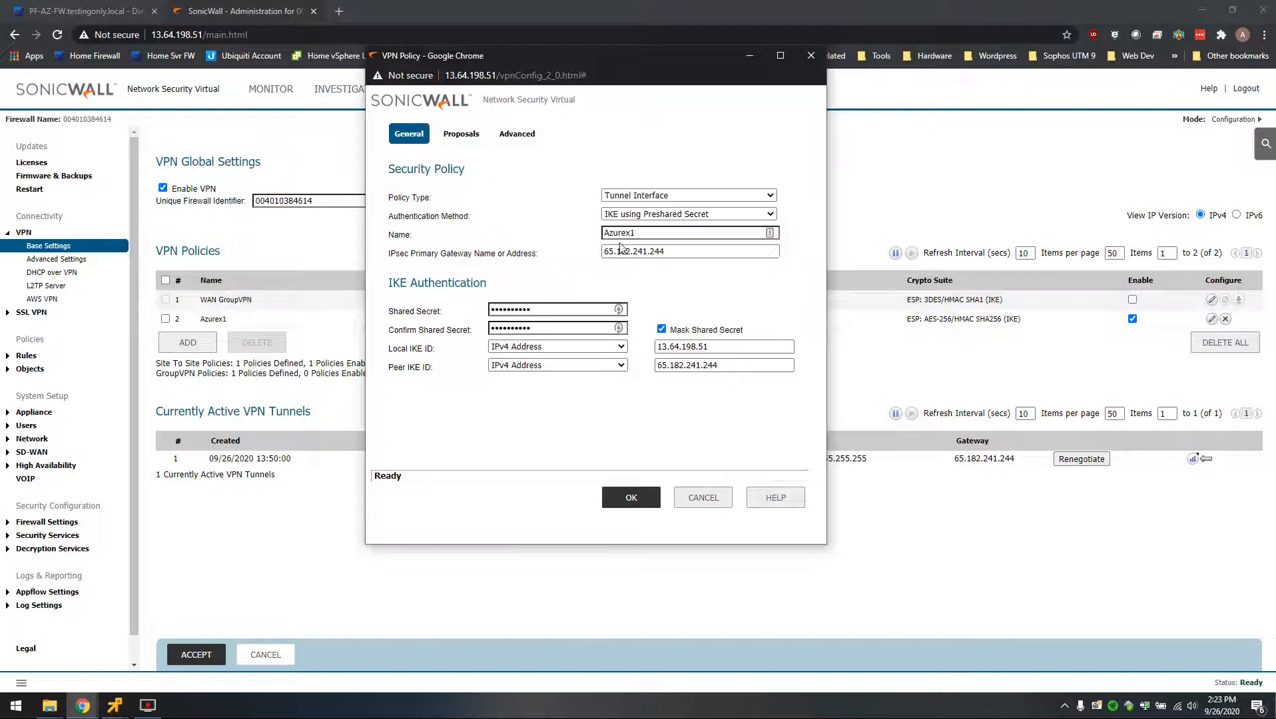
pyautogui.click(693, 501)
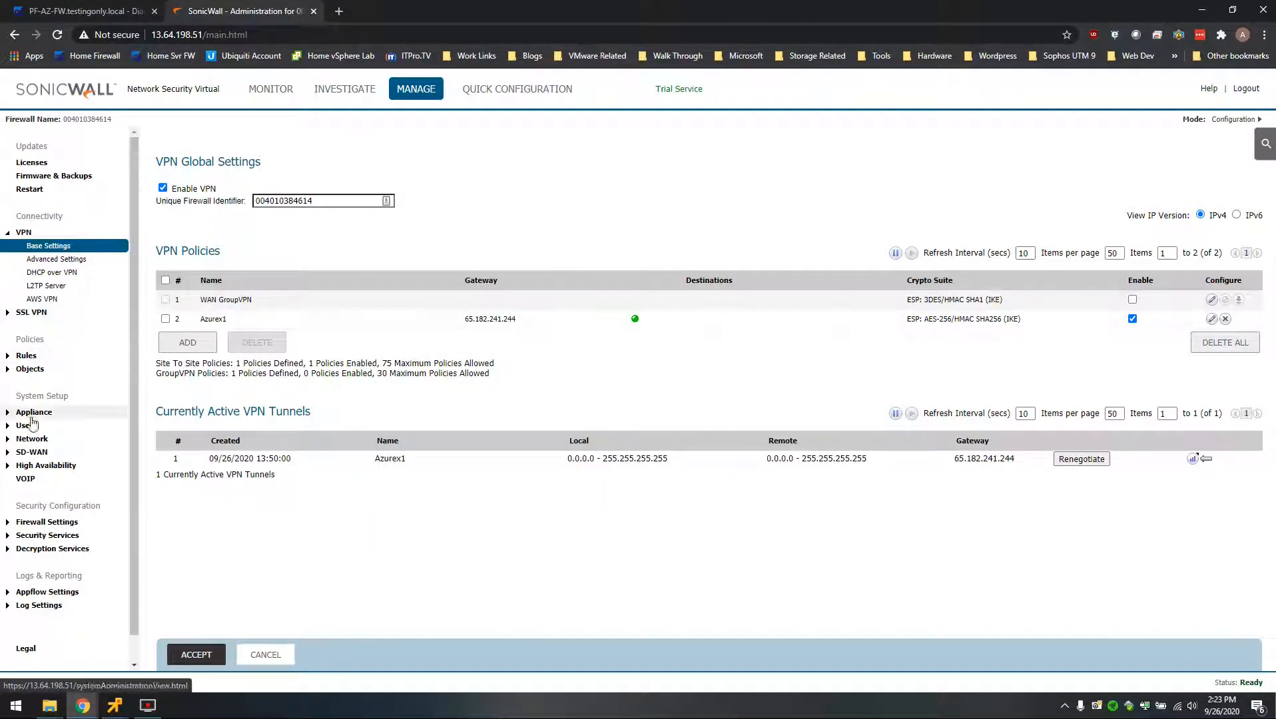
# Check the Azurex1 VPN interface's zone and IP address in SonicWall's network interface settings.
pyautogui.click(32, 439)
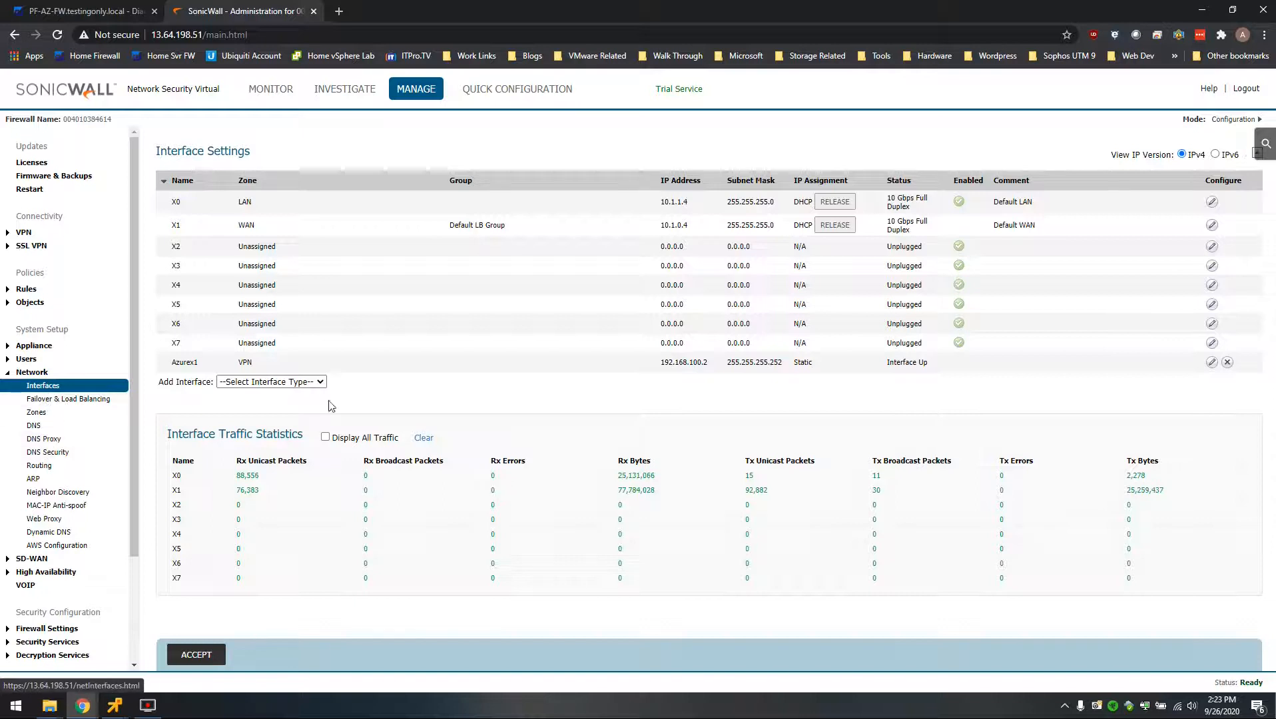
pyautogui.doubleClick(184, 363)
pyautogui.keyDown('shift'); pyautogui.click(275, 364); pyautogui.keyUp('shift')
pyautogui.click(648, 365)
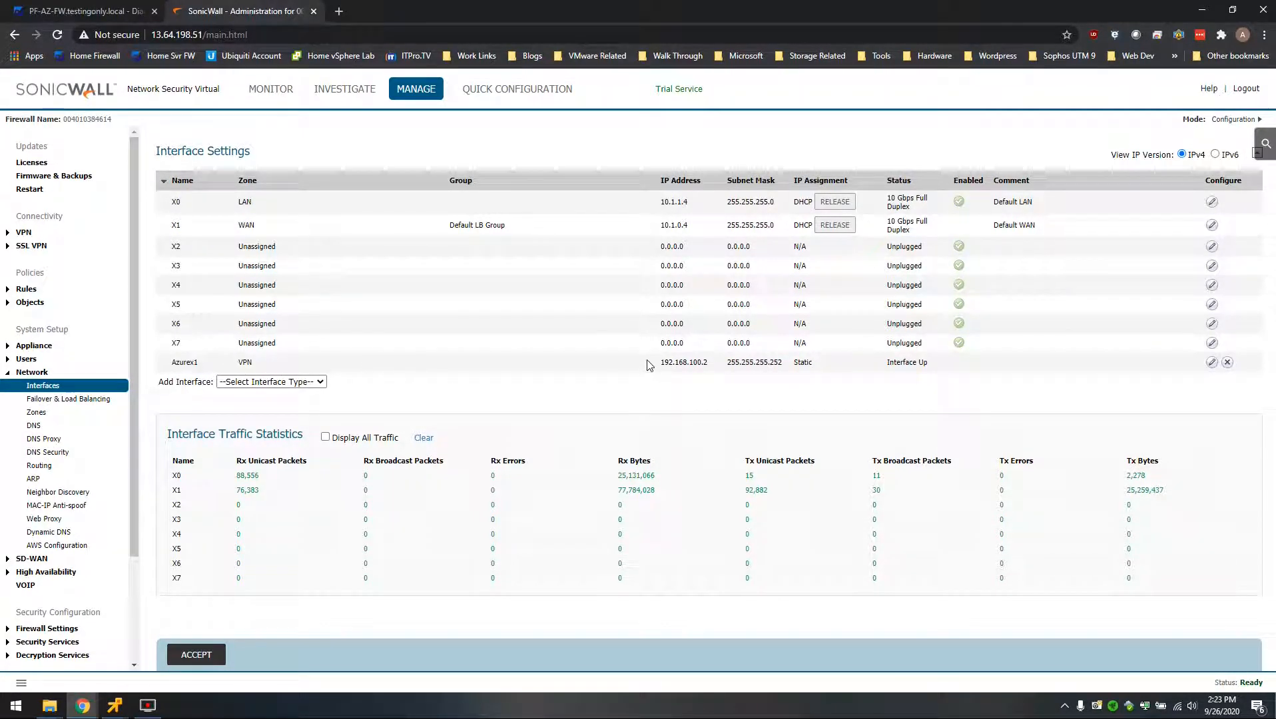
pyautogui.moveTo(661, 365); pyautogui.dragTo(710, 363)
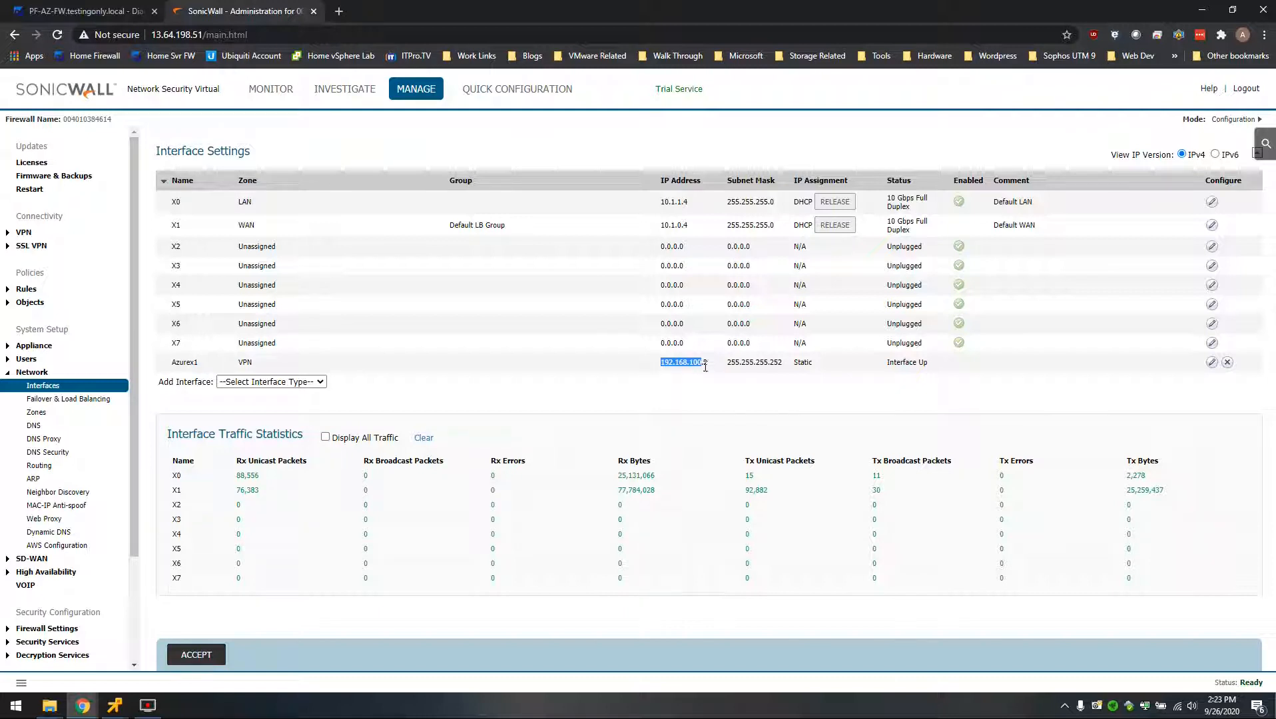
pyautogui.click(708, 363)
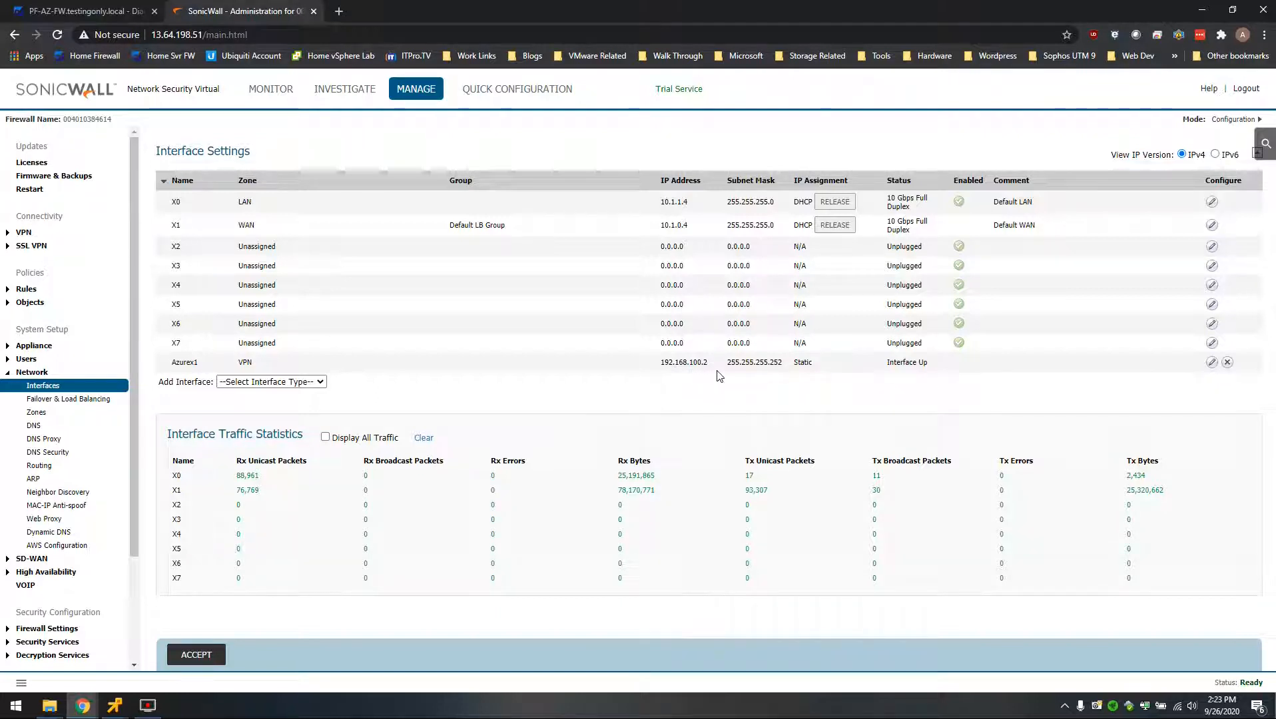
pyautogui.moveTo(172, 363); pyautogui.dragTo(693, 360)
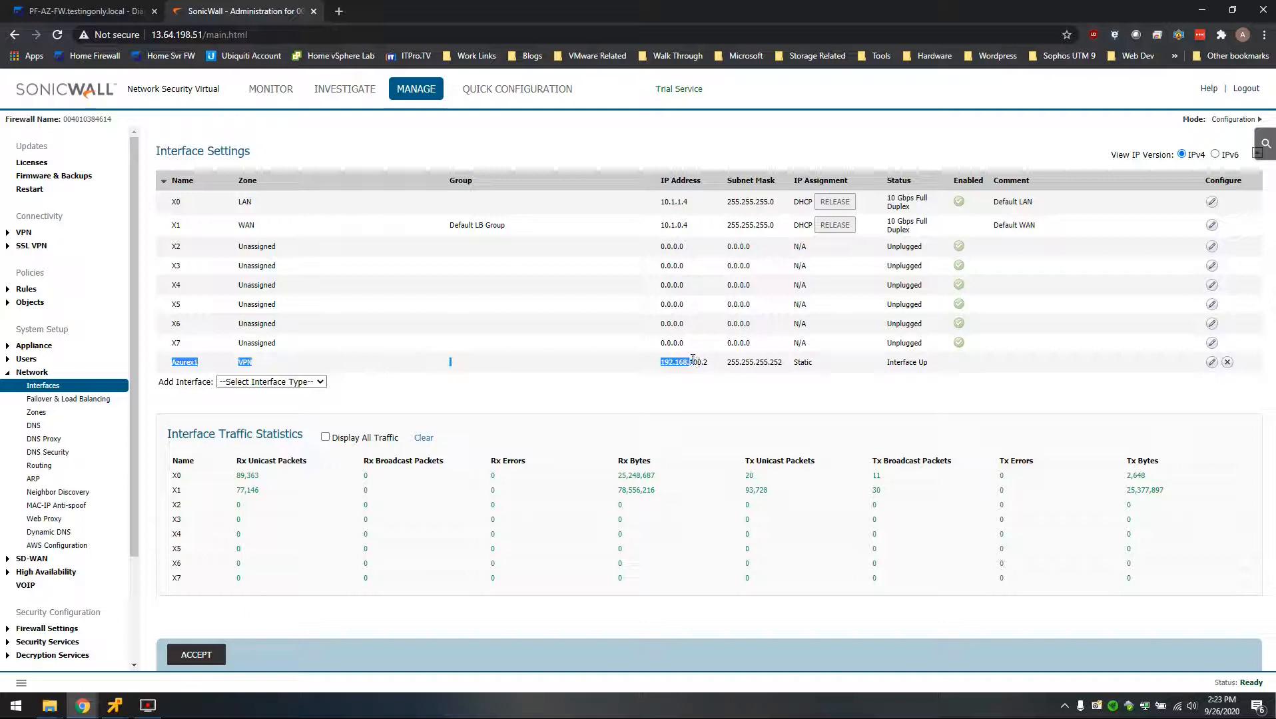
pyautogui.click(859, 368)
# Switch to the Azure portal, open the DR-RG resource group and refresh its resource list.
pyautogui.click(110, 7)
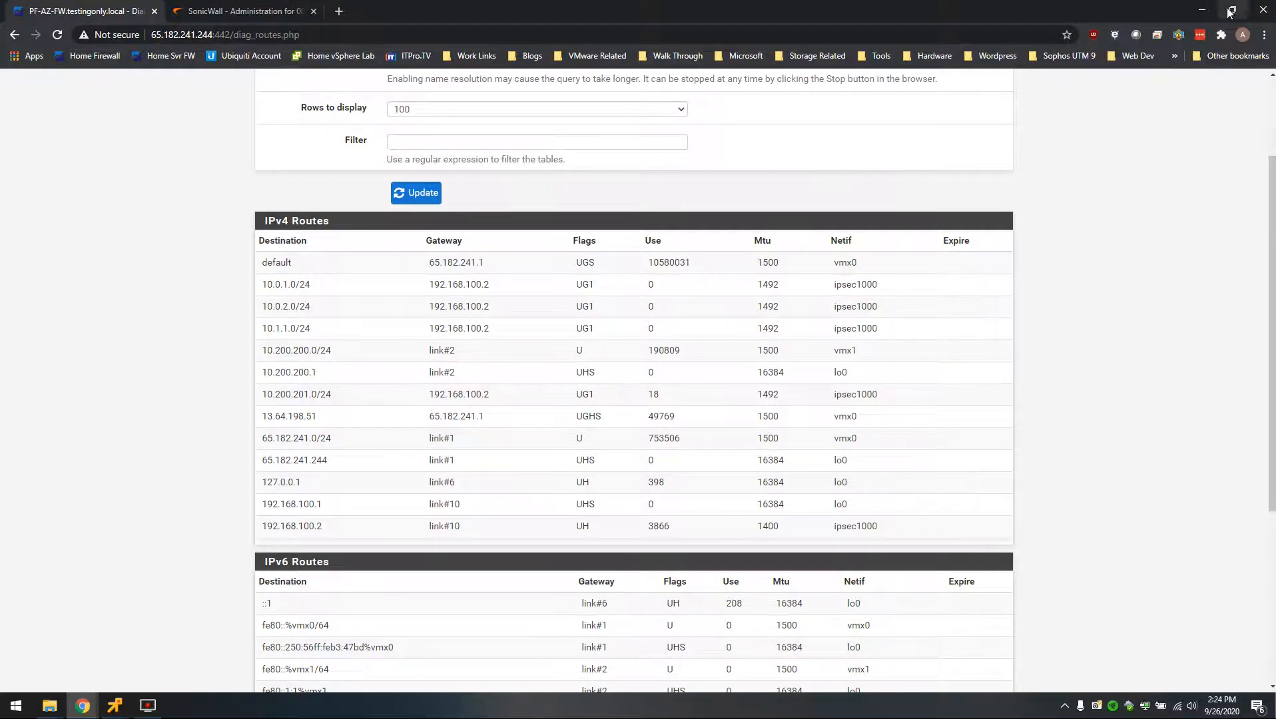
pyautogui.click(1204, 9)
pyautogui.click(874, 20)
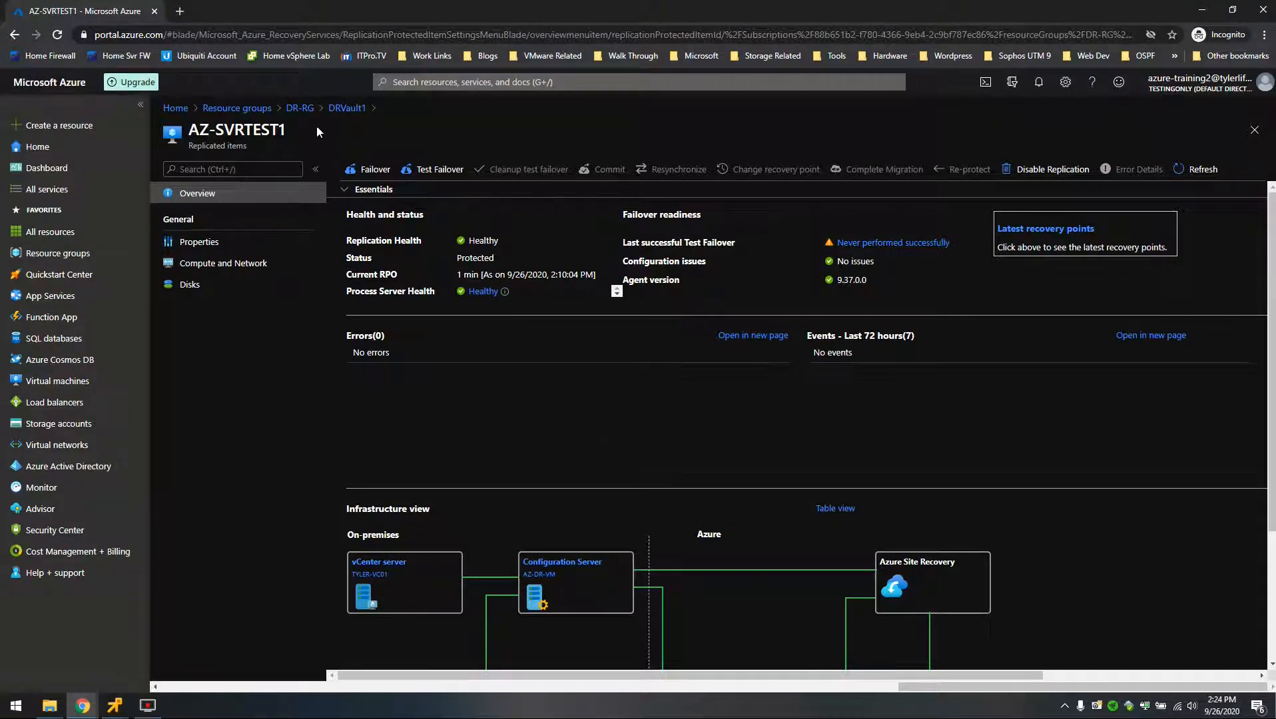
pyautogui.click(300, 110)
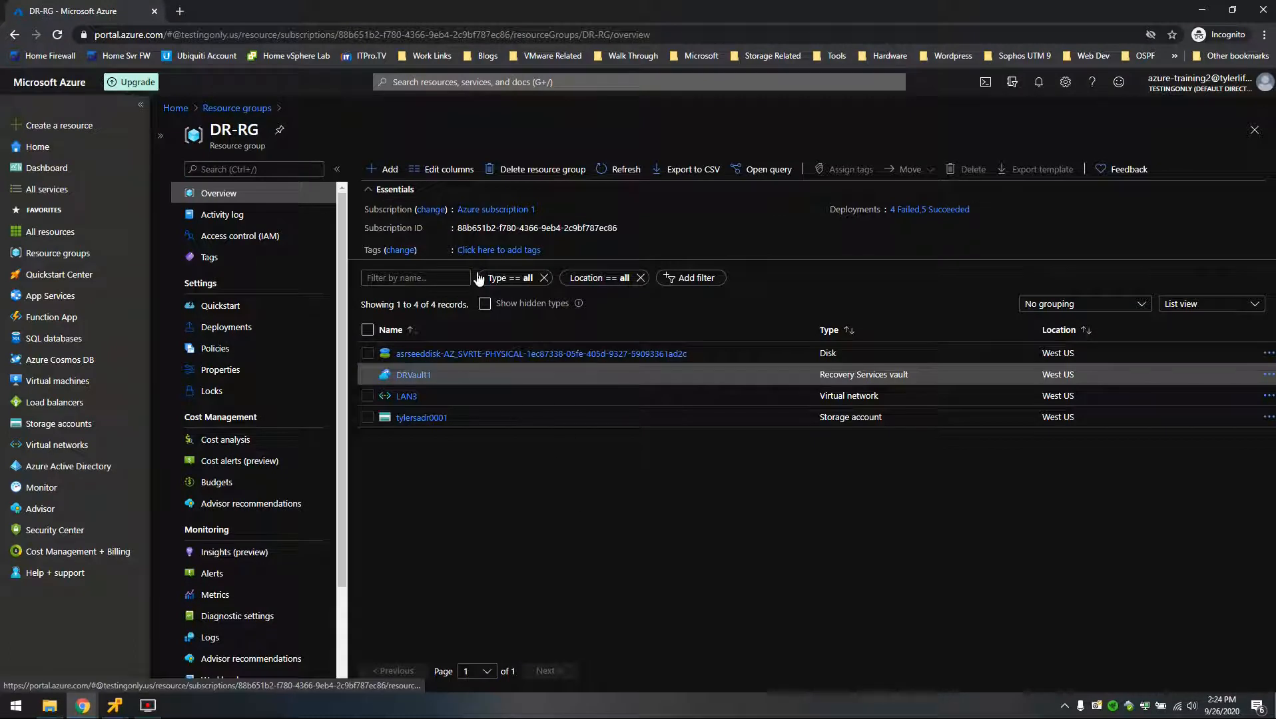
pyautogui.click(614, 171)
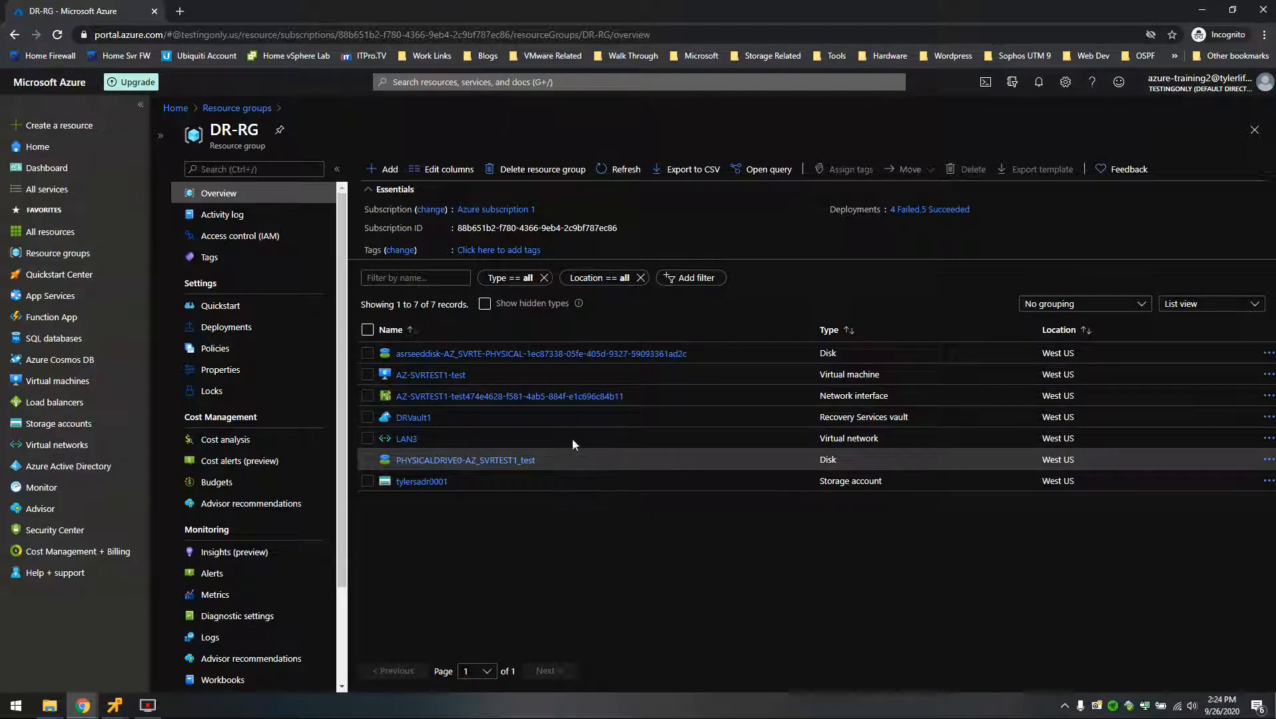
# Open the AZ-SVRTEST1-test network interface's IP configurations and compare its private address with the ping target in the AZ-TEST1 console.
pyautogui.click(591, 400)
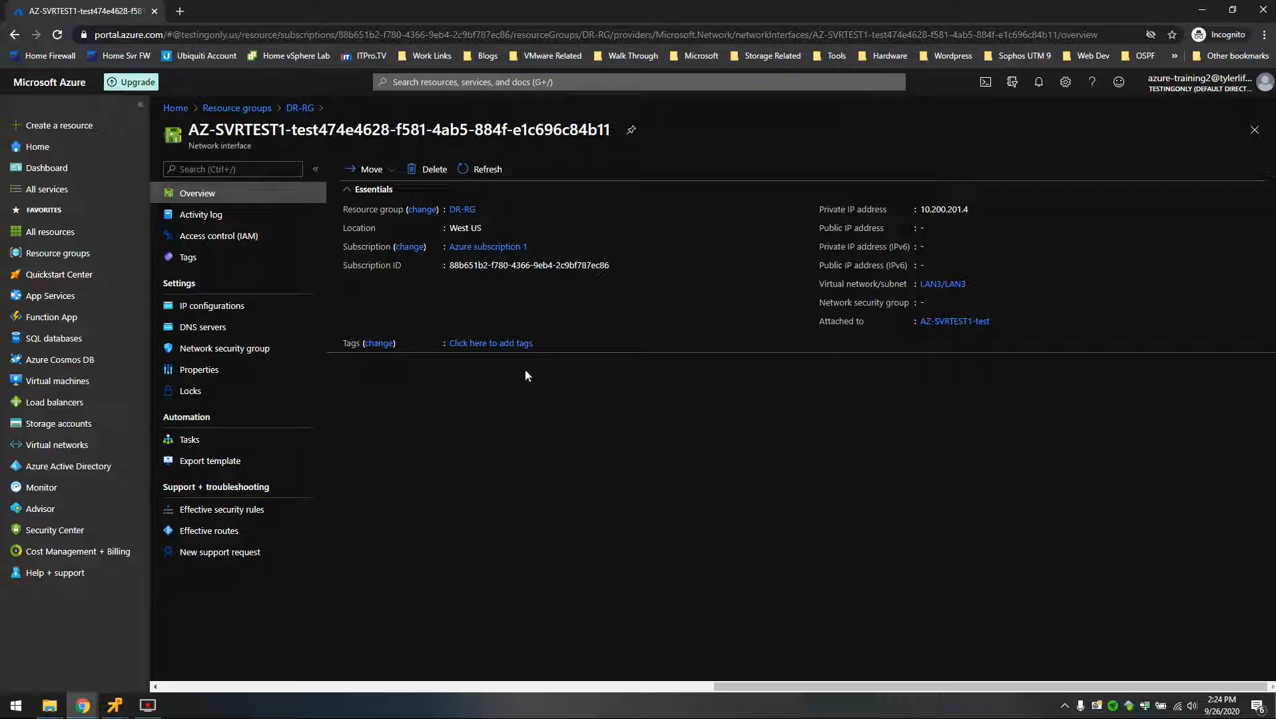
pyautogui.click(212, 307)
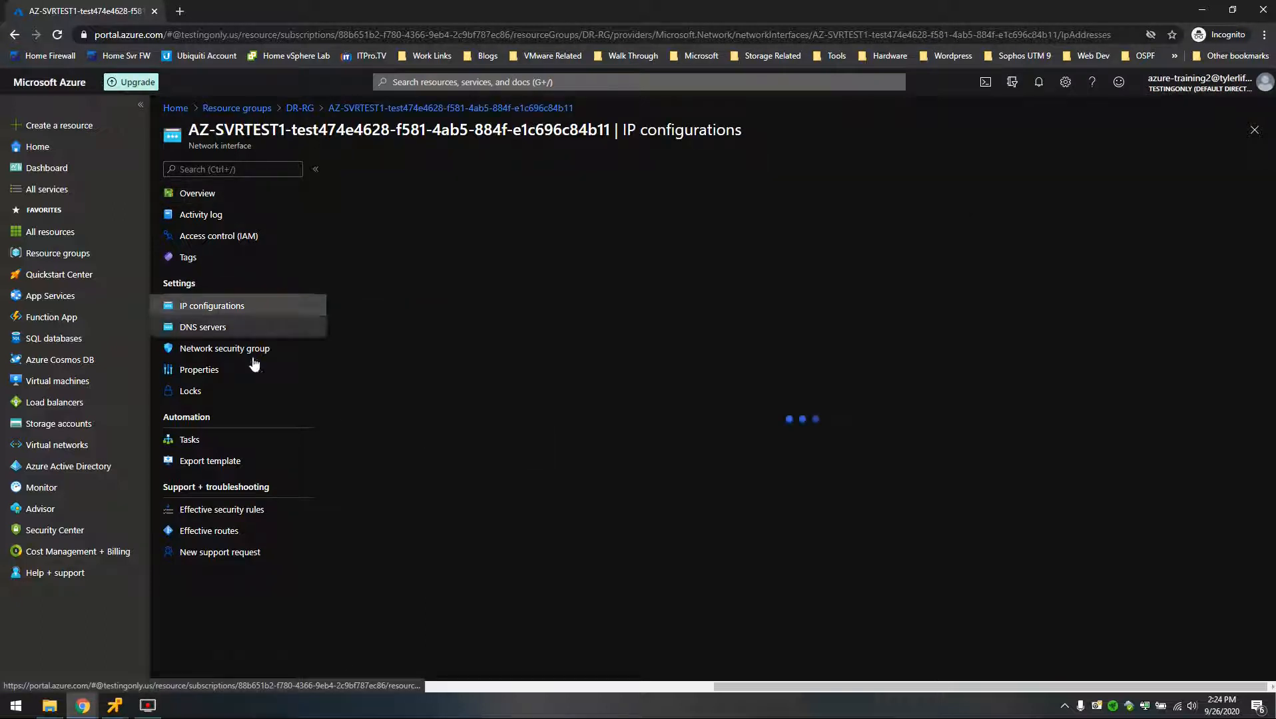
pyautogui.moveTo(115, 706)
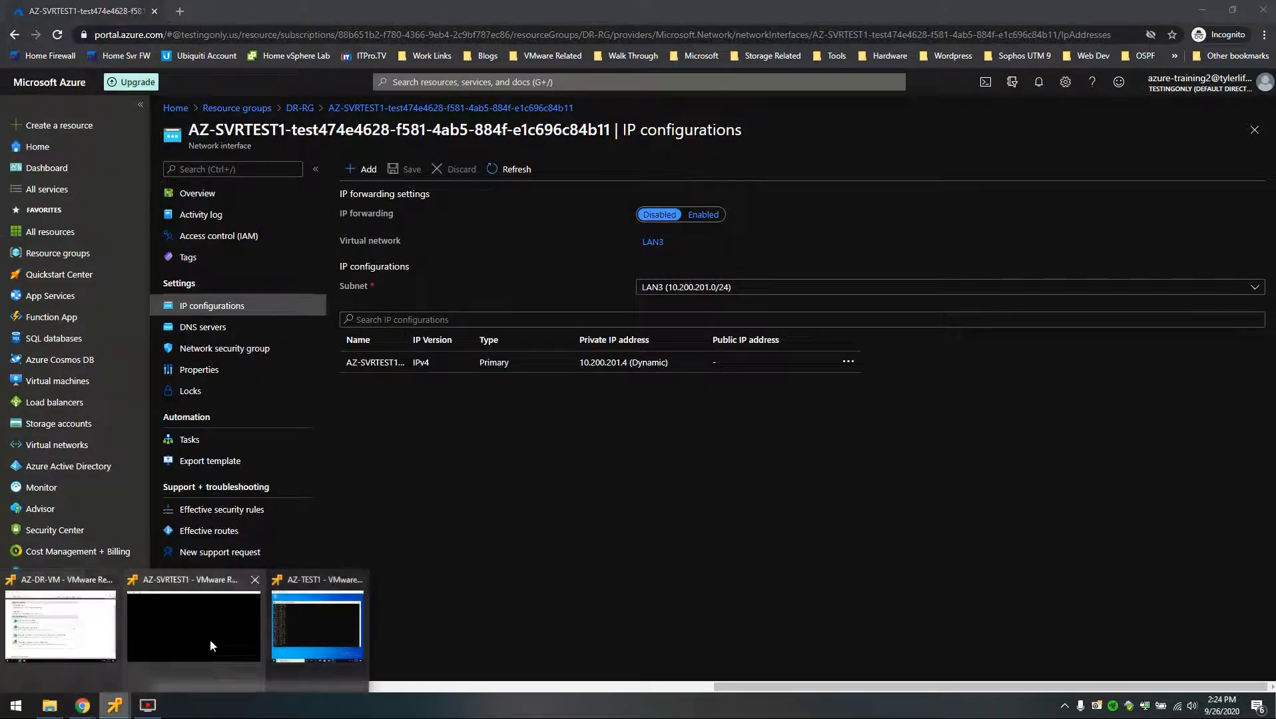
pyautogui.click(297, 639)
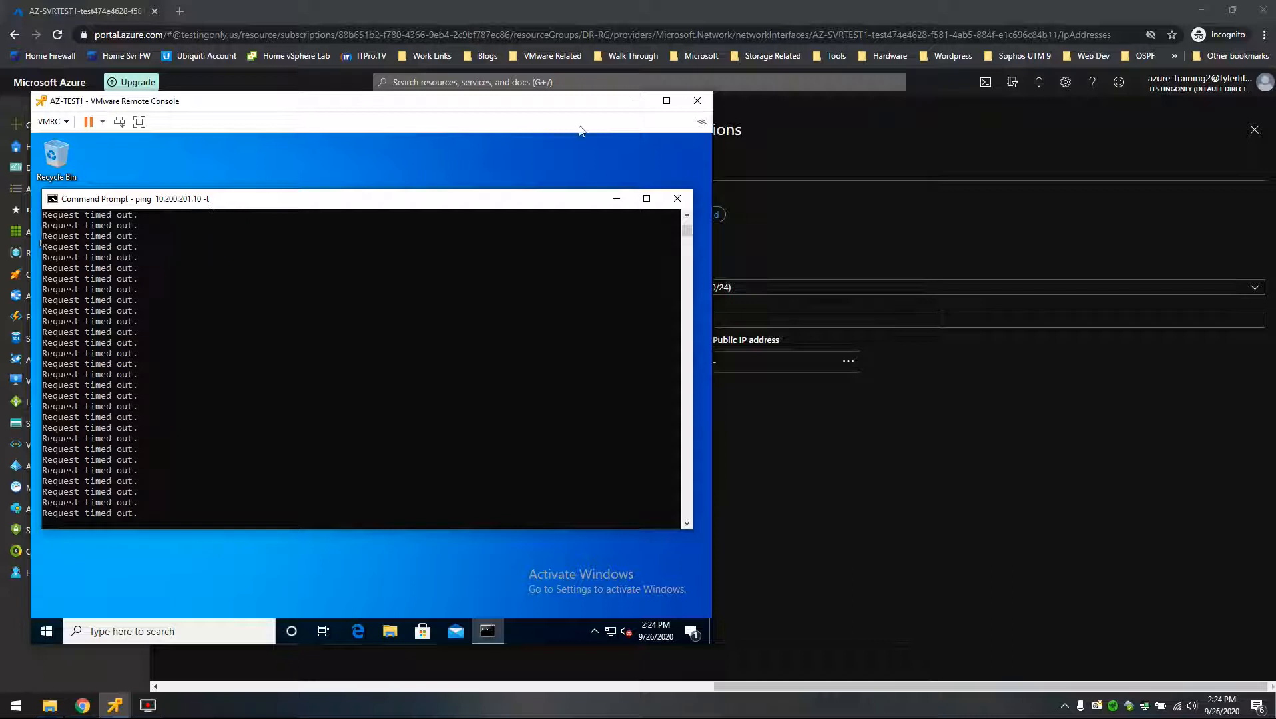
pyautogui.click(628, 102)
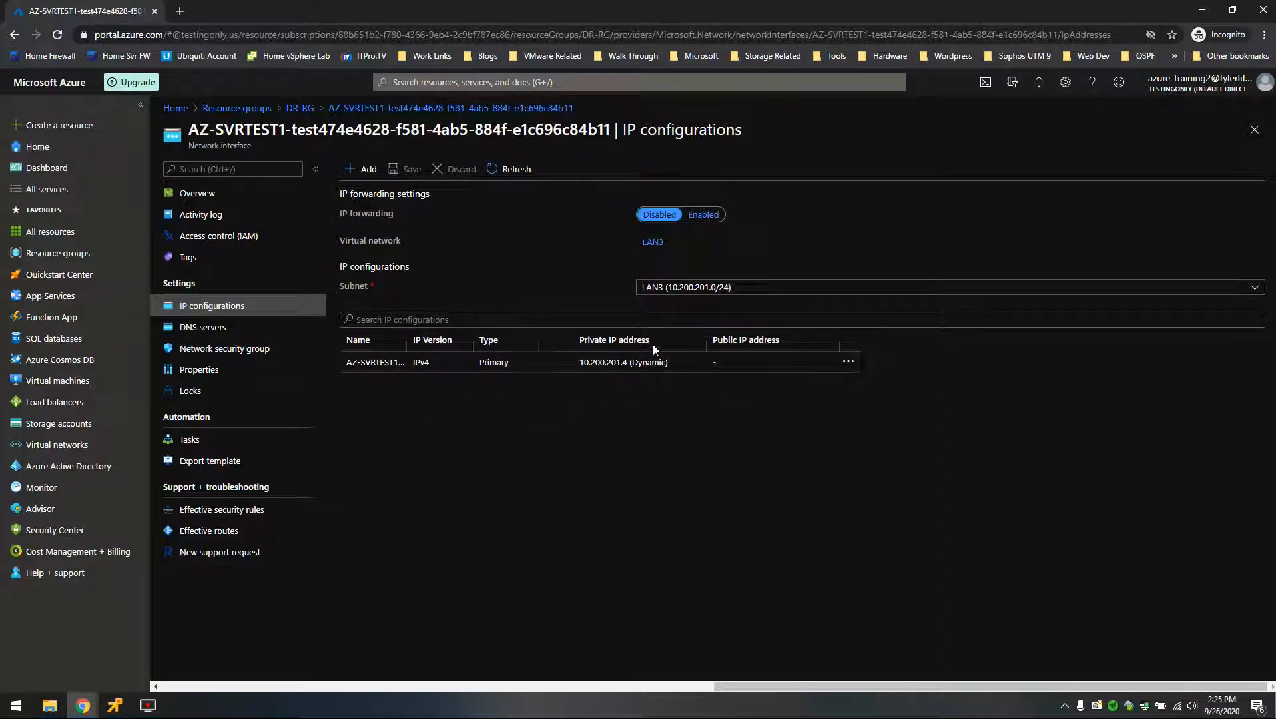
# Change the network interface's IP configuration to static assignment with address 10.200.201.10 and save it.
pyautogui.click(563, 363)
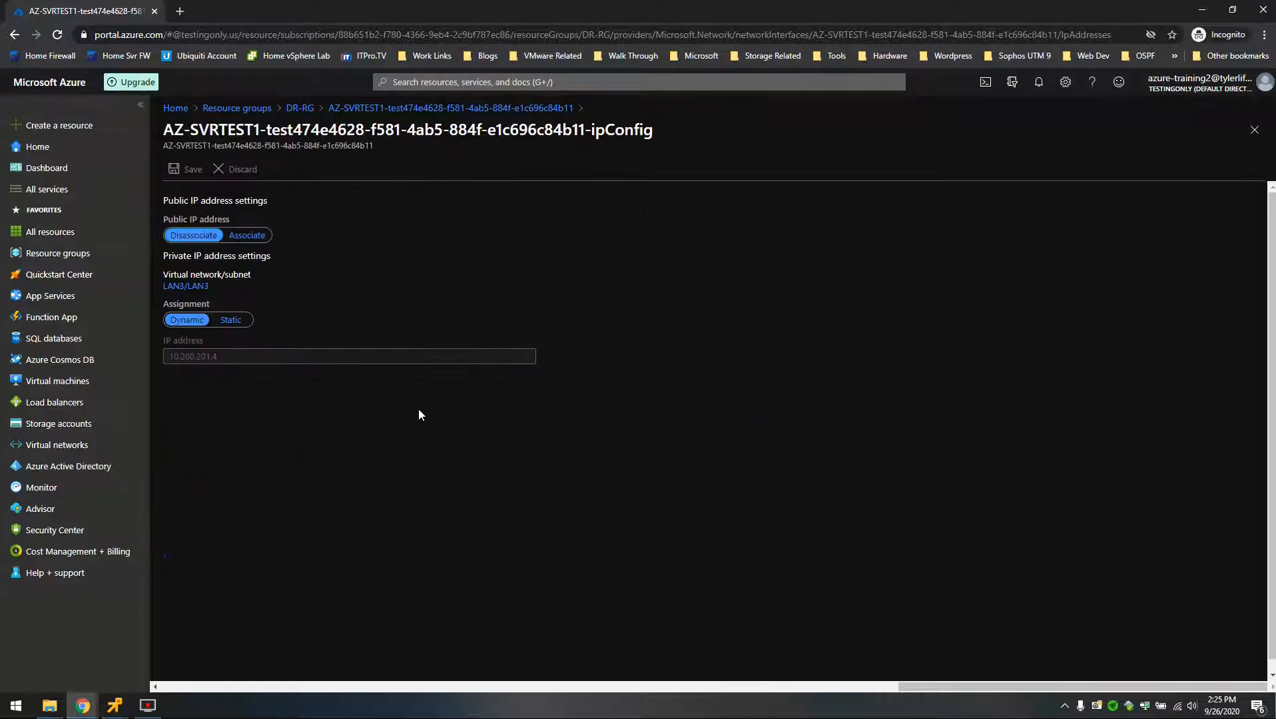
pyautogui.click(231, 320)
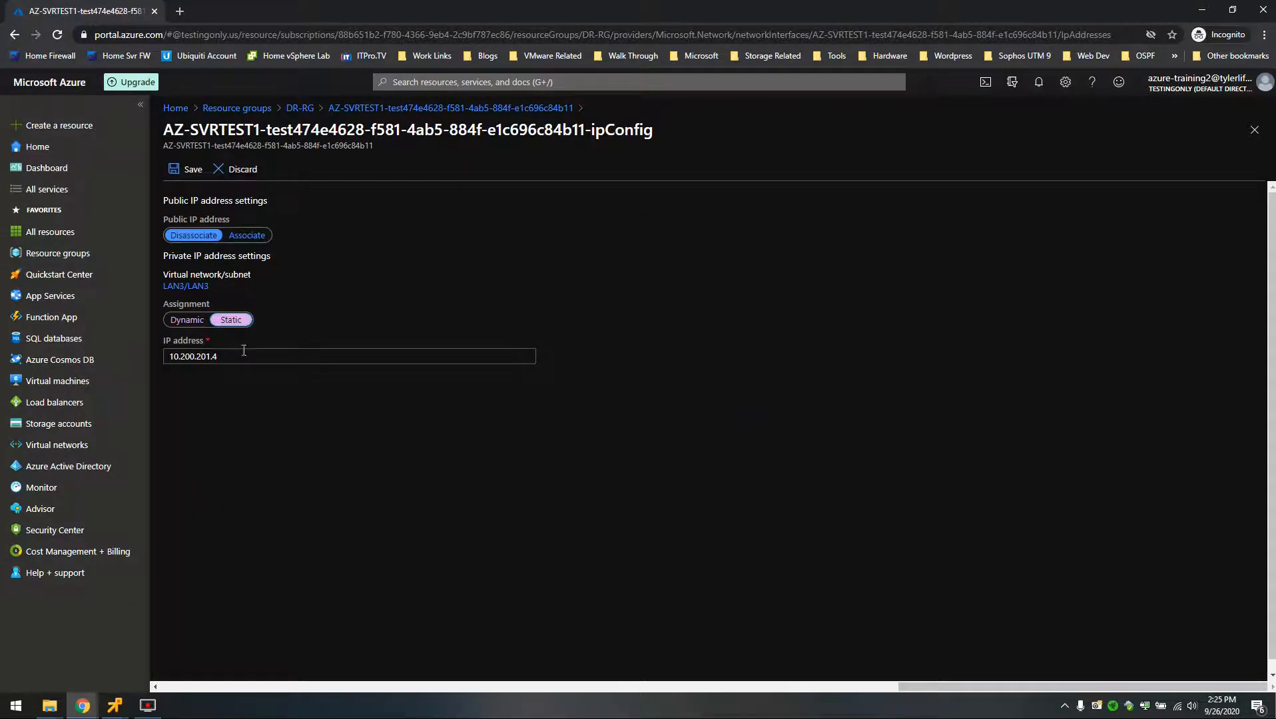
pyautogui.press('BackSpace')
pyautogui.write('10')
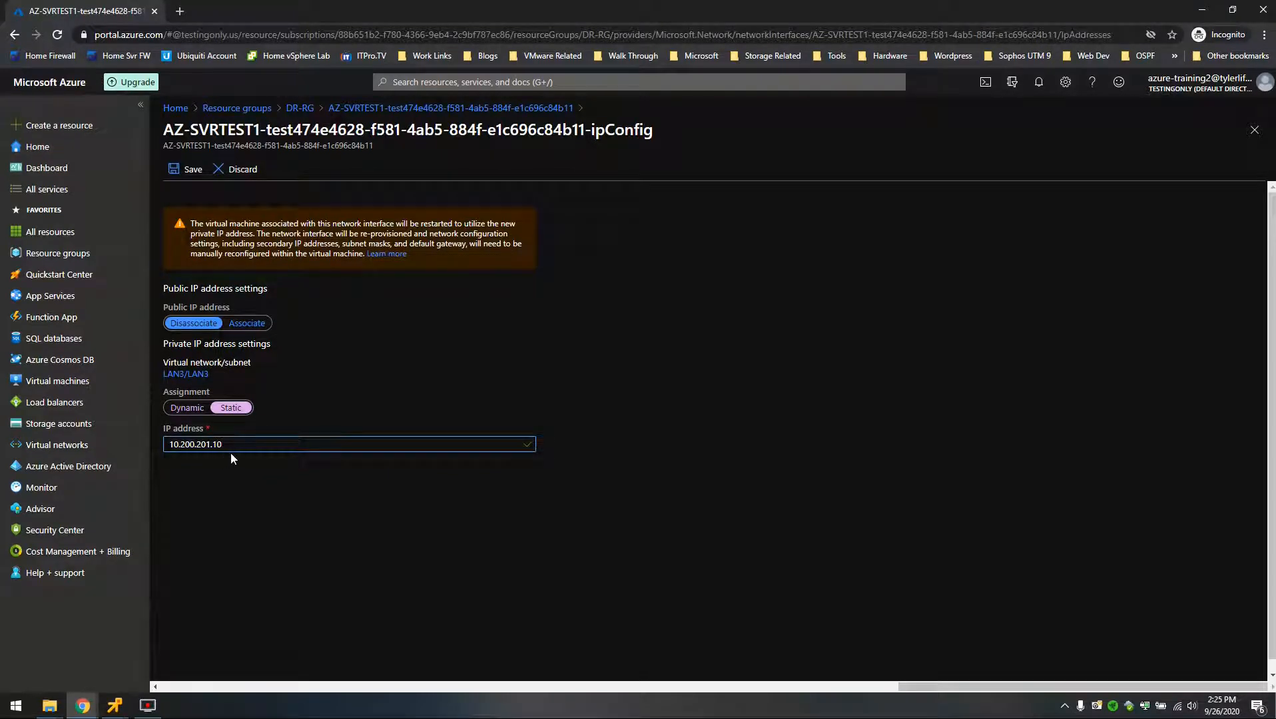
pyautogui.click(178, 170)
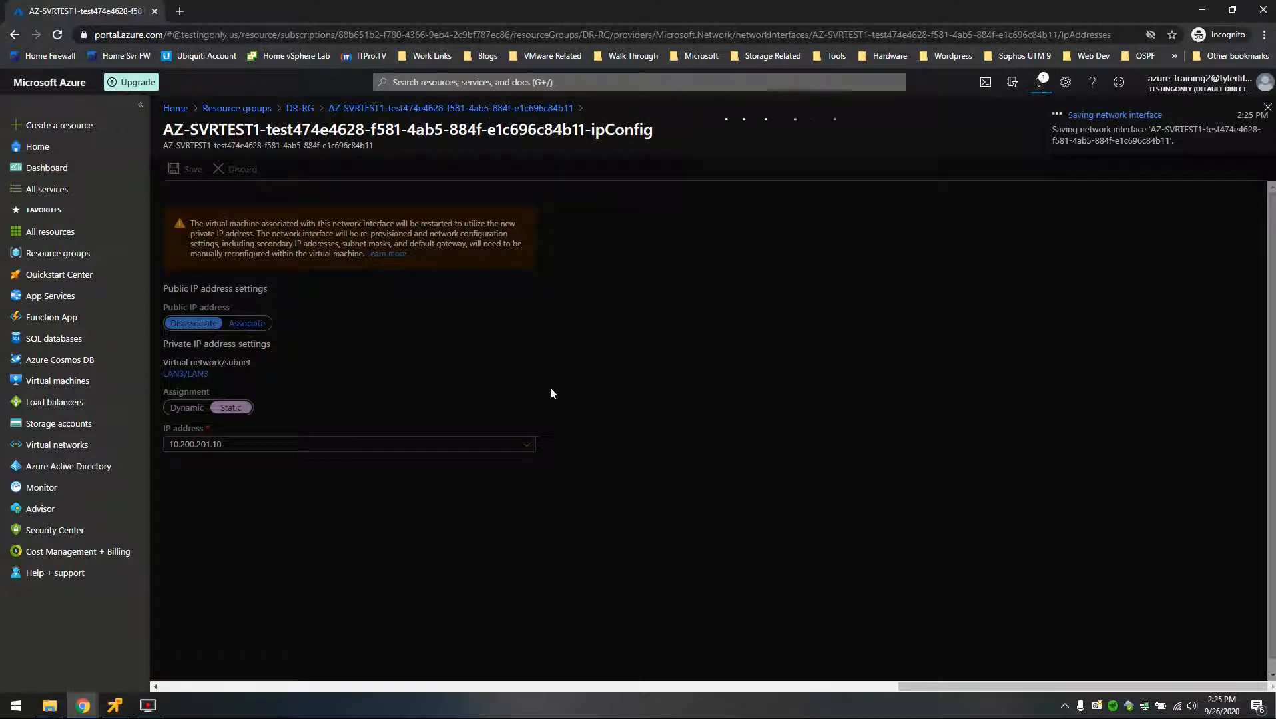
pyautogui.click(1266, 108)
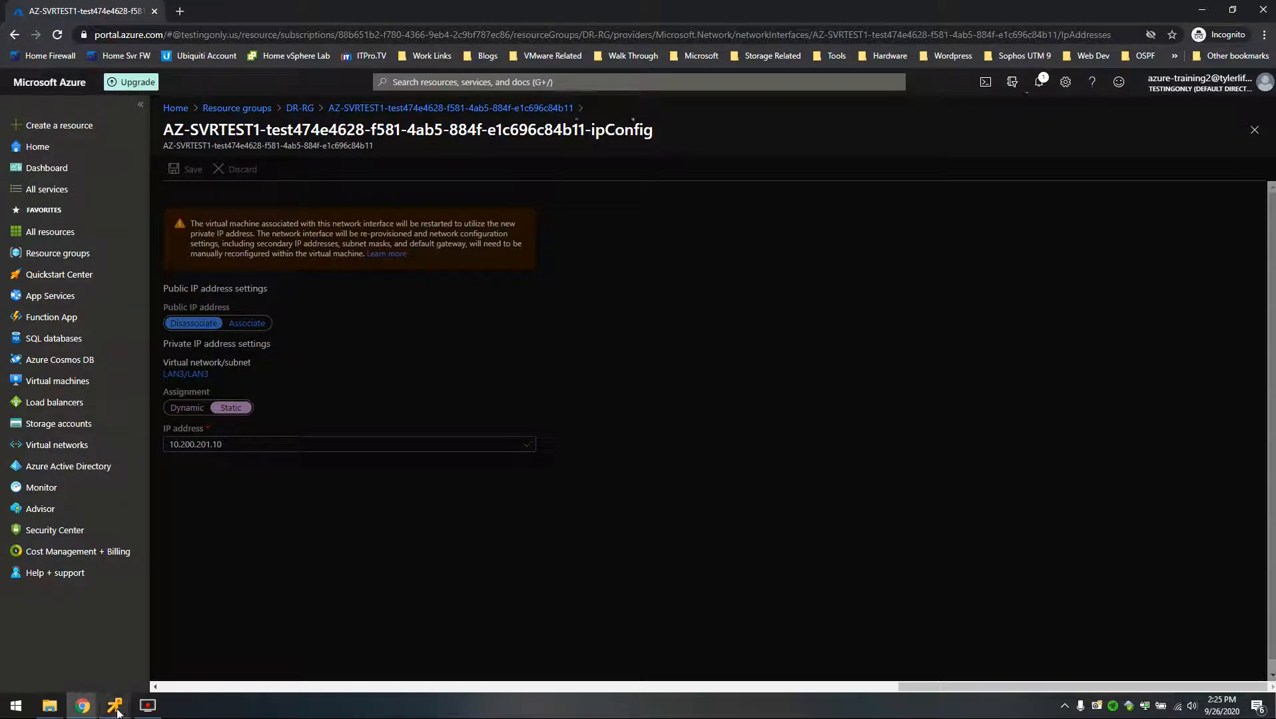
# Switch to the AZ-TEST1 console, move the Command Prompt window higher and check the continuous ping to 10.200.201.10.
pyautogui.moveTo(115, 705)
pyautogui.click(293, 643)
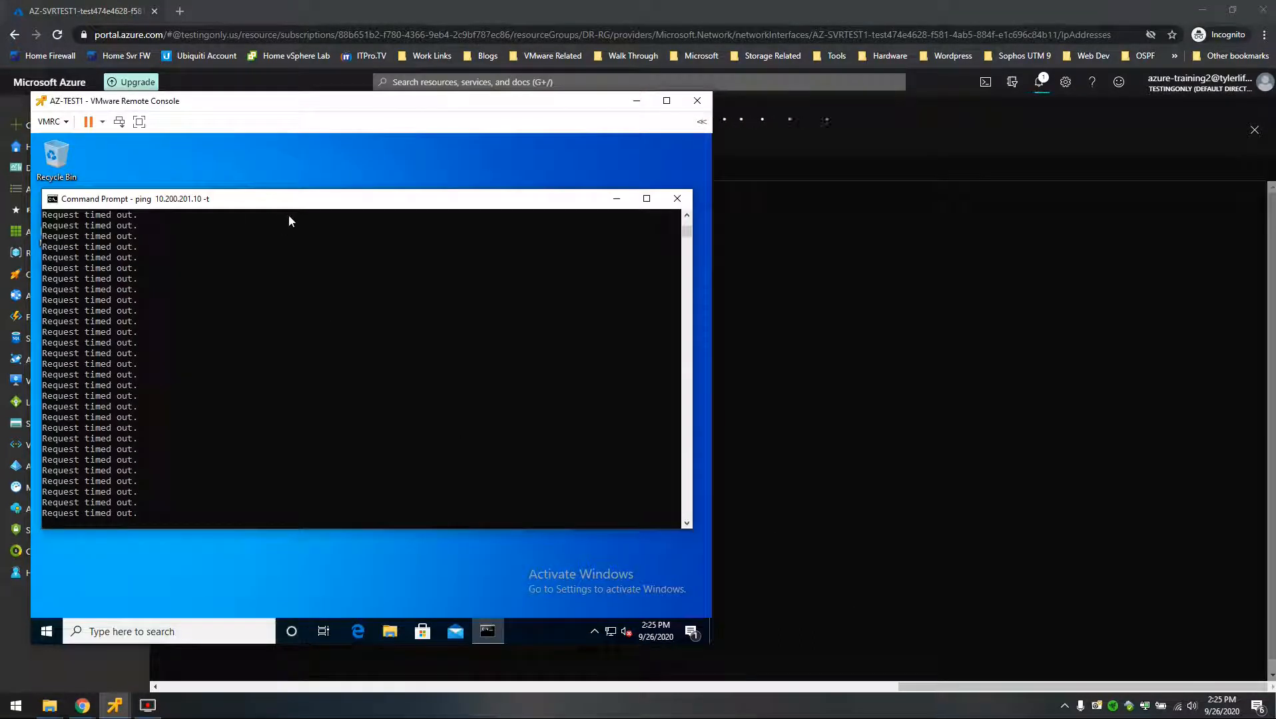
pyautogui.moveTo(311, 208); pyautogui.dragTo(309, 171)
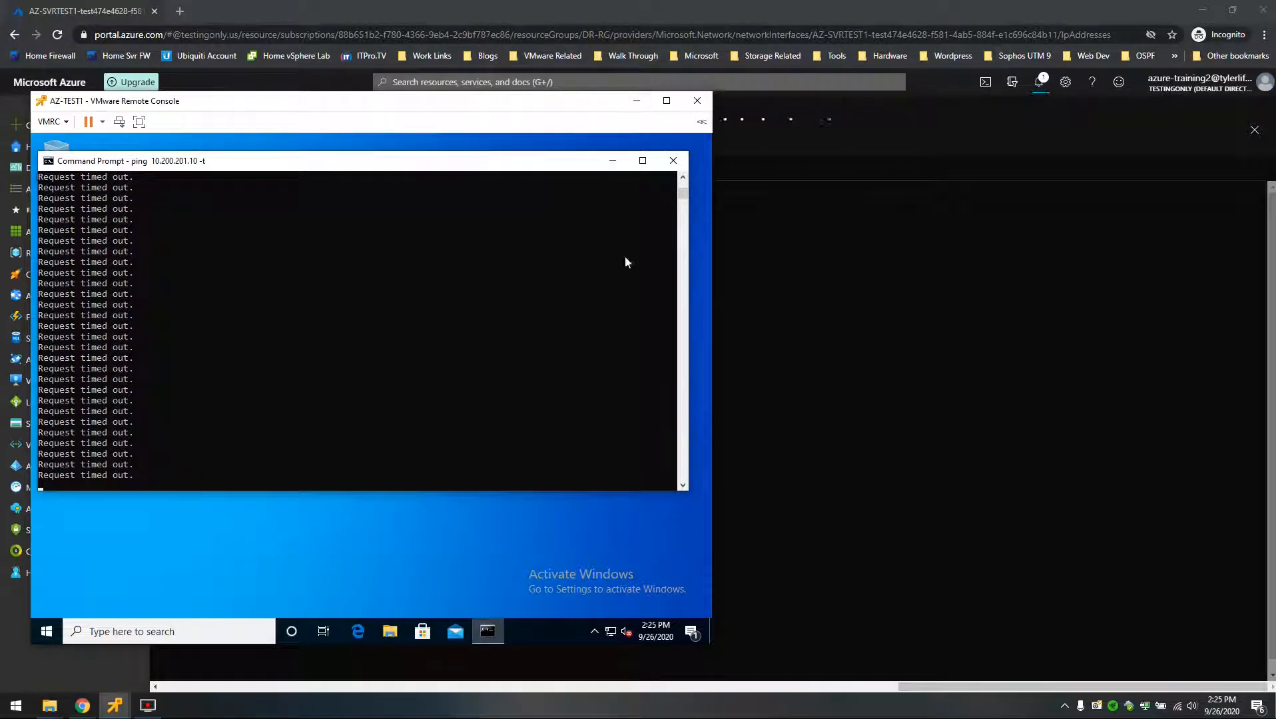
pyautogui.click(636, 101)
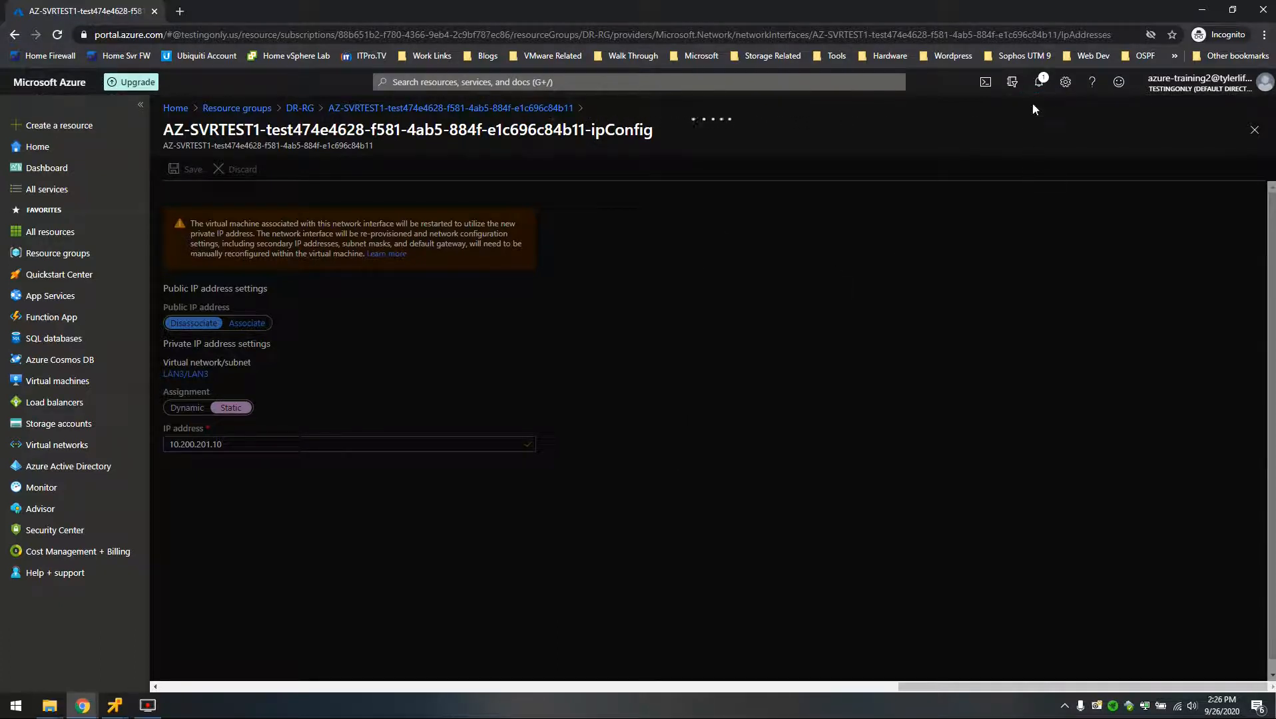
# Check the network interface save in Azure's notifications, keeping the IP configuration page open.
pyautogui.click(1041, 83)
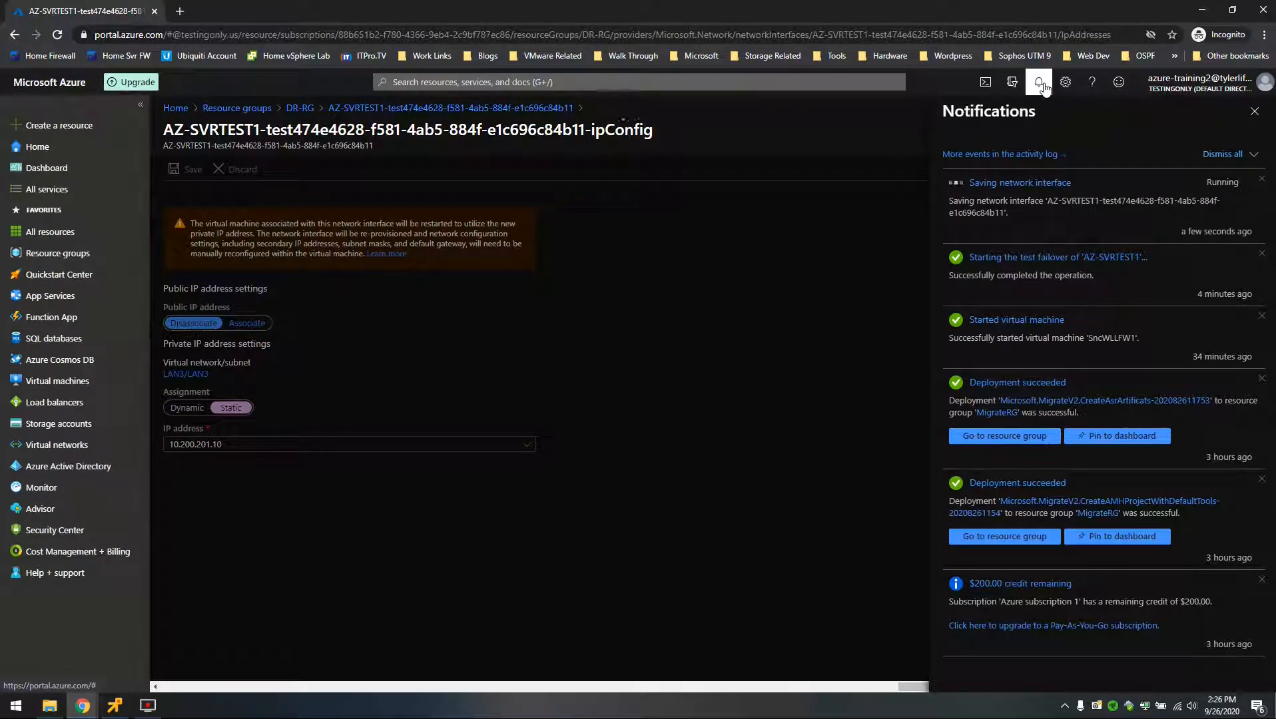
pyautogui.click(1039, 94)
pyautogui.click(1254, 130)
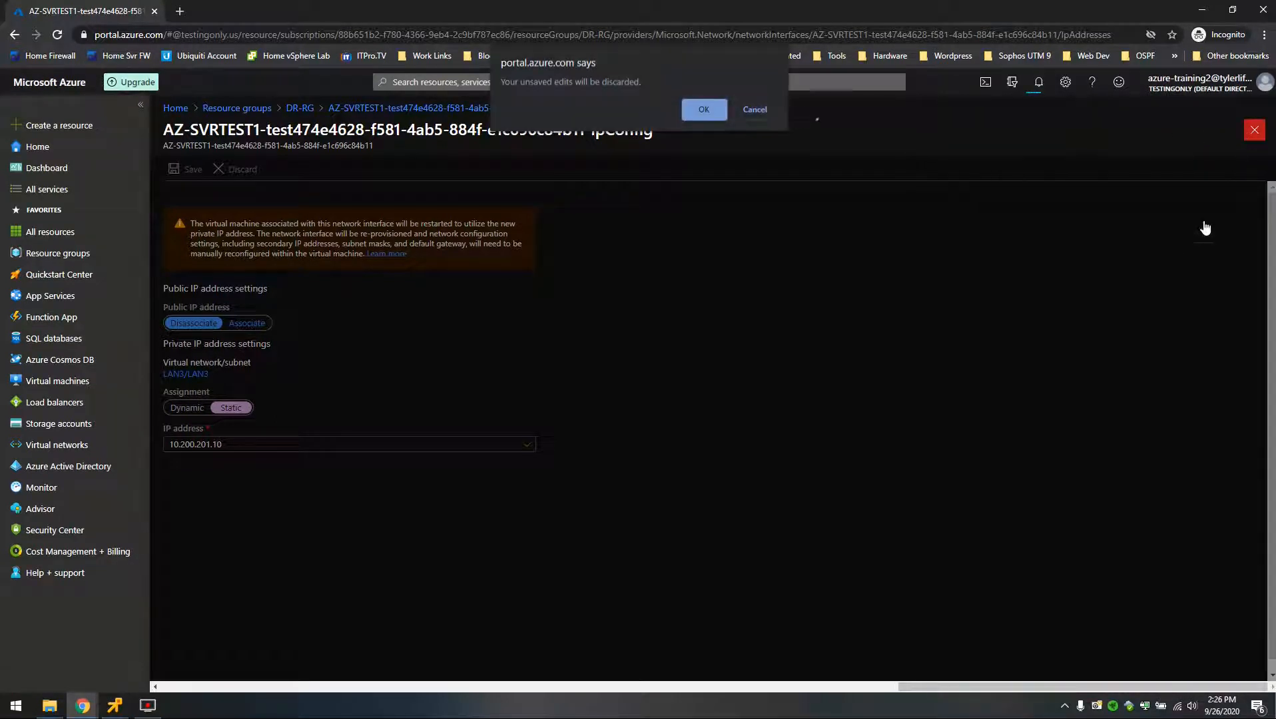
pyautogui.click(770, 114)
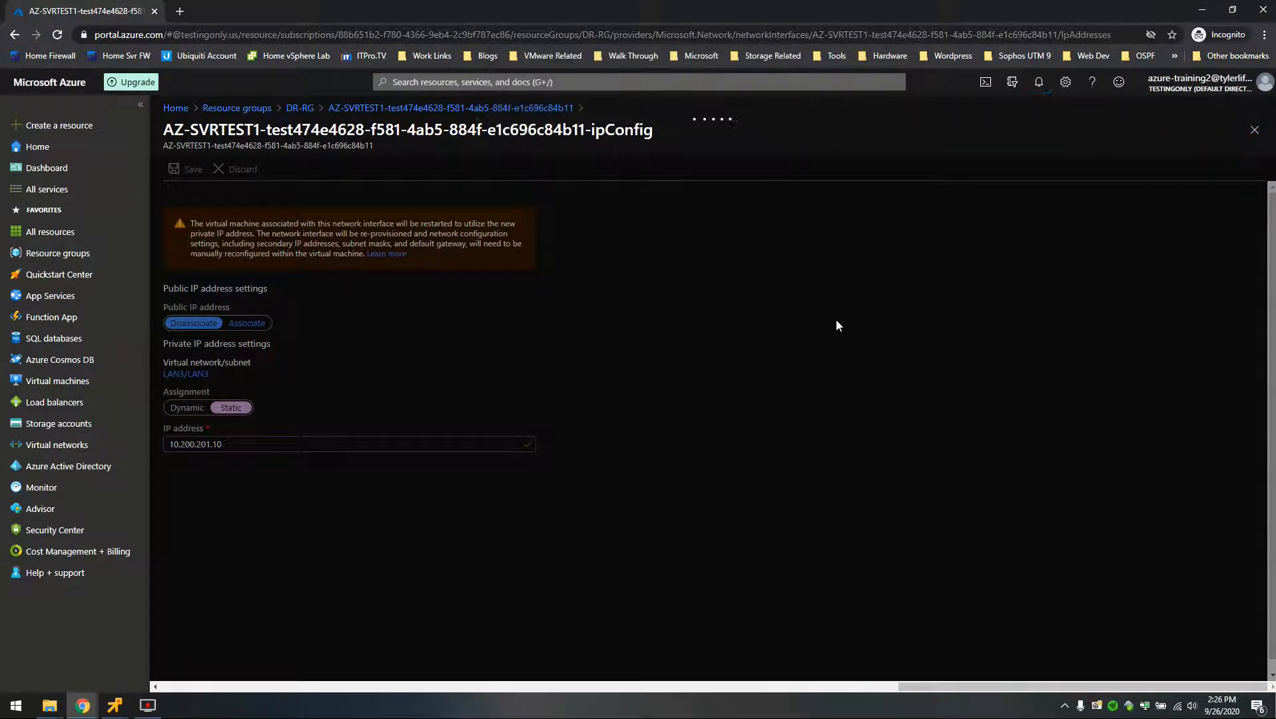
# Monitor the continuous ping to 10.200.201.10 in the AZ-TEST1 console, moving its window clear of the IP configuration page, and minimize the console.
pyautogui.moveTo(115, 706)
pyautogui.click(293, 620)
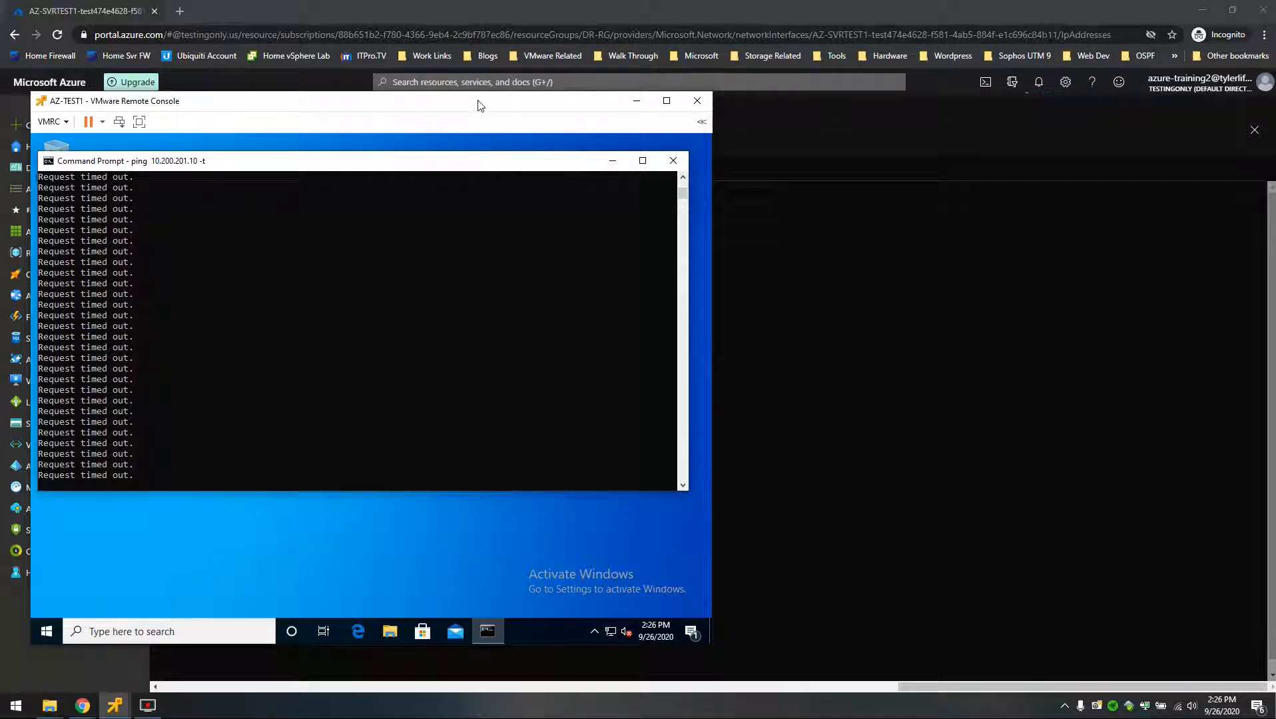
pyautogui.click(699, 6)
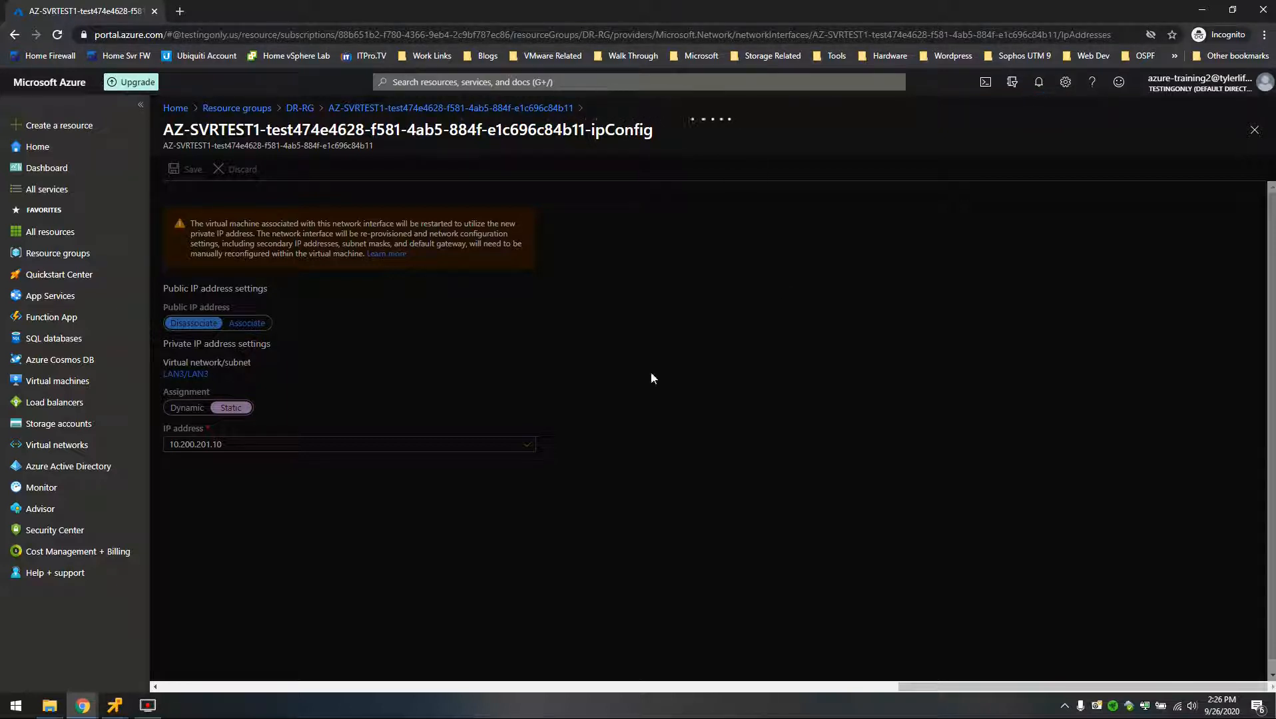
pyautogui.click(122, 712)
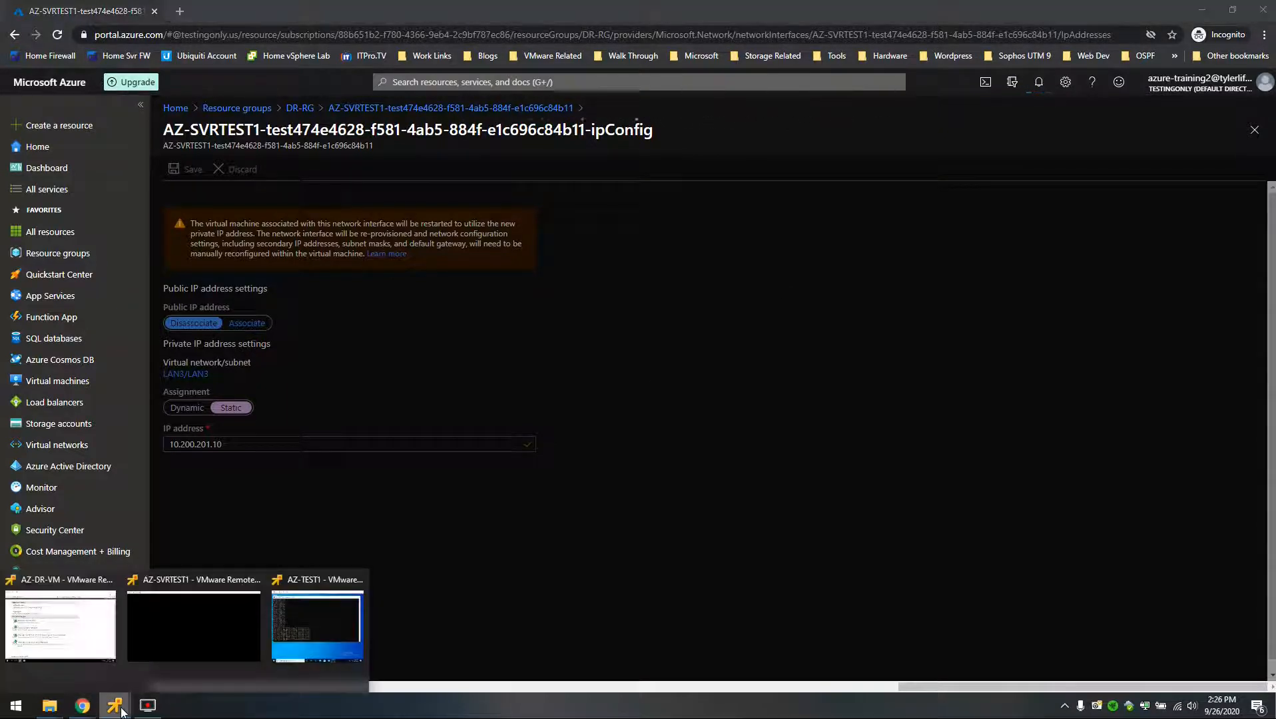
pyautogui.click(291, 639)
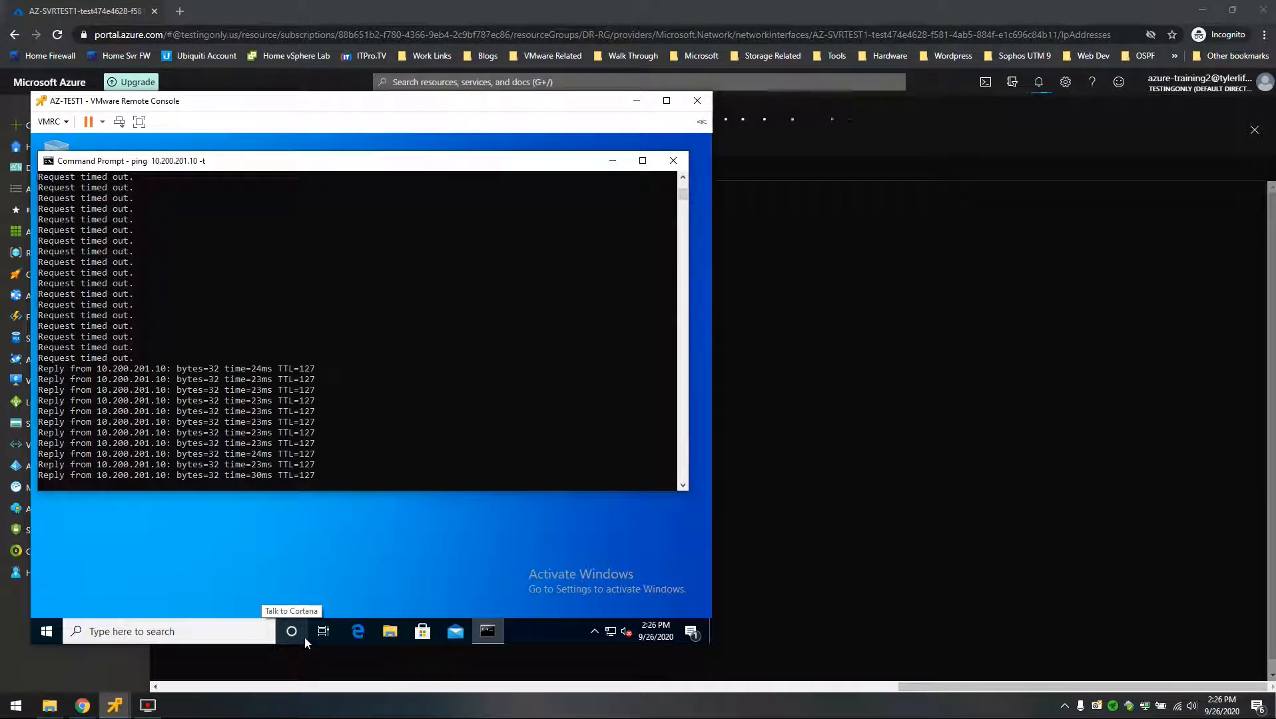
pyautogui.moveTo(540, 104); pyautogui.dragTo(557, 137)
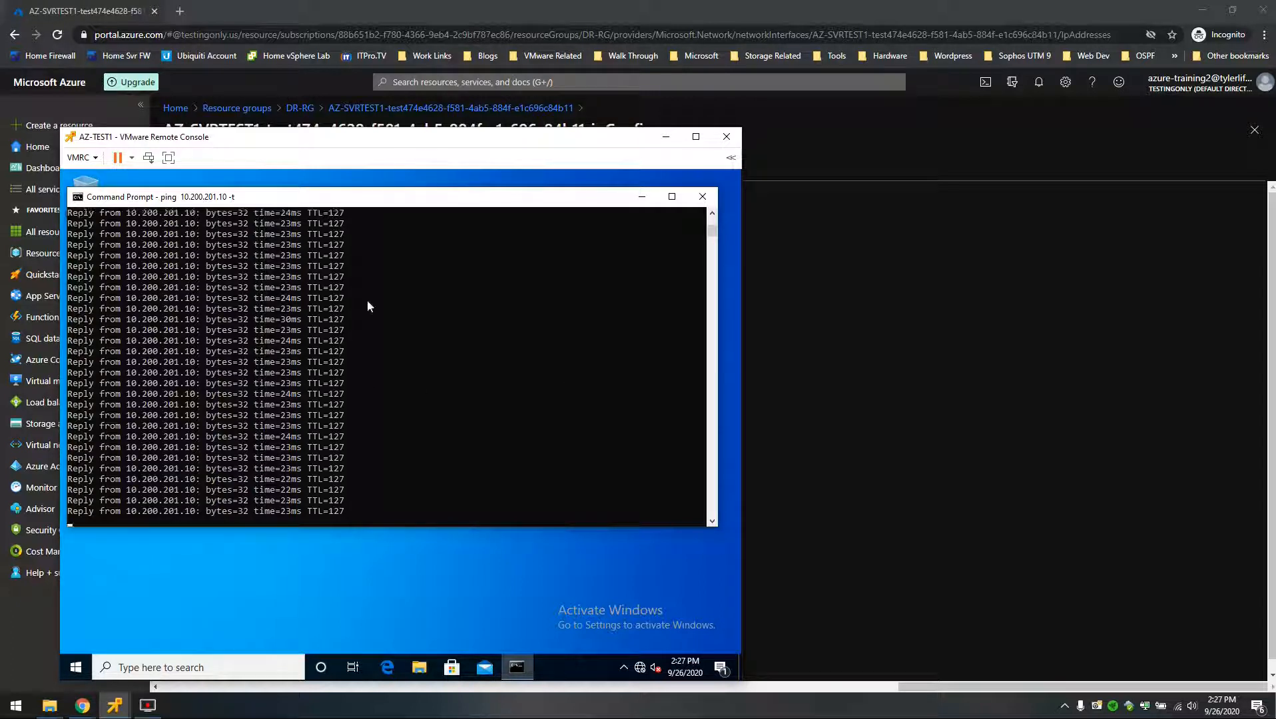
pyautogui.moveTo(485, 140); pyautogui.dragTo(533, 134)
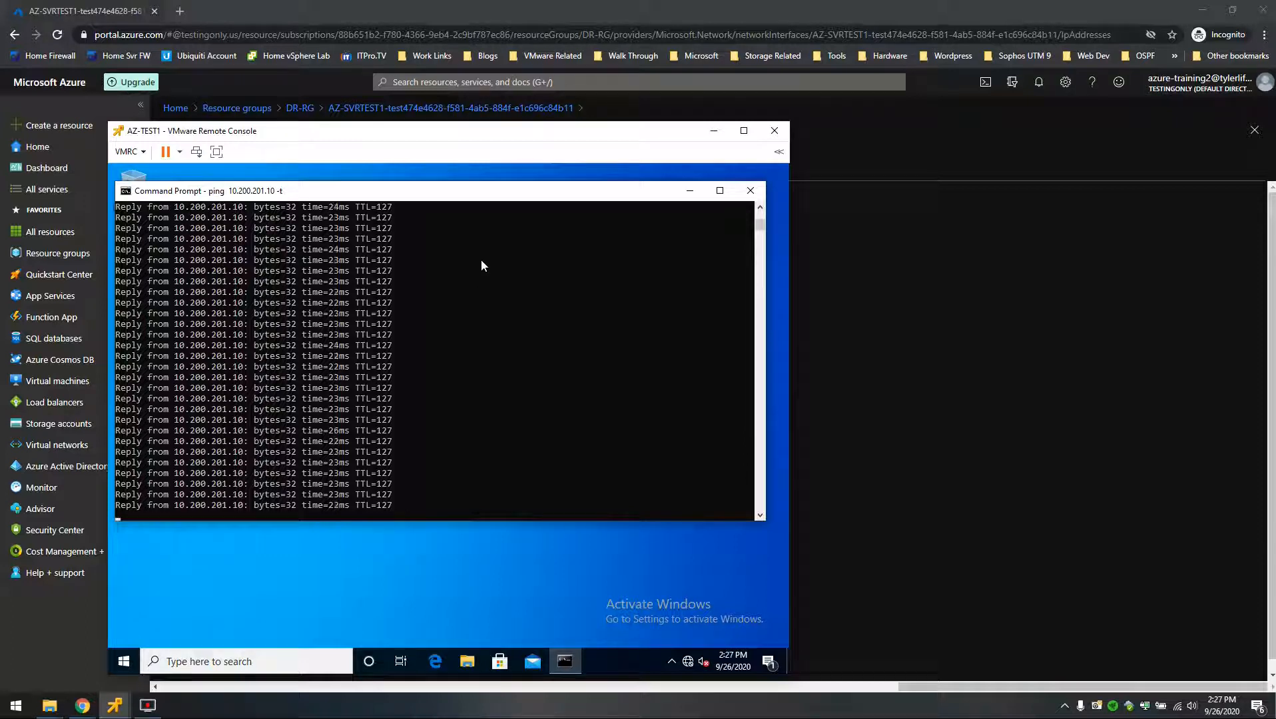
pyautogui.moveTo(518, 139); pyautogui.dragTo(532, 141)
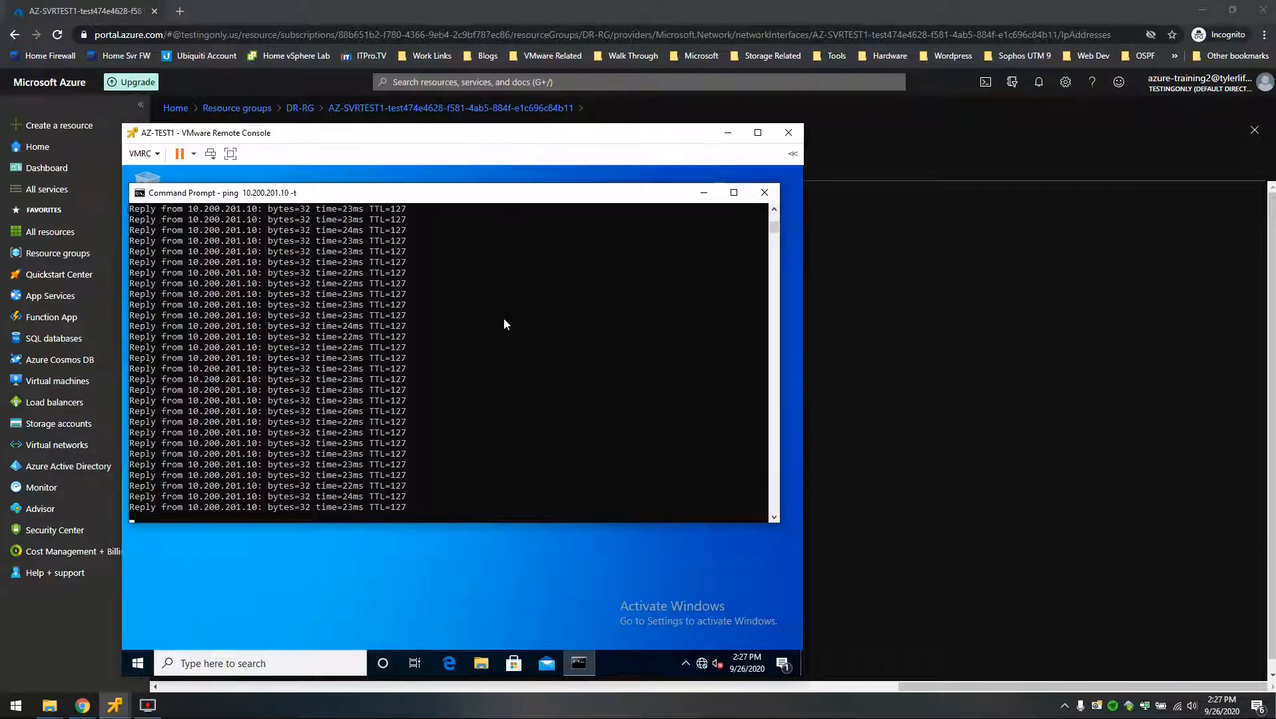
pyautogui.moveTo(549, 137); pyautogui.dragTo(722, 120)
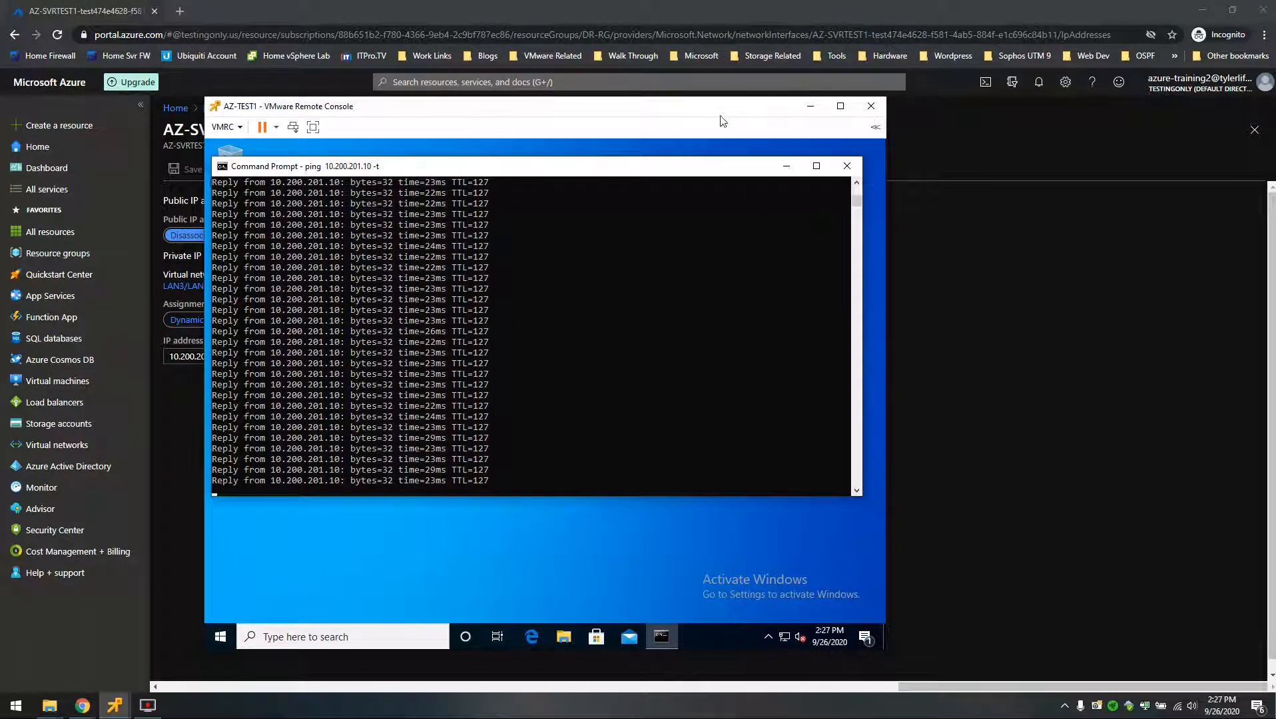
pyautogui.click(810, 106)
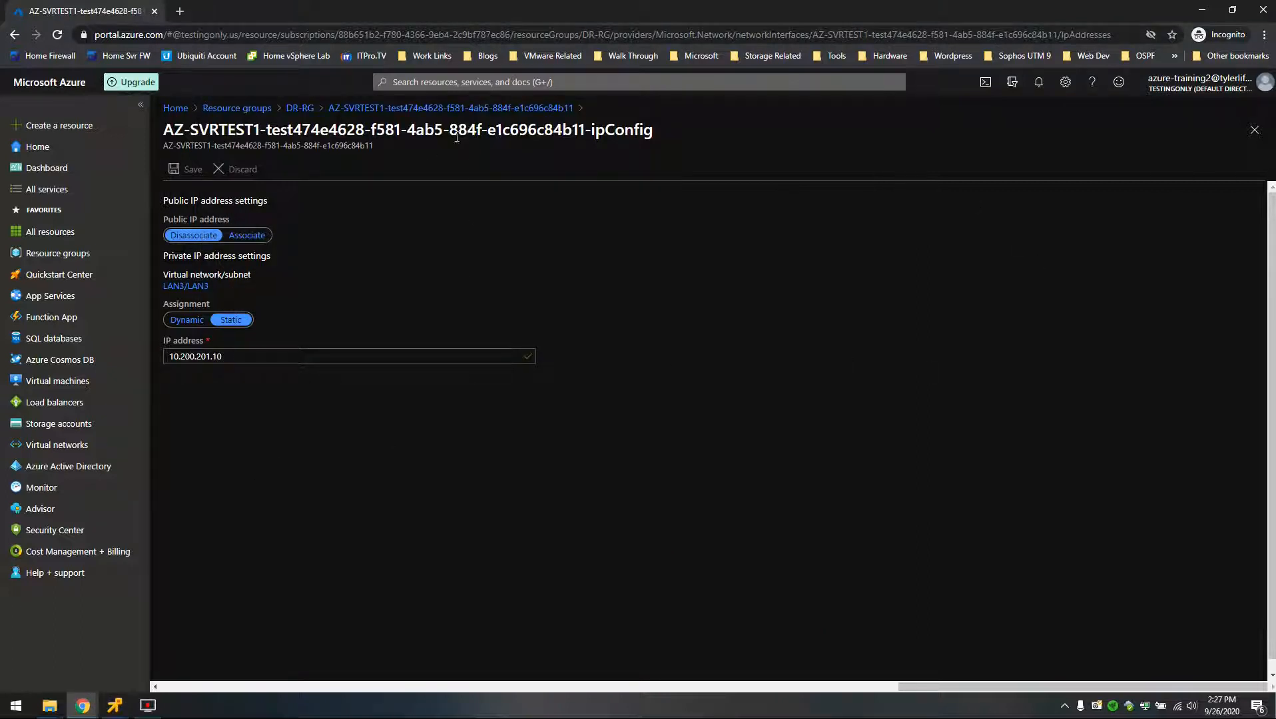
# Open the AZ-SVRTEST1-test virtual machine from the DR-RG resource group and review its private IP address, virtual network/subnet and OS disk.
pyautogui.click(299, 109)
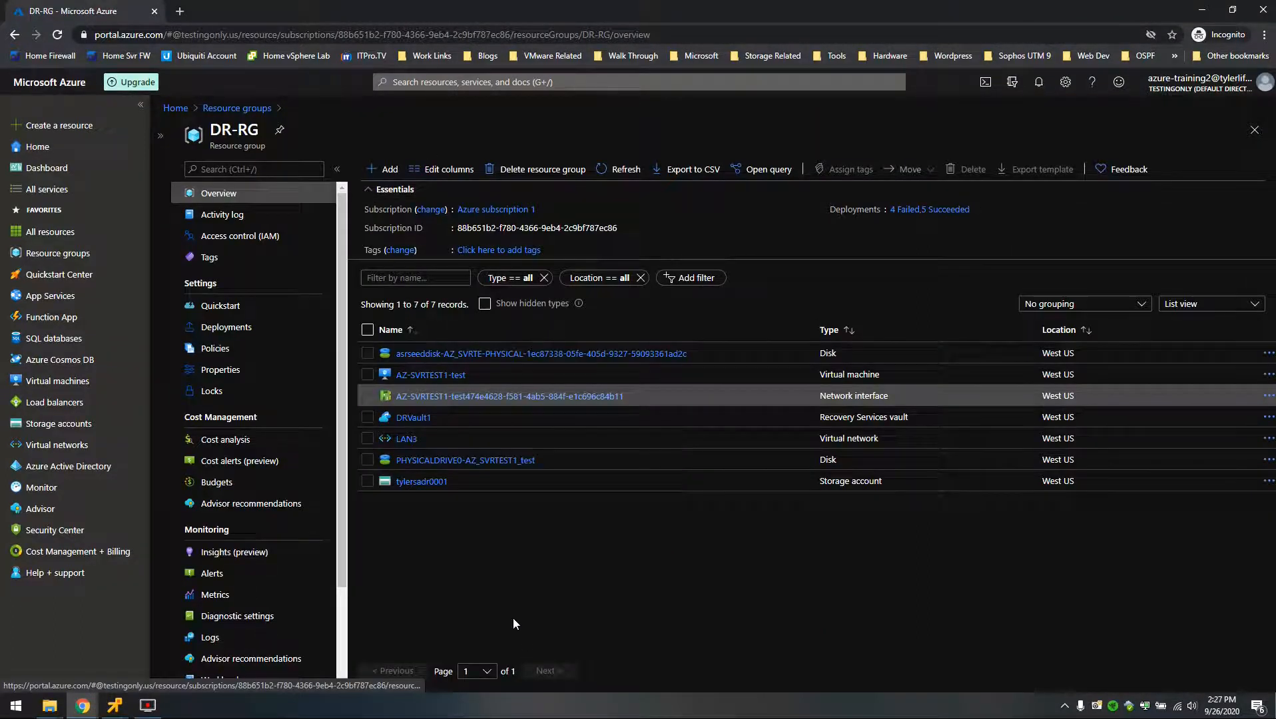
pyautogui.click(463, 377)
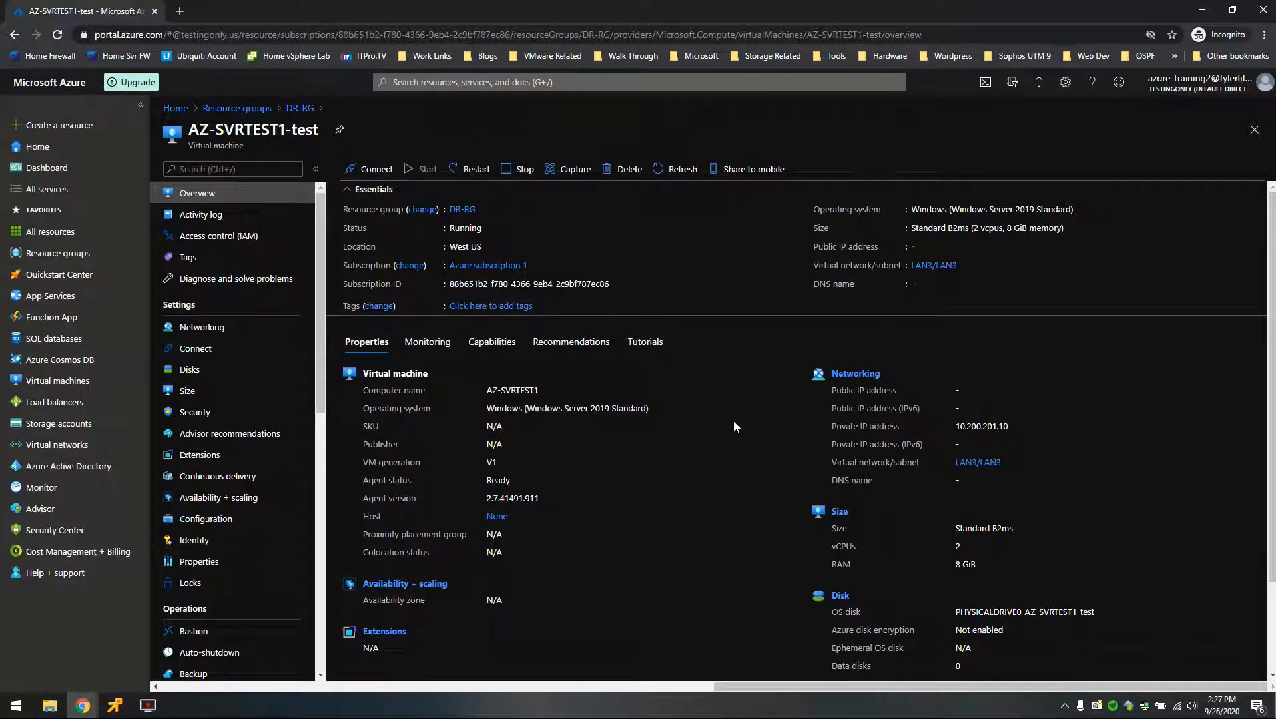
pyautogui.doubleClick(1006, 426)
pyautogui.moveTo(1015, 463); pyautogui.dragTo(954, 465)
pyautogui.scroll(-1, 717, 512)
pyautogui.scroll(1, 717, 517)
pyautogui.scroll(-2, 730, 514)
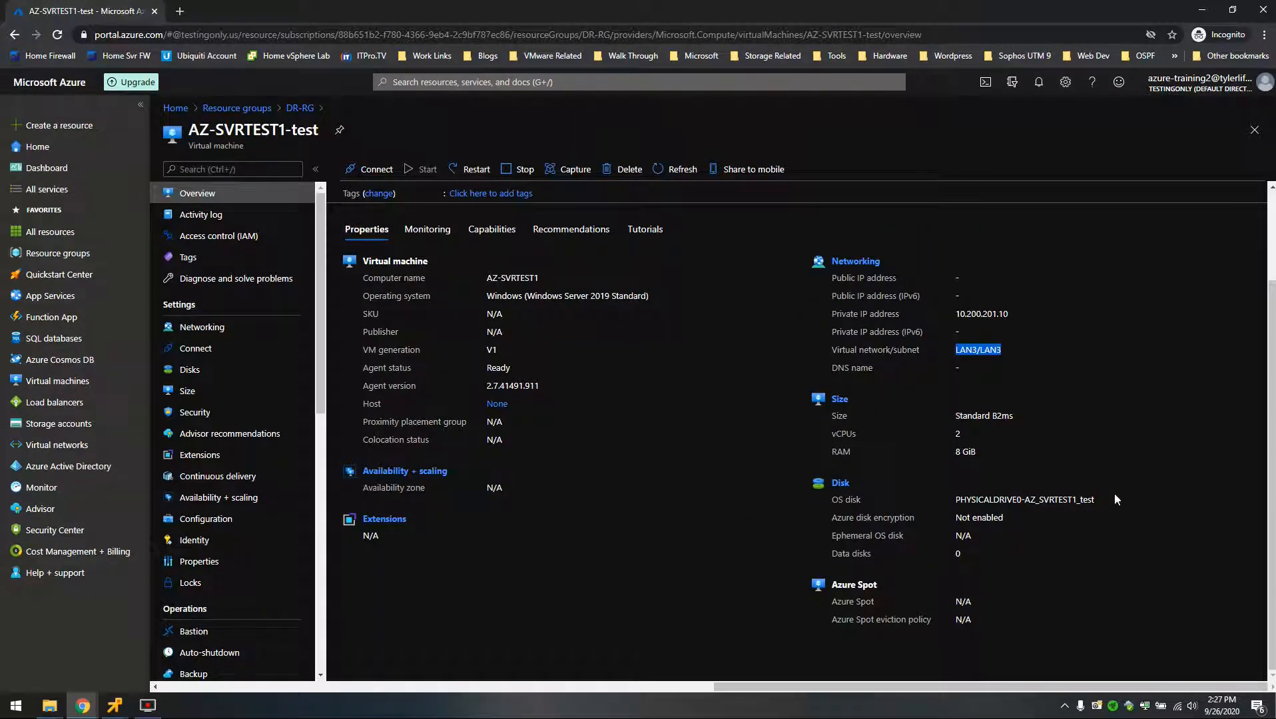
pyautogui.moveTo(1116, 494); pyautogui.dragTo(953, 500)
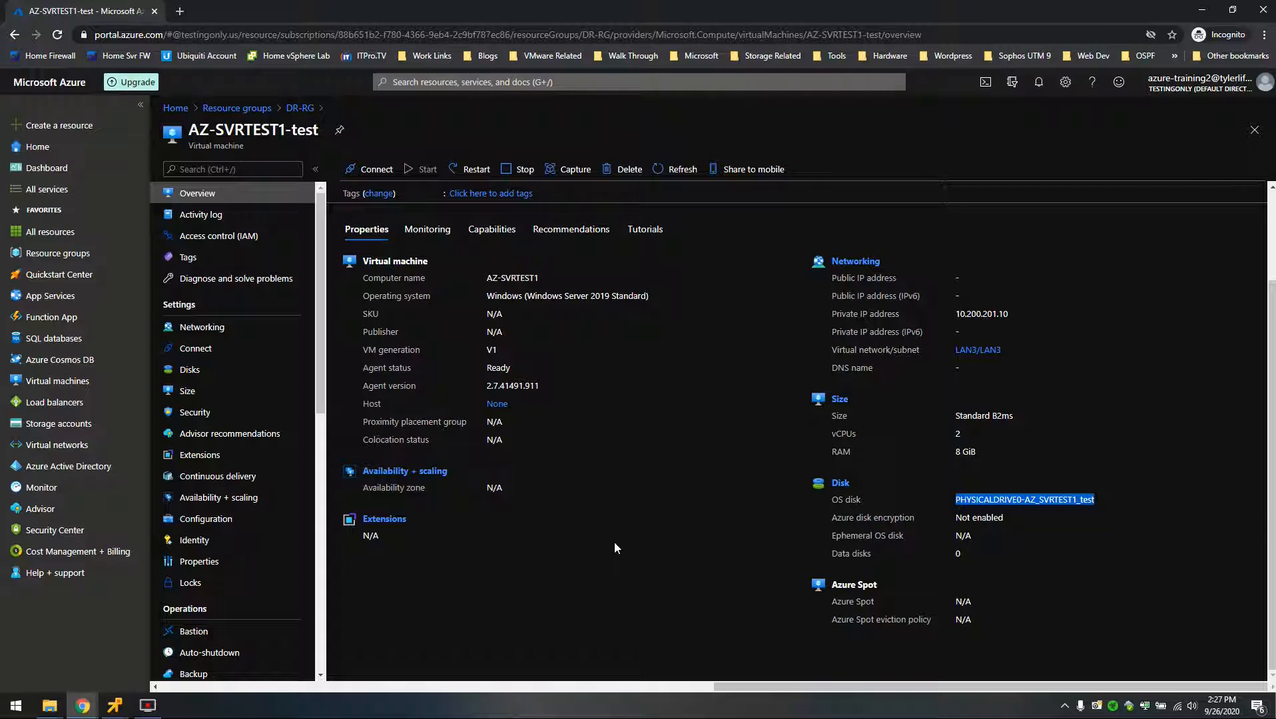
pyautogui.scroll(2, 614, 550)
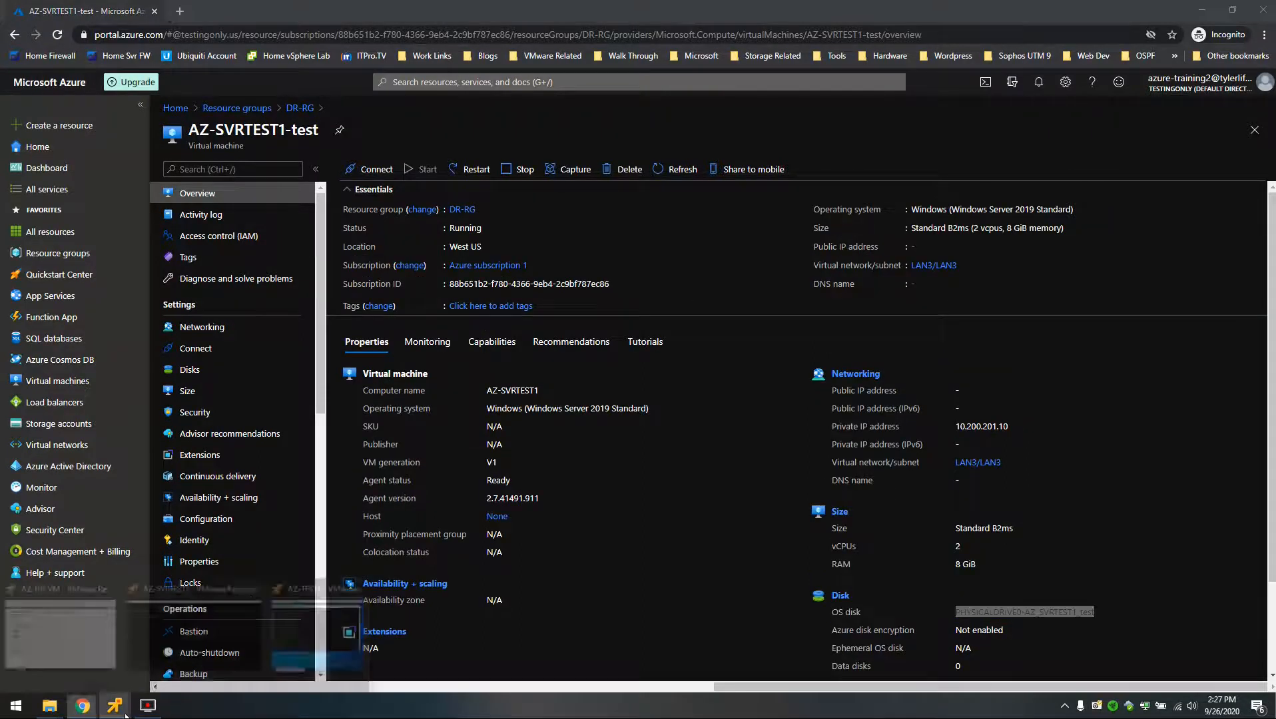
# Switch to the AZ-TEST1 console, minimize the ping window and start a Remote Desktop connection (mstsc) to 10.200.201.10.
pyautogui.click(325, 636)
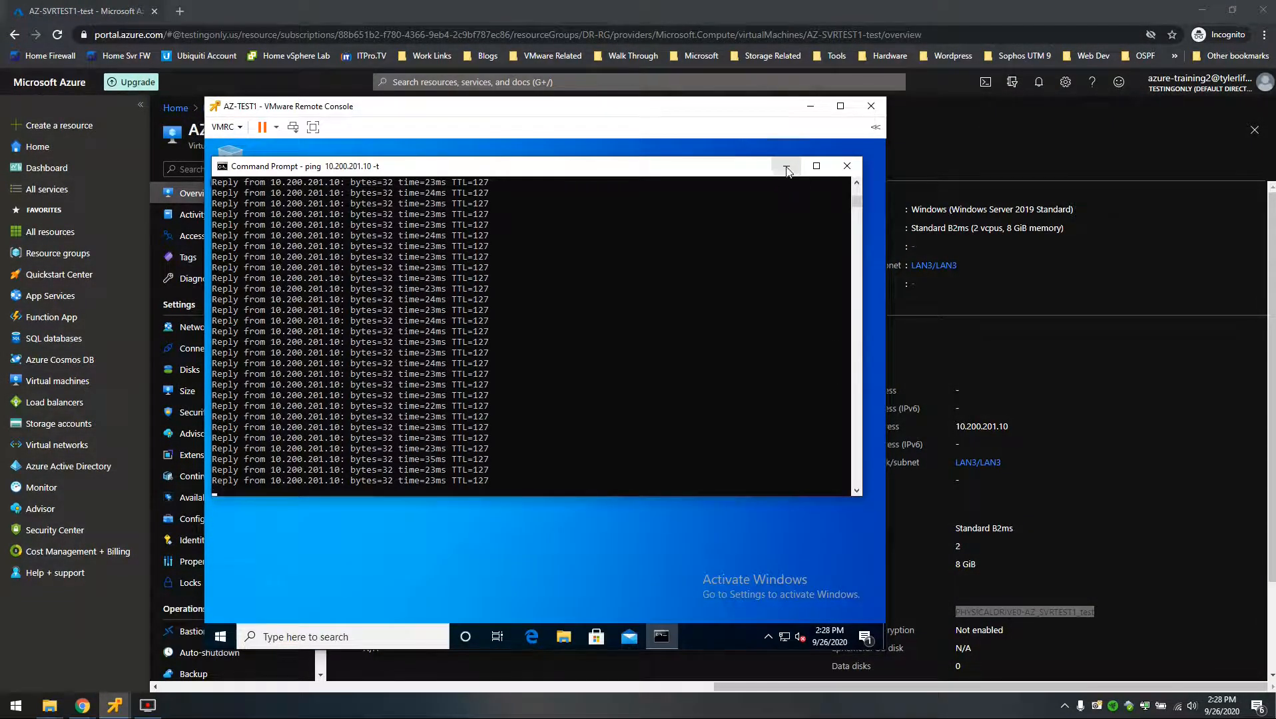
pyautogui.click(787, 168)
pyautogui.click(218, 638)
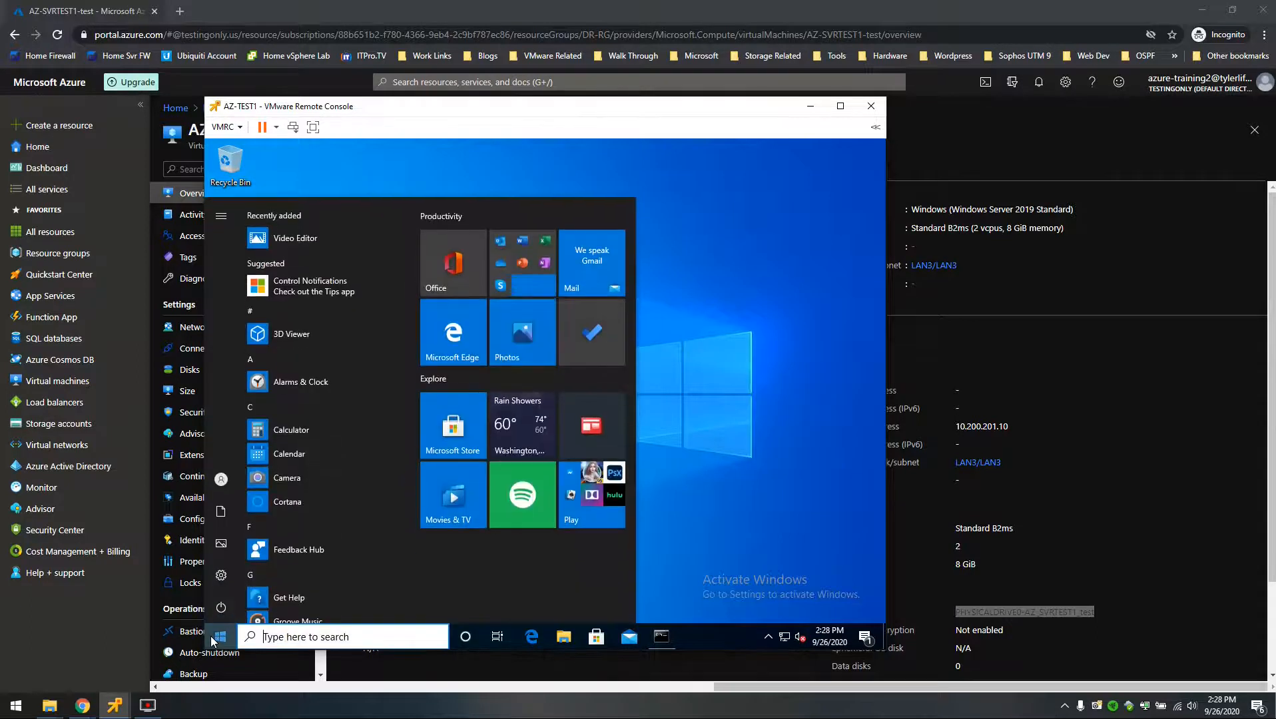
pyautogui.write('mstsc')
pyautogui.press('Return')
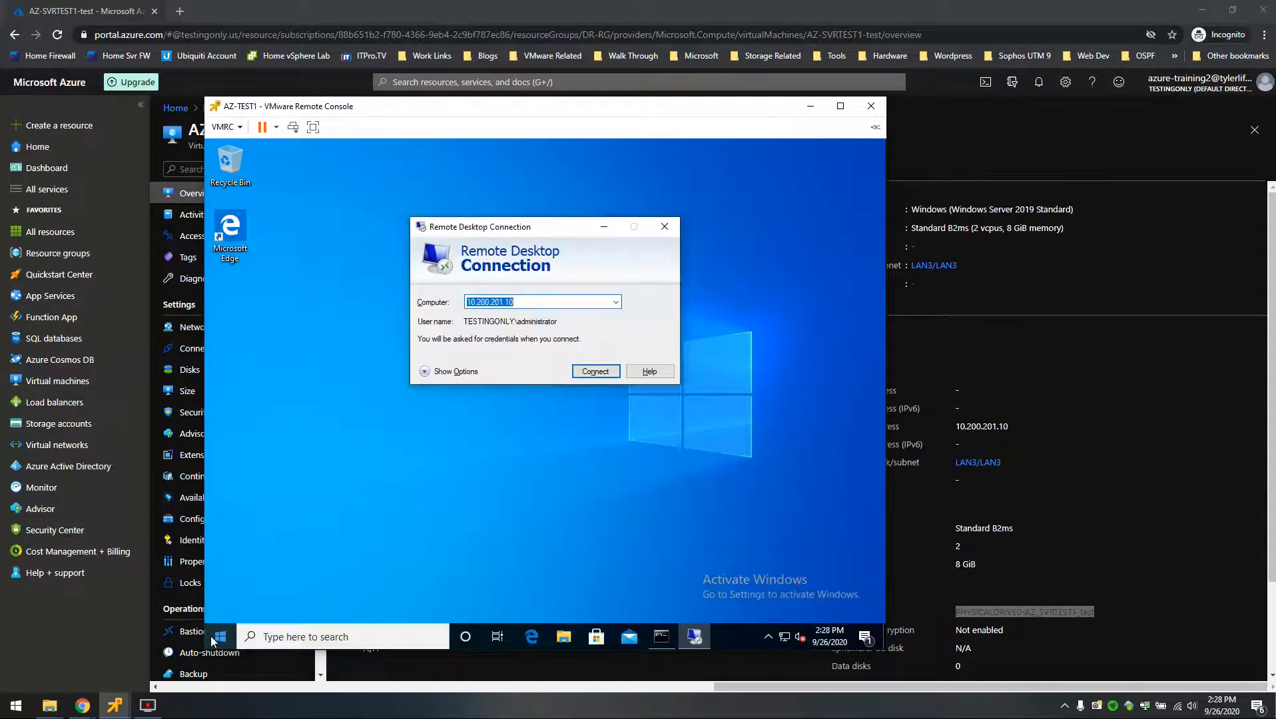
pyautogui.press('Return')
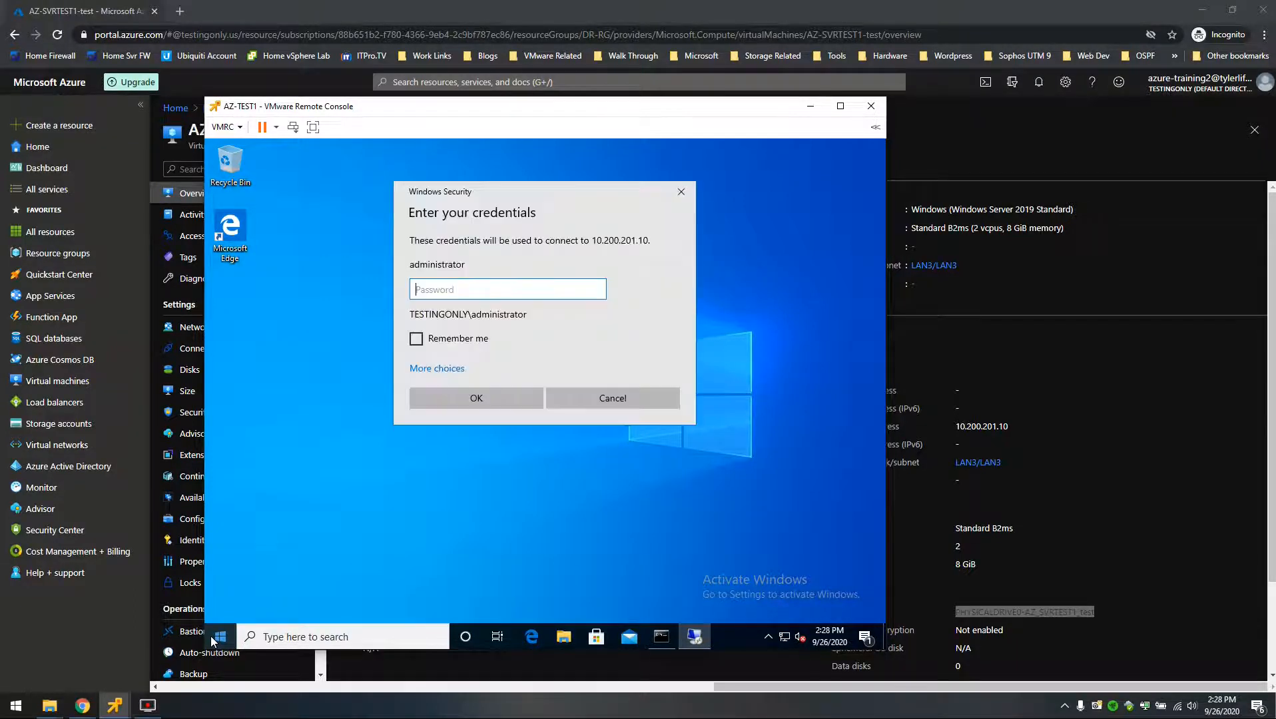
# Sign in with the administrator account password, accept the certificate warning and slide the remote session's connection bar aside.
pyautogui.write('************')
pyautogui.press('Return')
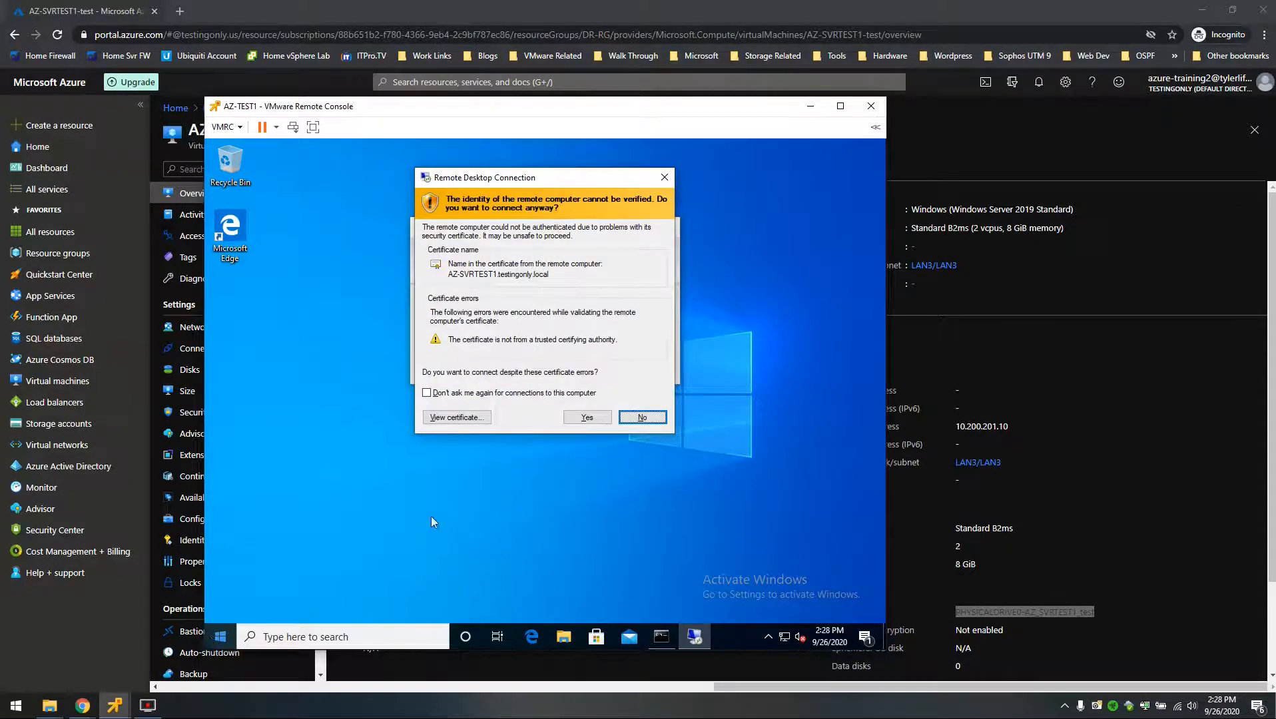
pyautogui.click(604, 424)
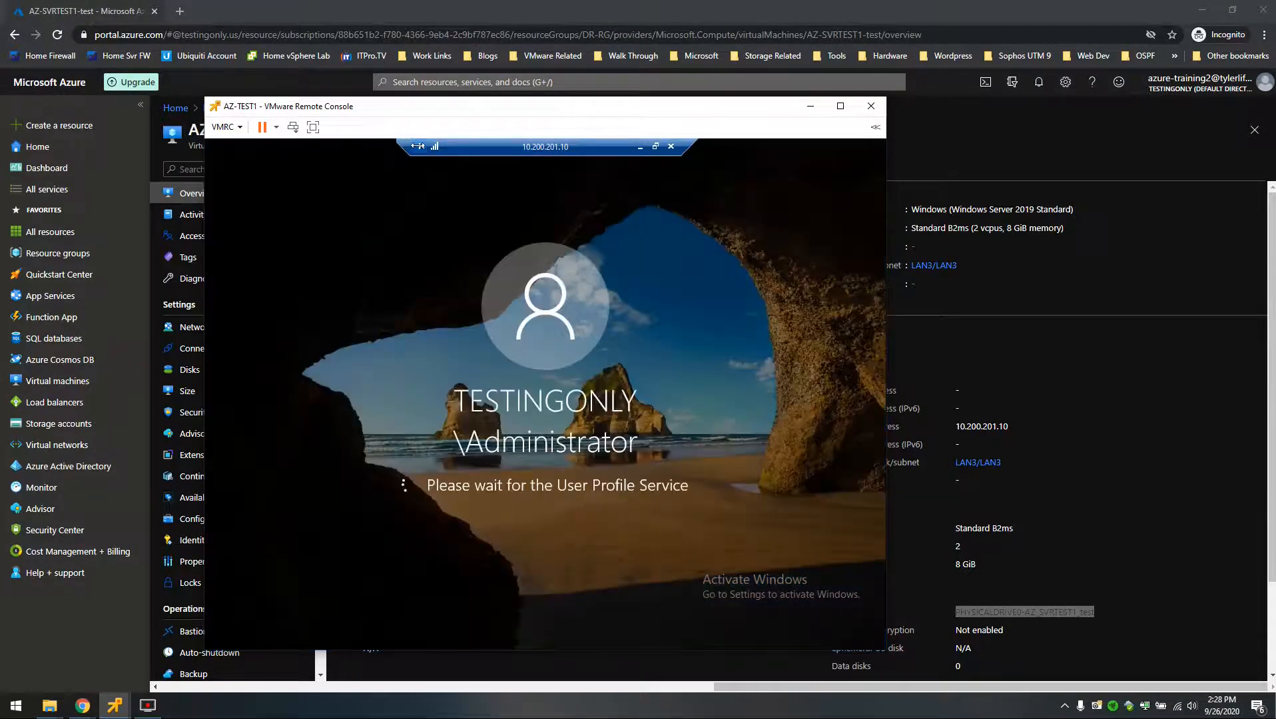
pyautogui.moveTo(417, 146); pyautogui.dragTo(711, 147)
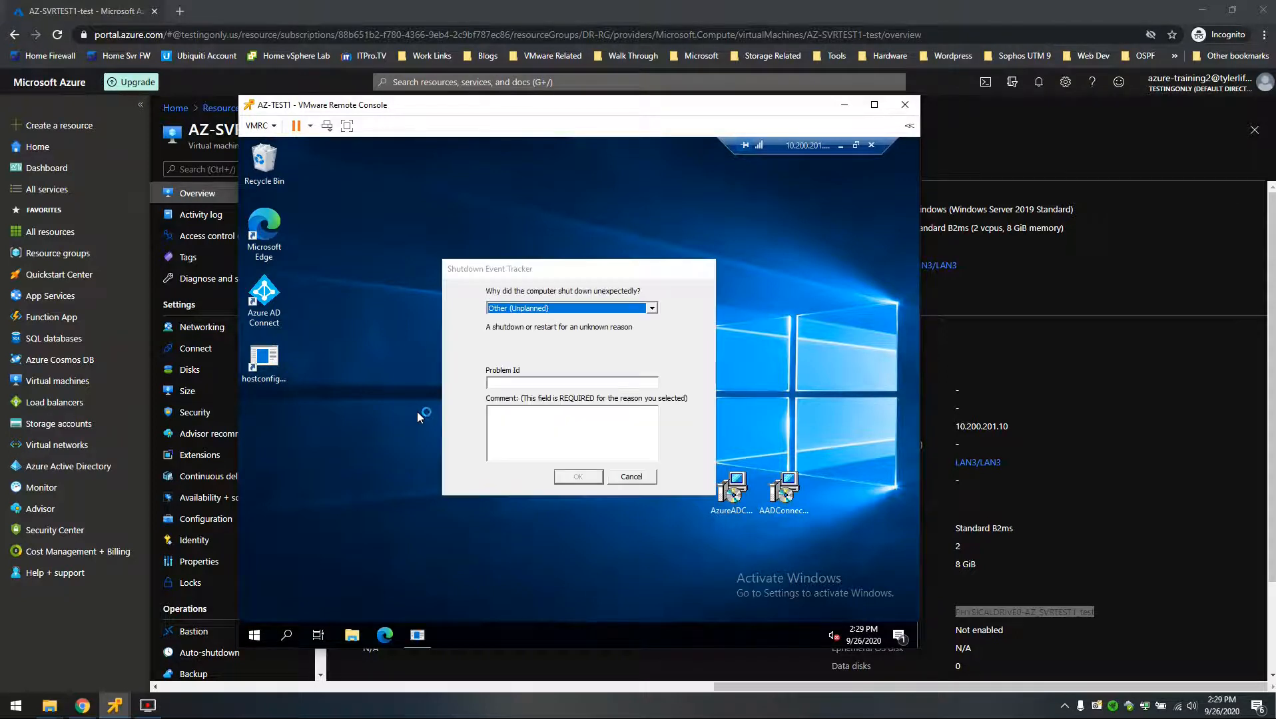
# Allow network discovery on the server, submit the Shutdown Event Tracker with comment "q" and minimize Server Manager.
pyautogui.click(538, 270)
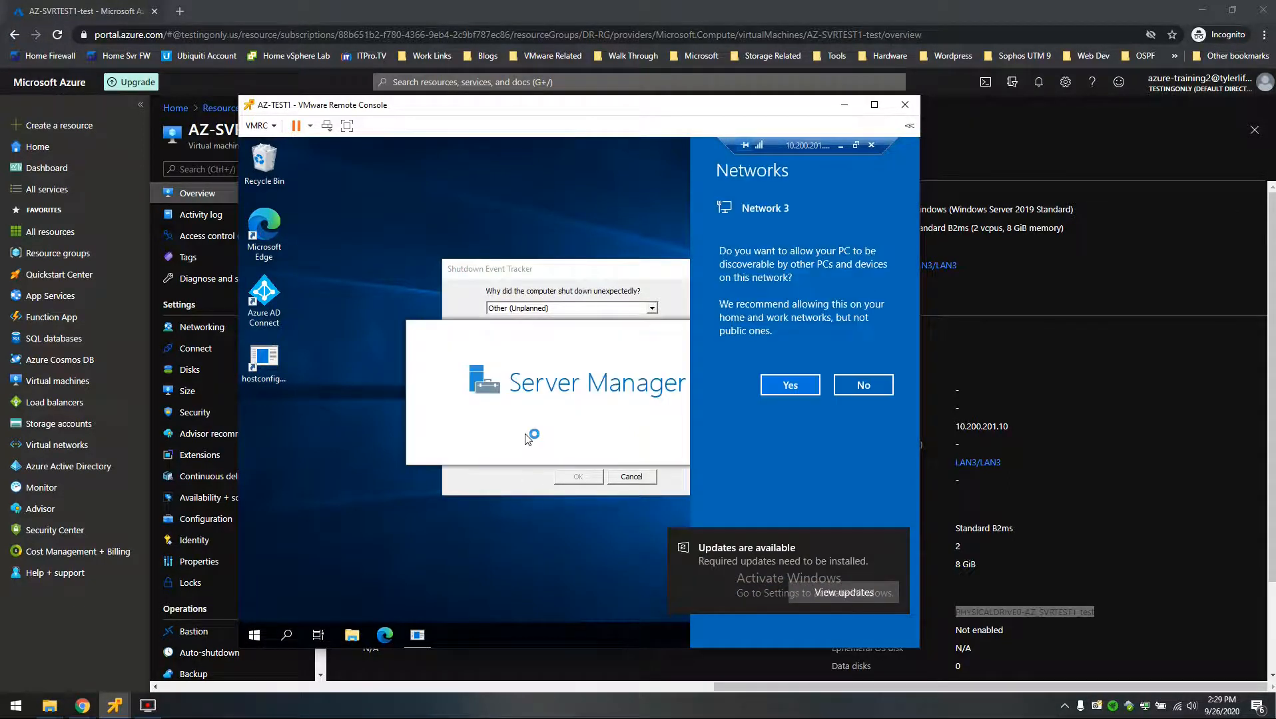
pyautogui.click(790, 385)
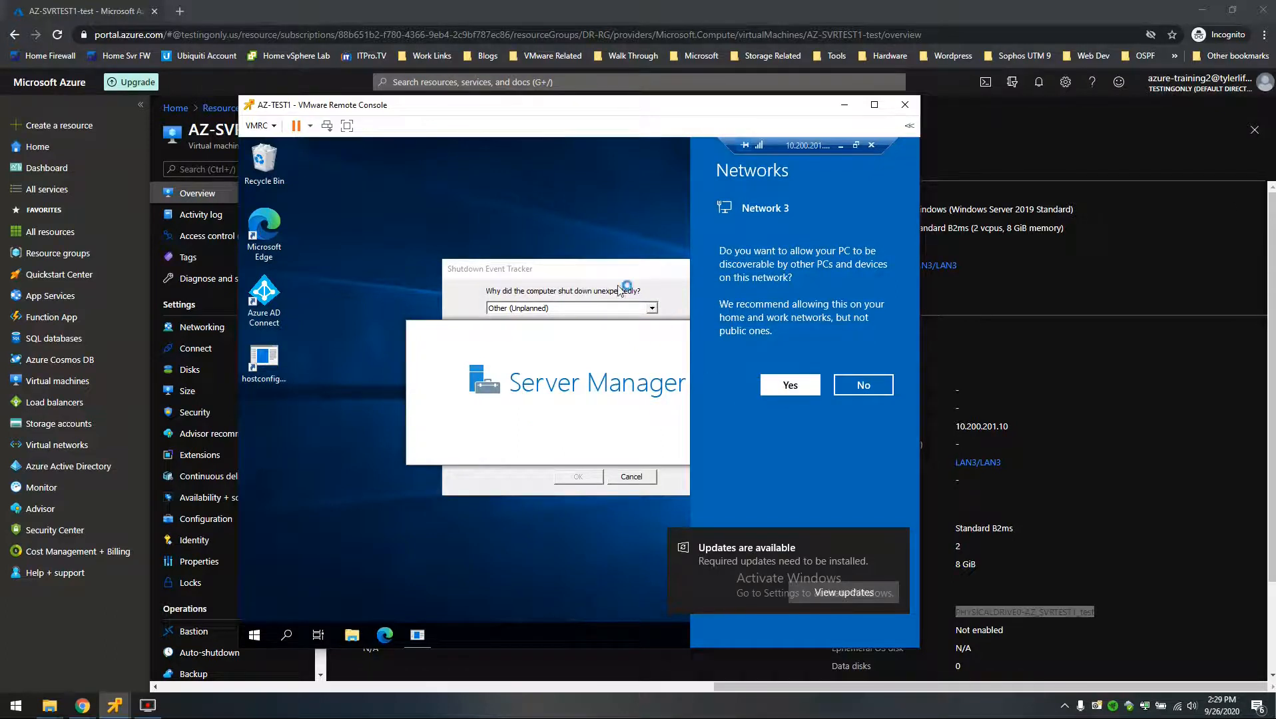
pyautogui.write('q')
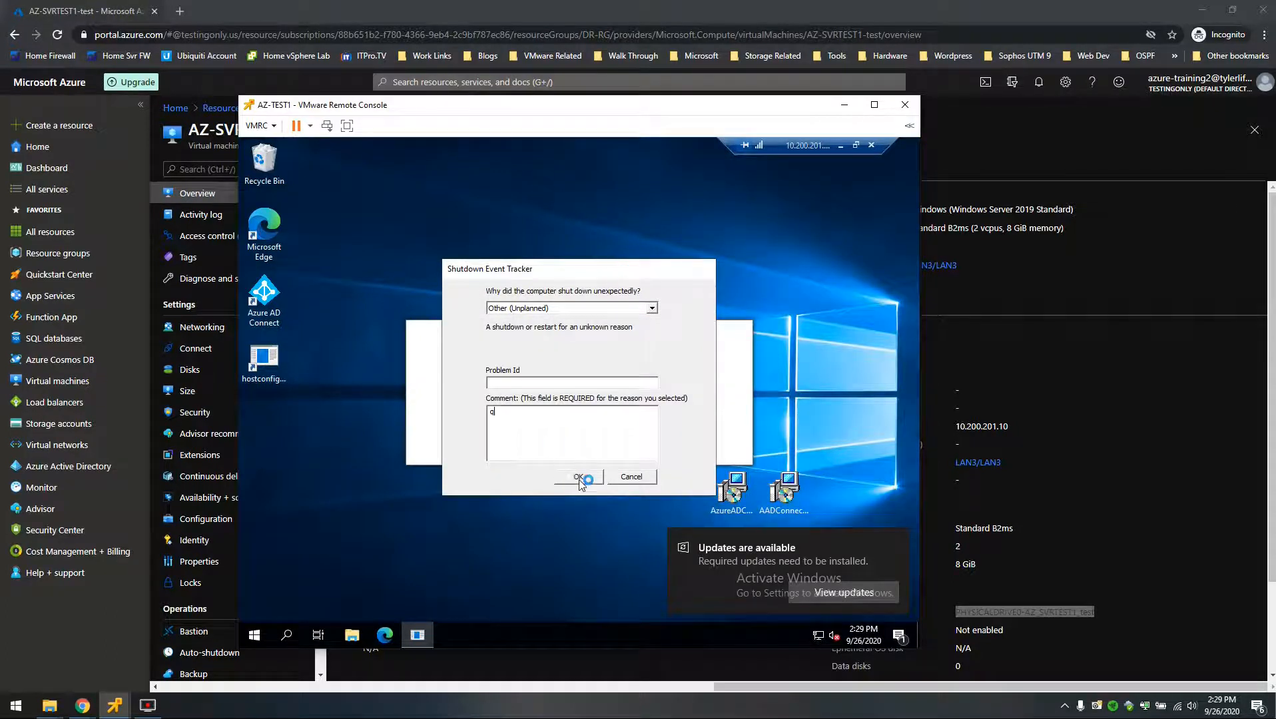
pyautogui.press('Return')
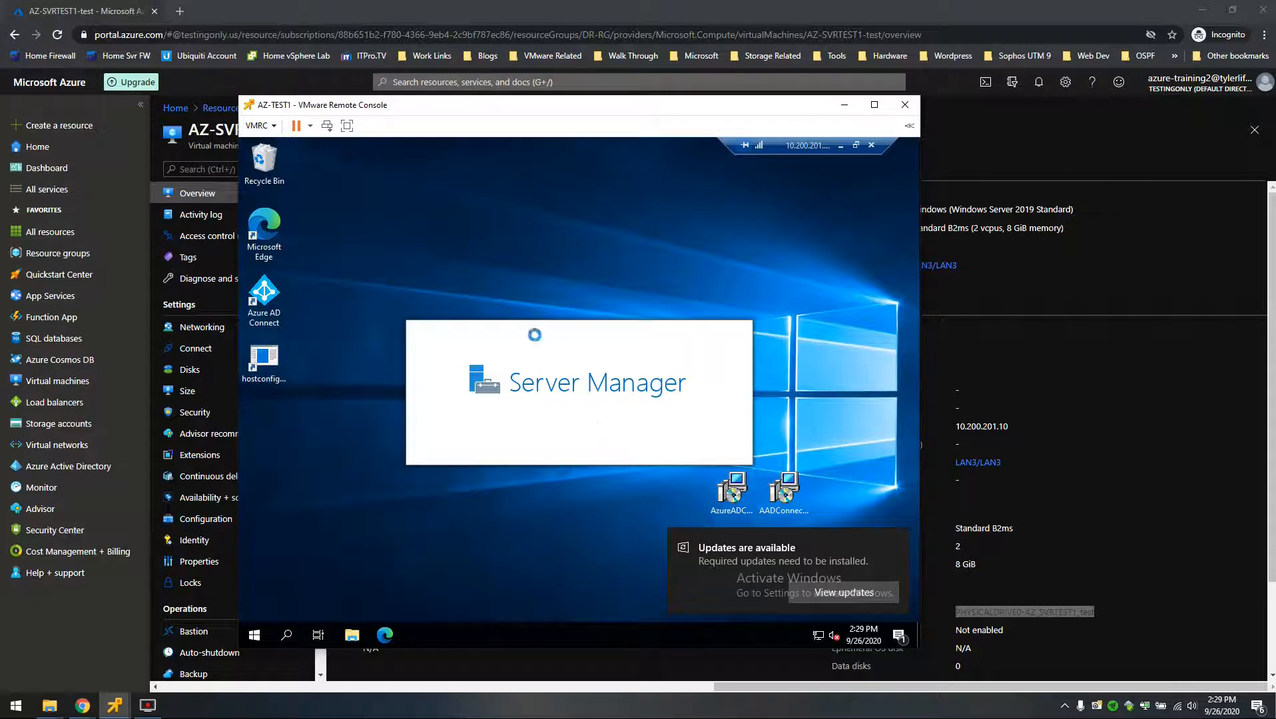
pyautogui.rightClick(256, 636)
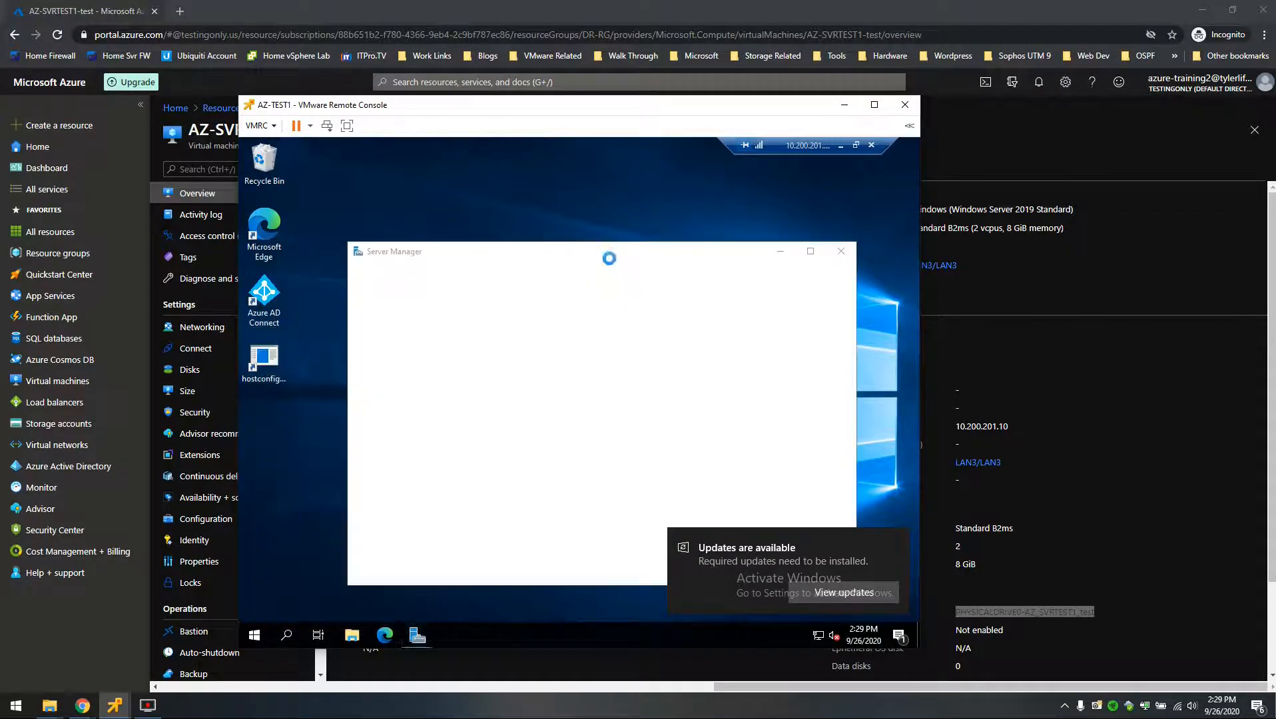
pyautogui.click(782, 252)
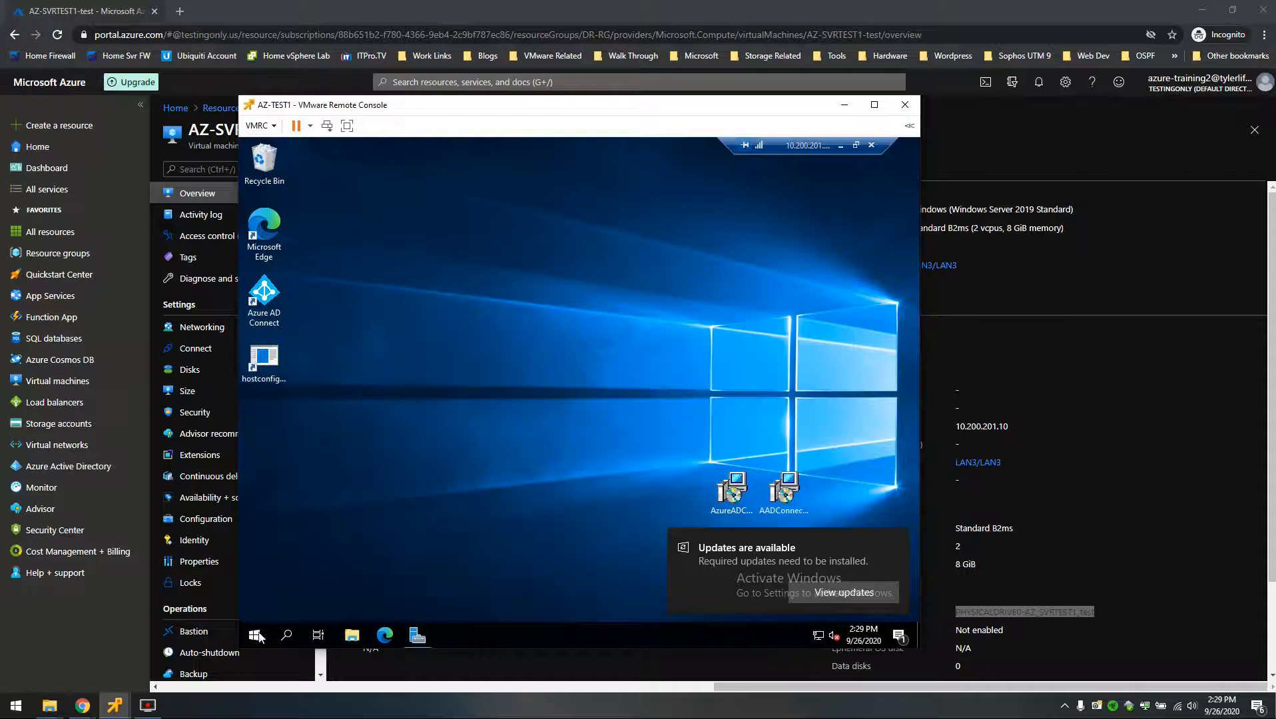
# Open Network and Sharing Center on the failed-over server by searching Control Panel for "net".
pyautogui.click(256, 637)
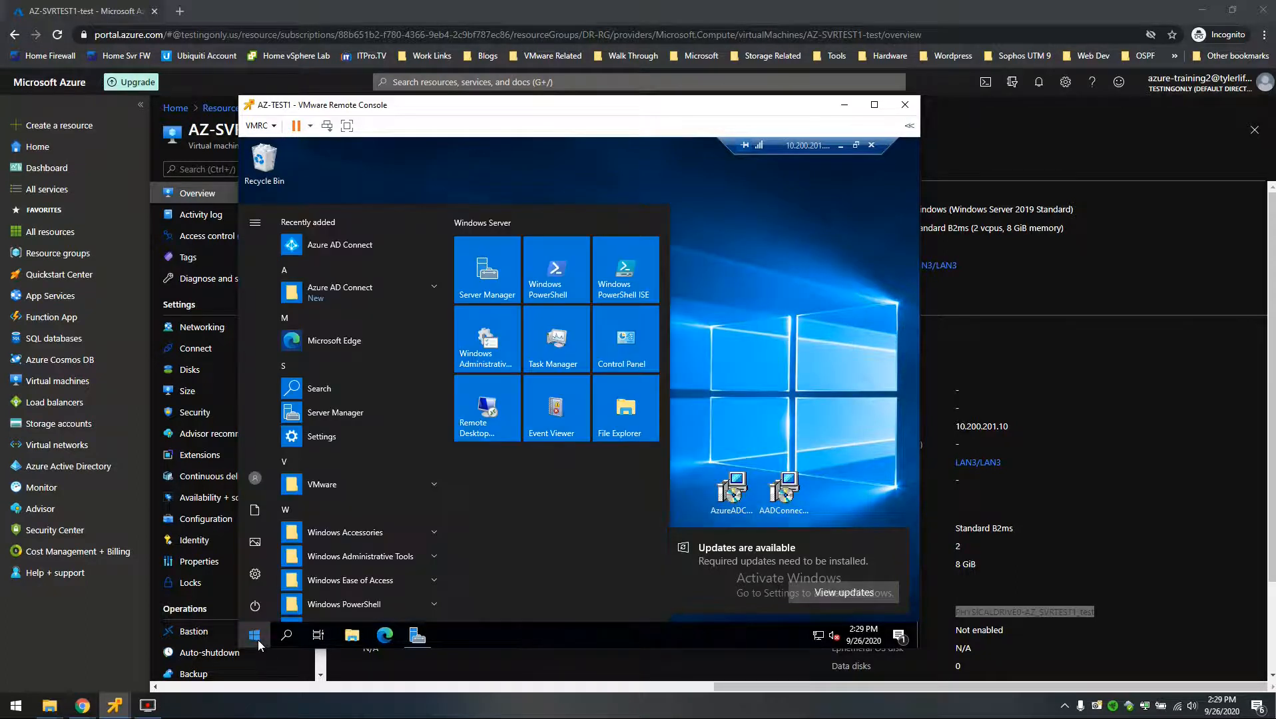
pyautogui.click(614, 342)
pyautogui.write('net')
pyautogui.click(398, 242)
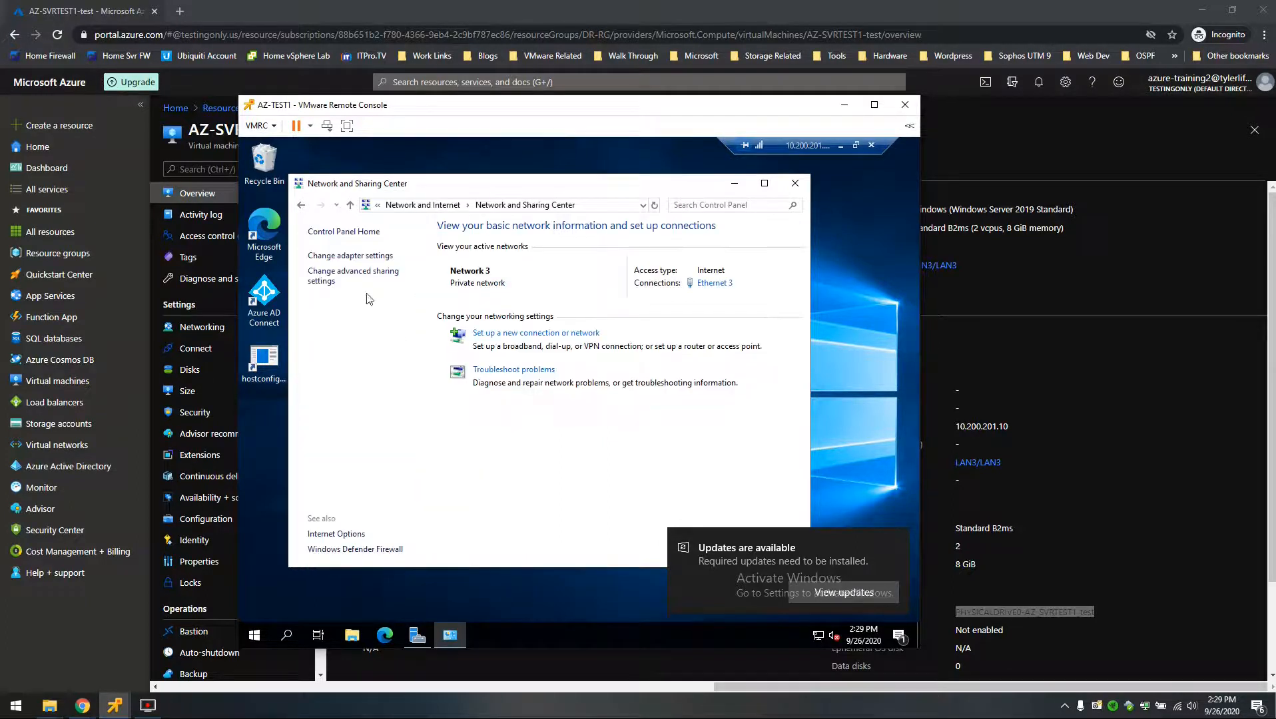
# Inspect the Ethernet 3 adapter's Internet Protocol Version 4 (TCP/IPv4) properties, closing both dialogs without changes.
pyautogui.click(348, 256)
pyautogui.click(358, 285)
pyautogui.rightClick(359, 285)
pyautogui.click(387, 419)
pyautogui.doubleClick(459, 399)
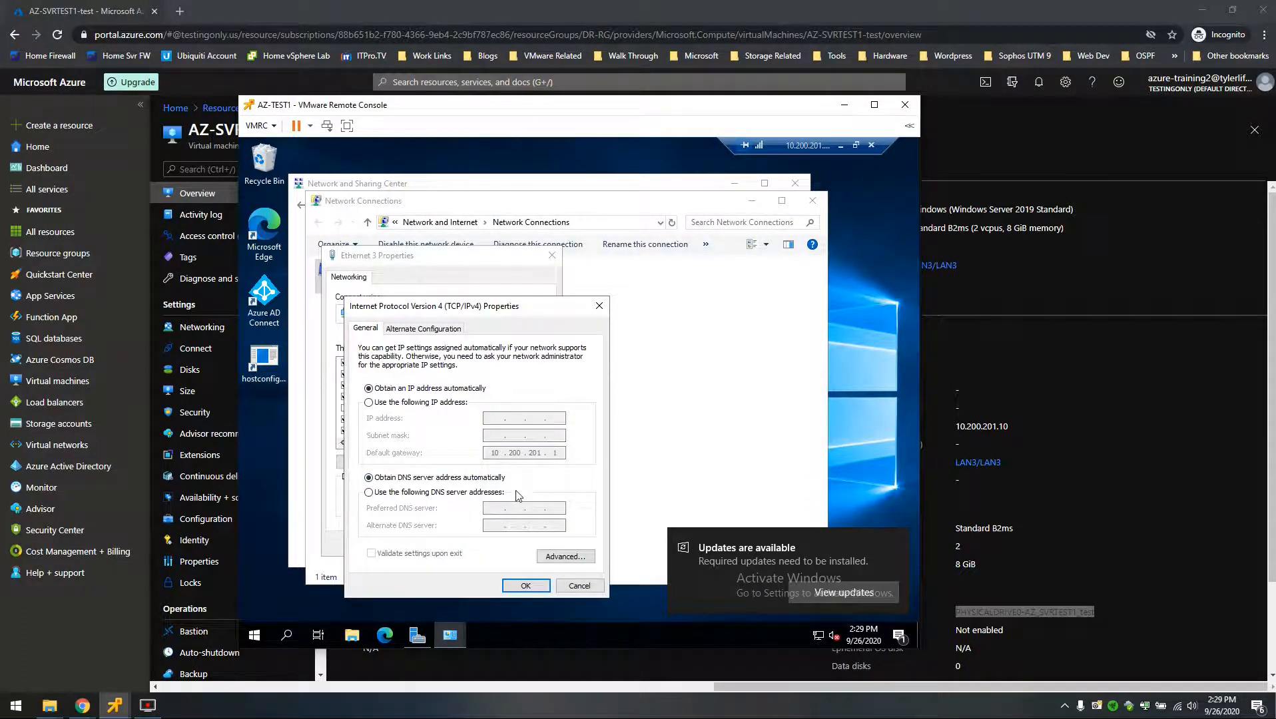
pyautogui.moveTo(419, 312); pyautogui.dragTo(444, 216)
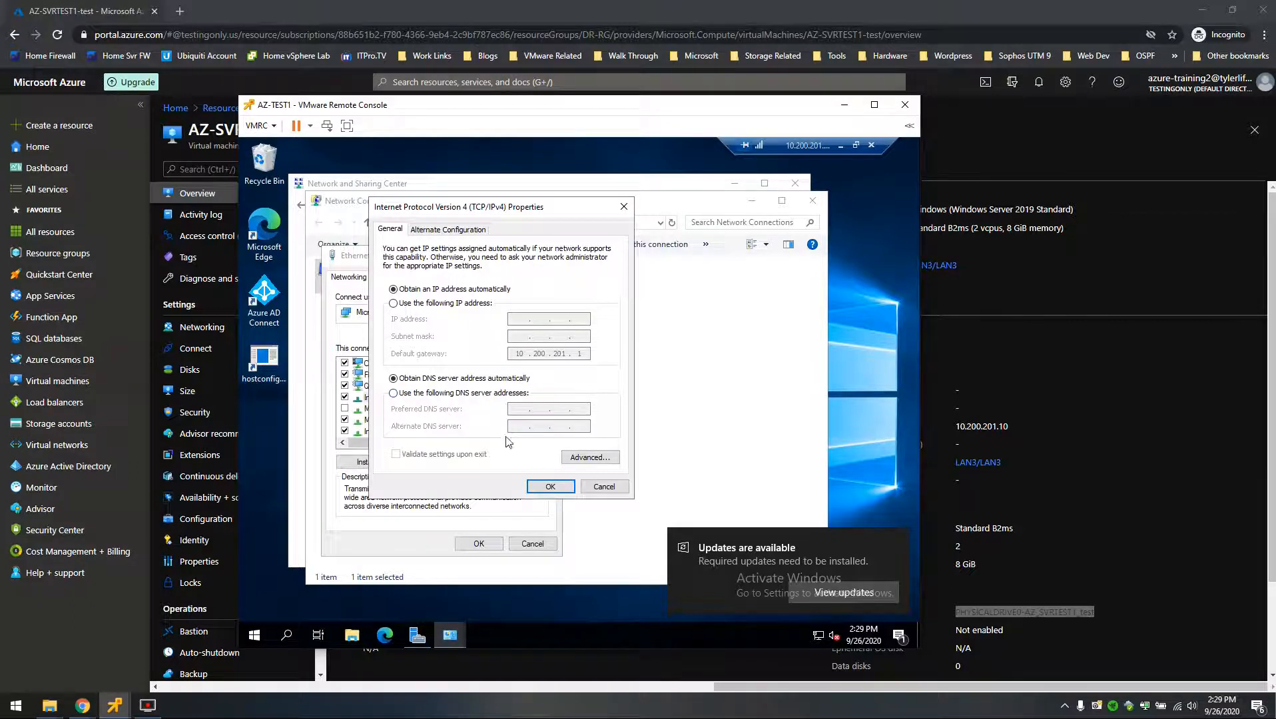
pyautogui.click(603, 486)
pyautogui.click(544, 545)
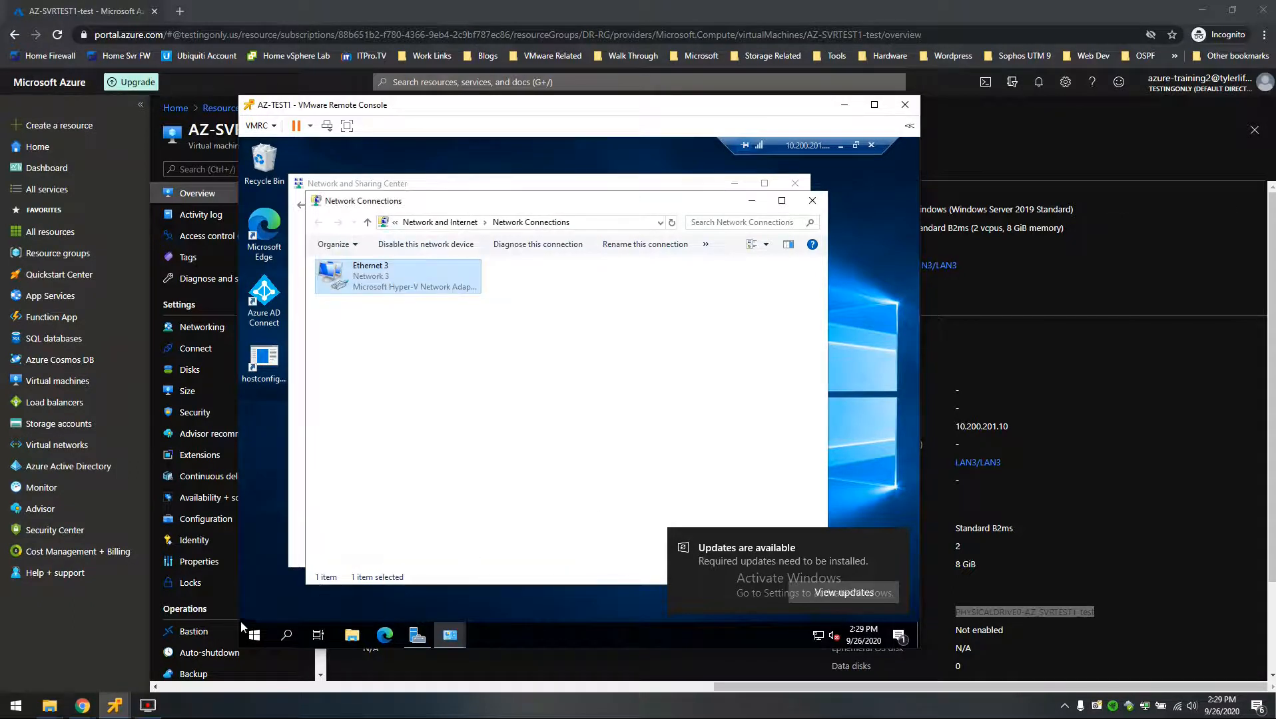
# Open Command Prompt on the failed-over server and run "ipconfig /all".
pyautogui.click(262, 626)
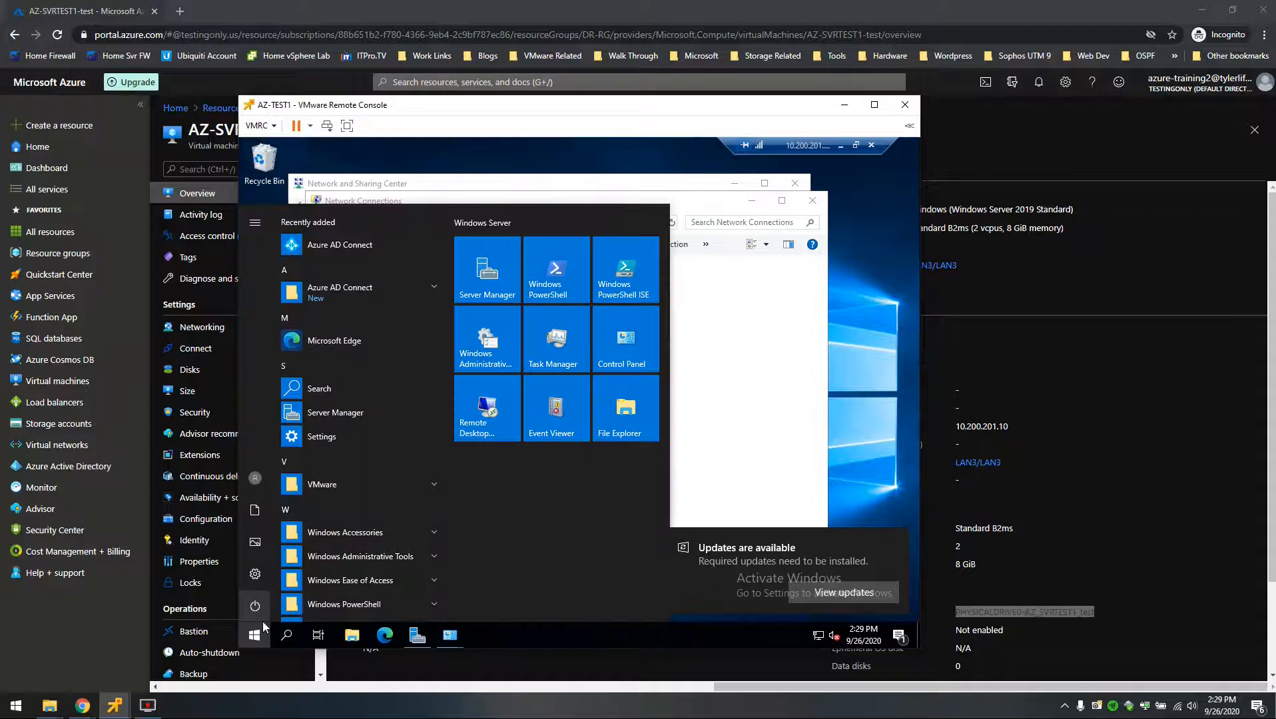
pyautogui.click(262, 626)
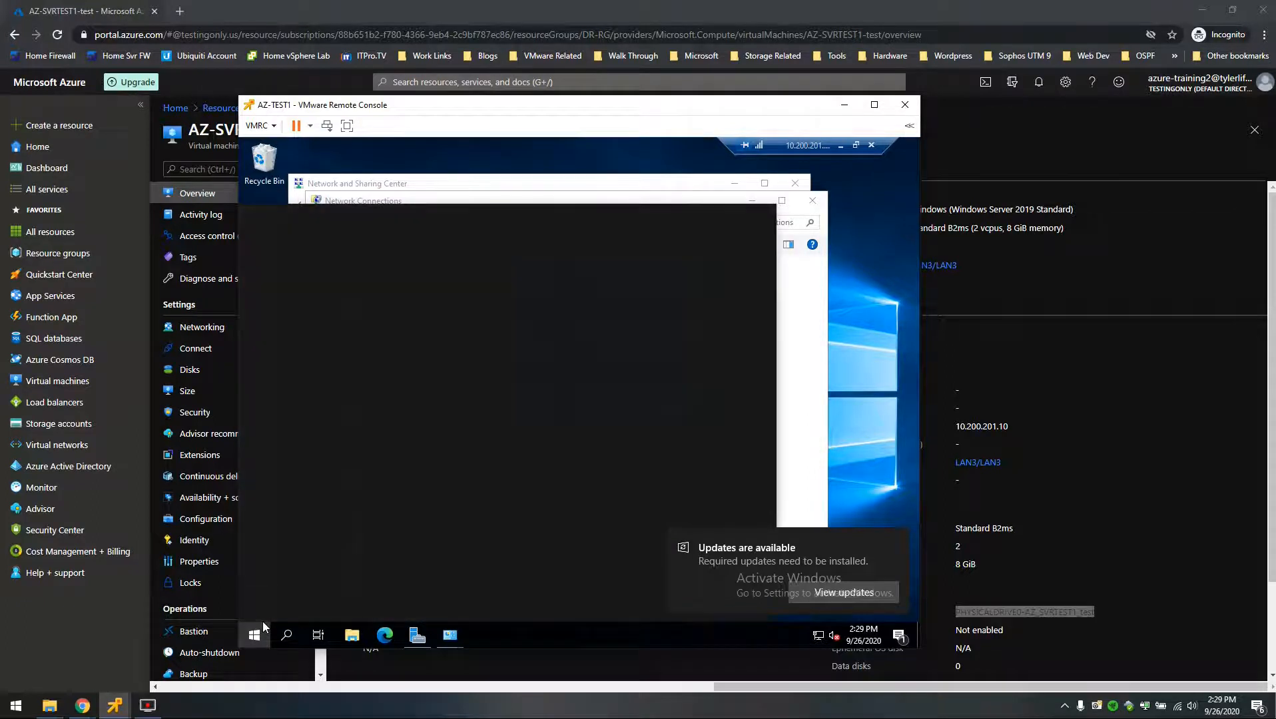
pyautogui.write('cmd')
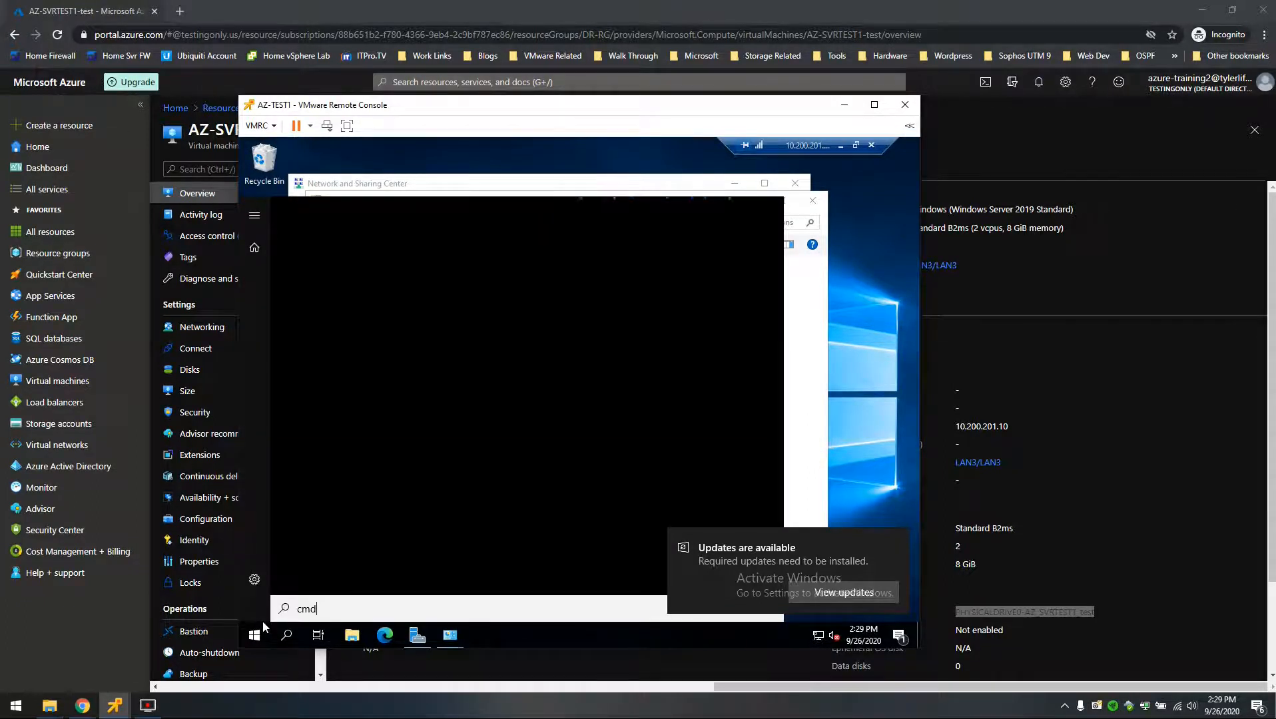
pyautogui.press('Return')
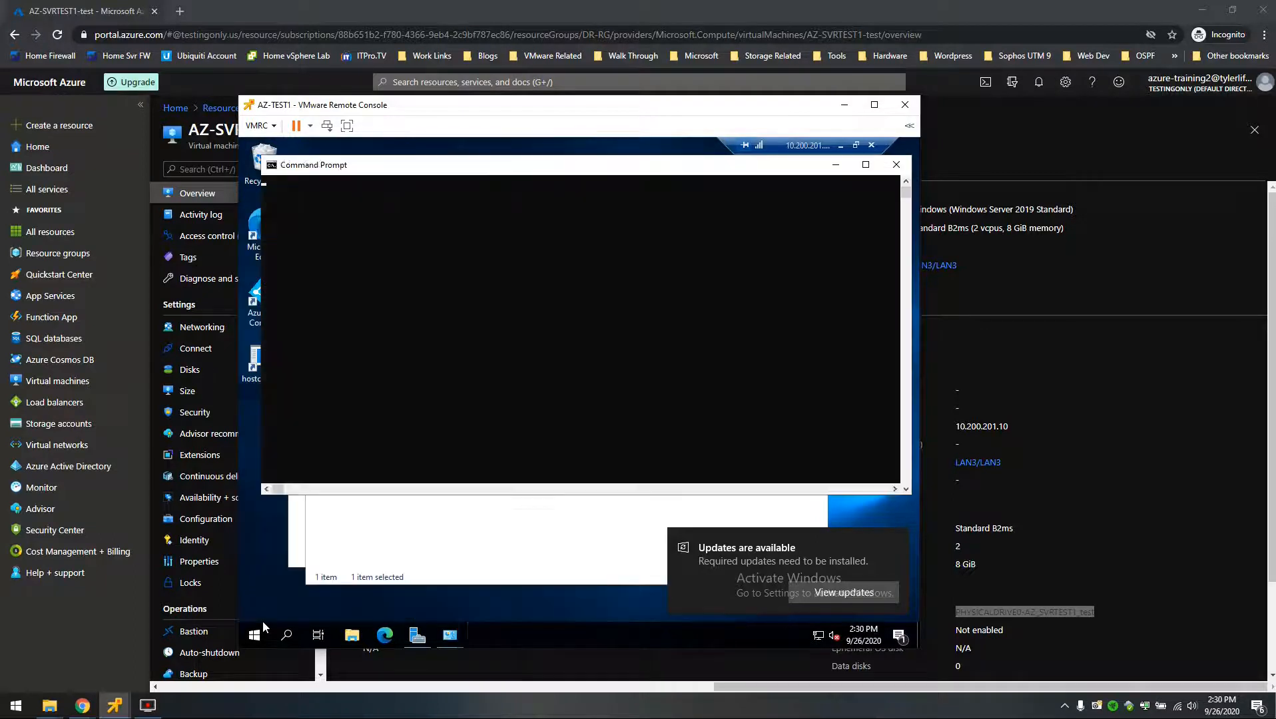
pyautogui.write('ip')
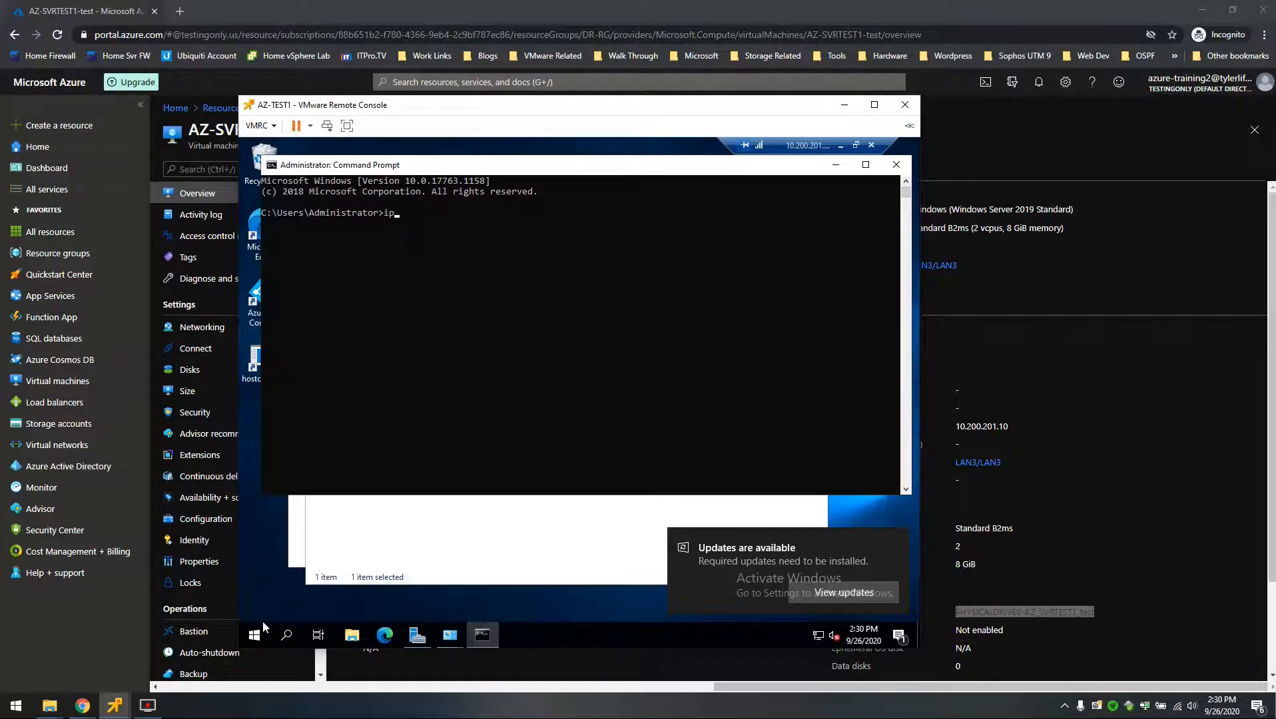
pyautogui.write('config /all')
pyautogui.press('Return')
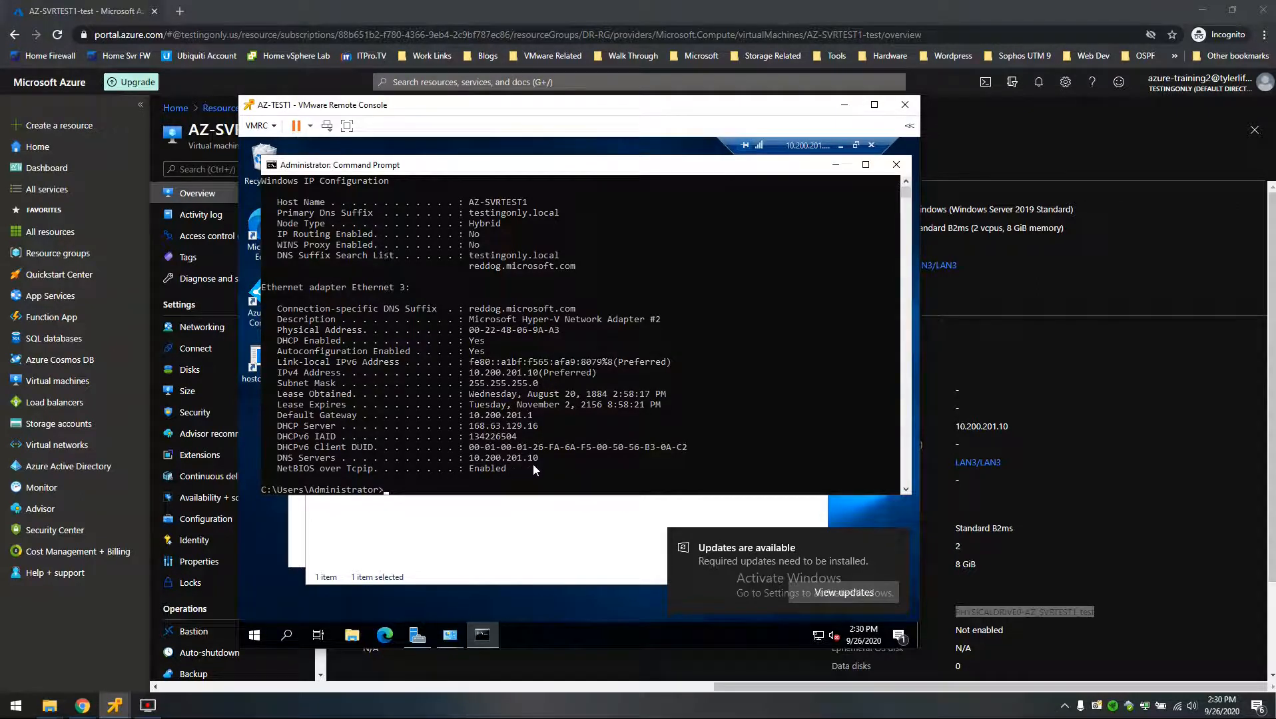
# Highlight the DHCP Server line in the ipconfig output and shift the console window aside.
pyautogui.moveTo(489, 105); pyautogui.dragTo(595, 112)
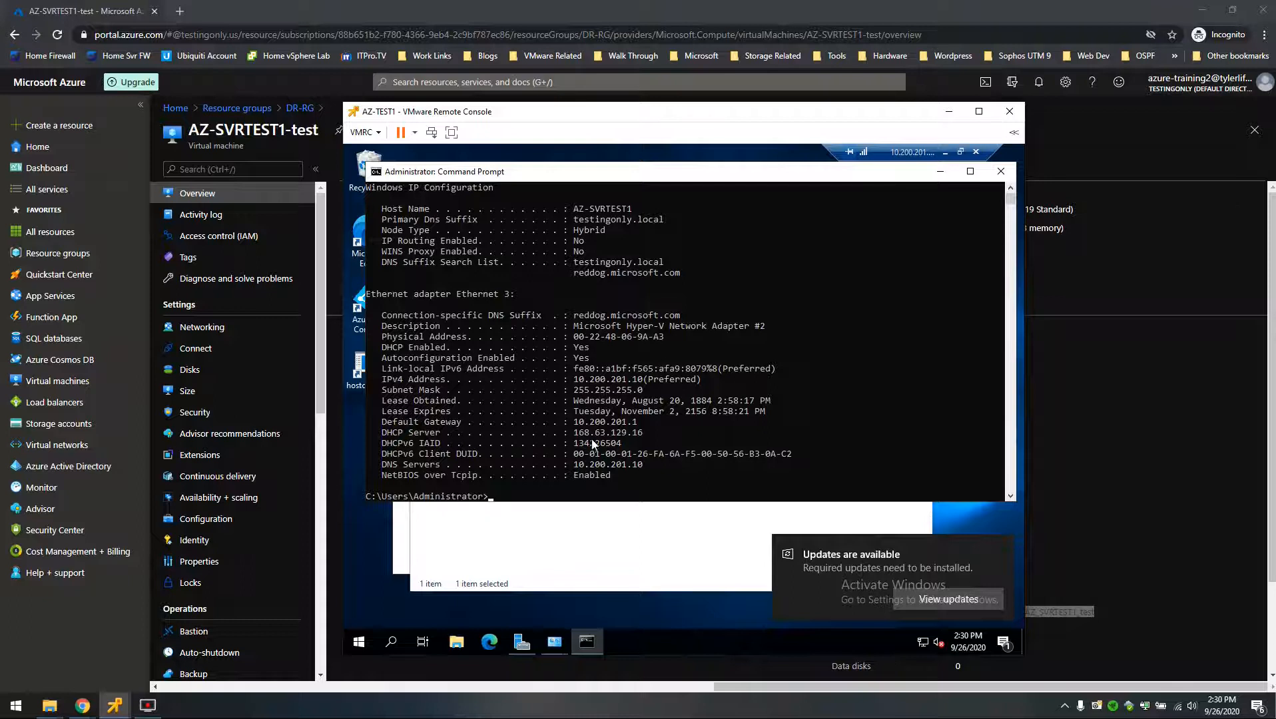
pyautogui.moveTo(646, 433); pyautogui.dragTo(382, 436)
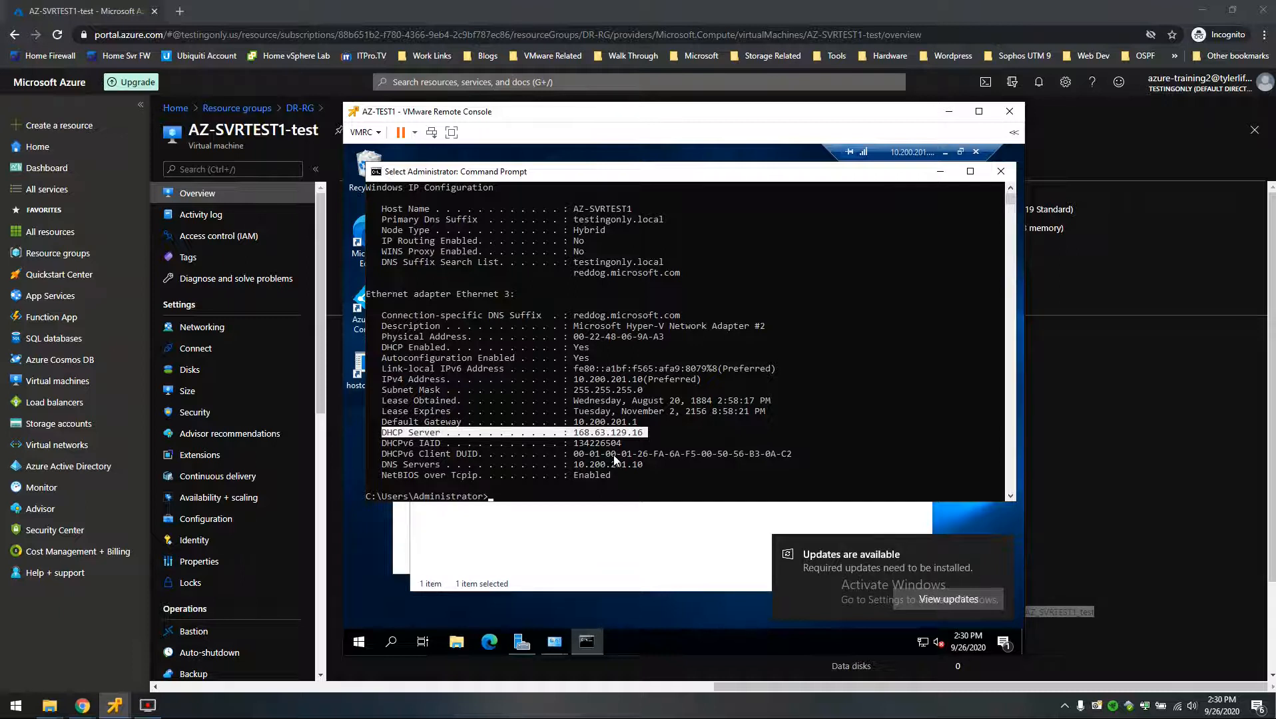
pyautogui.moveTo(490, 112); pyautogui.dragTo(610, 108)
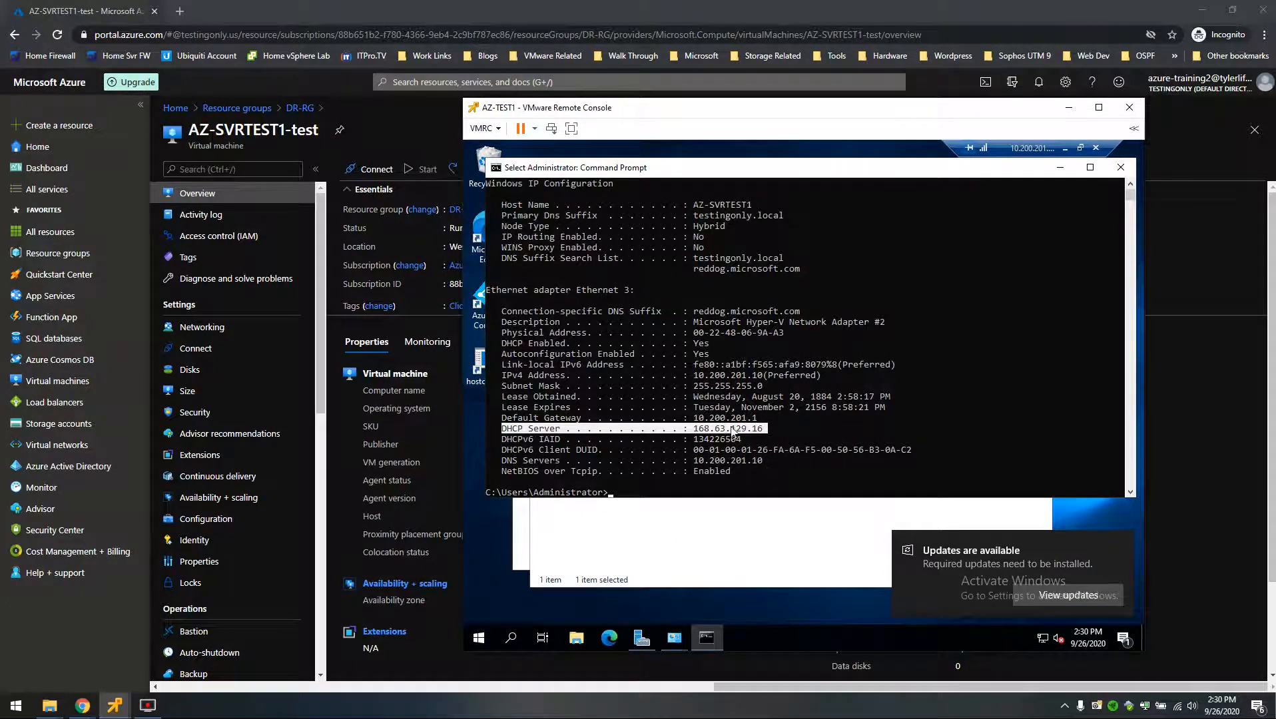
# Open the DNS servers settings of the LAN3 virtual network in resource group DR-RG on the Azure portal.
pyautogui.click(399, 123)
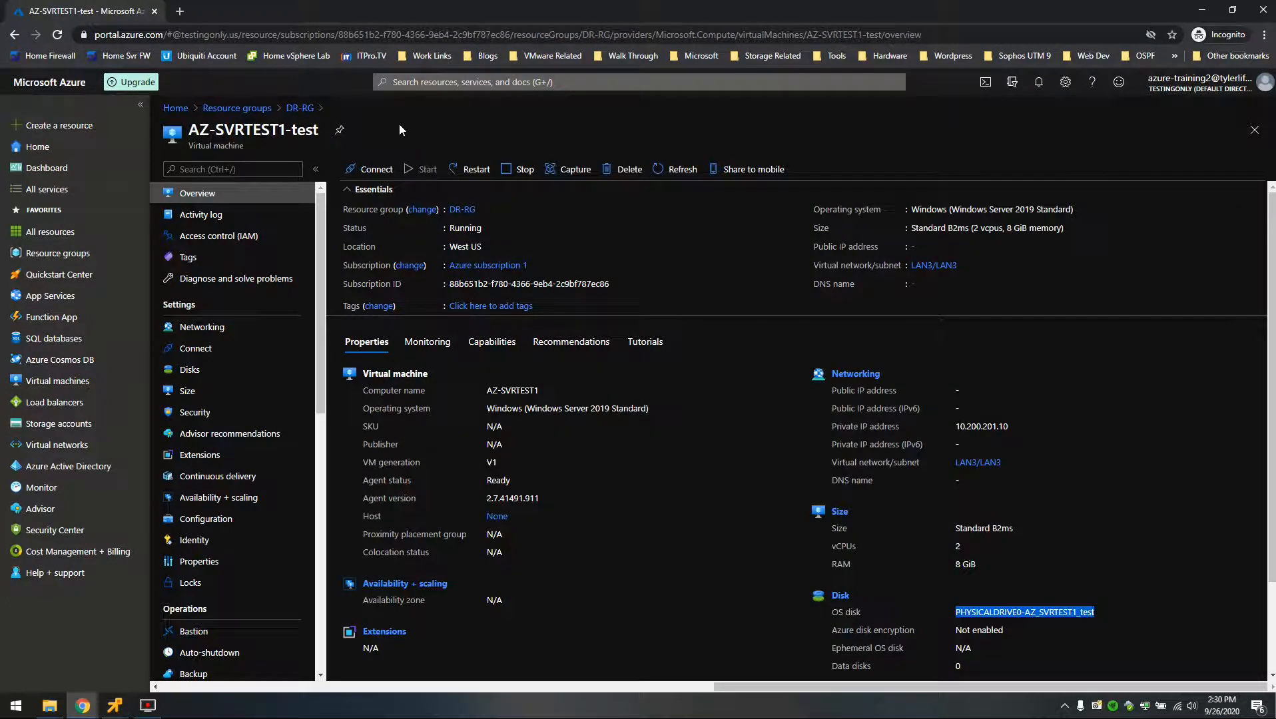
pyautogui.click(300, 108)
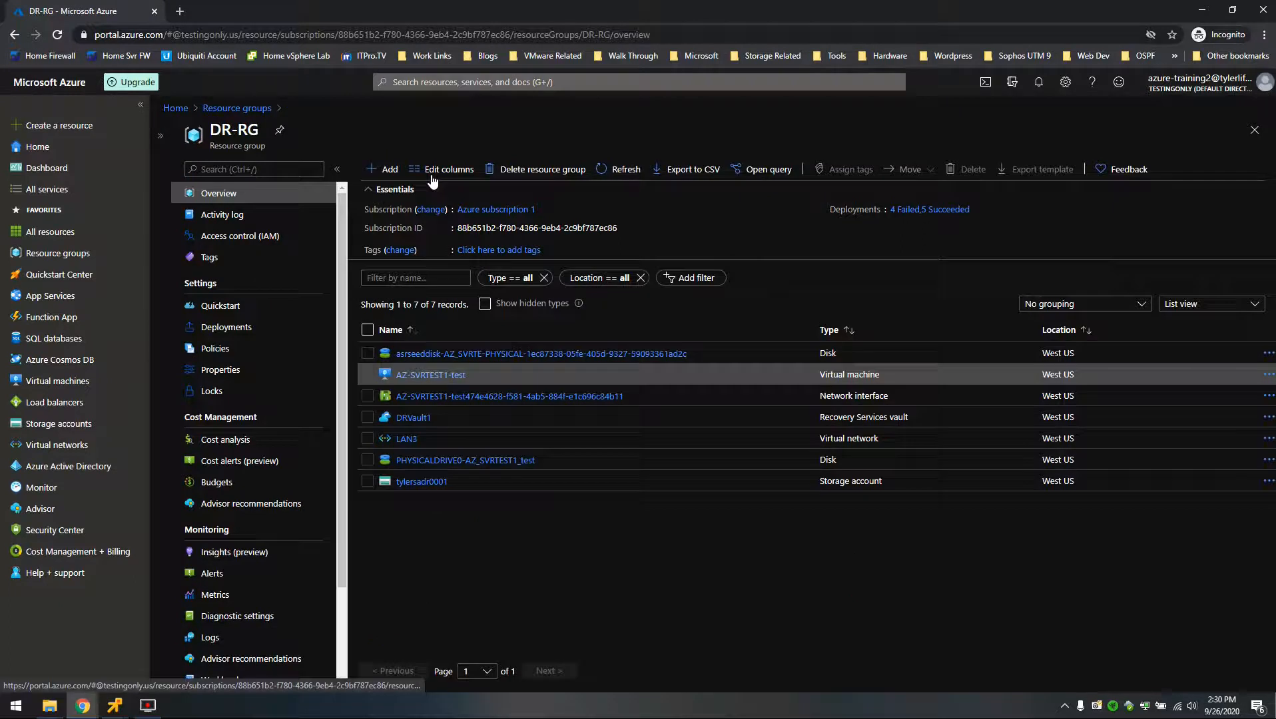
pyautogui.click(407, 440)
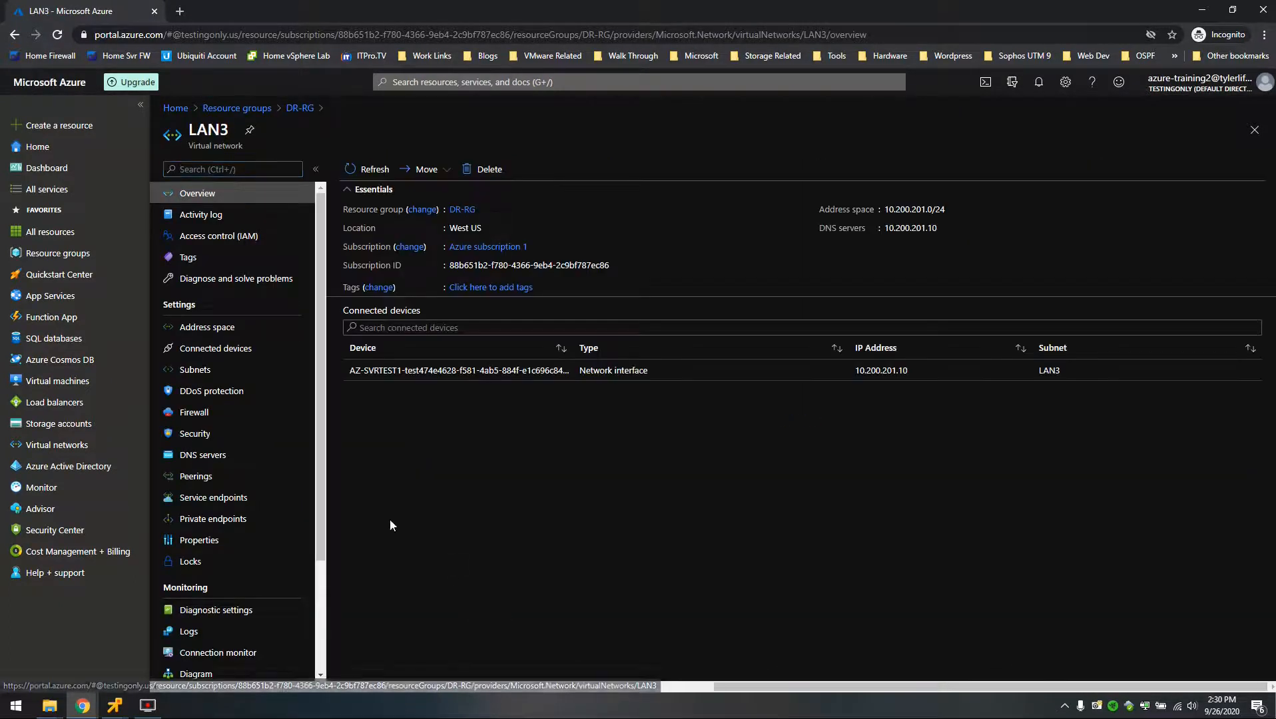
pyautogui.click(205, 458)
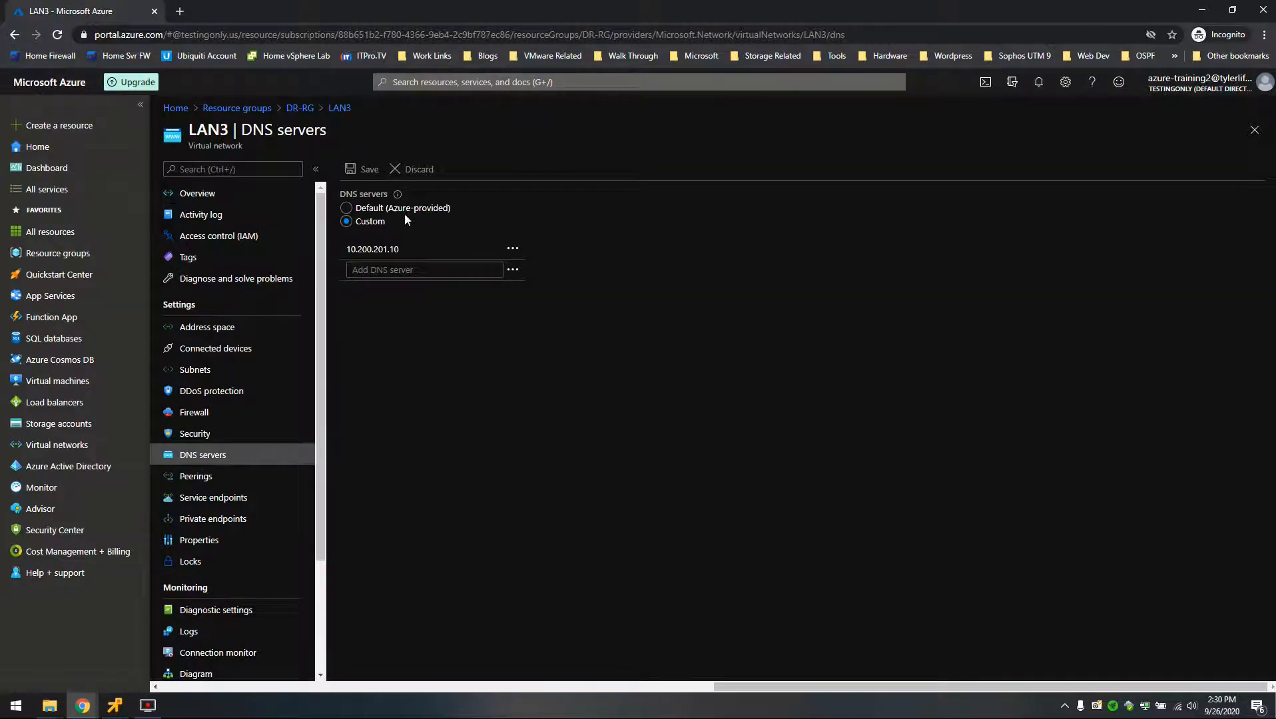
pyautogui.moveTo(459, 215); pyautogui.dragTo(360, 209)
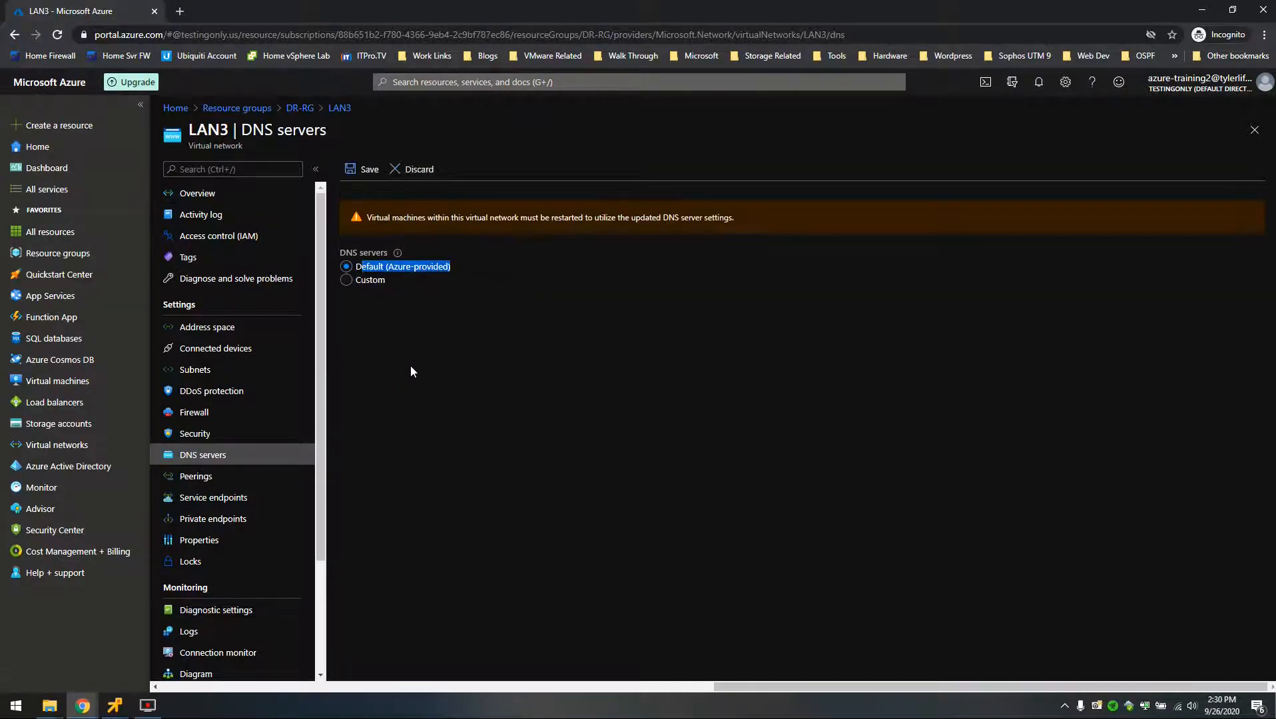
pyautogui.click(393, 350)
pyautogui.click(415, 169)
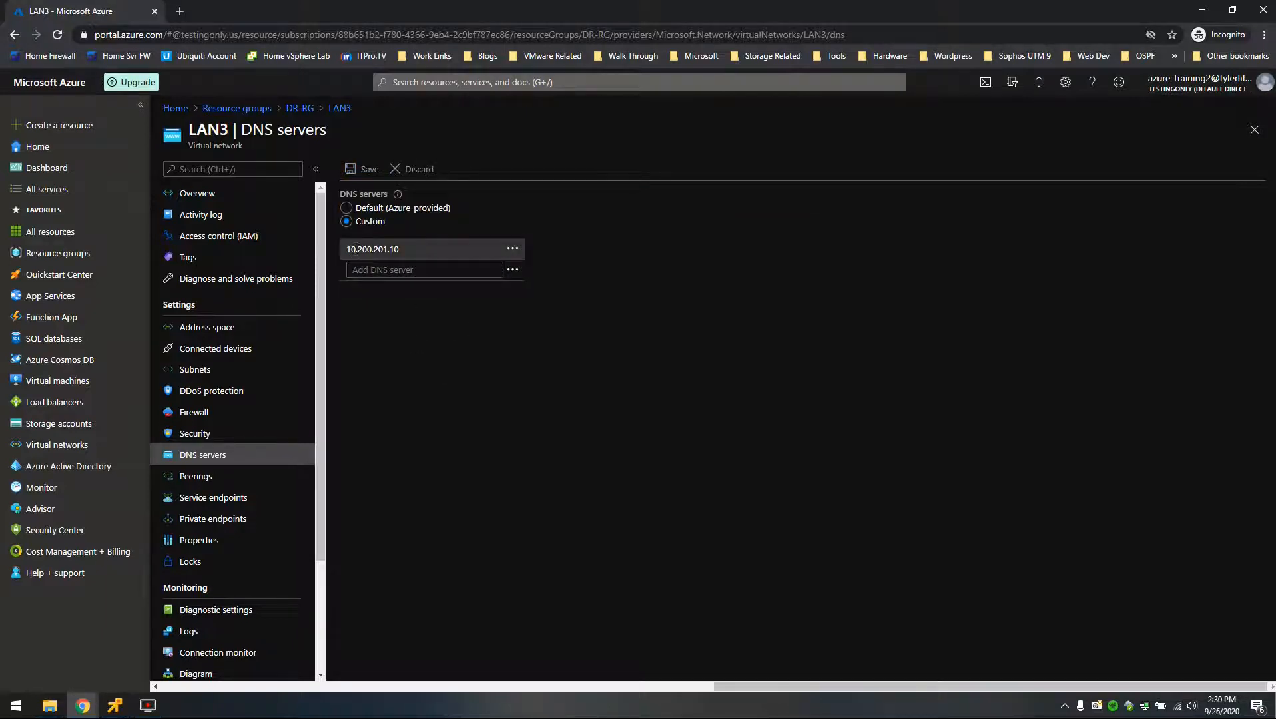
# Examine LAN3's custom DNS server entry and return to the DR-RG resource group.
pyautogui.click(408, 252)
pyautogui.click(436, 377)
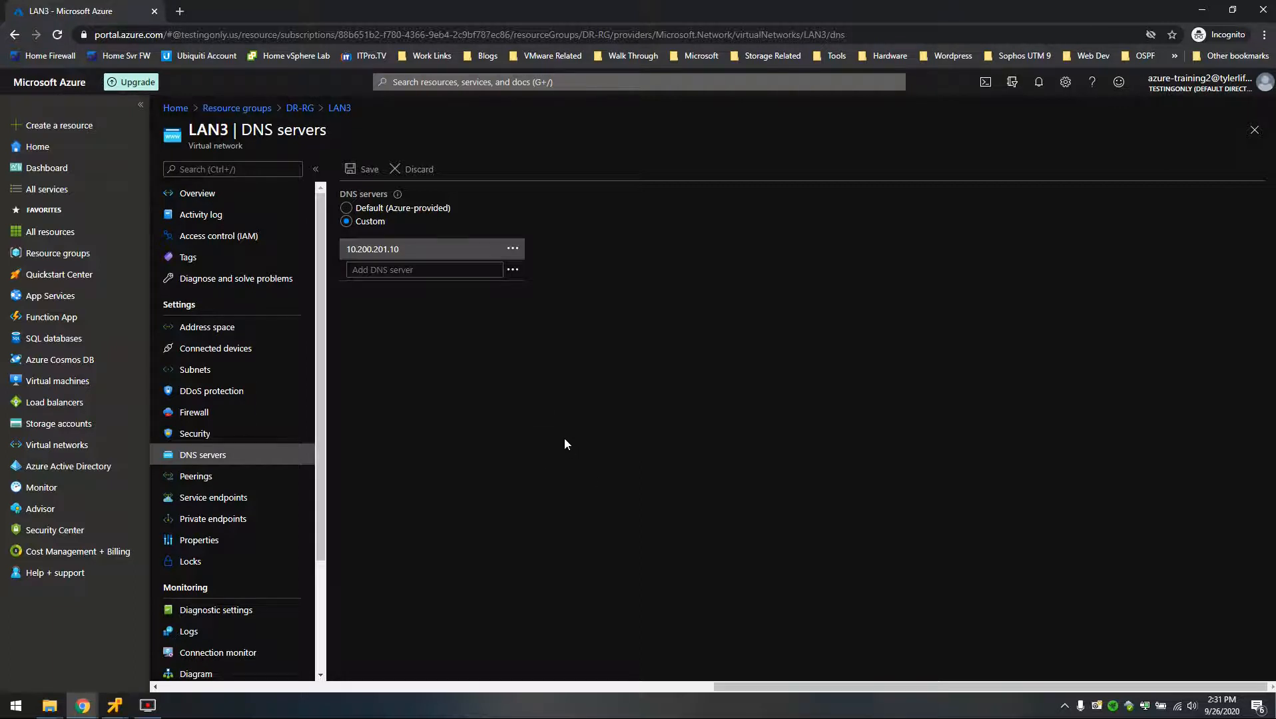
pyautogui.click(310, 108)
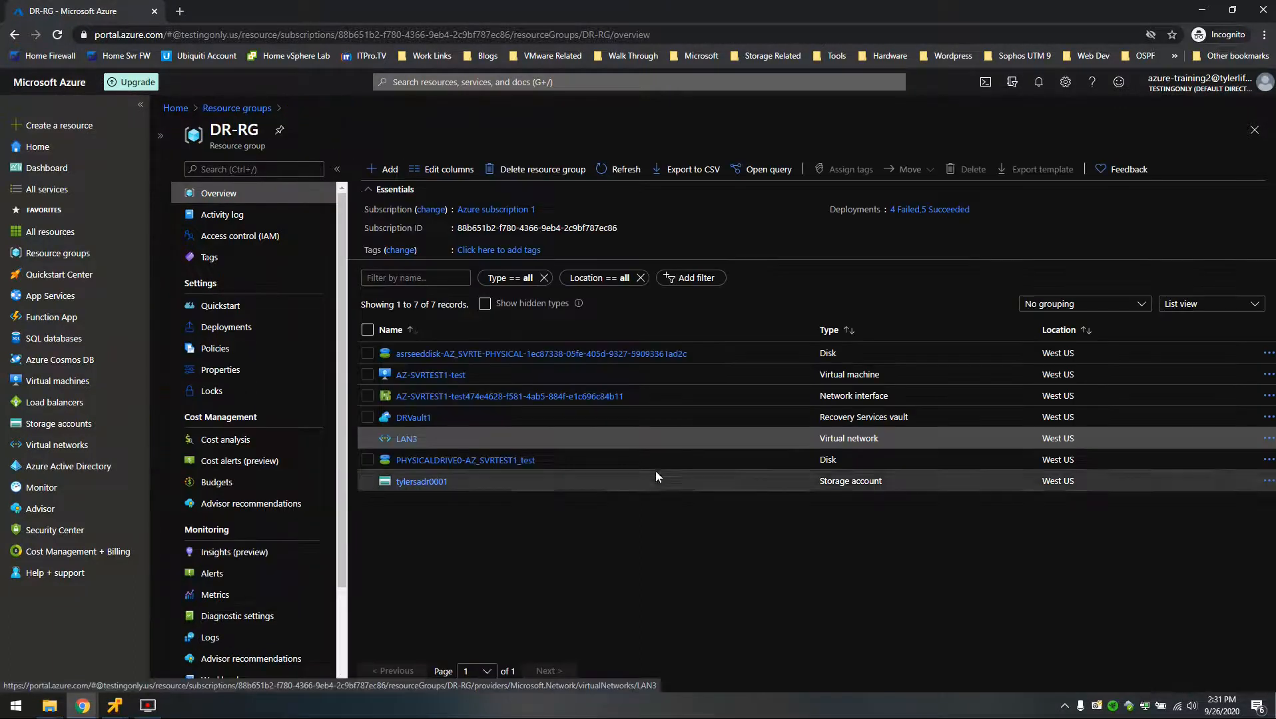
# Switch to the AZ-TEST1 remote console and minimize the Command Prompt and Network Connections windows.
pyautogui.moveTo(125, 710)
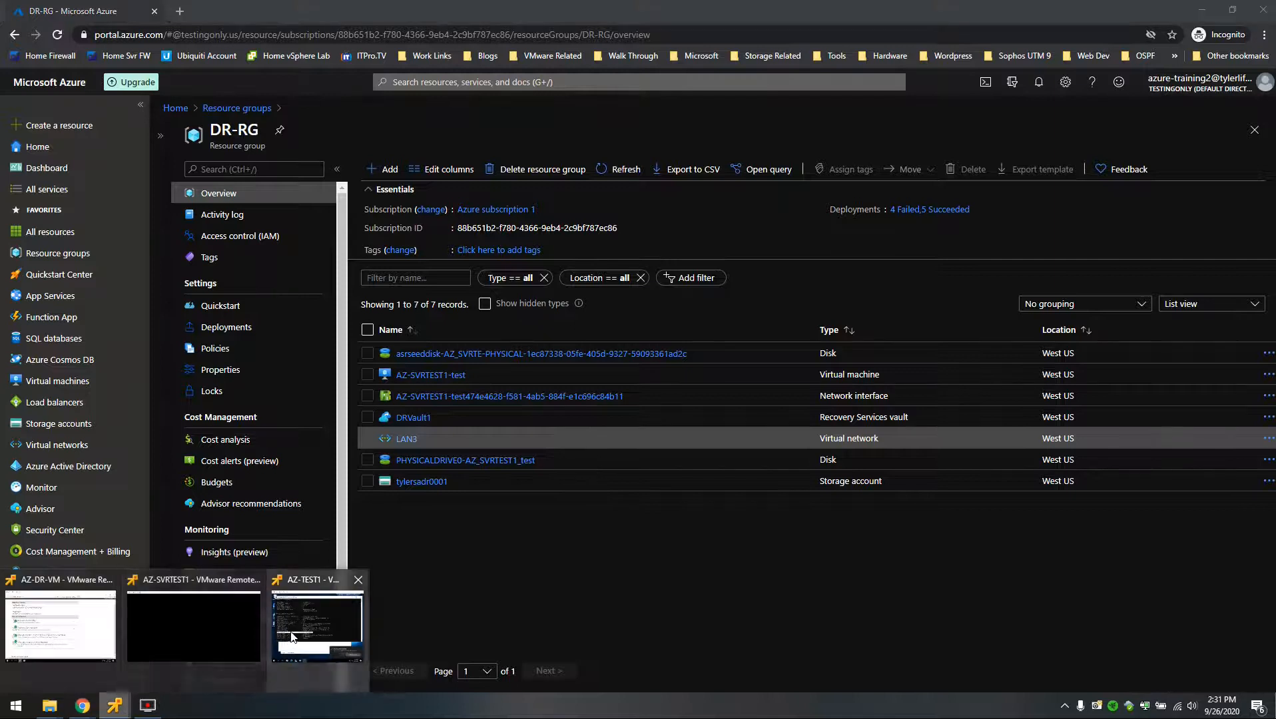
pyautogui.click(317, 626)
pyautogui.click(1060, 168)
pyautogui.moveTo(1032, 114); pyautogui.dragTo(855, 92)
pyautogui.click(431, 621)
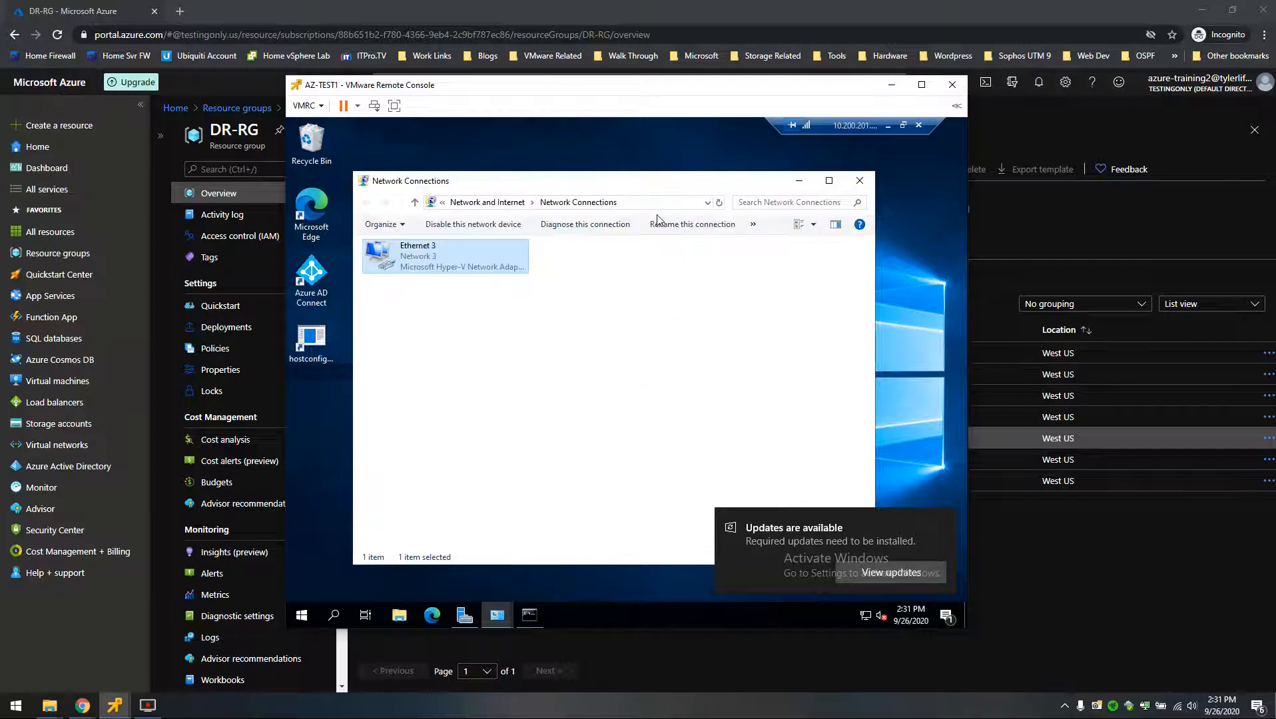
pyautogui.click(799, 181)
# Load speedtest.net in a maximized Microsoft Edge window on the server and examine the running test and public IP.
pyautogui.click(433, 616)
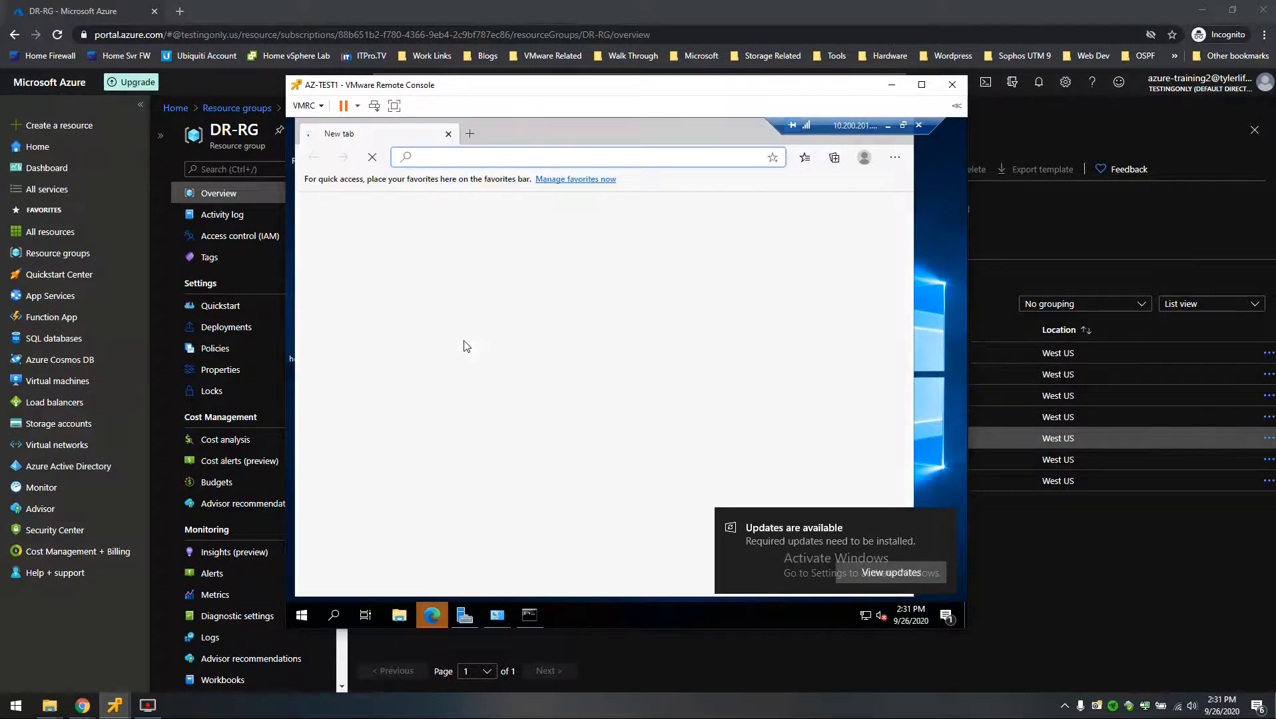
pyautogui.doubleClick(711, 126)
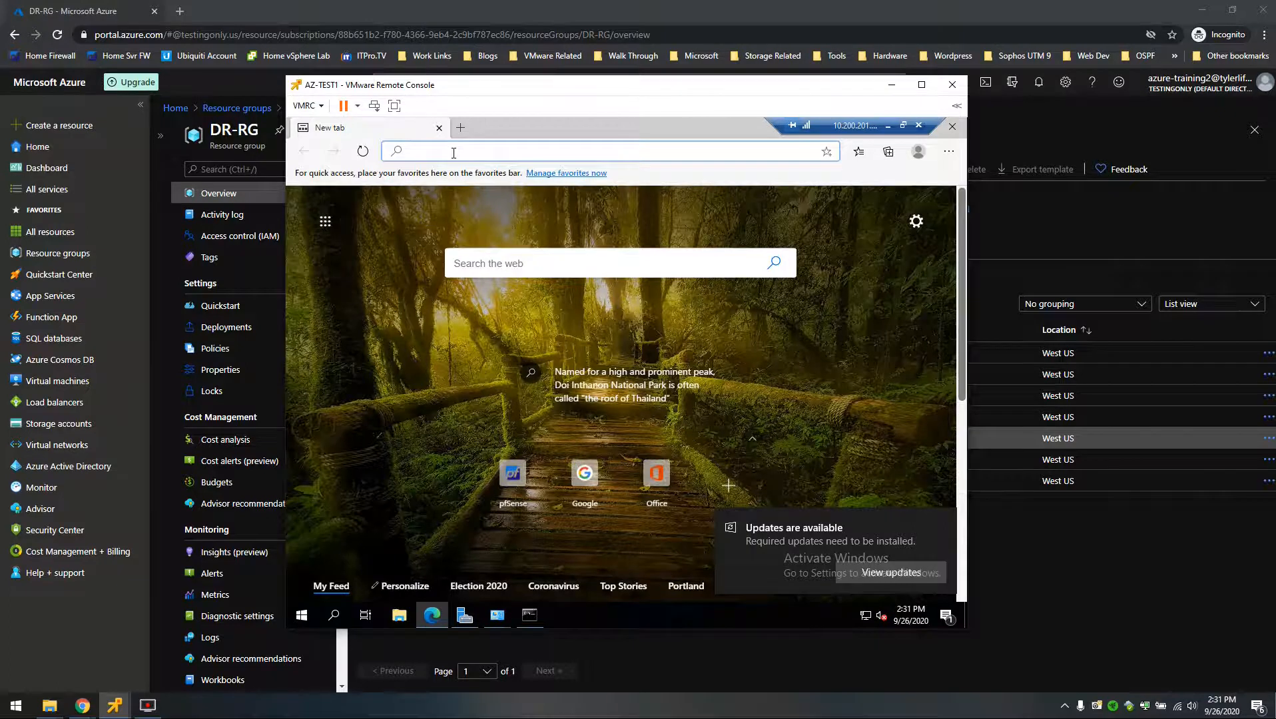
pyautogui.write('speedtest.')
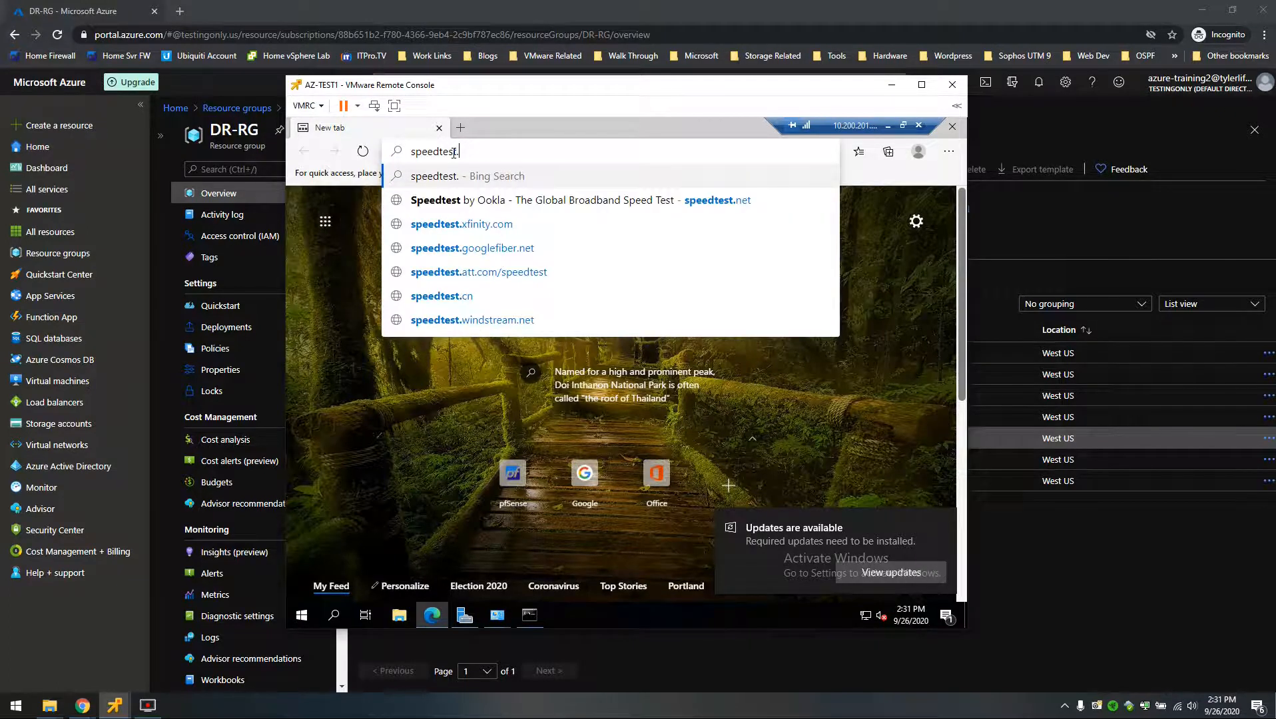
pyautogui.write('net')
pyautogui.press('Return')
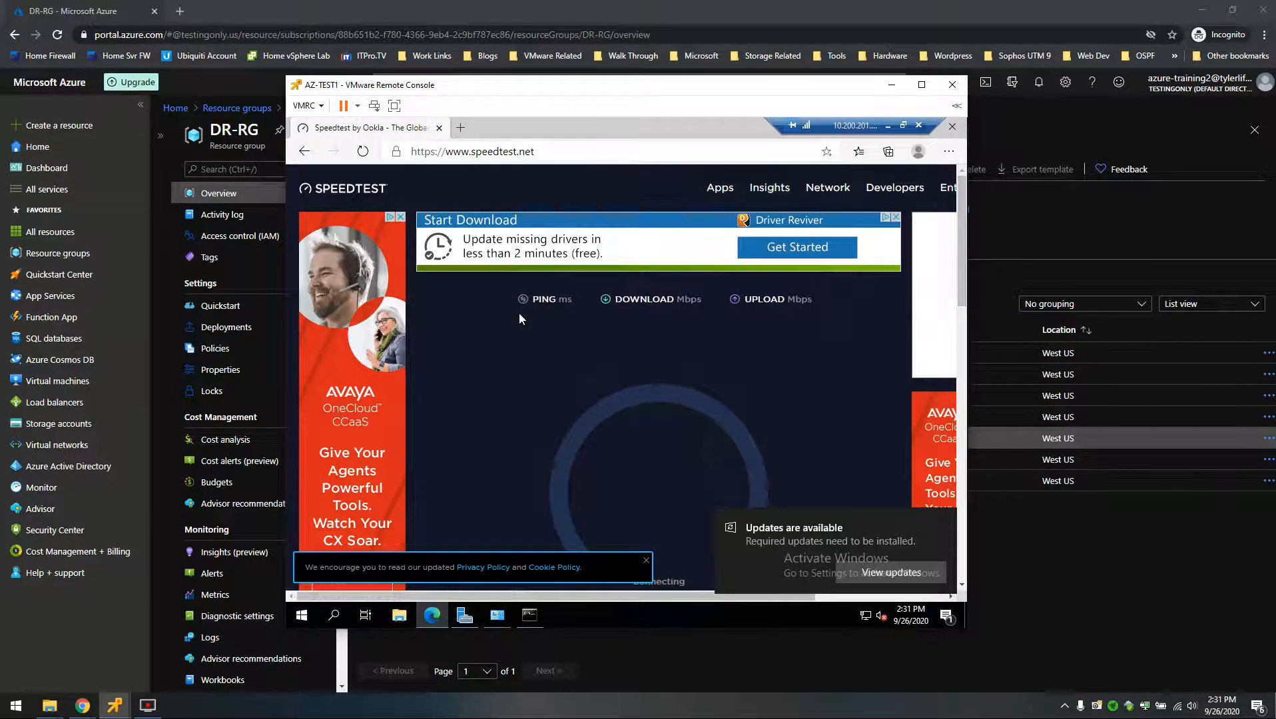
pyautogui.scroll(-2, 700, 360)
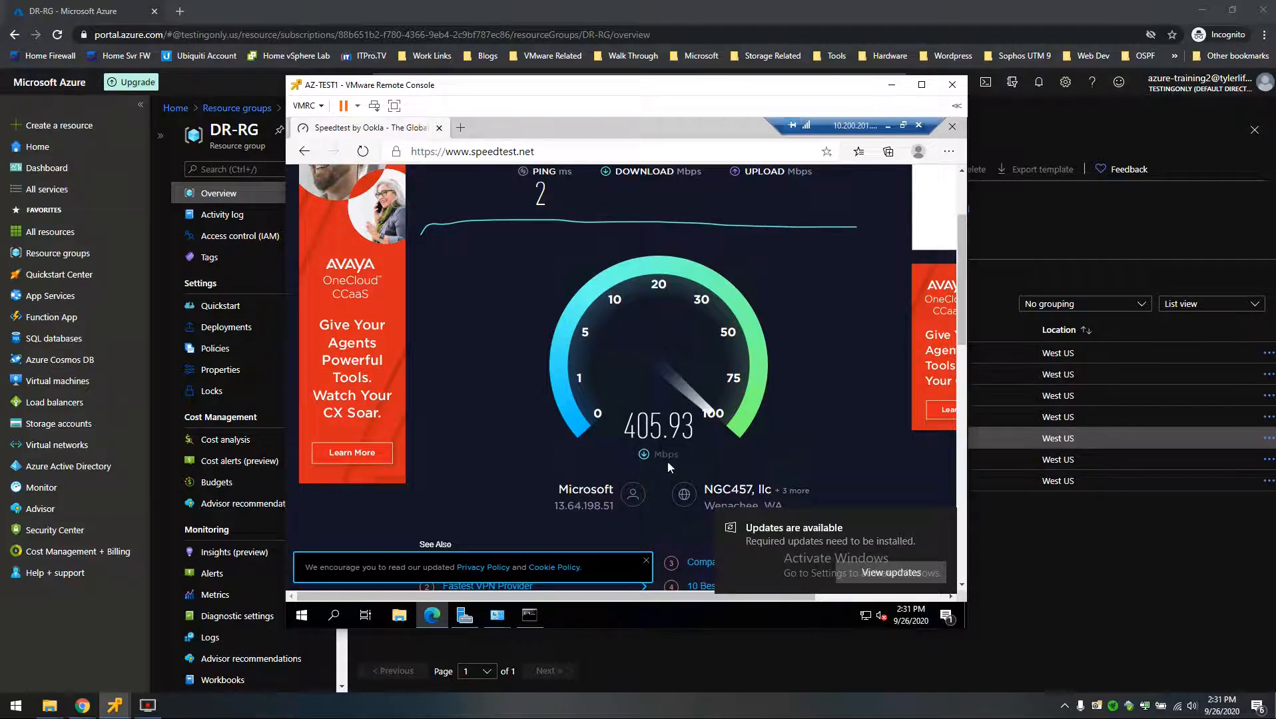
pyautogui.scroll(-1, 668, 459)
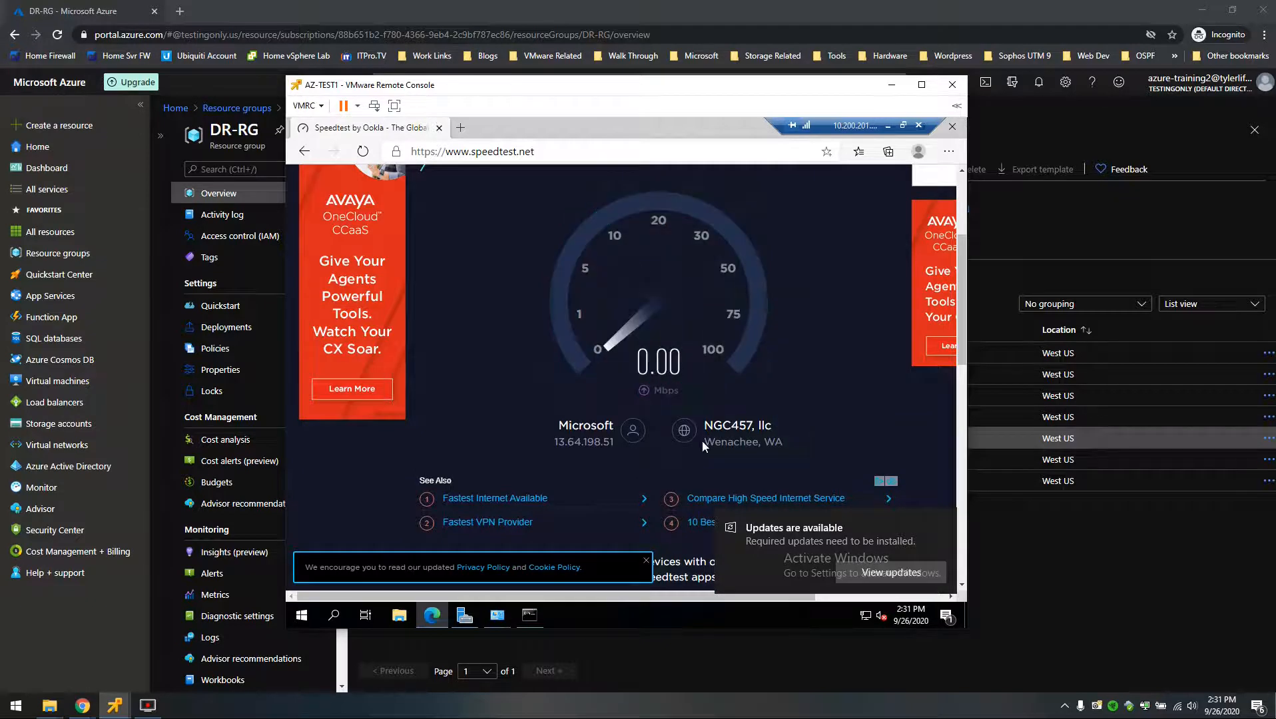
pyautogui.scroll(1, 702, 441)
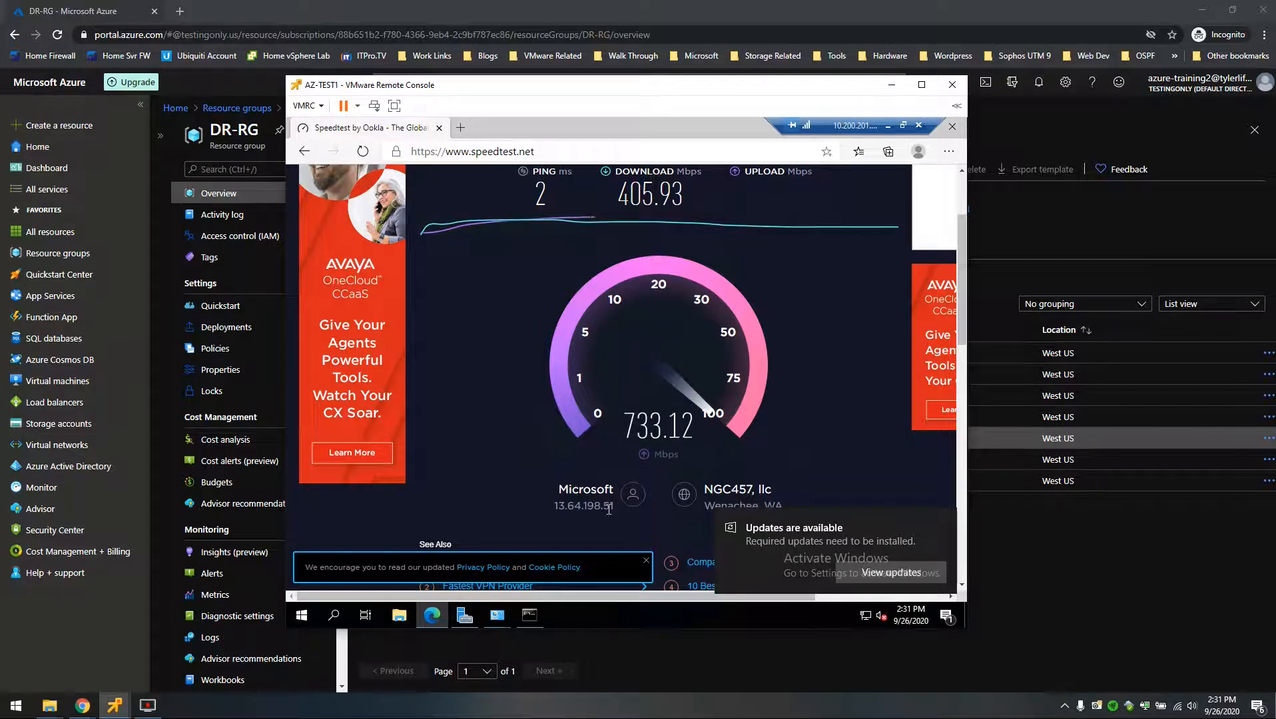
# Switch to the SonicWall administration page in Chrome and examine the X1 WAN interface and the firewall's public IP in the URL.
pyautogui.click(82, 706)
pyautogui.click(177, 677)
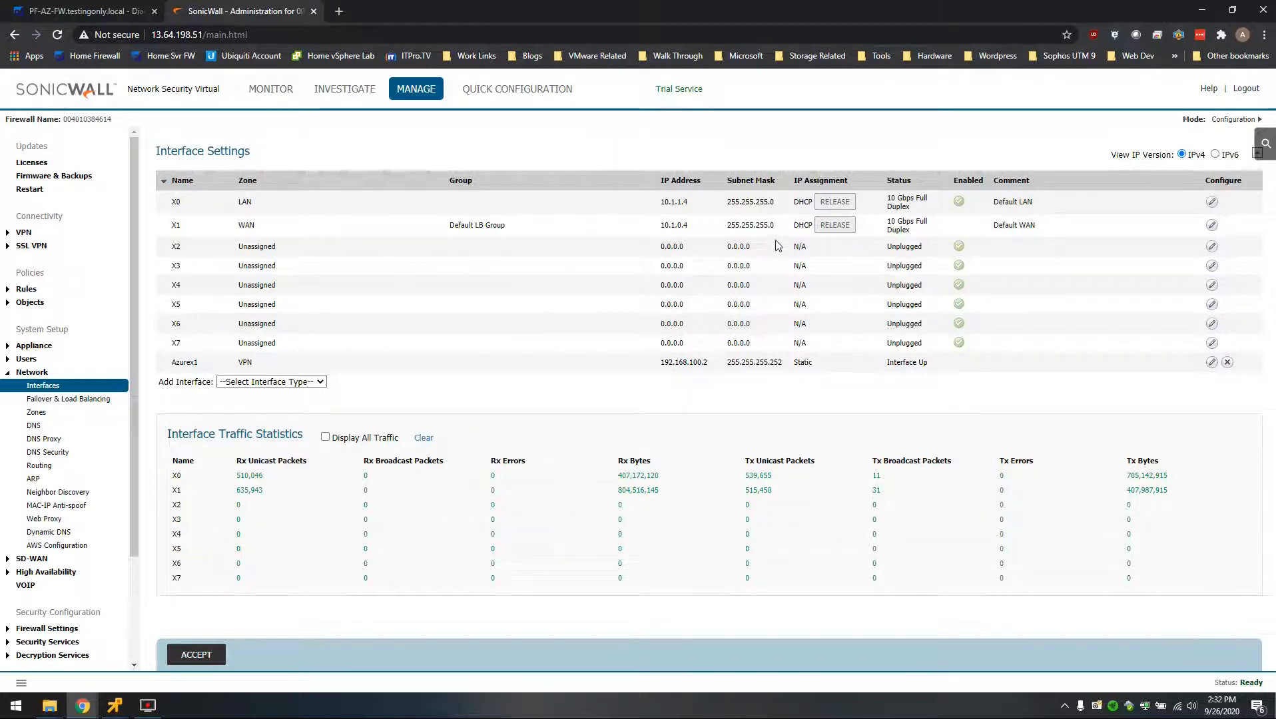
pyautogui.moveTo(783, 230); pyautogui.dragTo(646, 228)
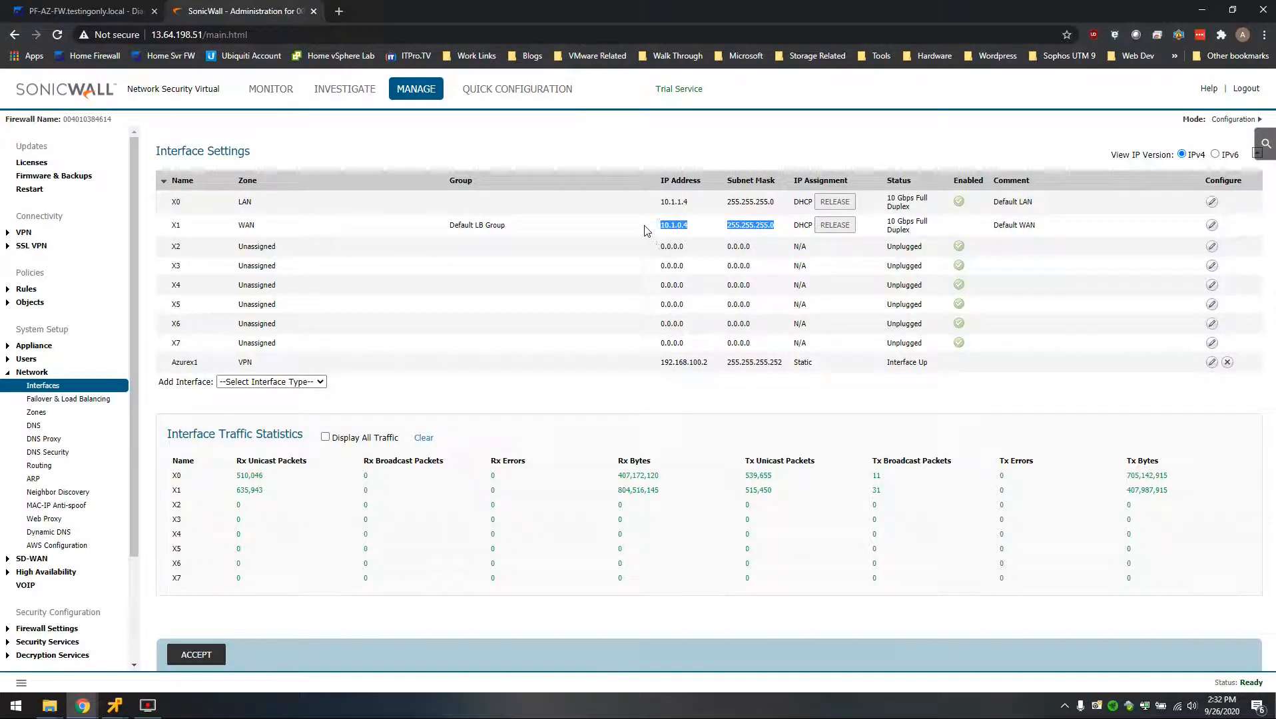
pyautogui.click(750, 227)
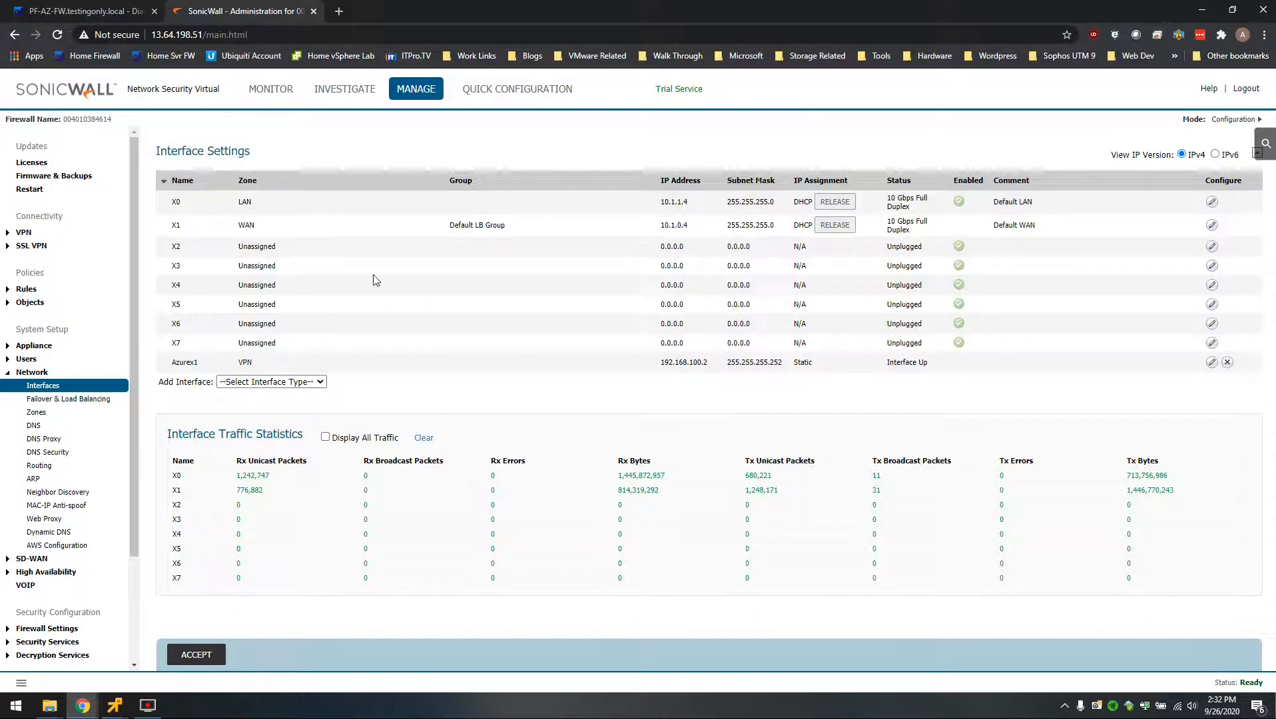
pyautogui.click(188, 35)
pyautogui.moveTo(182, 34); pyautogui.dragTo(233, 35)
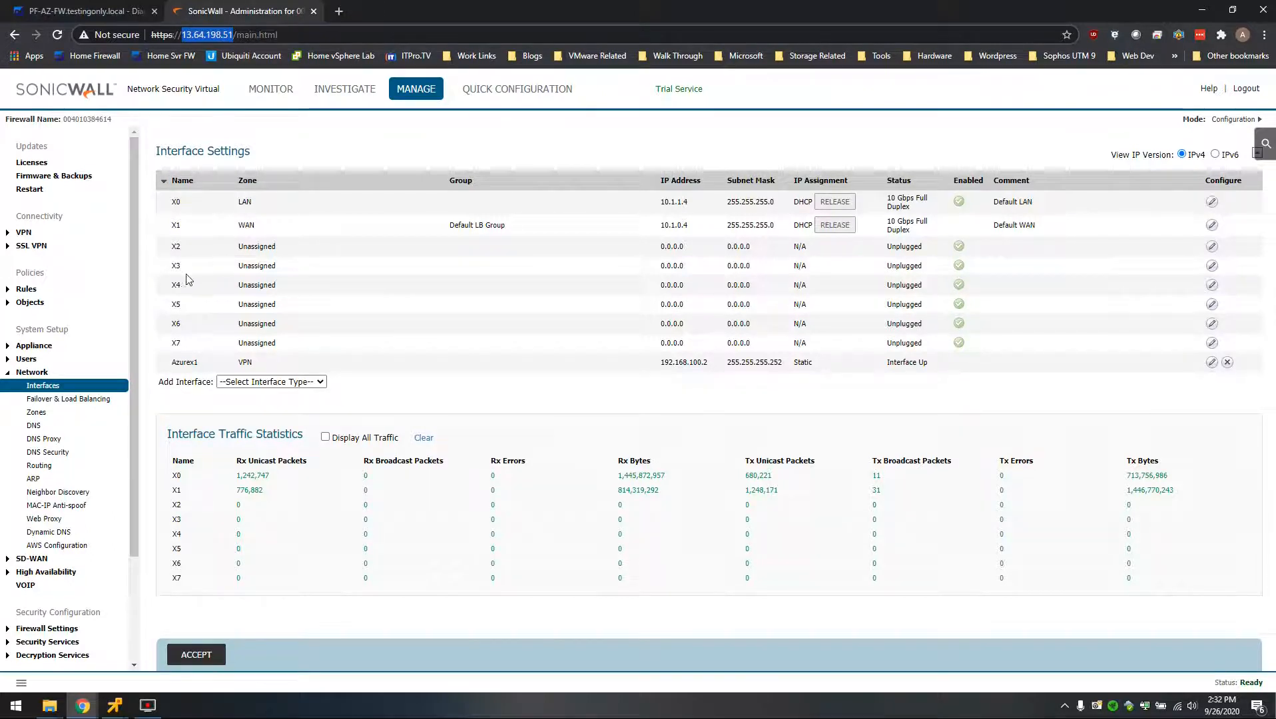
# Set the SonicWall's Security Services Setting to Performance Optimized and apply the change.
pyautogui.scroll(-2, 56, 499)
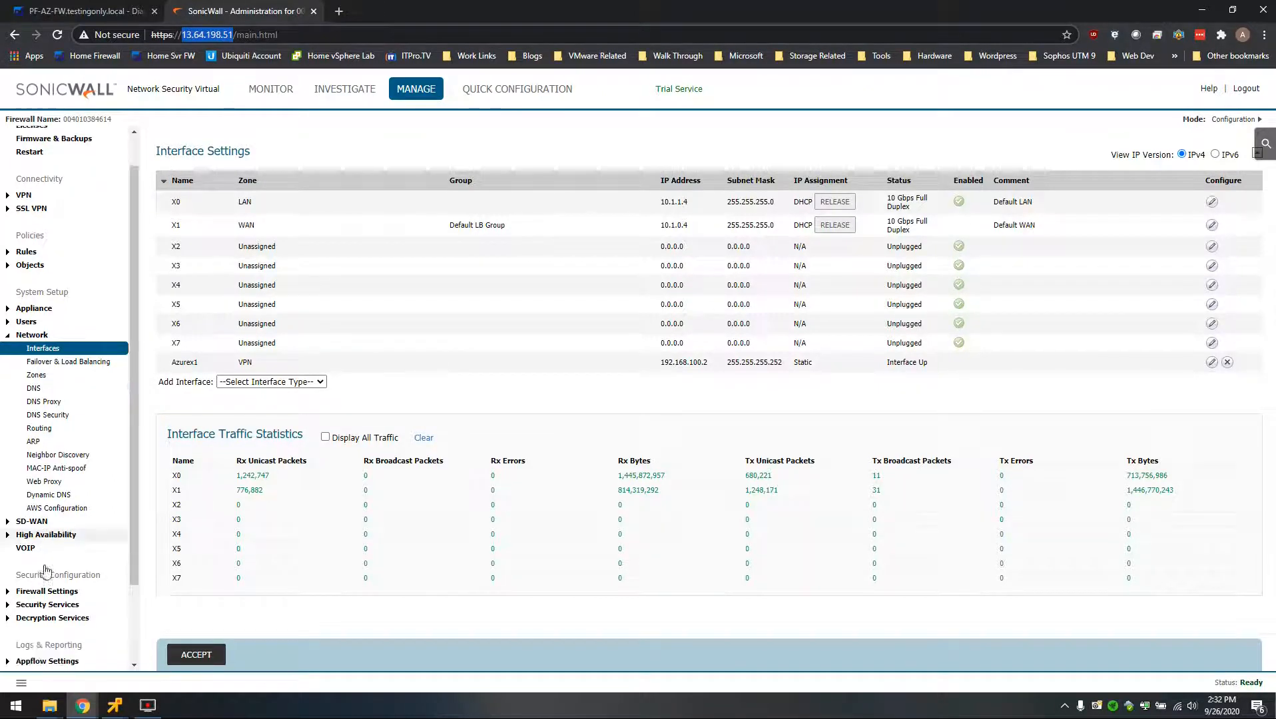
pyautogui.click(54, 506)
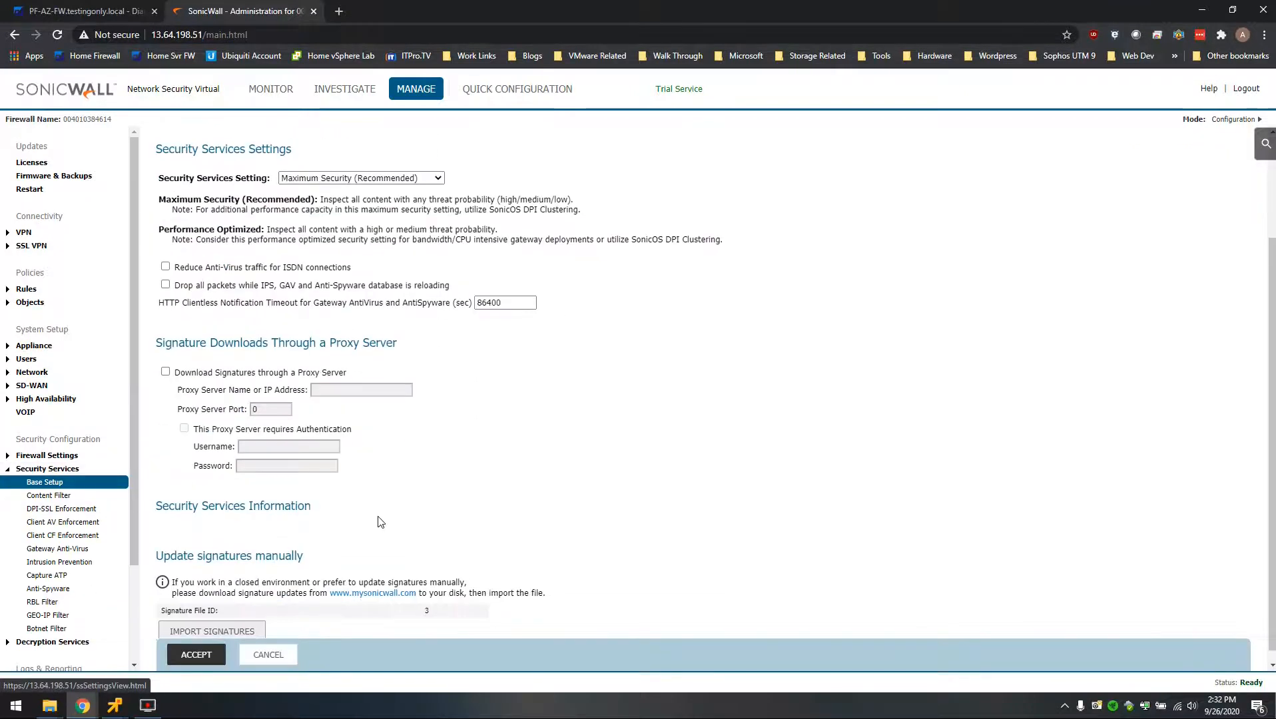
pyautogui.scroll(3, 373, 519)
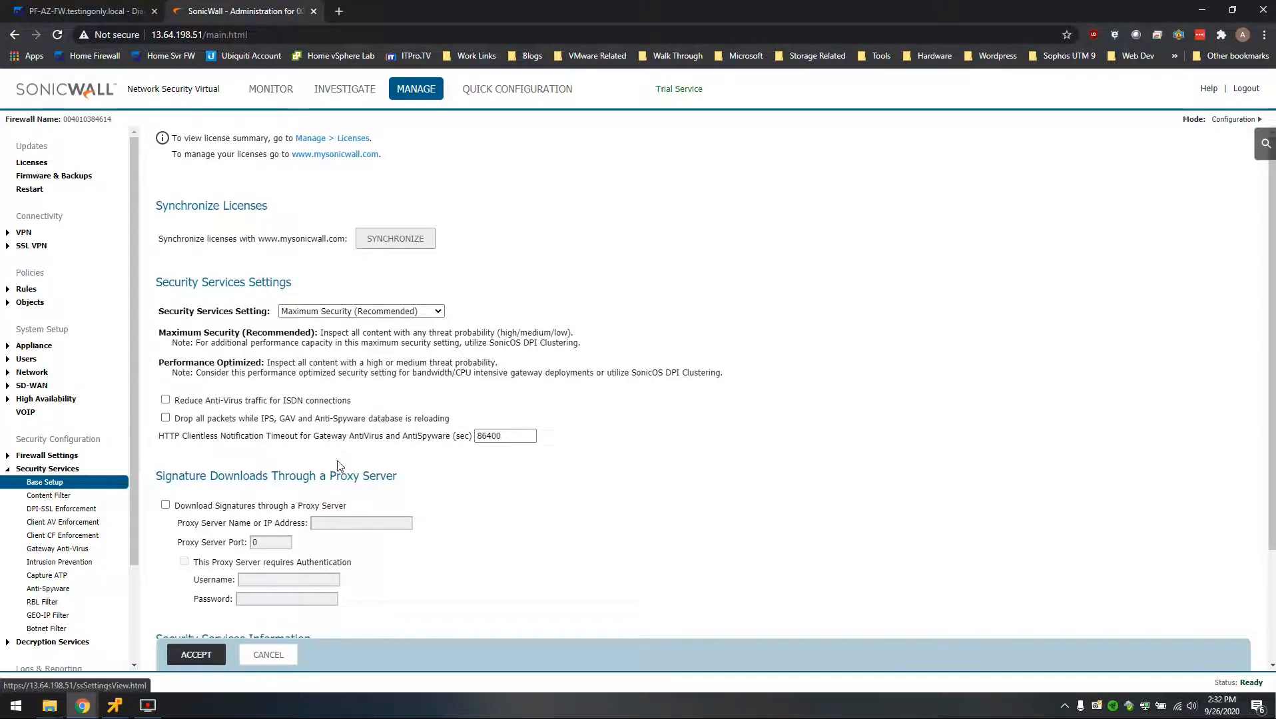
pyautogui.click(416, 312)
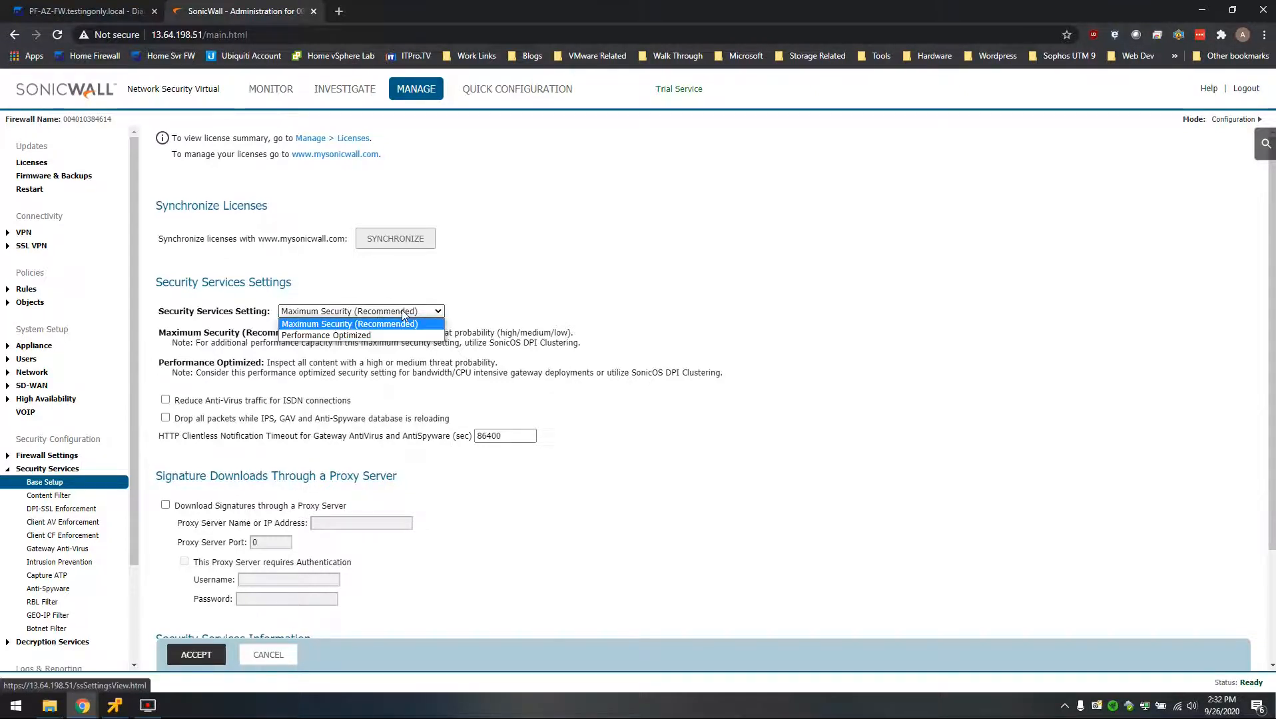
pyautogui.click(346, 334)
pyautogui.click(196, 655)
# Switch to the AZ-TEST1 remote console, dismiss the Speedtest for Windows offer, and rerun the speed test.
pyautogui.moveTo(115, 707)
pyautogui.click(320, 632)
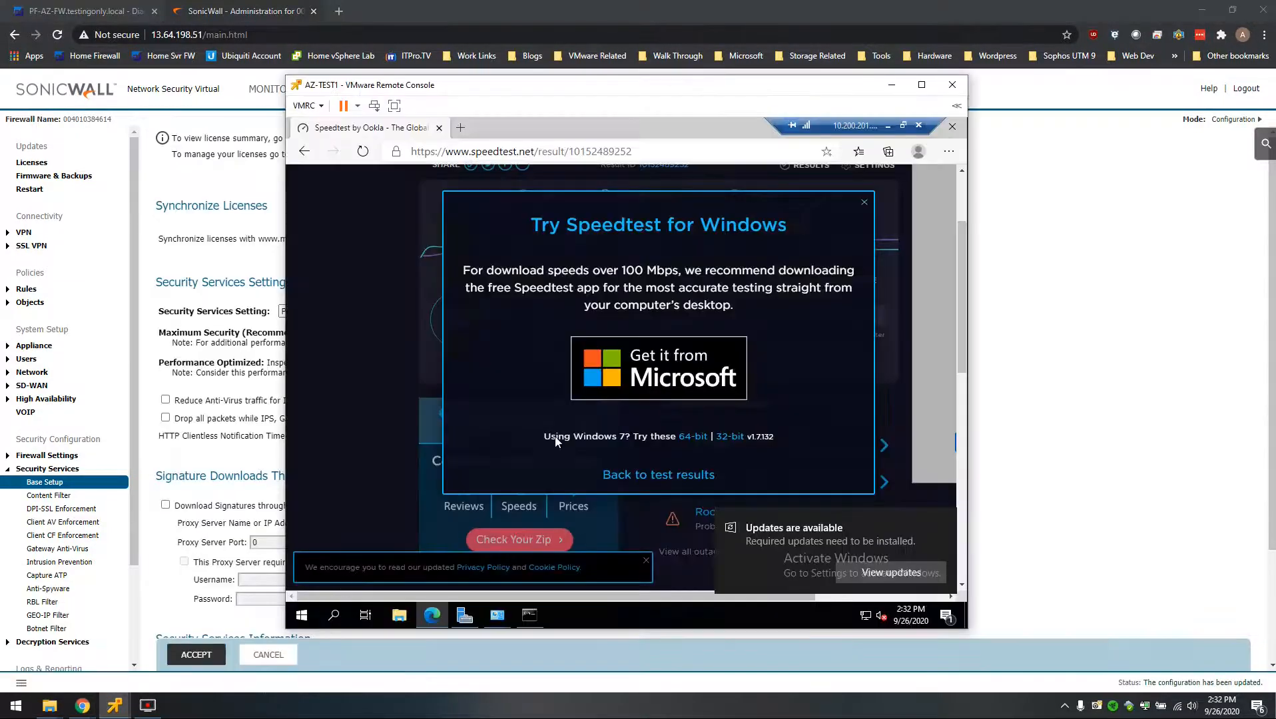
pyautogui.click(865, 204)
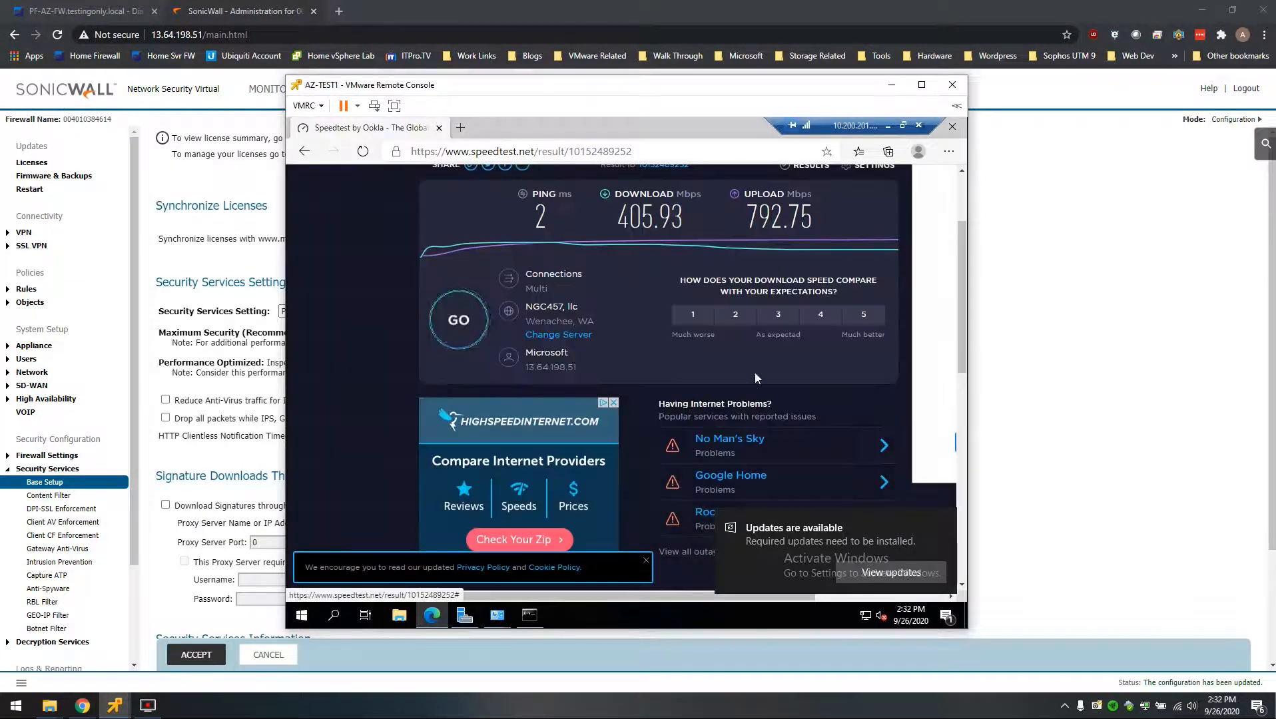
pyautogui.click(459, 320)
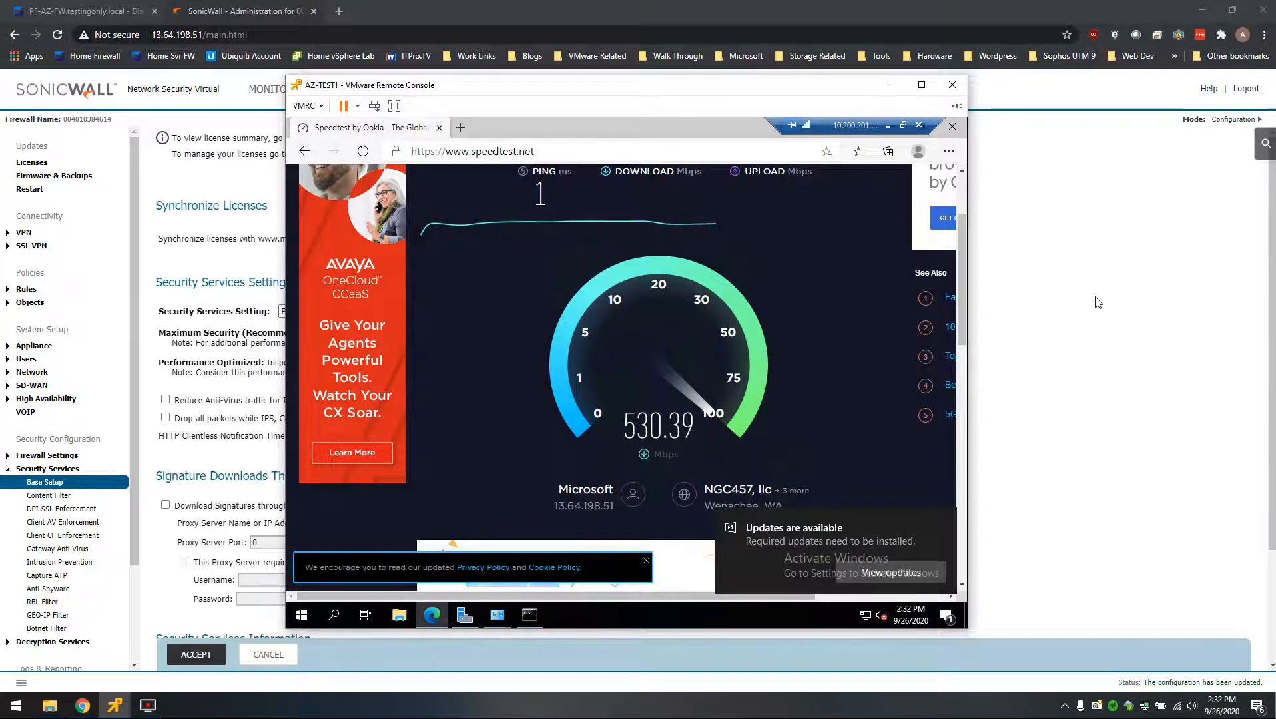
# Return to the SonicWall administration page and check the Enable Gateway Anti-Virus and Enable IPS settings under Security Services.
pyautogui.click(1086, 381)
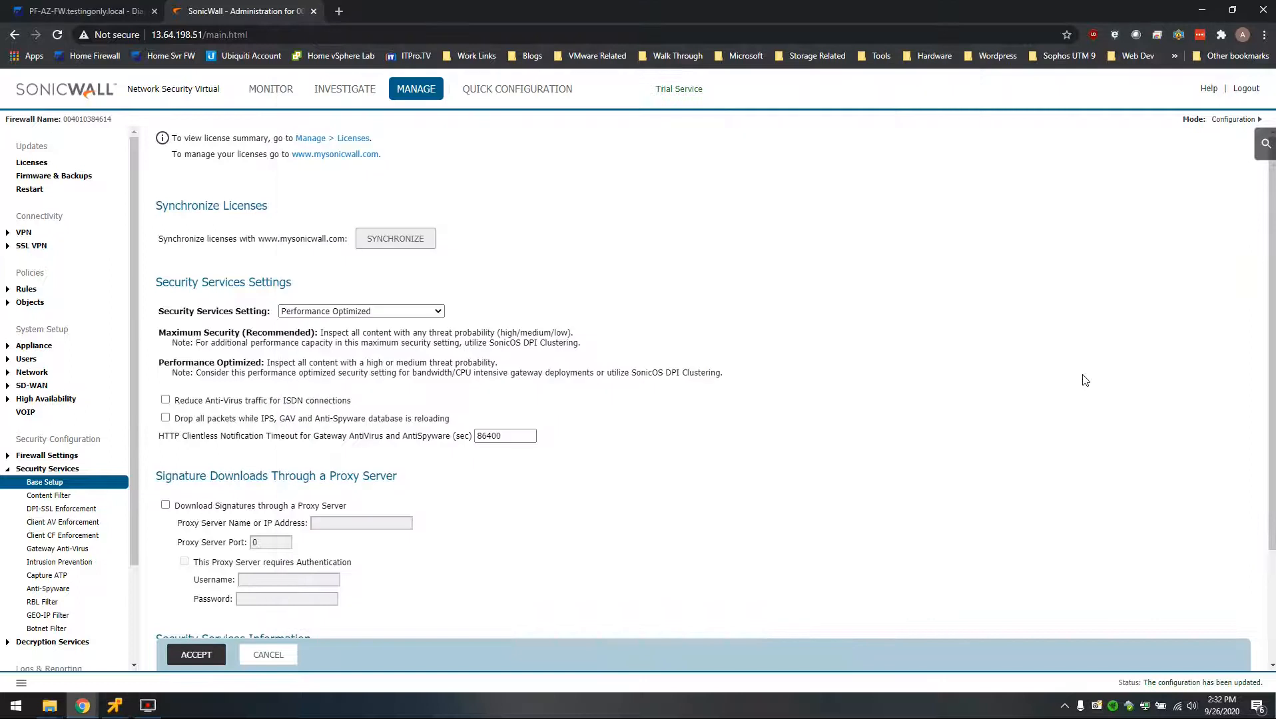
pyautogui.scroll(-1, 27, 493)
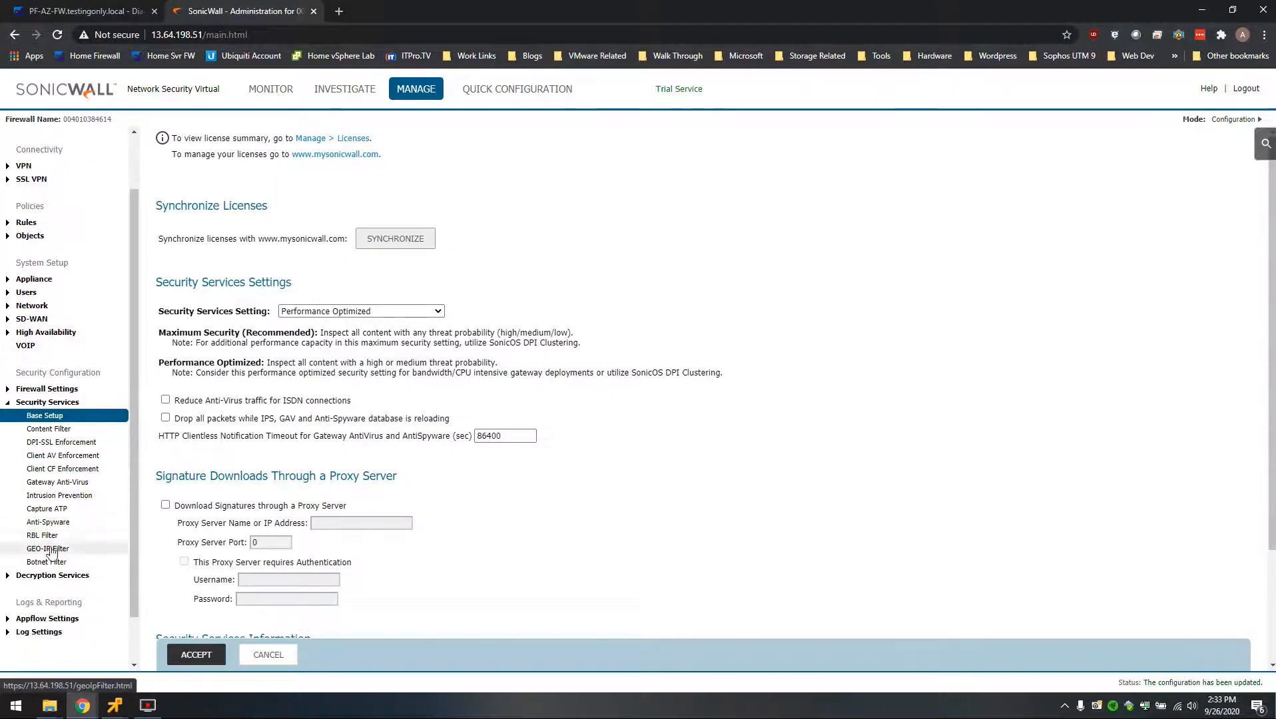
pyautogui.click(59, 483)
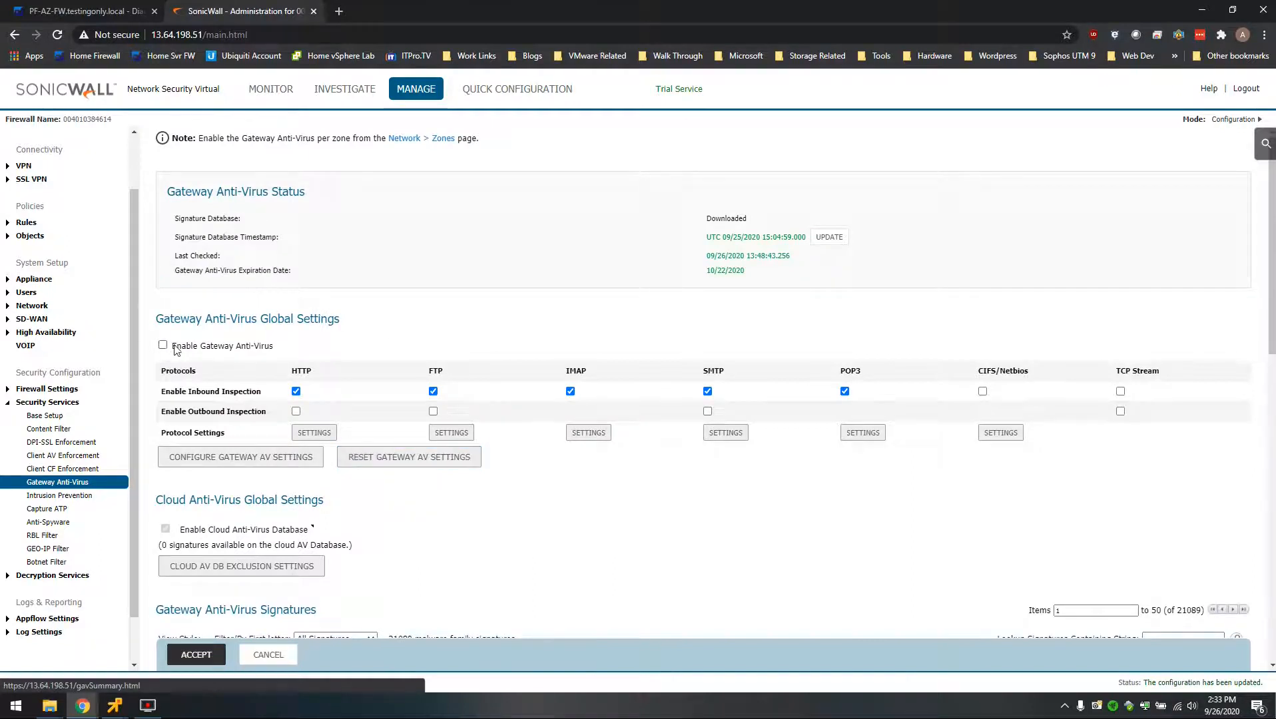
pyautogui.moveTo(291, 347); pyautogui.dragTo(170, 348)
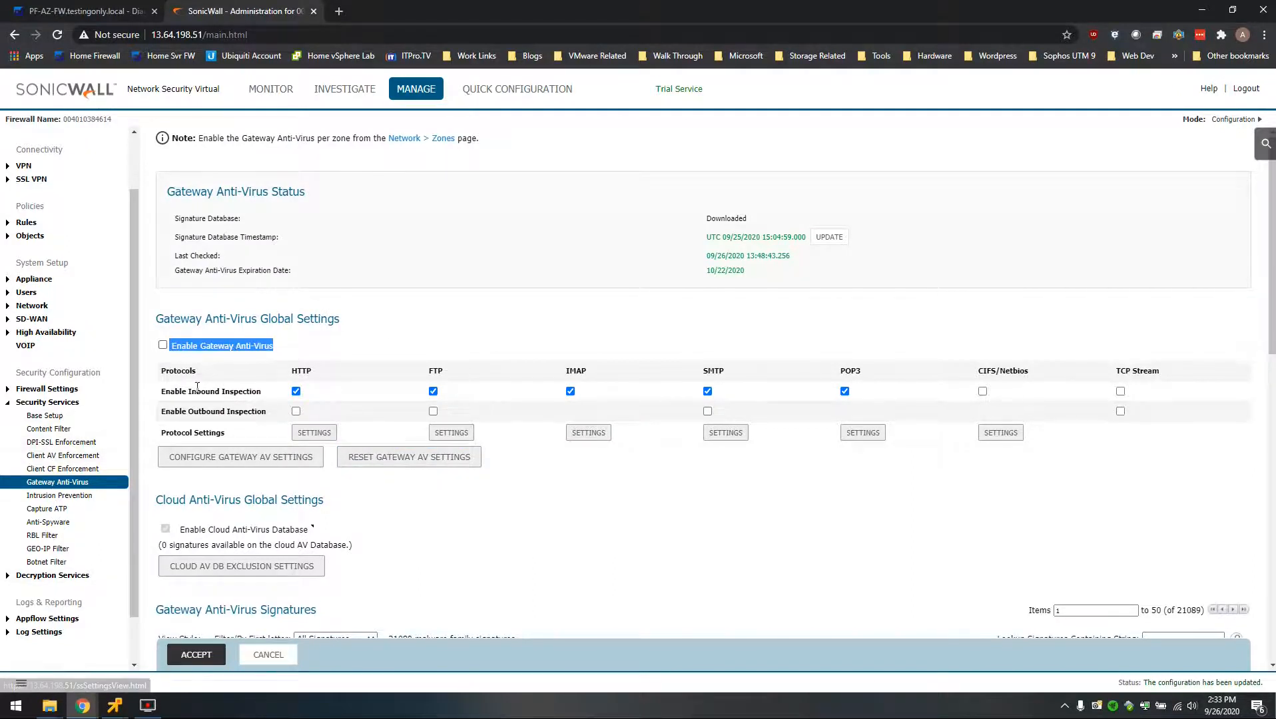
pyautogui.click(51, 497)
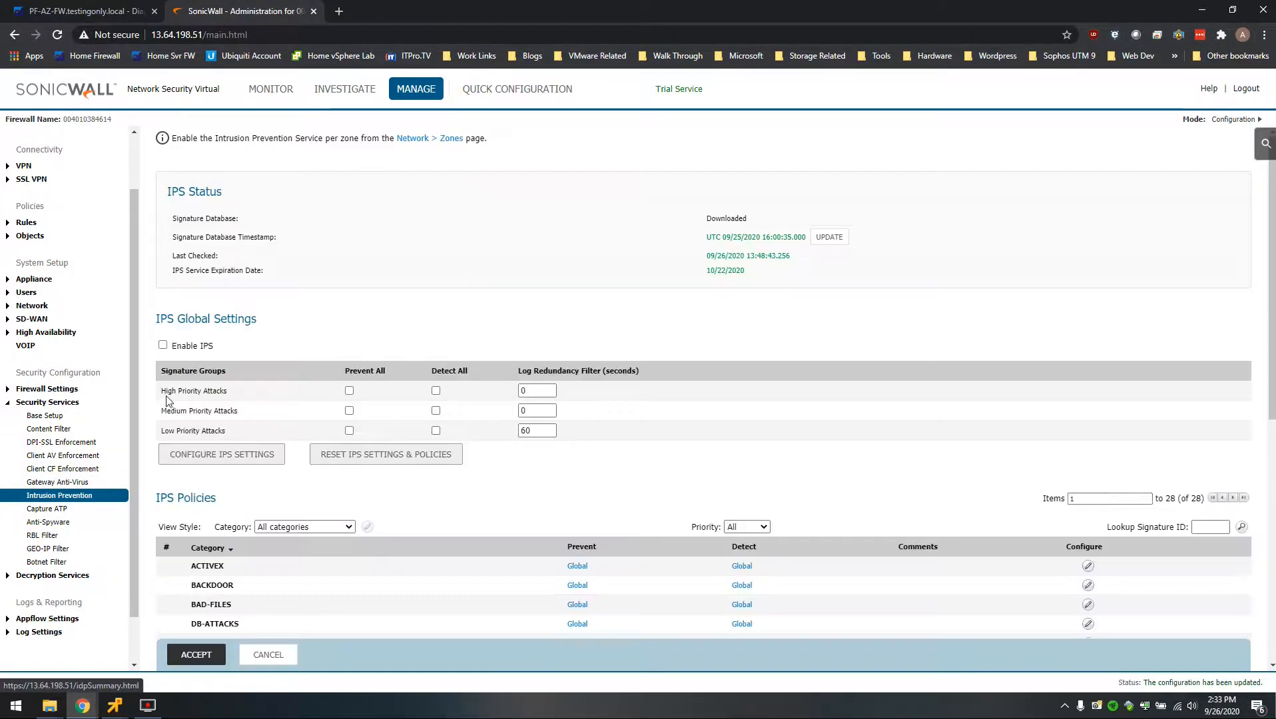
pyautogui.moveTo(252, 351); pyautogui.dragTo(171, 348)
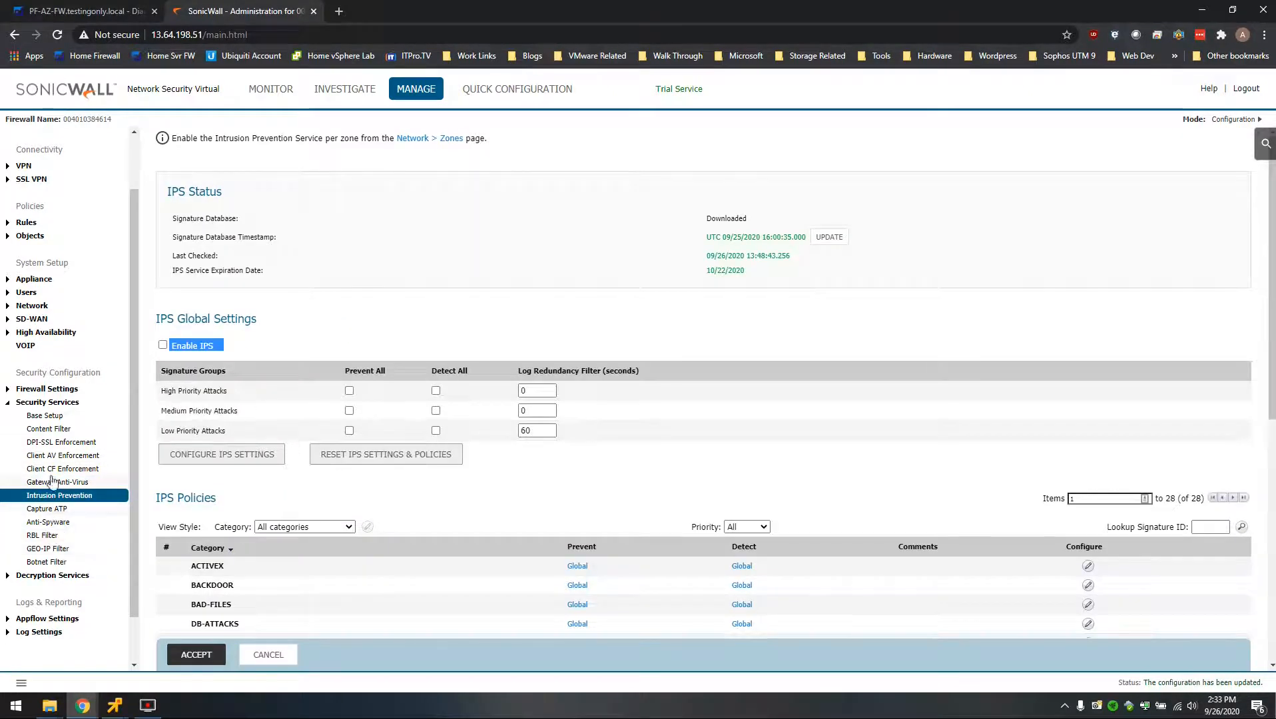
# Switch back to the AZ-TEST1 remote console and examine the download speed of the completed speed test.
pyautogui.click(146, 708)
pyautogui.moveTo(125, 708)
pyautogui.click(277, 633)
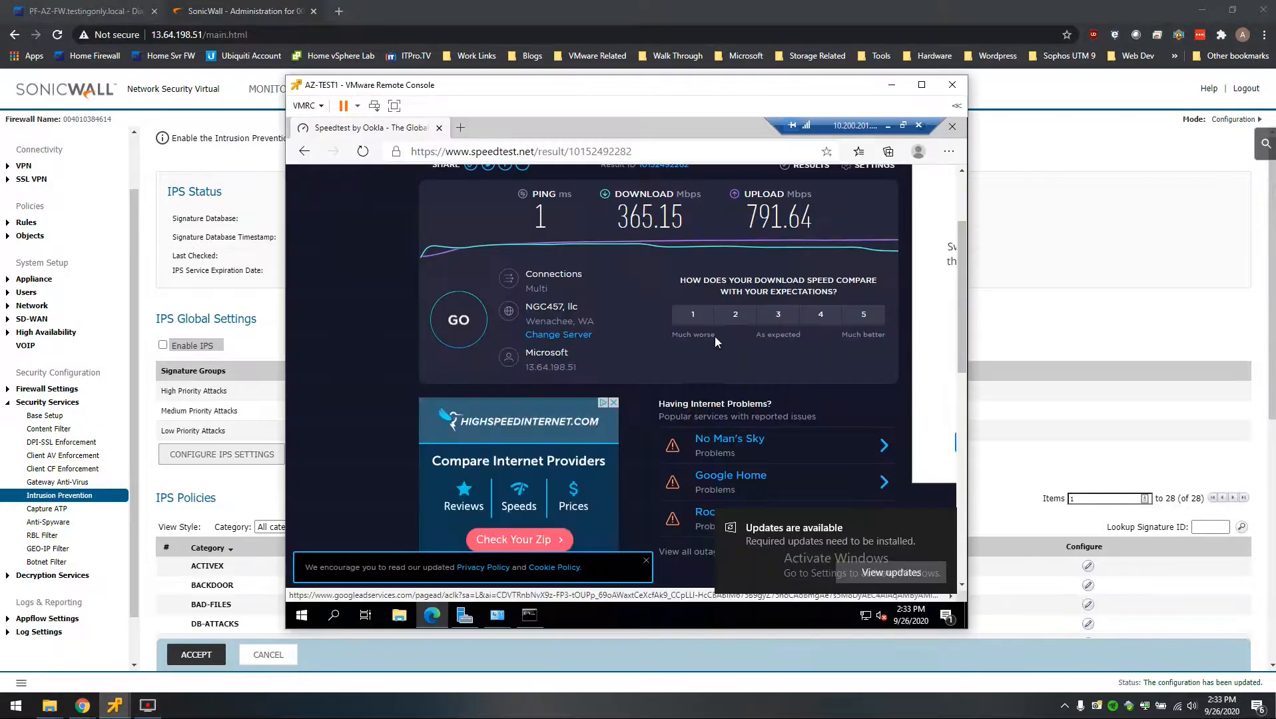
pyautogui.scroll(1, 643, 364)
pyautogui.moveTo(616, 345); pyautogui.dragTo(712, 341)
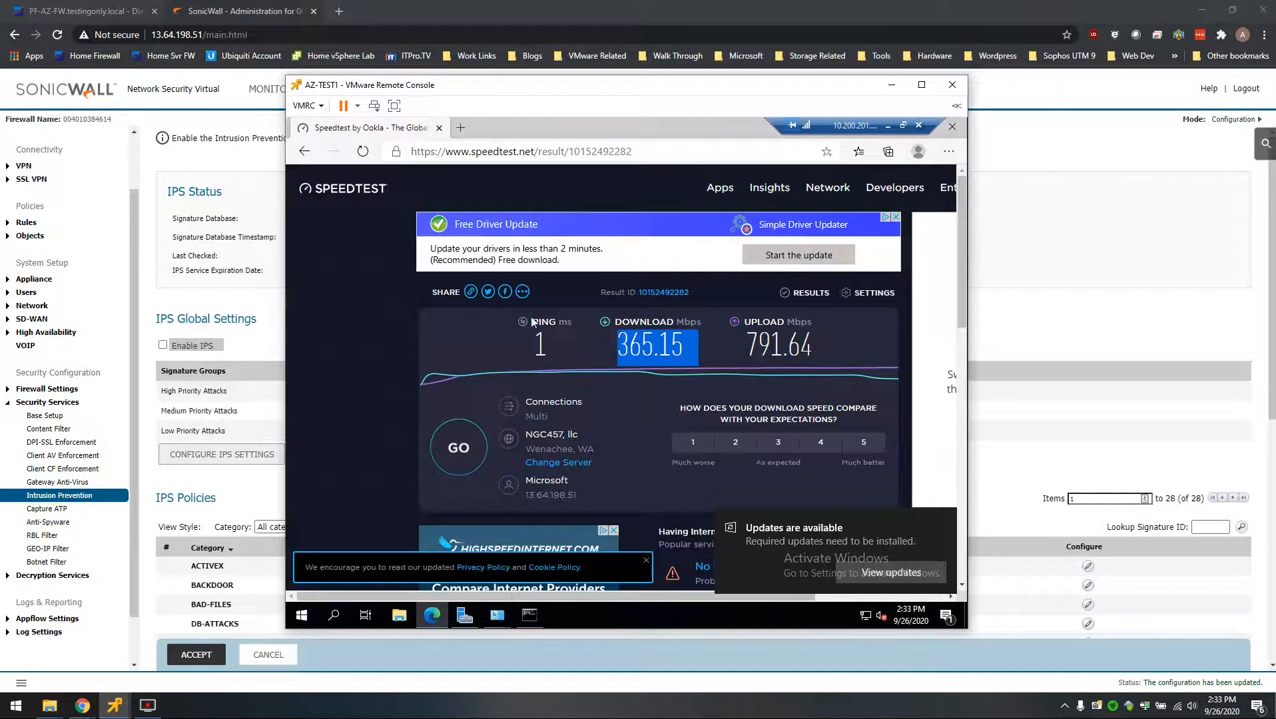
# Minimize Microsoft Edge on the failed-over server and reposition the AZ-TEST1 remote console window.
pyautogui.moveTo(763, 127); pyautogui.dragTo(692, 127)
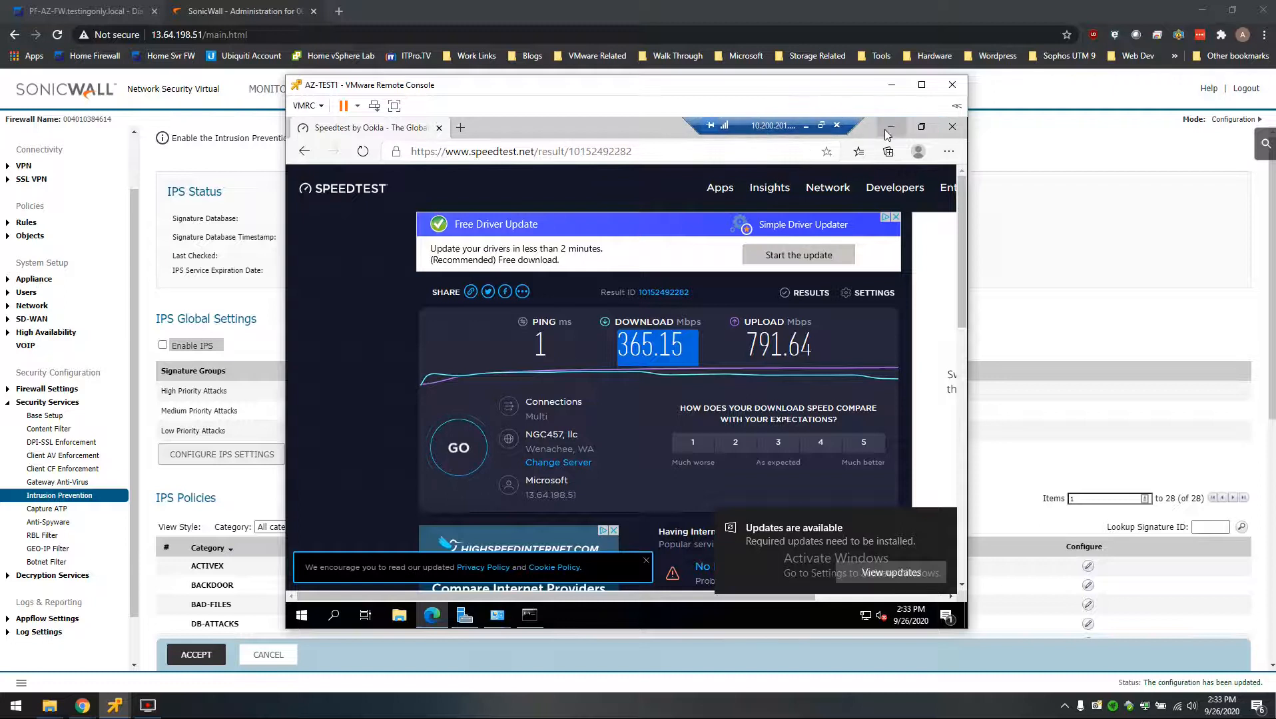
pyautogui.click(885, 129)
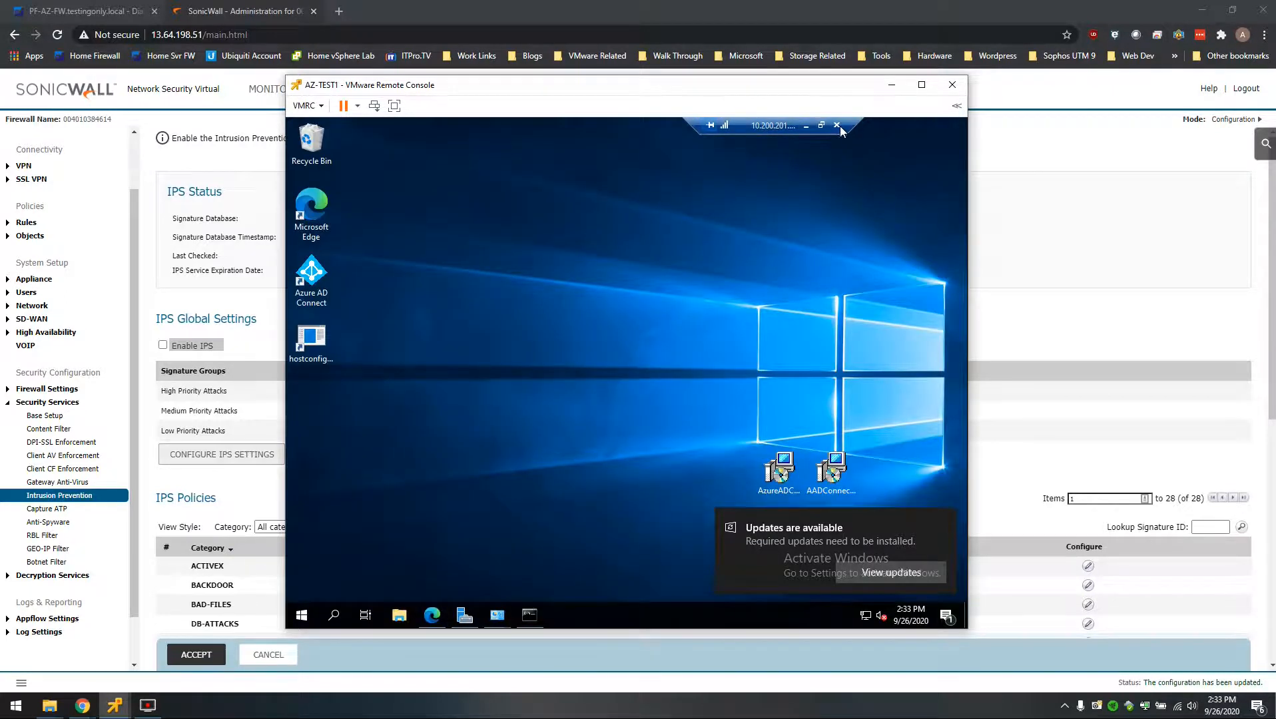
pyautogui.moveTo(731, 89); pyautogui.dragTo(766, 106)
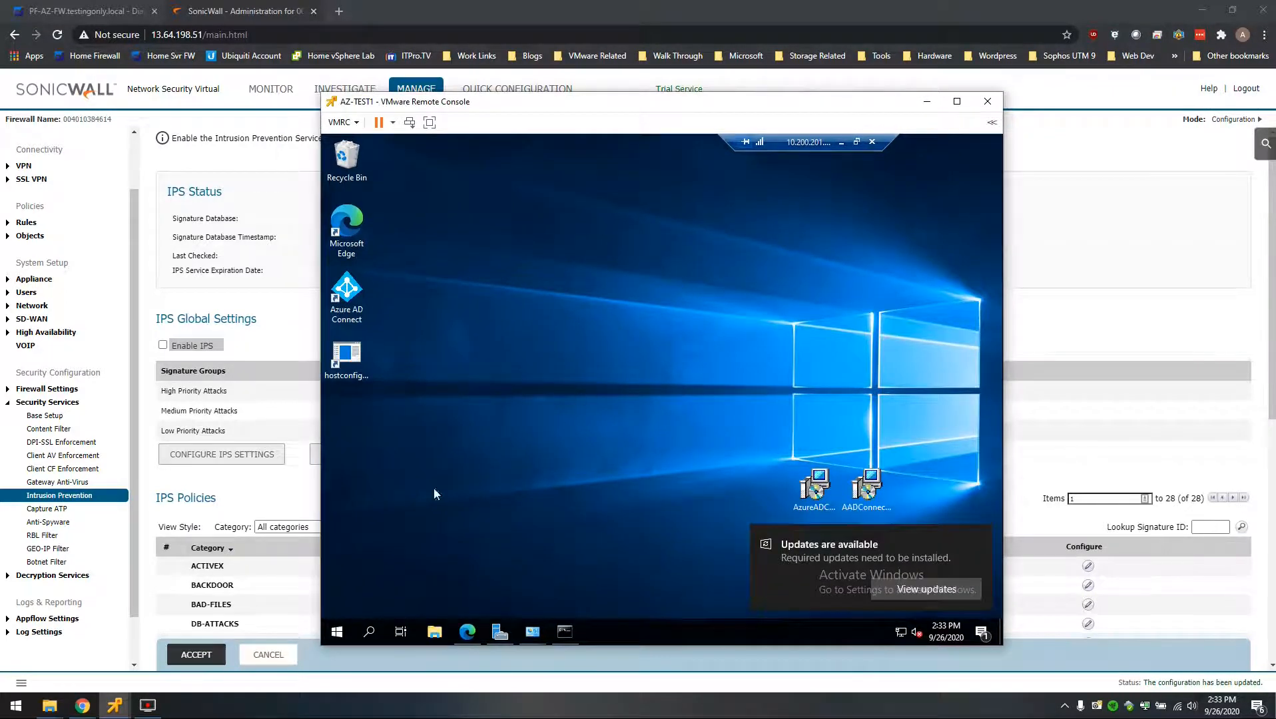
# Switch to the Azure portal and open the replicated item AZ-SVRTEST1 in the DRVault1 recovery vault.
pyautogui.click(87, 709)
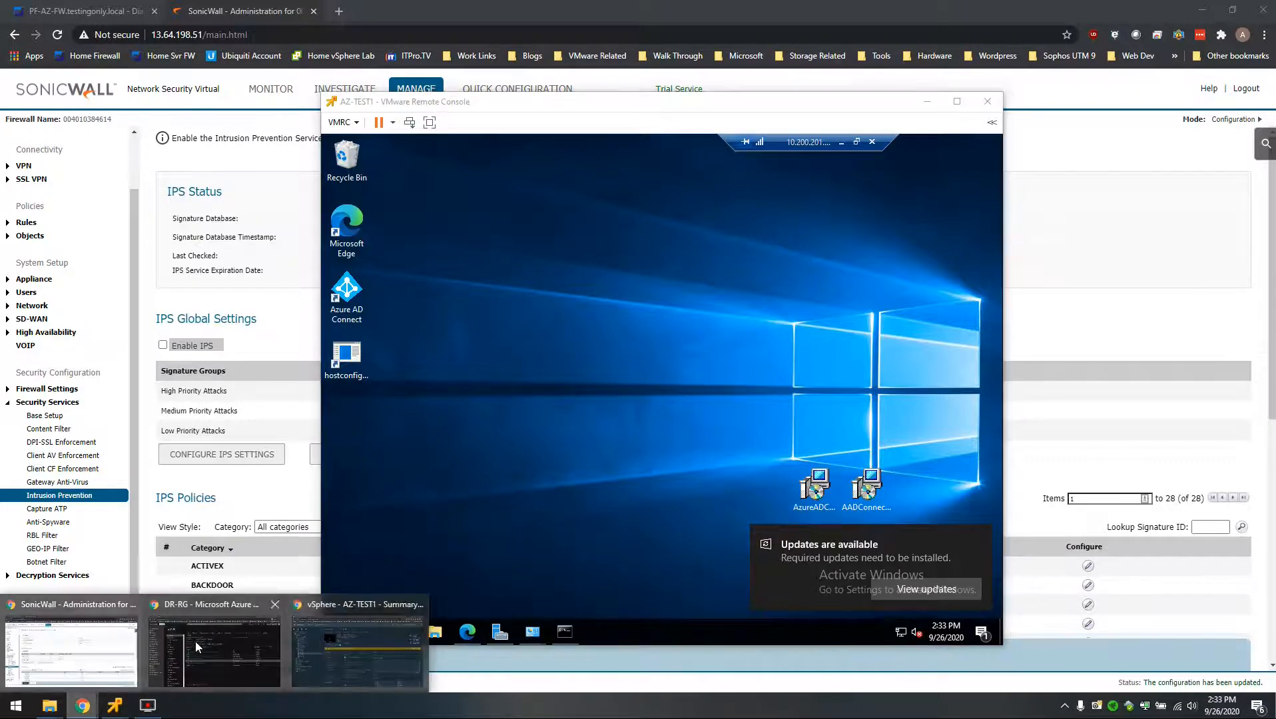
pyautogui.click(325, 630)
pyautogui.moveTo(83, 707)
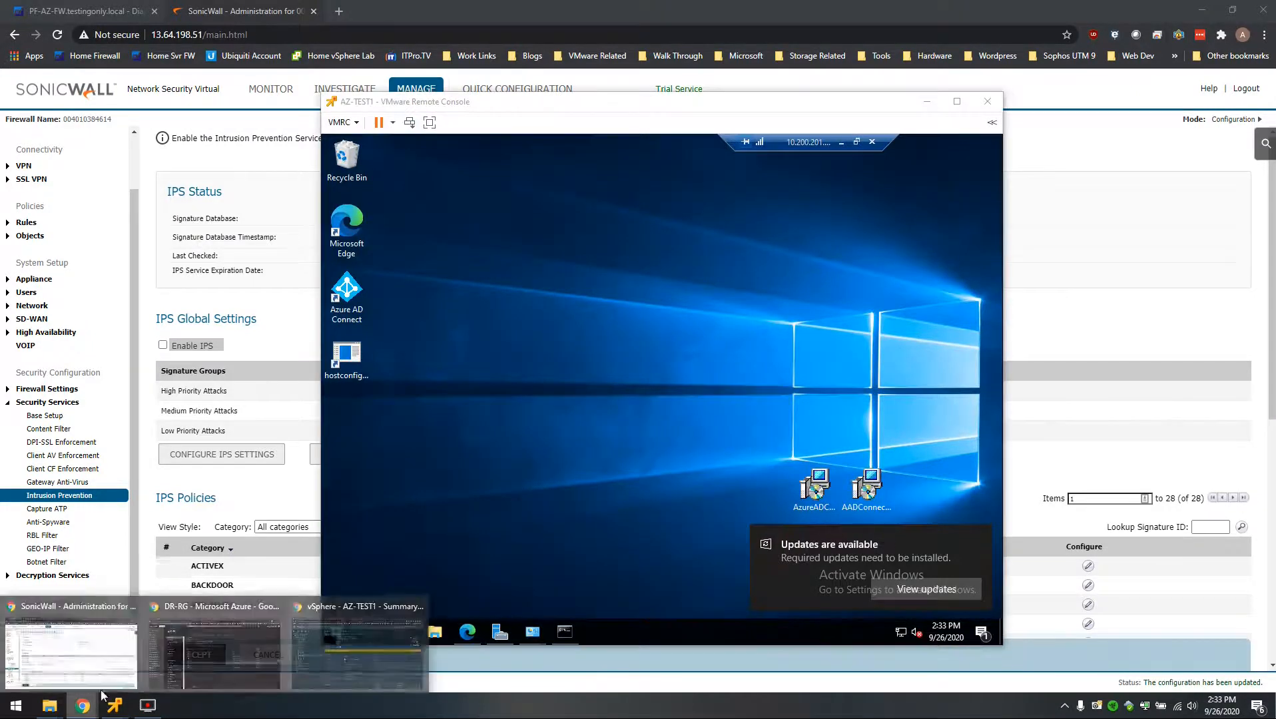
pyautogui.click(228, 650)
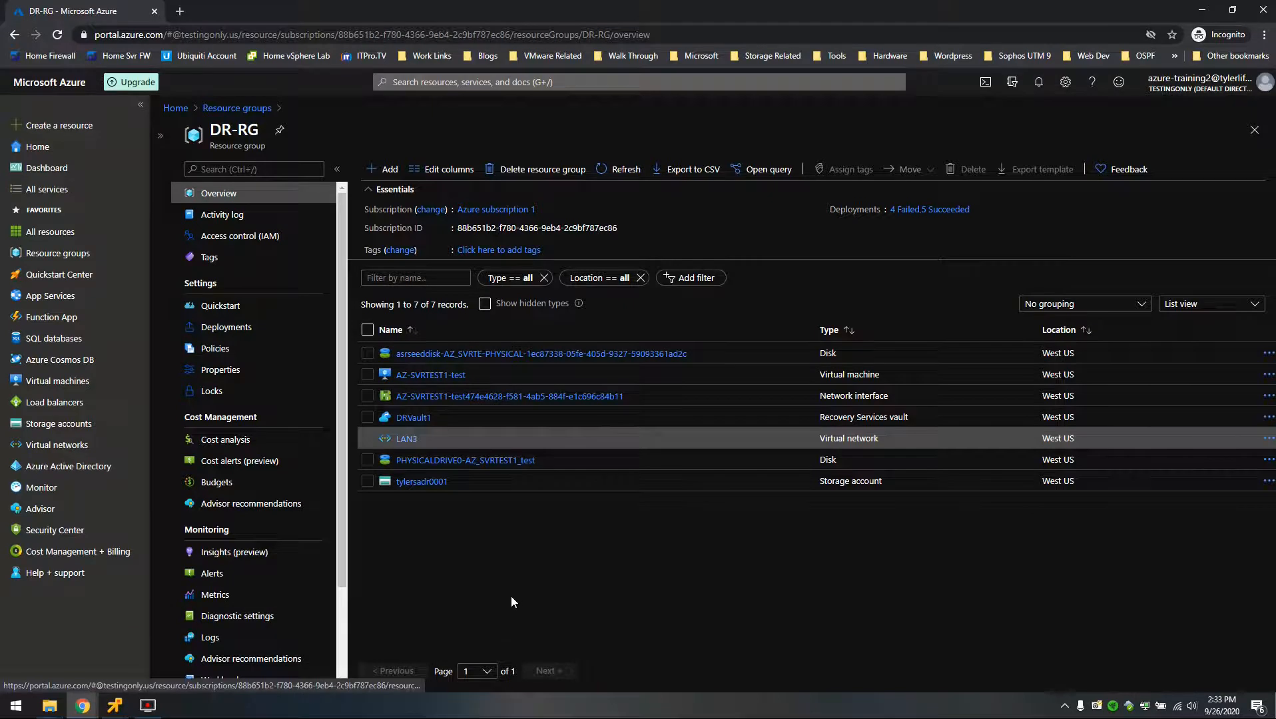
pyautogui.click(418, 419)
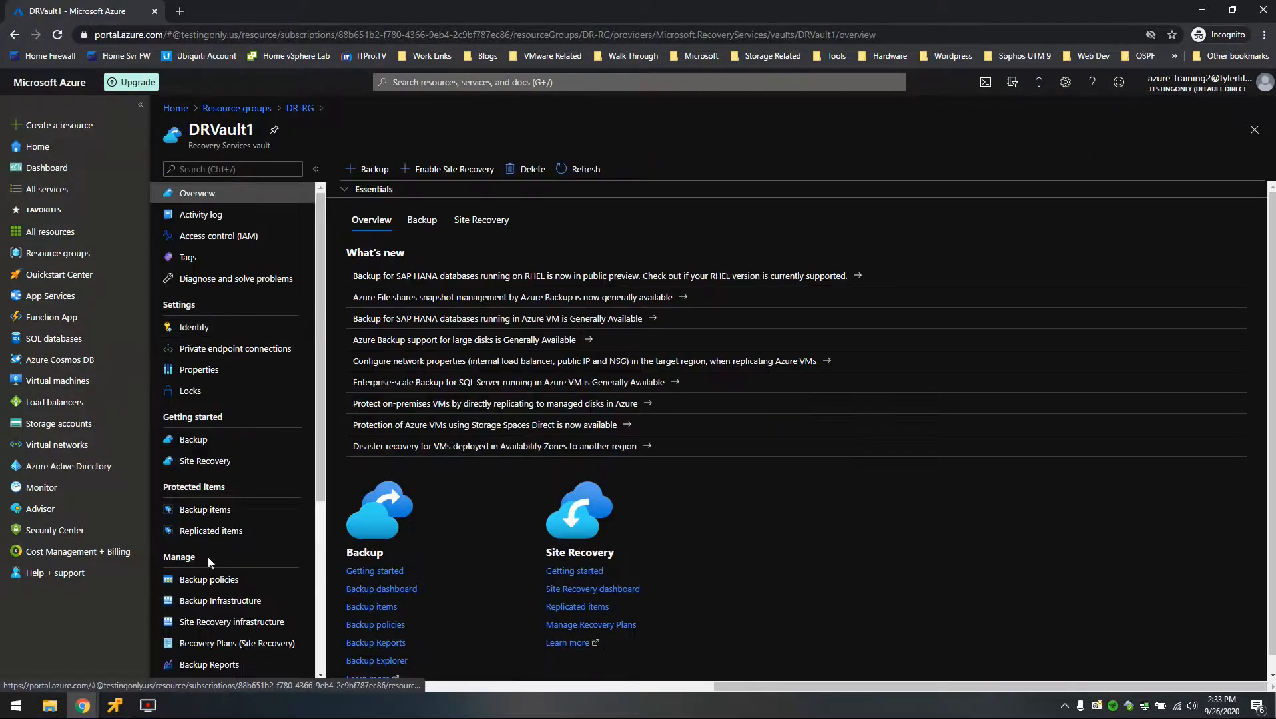
pyautogui.click(203, 532)
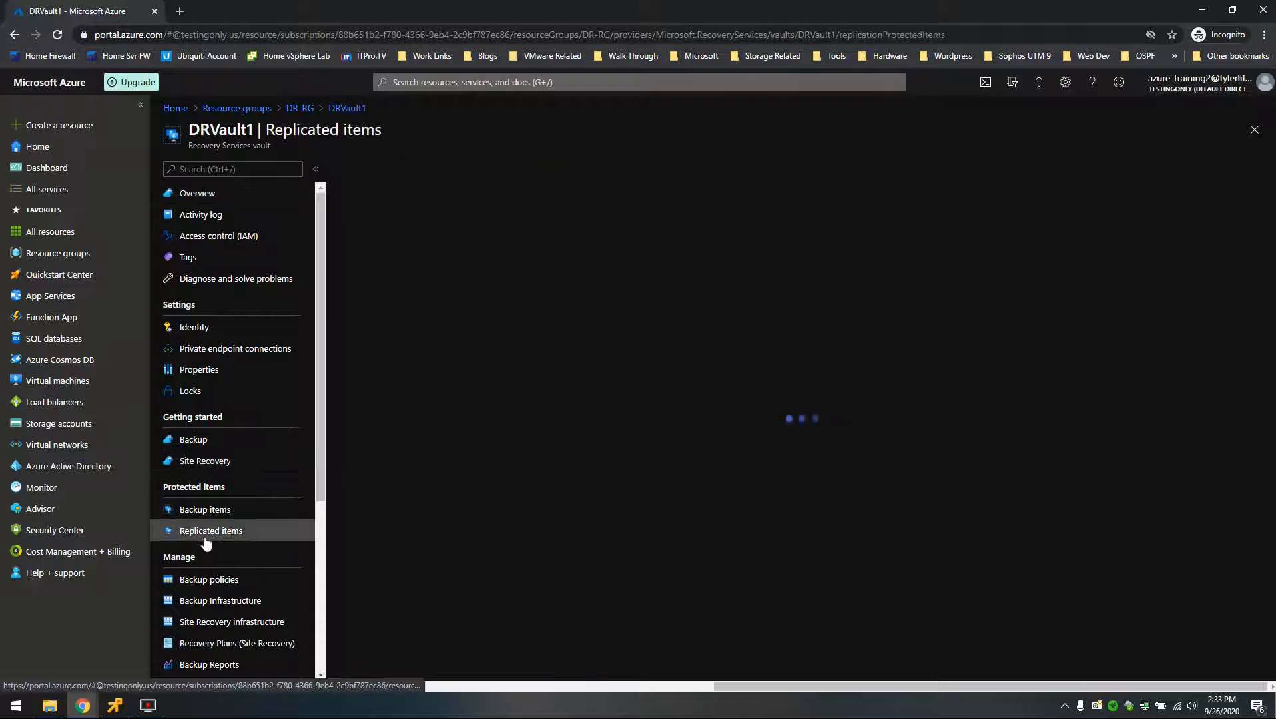
pyautogui.click(522, 349)
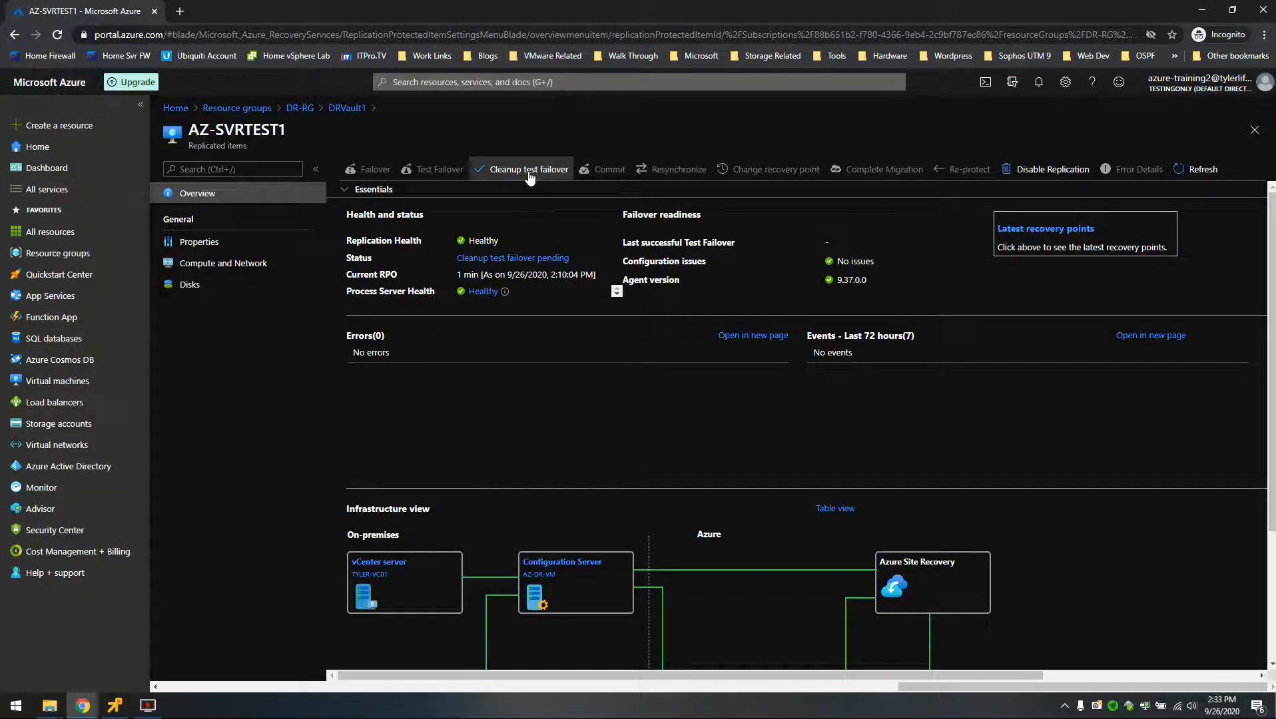
# Clean up AZ-SVRTEST1's test failover with the note "Test was successful.", deleting the test virtual machine, and check the portal notifications.
pyautogui.click(530, 174)
pyautogui.click(526, 175)
pyautogui.click(528, 173)
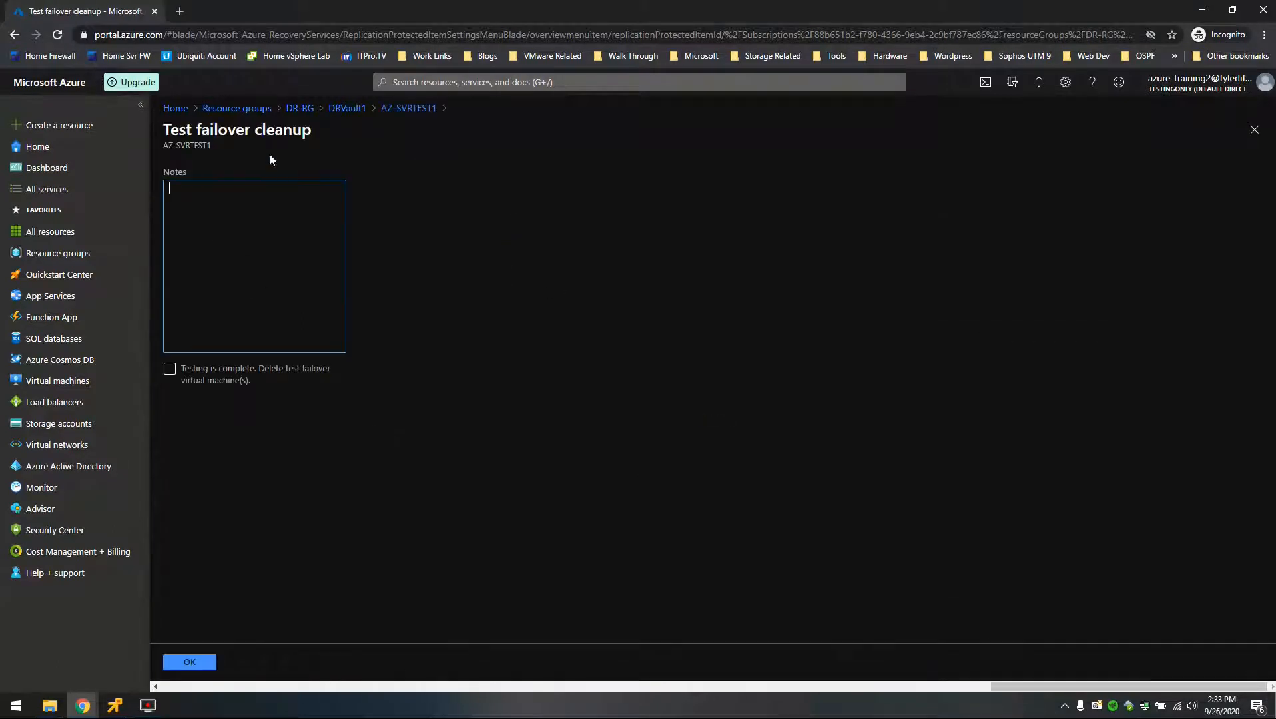
pyautogui.write('Test was successful.')
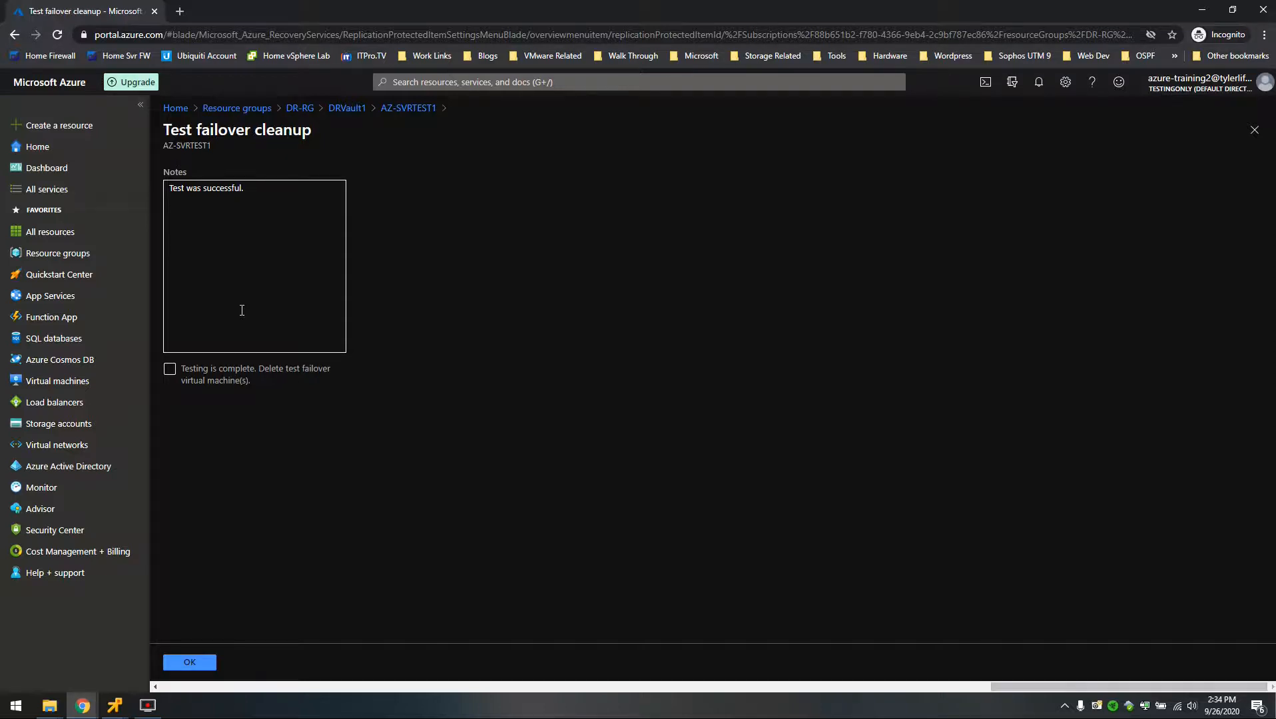
pyautogui.click(170, 371)
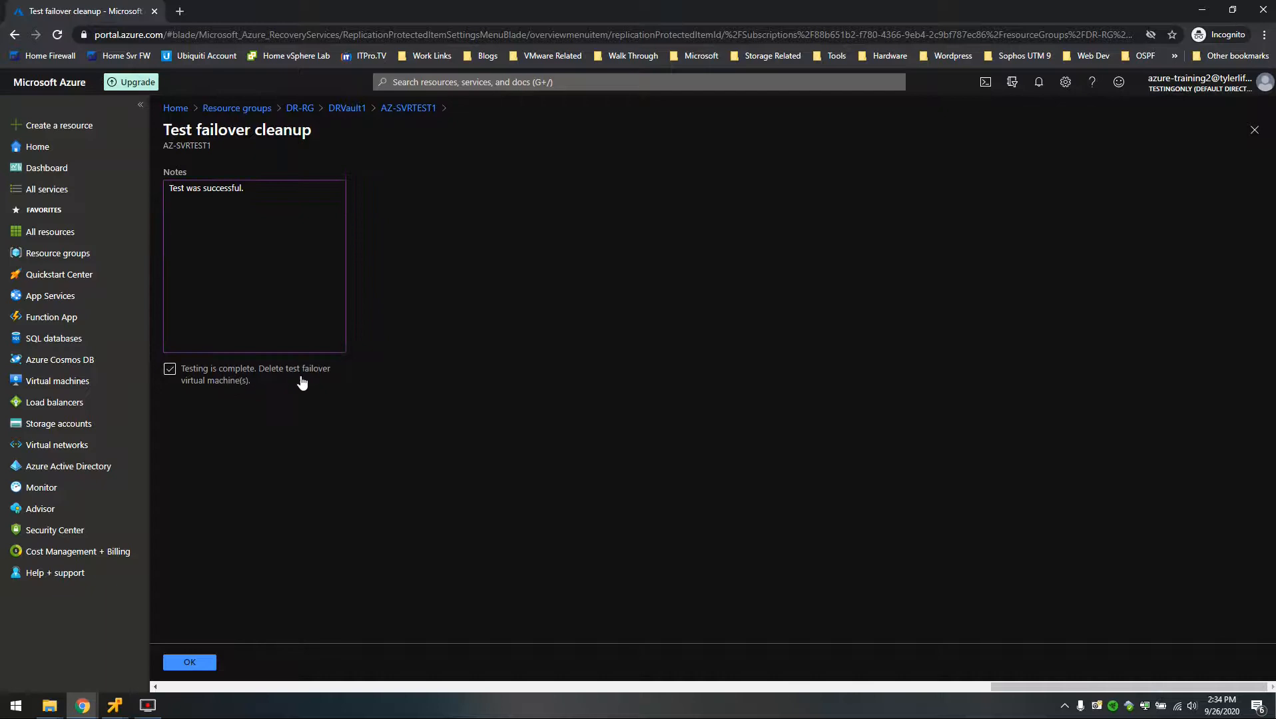
pyautogui.click(194, 663)
pyautogui.click(1036, 83)
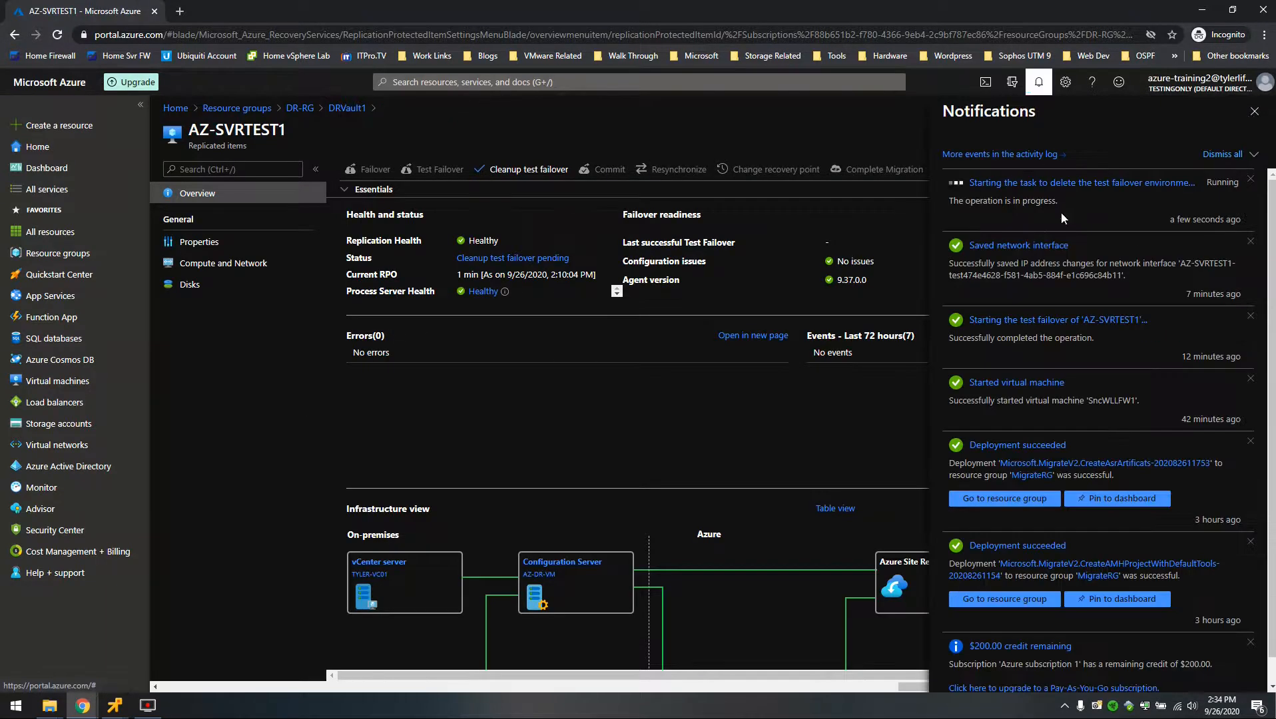
# Switch to the SonicWall administration page and delete the DR Route policy for L-N-10.200.201.0 from its routing policies.
pyautogui.moveTo(83, 706)
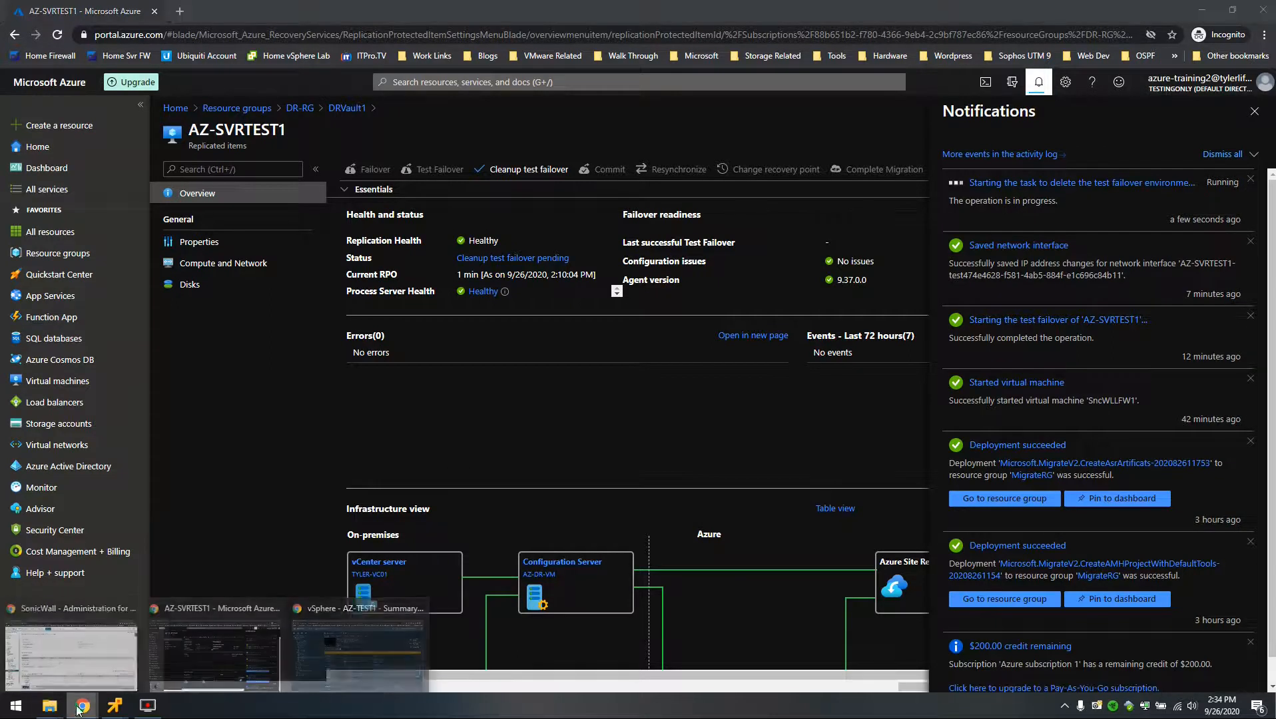
pyautogui.click(80, 649)
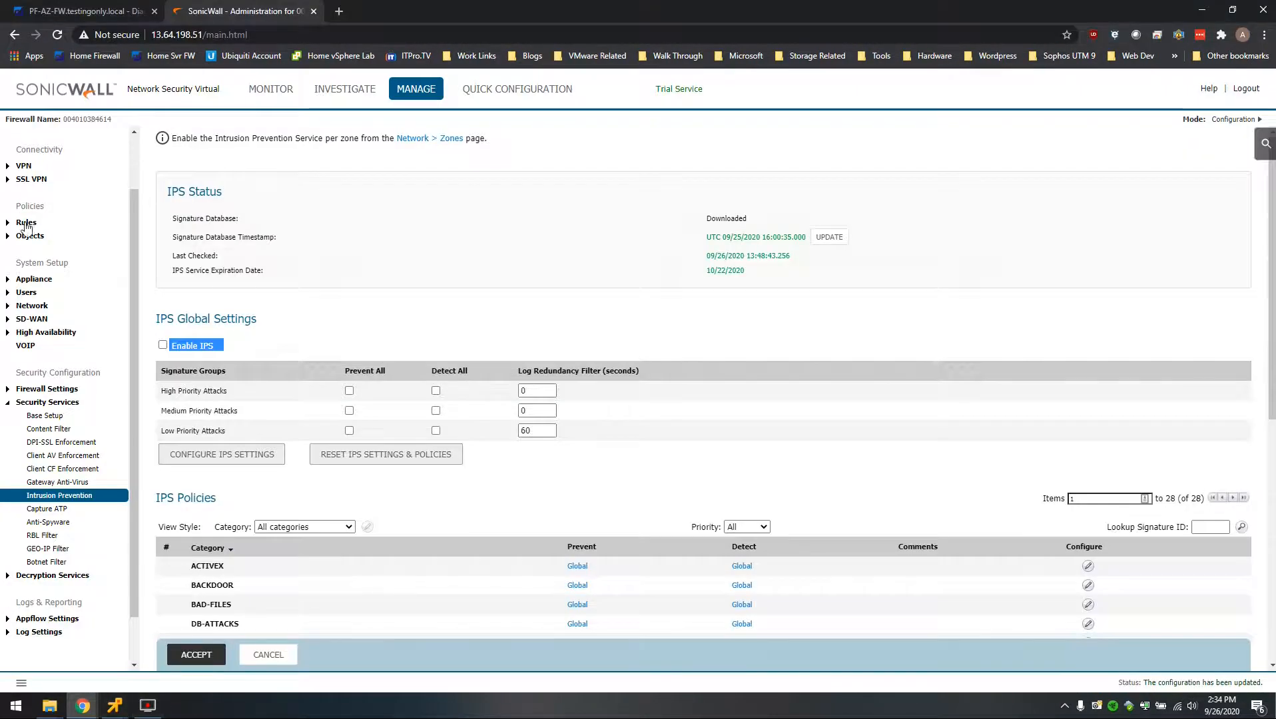
pyautogui.click(36, 307)
pyautogui.click(47, 470)
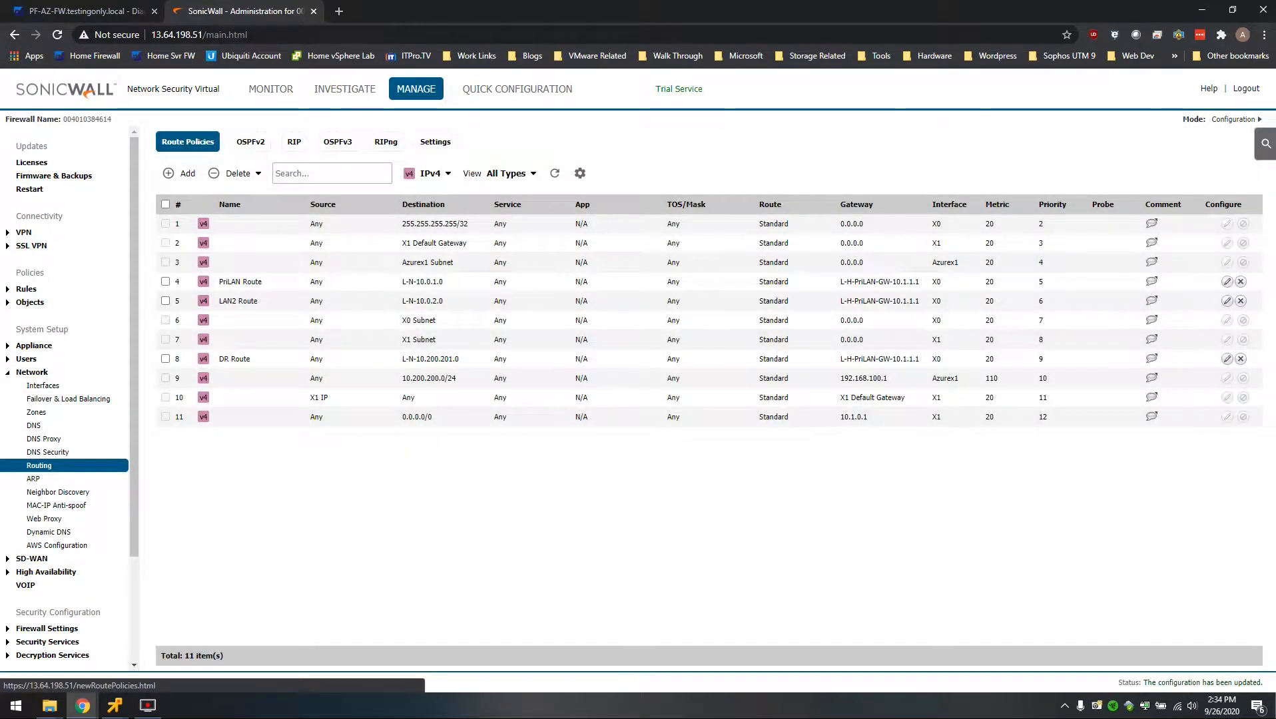
pyautogui.click(1241, 359)
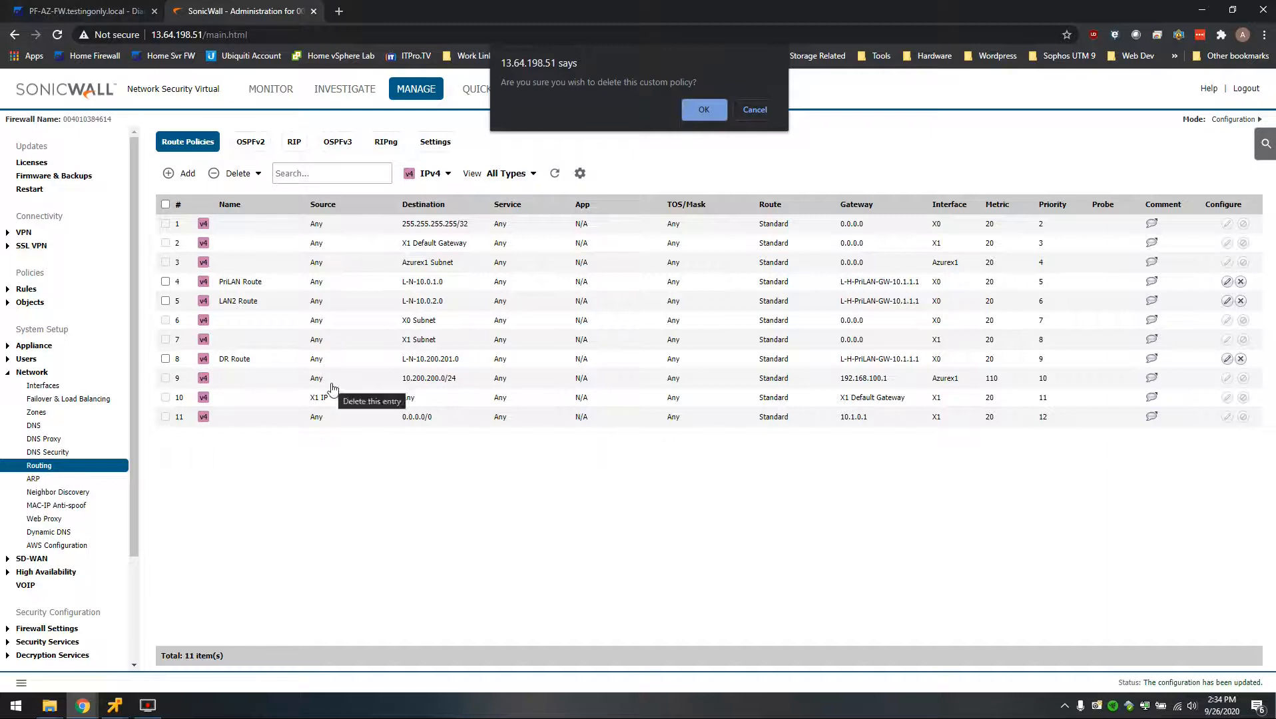
pyautogui.click(704, 110)
# Switch to the pfSense page, save the LAN3 interface as enabled, and apply the changes.
pyautogui.click(79, 12)
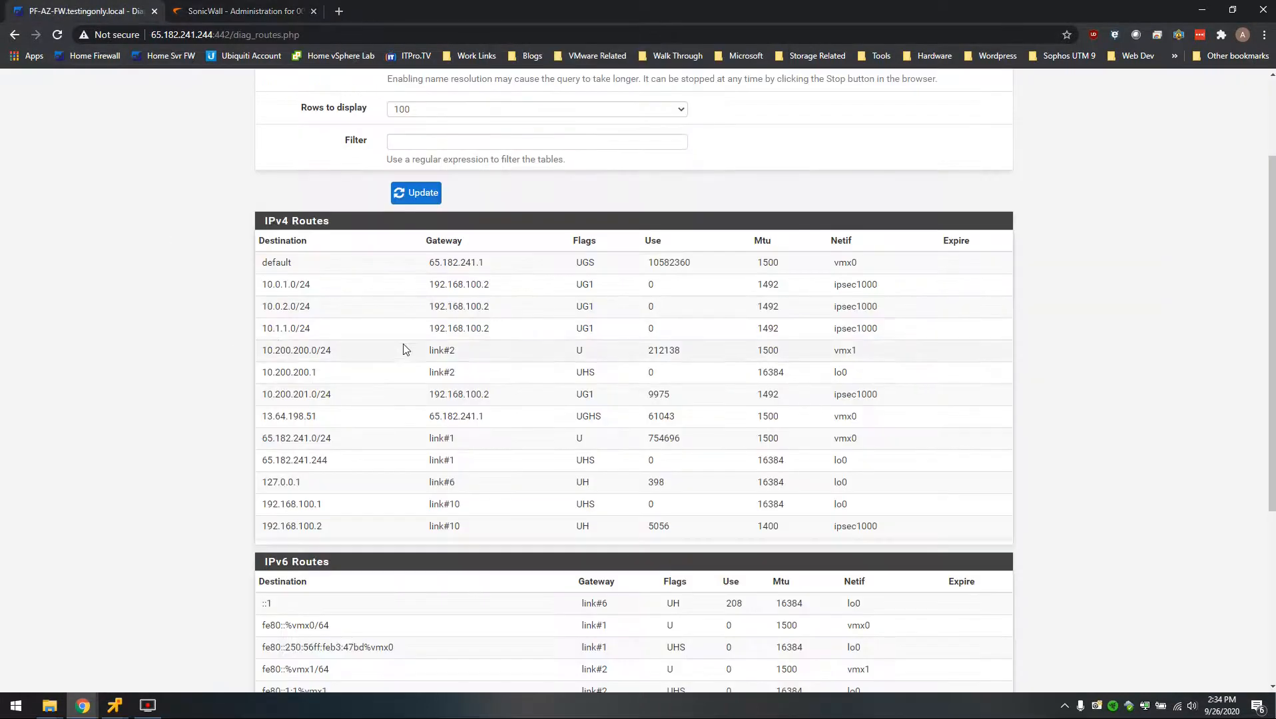
pyautogui.scroll(2, 403, 350)
pyautogui.click(427, 84)
pyautogui.click(421, 207)
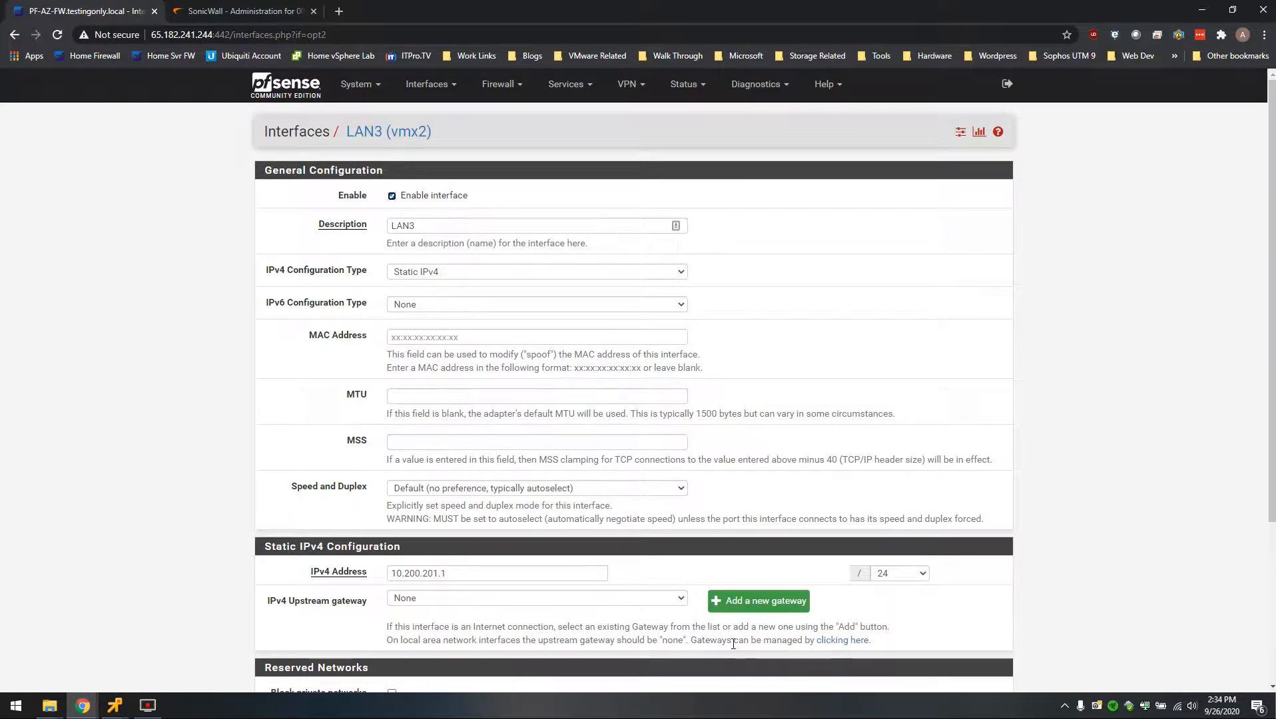
pyautogui.scroll(-3, 733, 643)
pyautogui.click(413, 621)
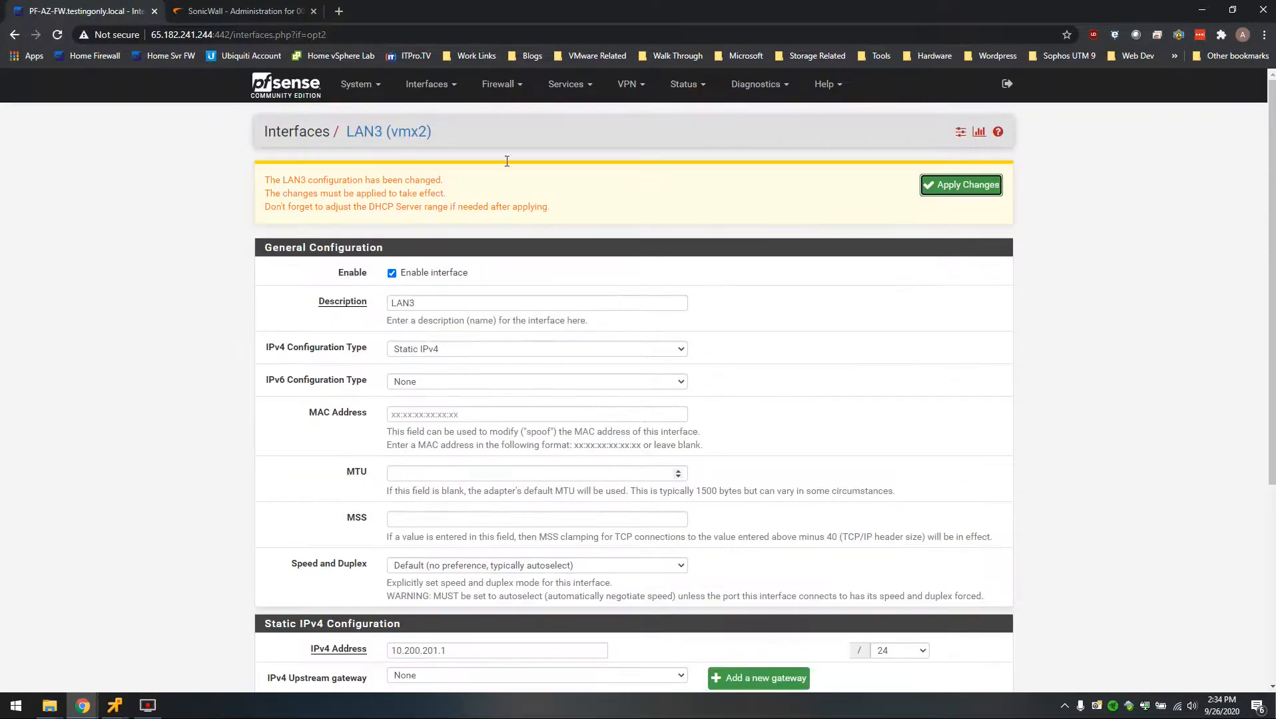
pyautogui.click(568, 86)
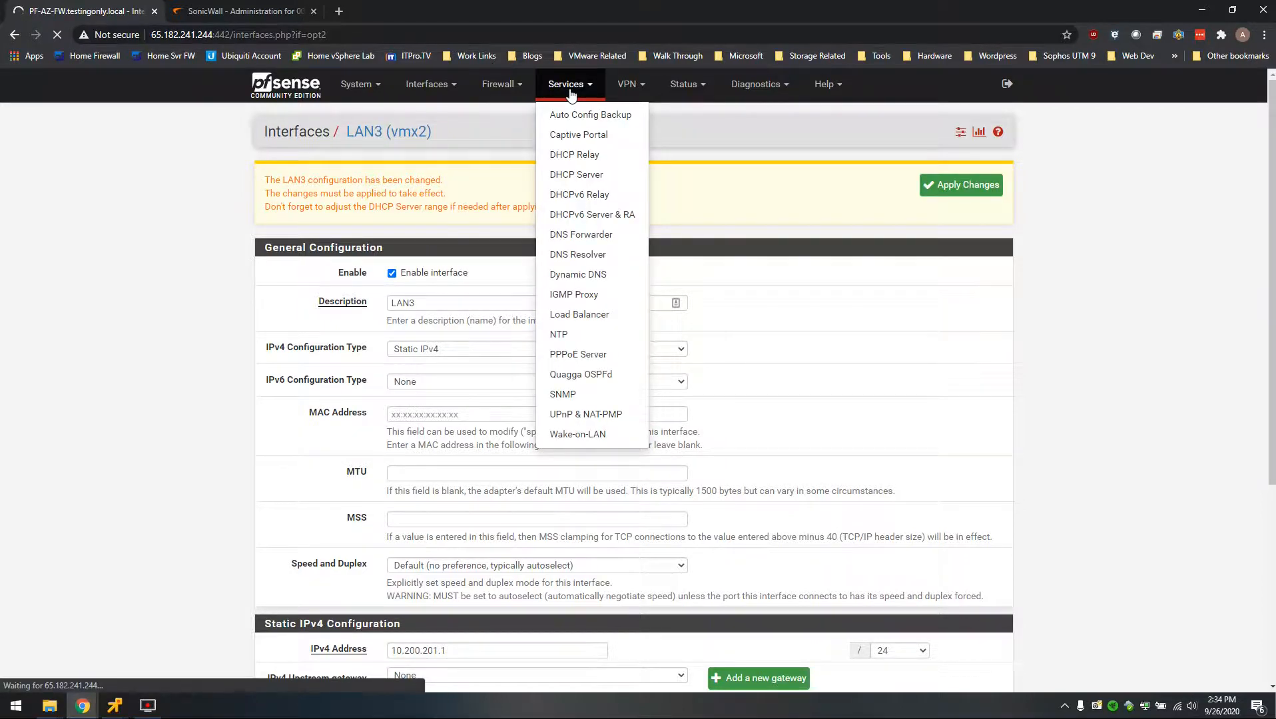
pyautogui.click(961, 185)
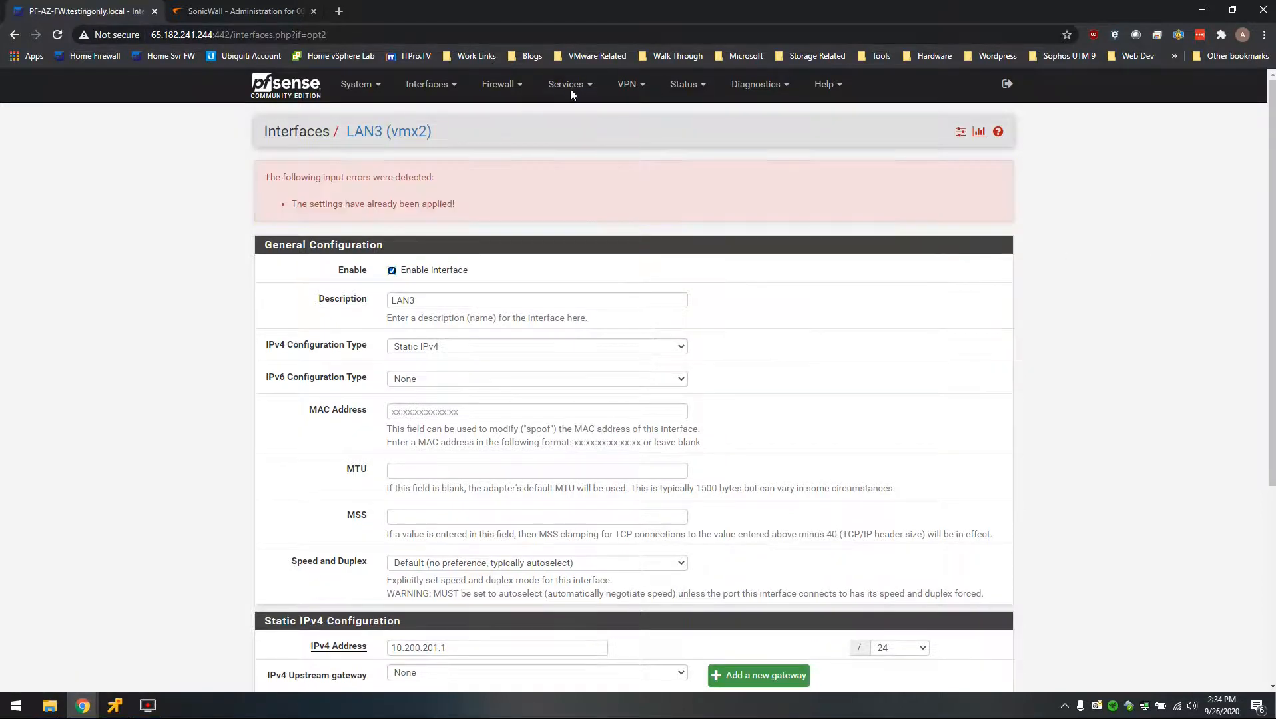
# Open the interface settings of the Quagga OSPFd service in pfSense.
pyautogui.click(568, 85)
pyautogui.click(567, 291)
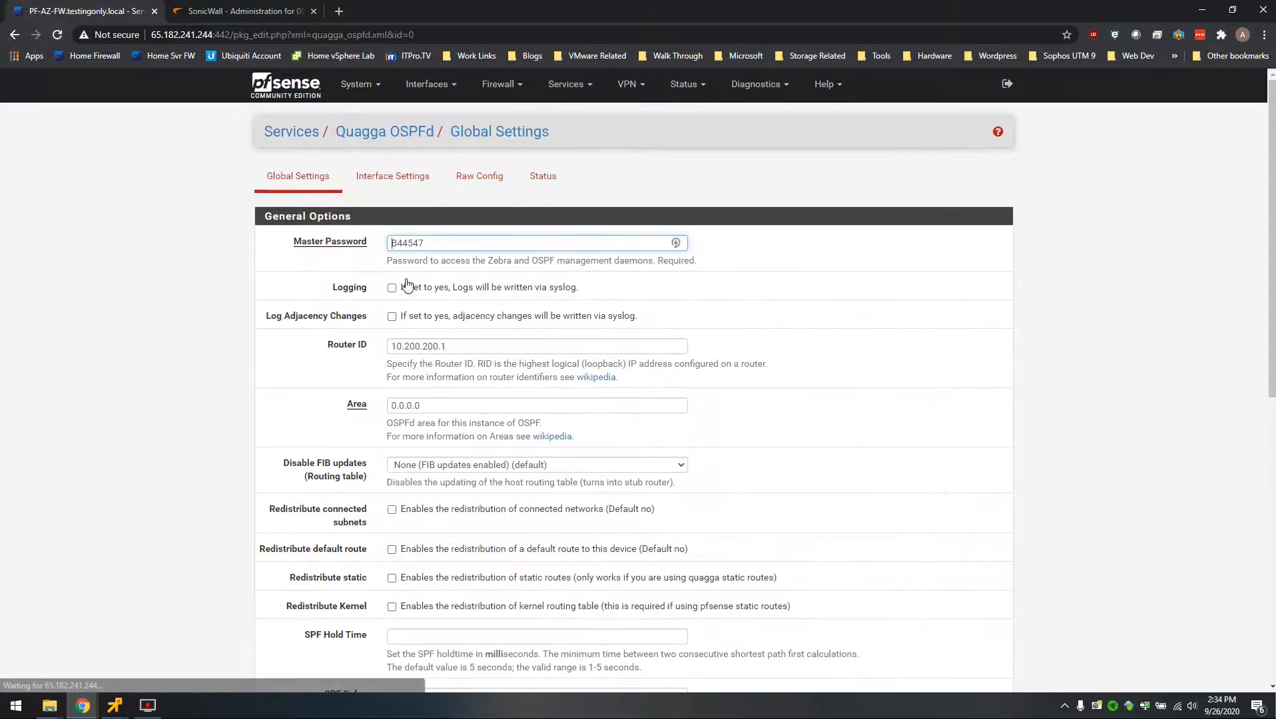
pyautogui.click(393, 177)
pyautogui.click(806, 291)
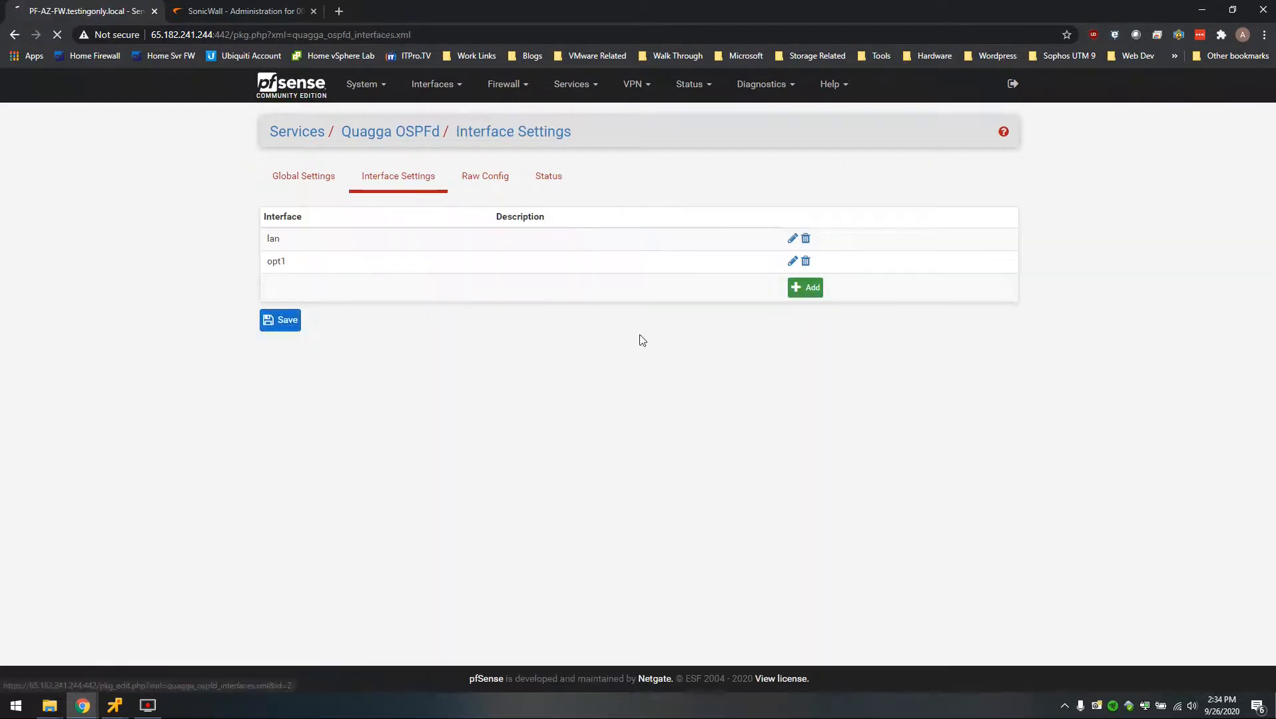
pyautogui.click(392, 458)
pyautogui.scroll(-3, 376, 479)
pyautogui.click(416, 622)
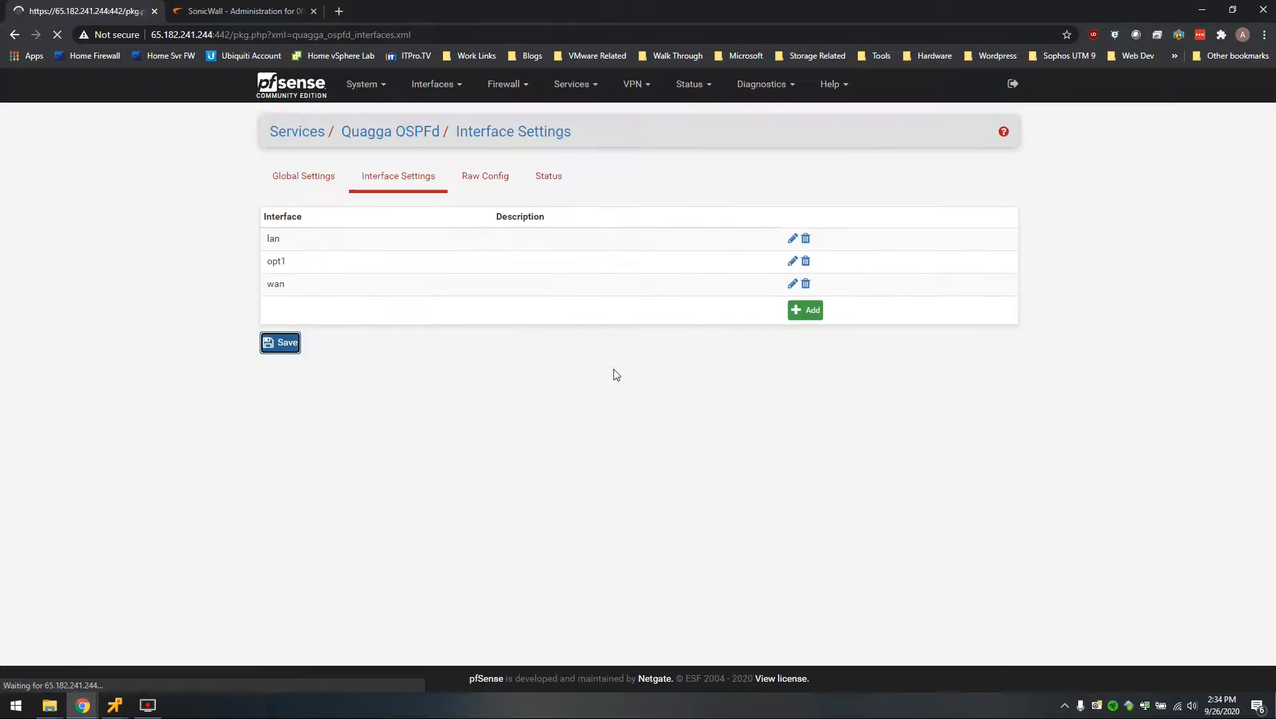
pyautogui.click(806, 283)
pyautogui.click(700, 111)
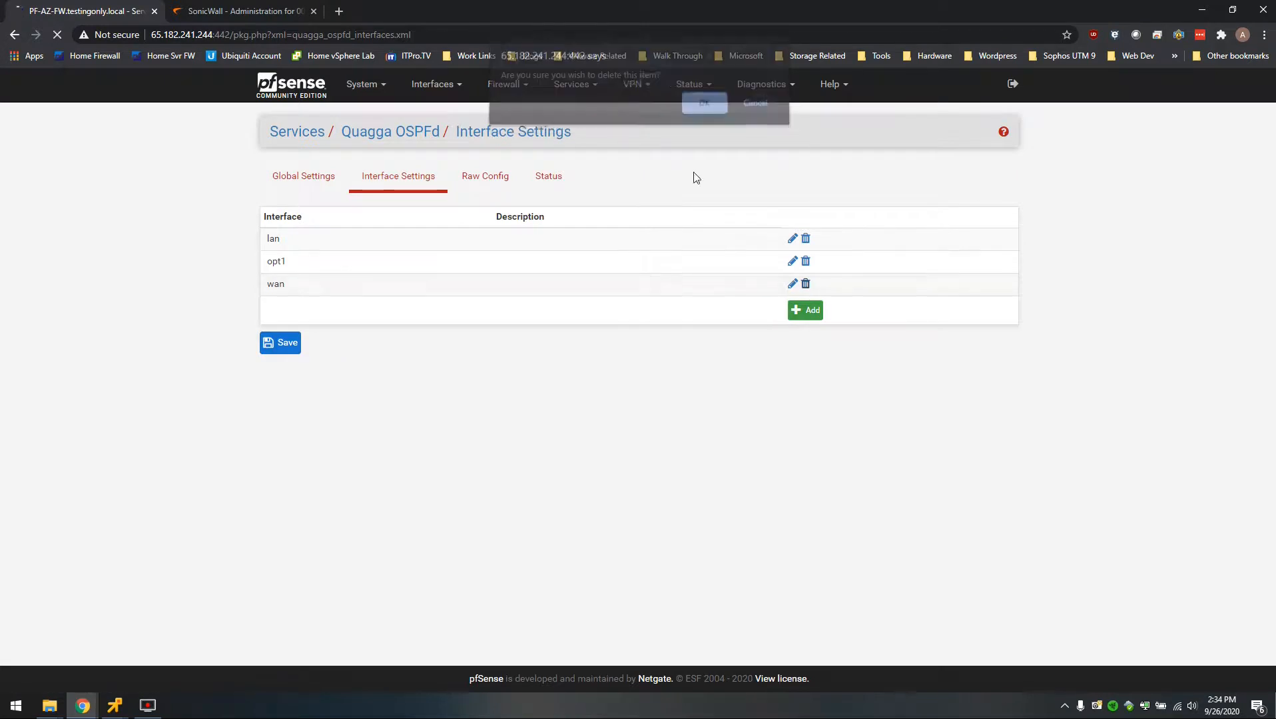
# Add LAN3 to the Quagga OSPFd interfaces as a passive interface, save it, and check the list of pfSense interfaces.
pyautogui.click(794, 293)
pyautogui.click(537, 243)
pyautogui.click(423, 296)
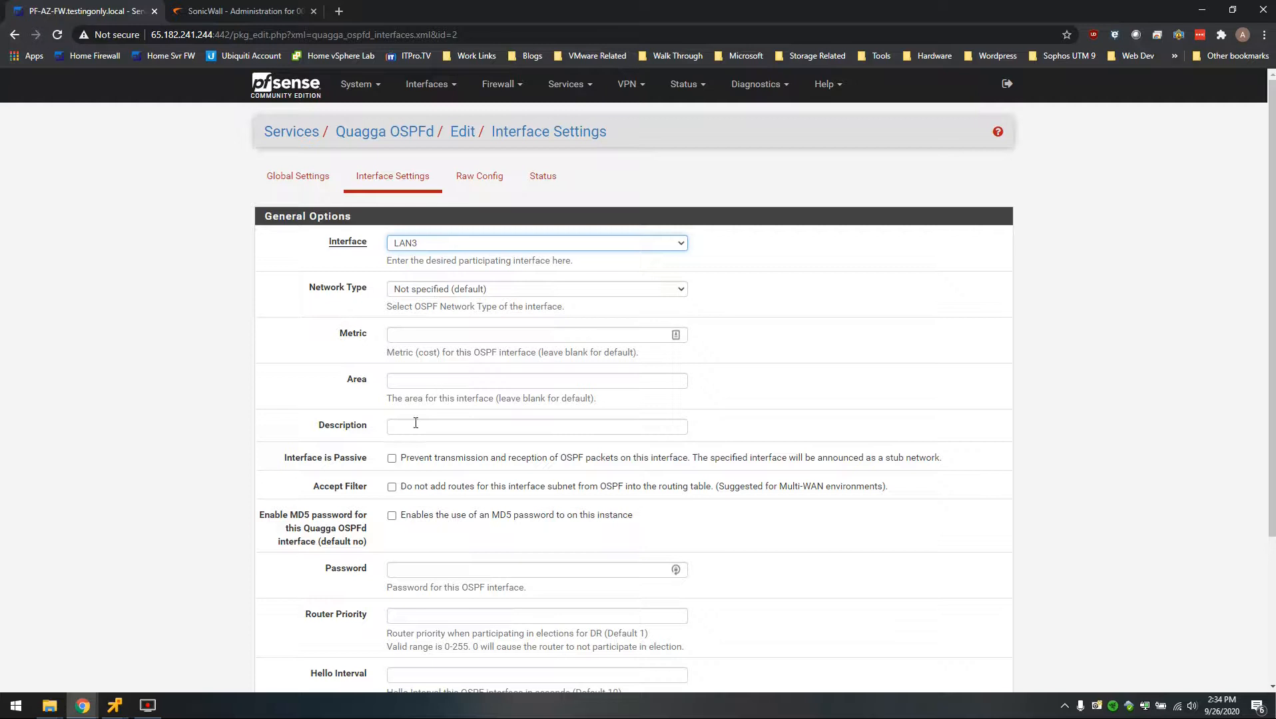
pyautogui.click(392, 459)
pyautogui.scroll(-3, 400, 466)
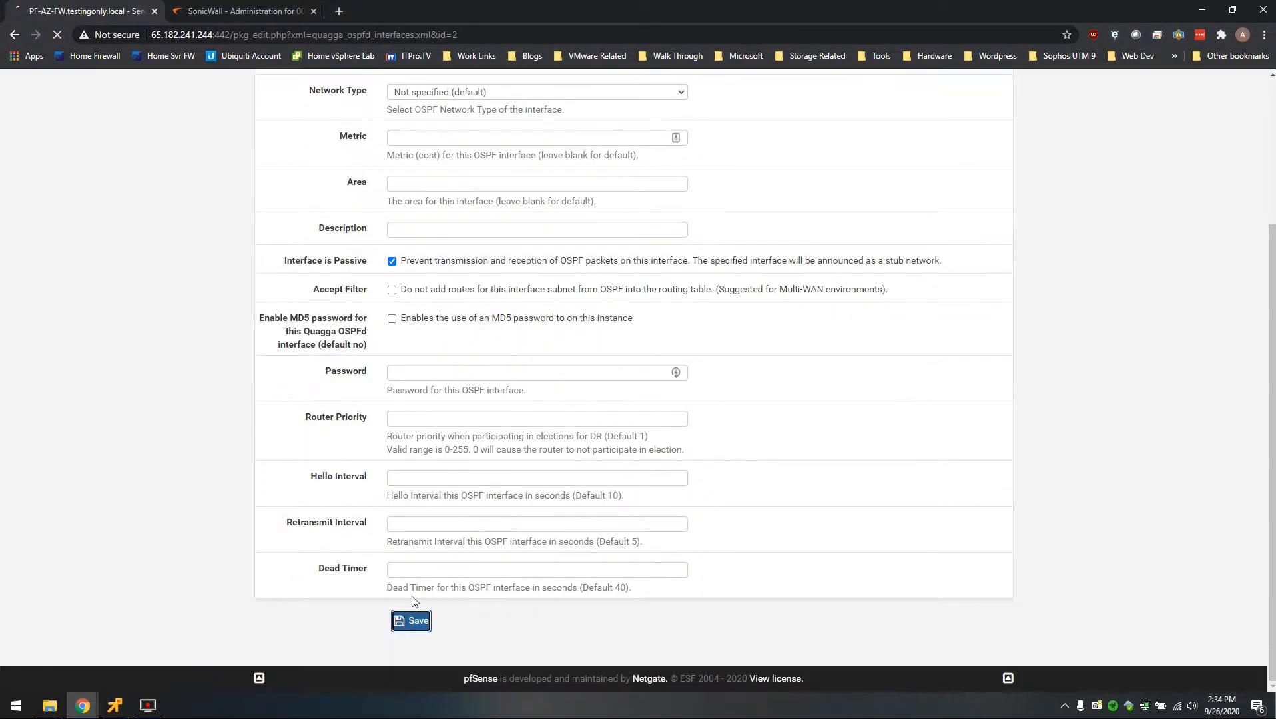
pyautogui.click(413, 616)
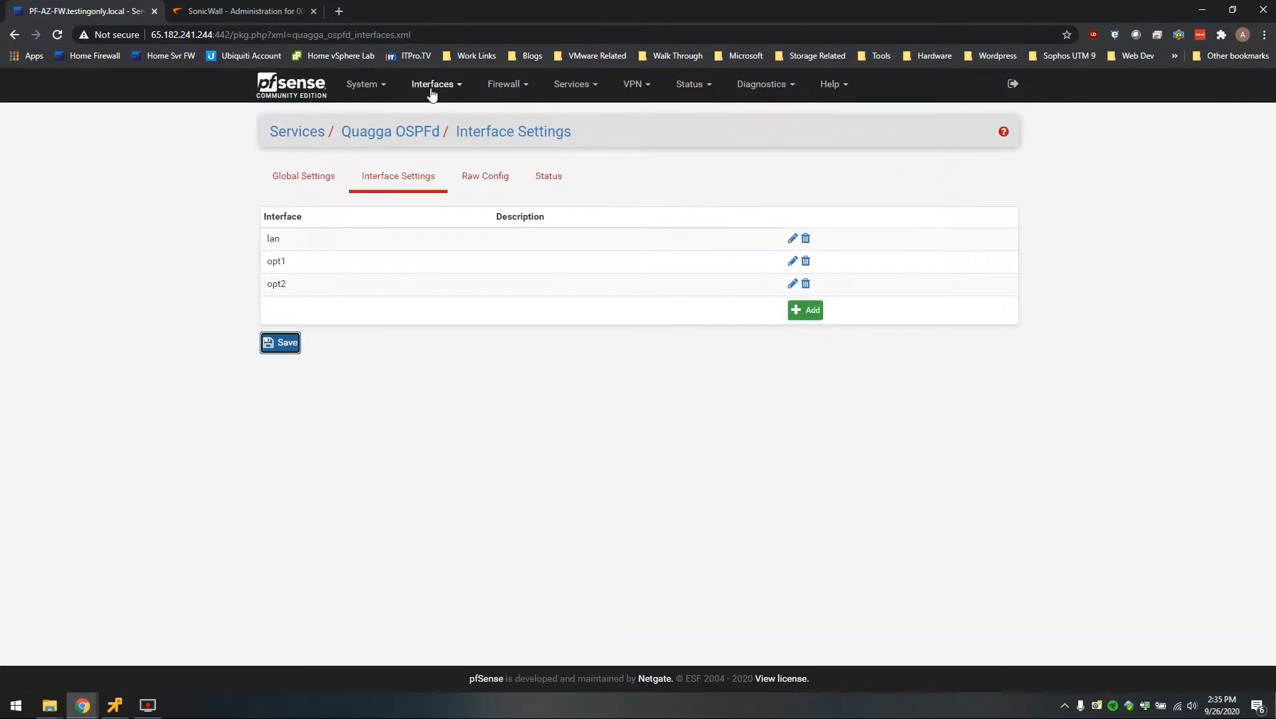
pyautogui.click(451, 88)
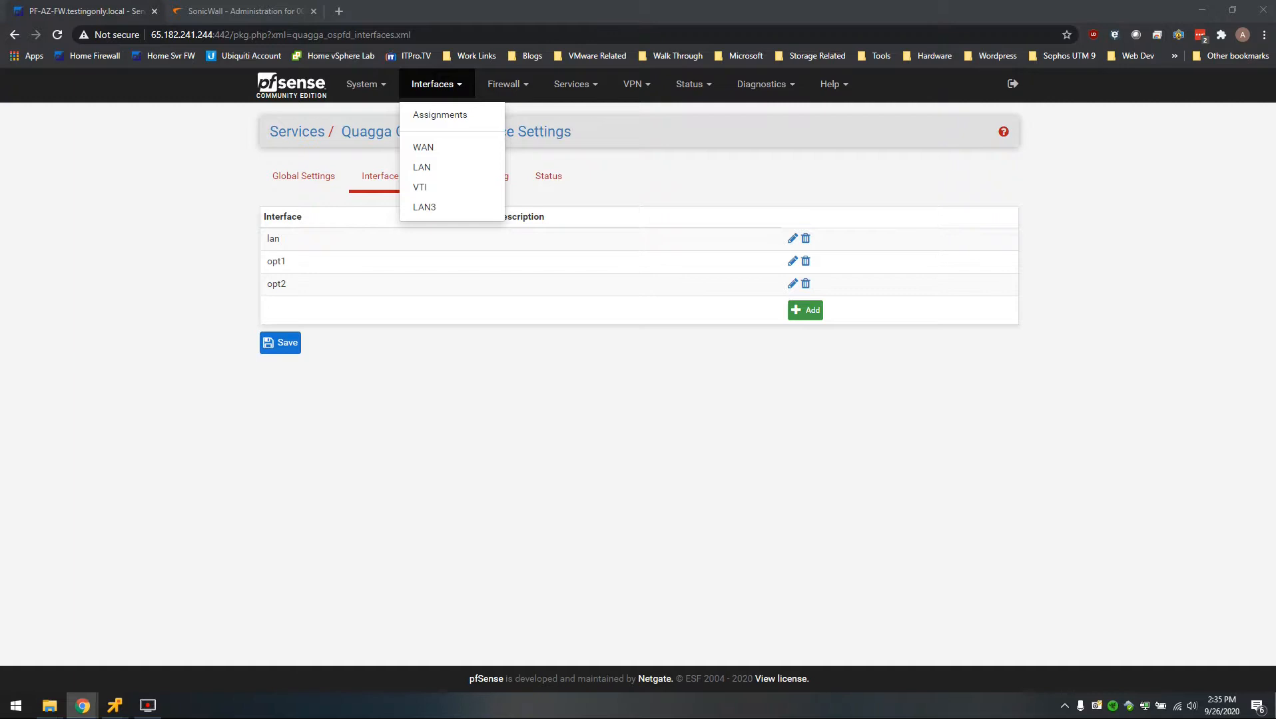
# Switch to the VMware Remote Console windows to check AZ-SVRTEST1's startup, and bring up the Command Prompt running the ping on AZ-TEST1.
pyautogui.moveTo(115, 706)
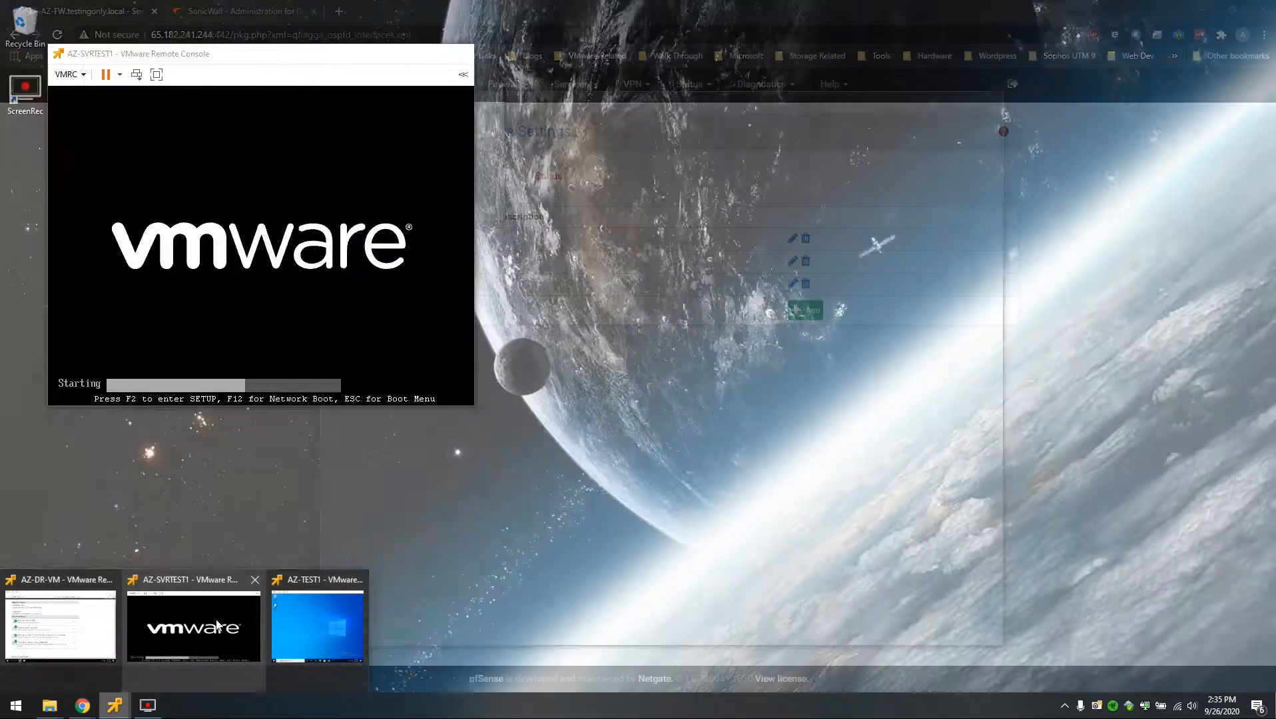
pyautogui.click(194, 628)
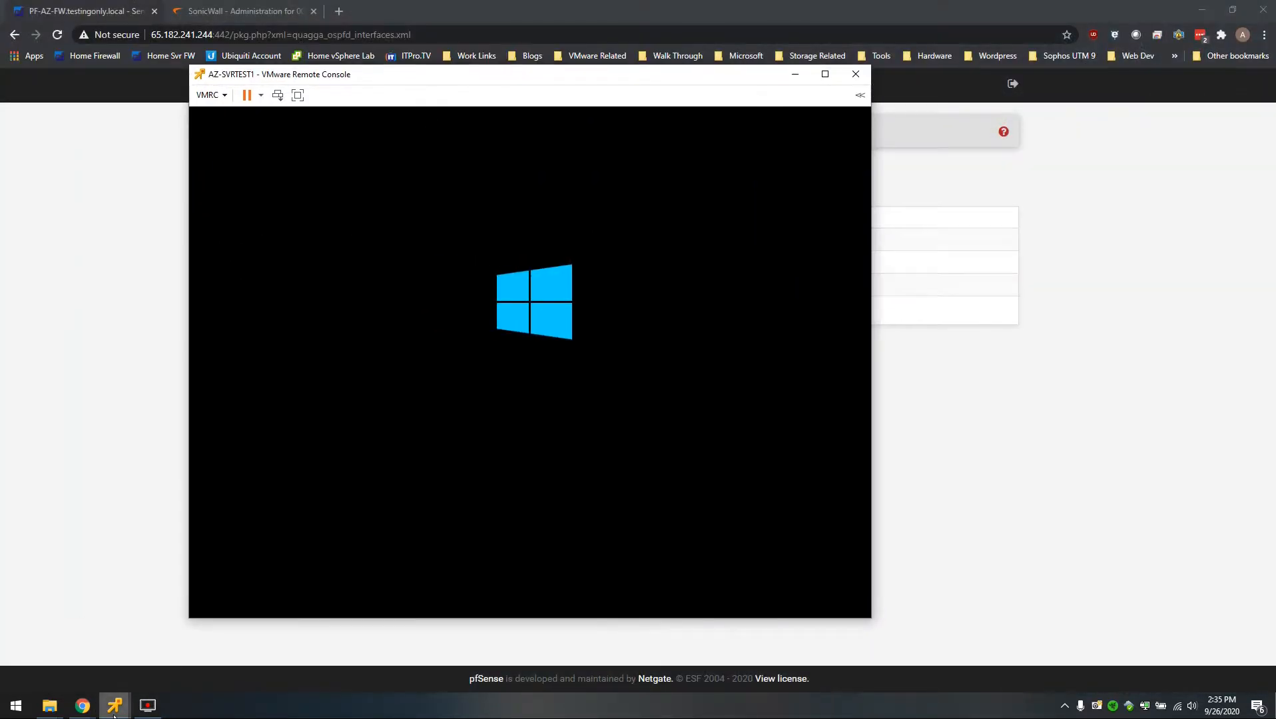
pyautogui.moveTo(115, 706)
pyautogui.click(265, 614)
pyautogui.click(778, 631)
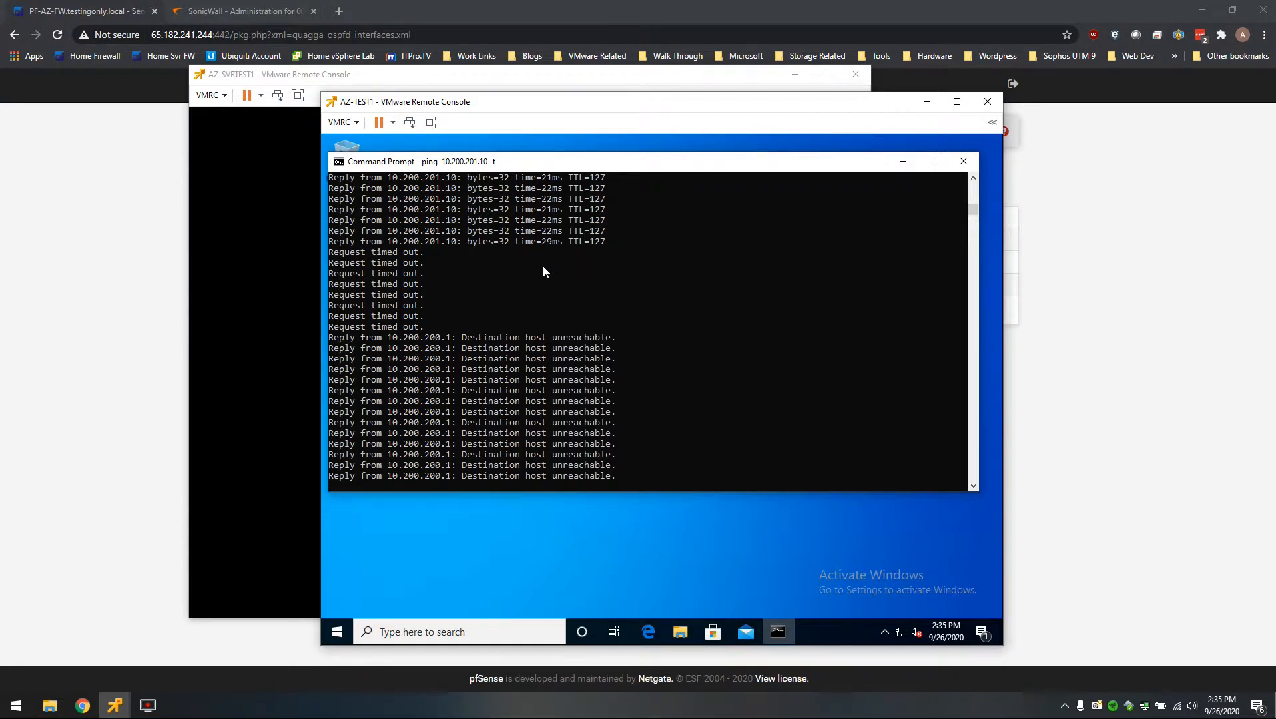
# Arrange the AZ-TEST1 and AZ-SVRTEST1 console windows so both are visible, and check the continuous ping to 10.200.201.10.
pyautogui.moveTo(550, 105); pyautogui.dragTo(339, 41)
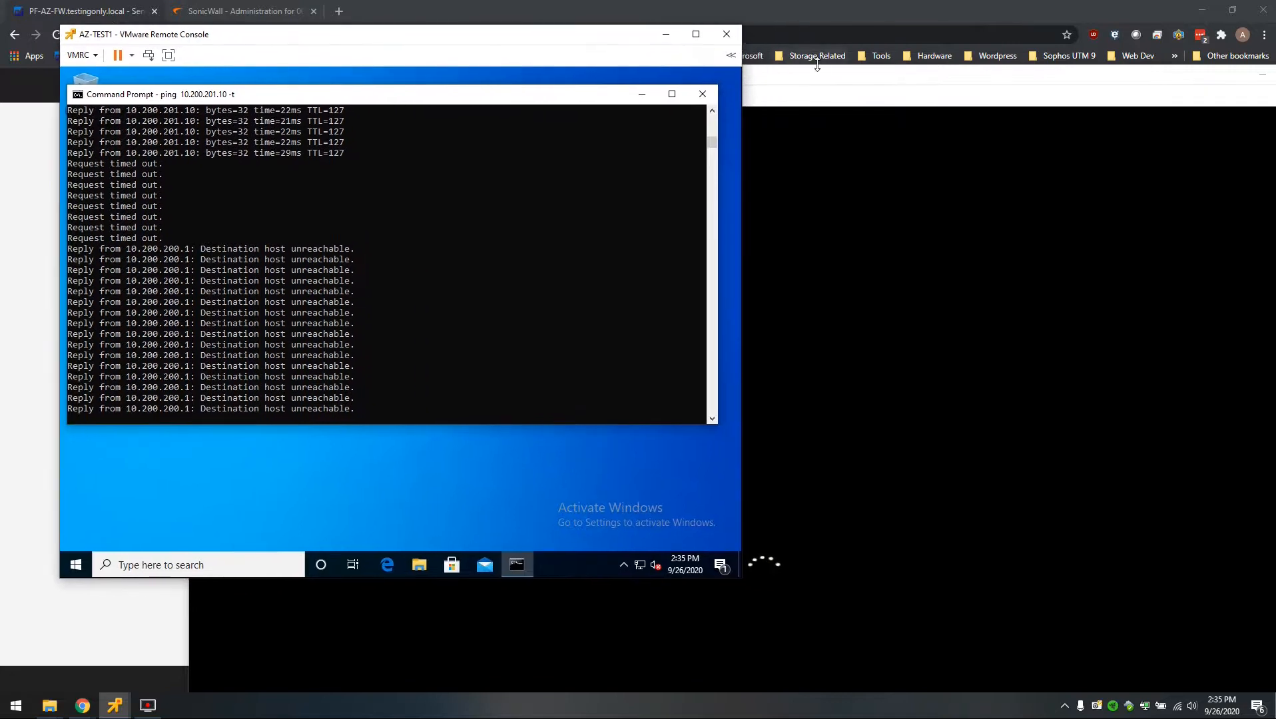
pyautogui.click(829, 79)
pyautogui.moveTo(830, 79); pyautogui.dragTo(752, 61)
pyautogui.click(157, 41)
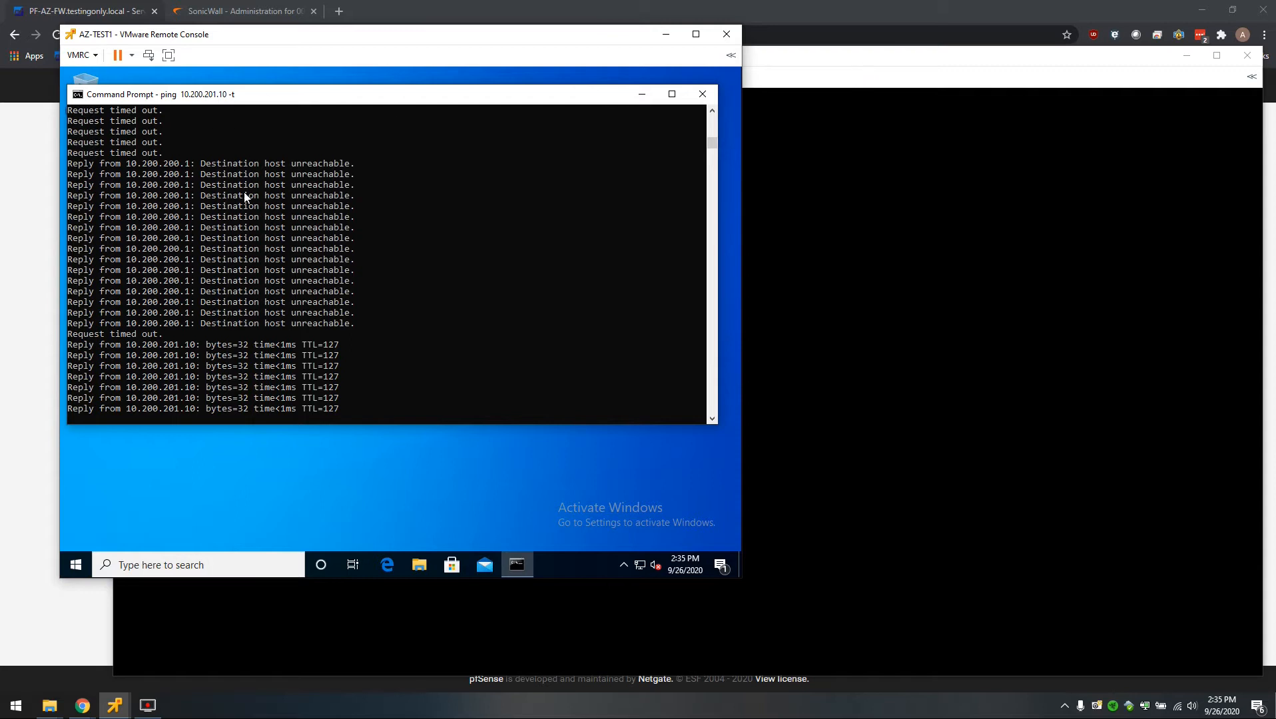
pyautogui.click(150, 710)
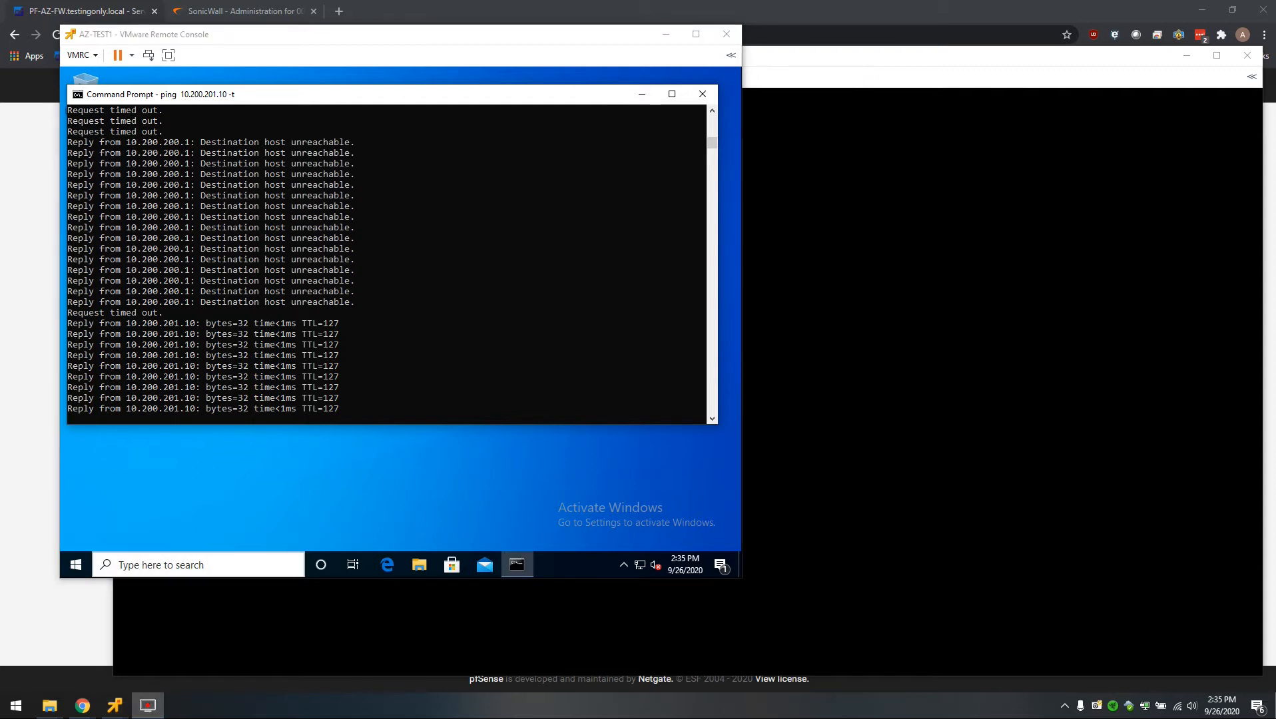